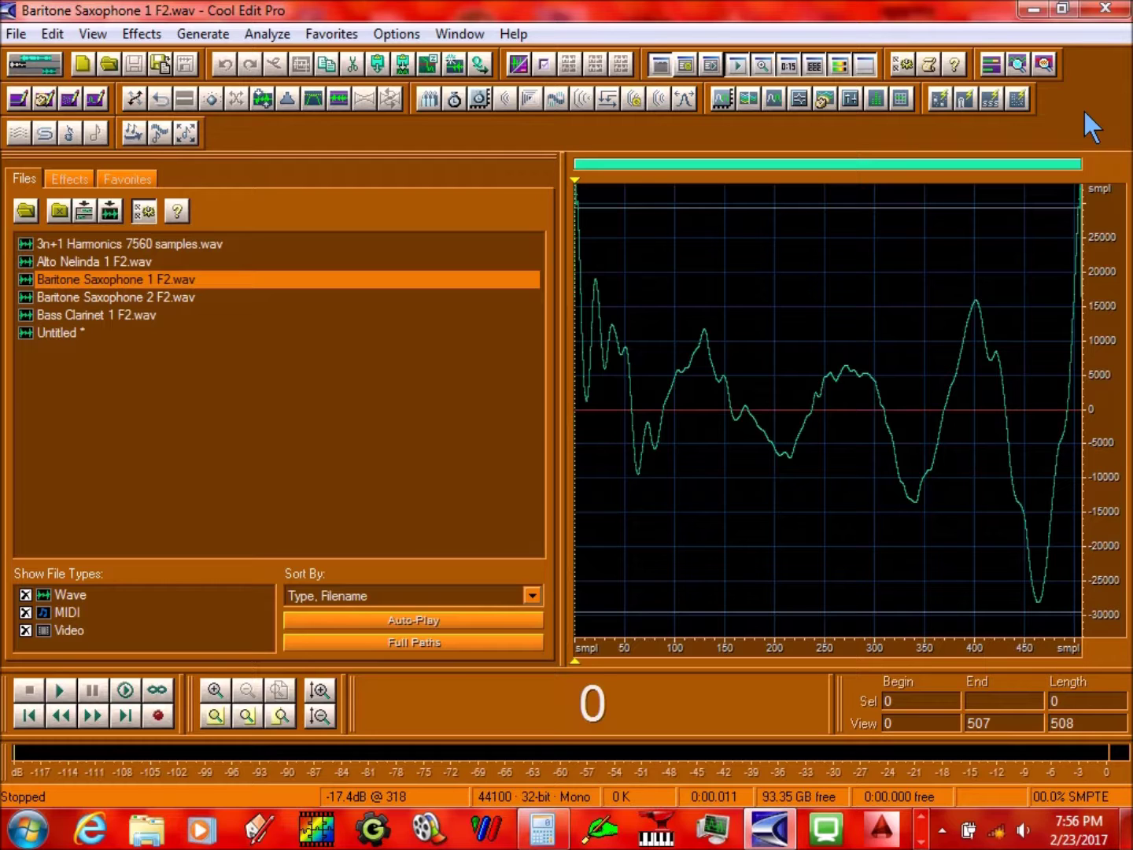
# Open Bass Clarinet 1 F2.wav and listen to its looped playback
pyautogui.press('space')
pyautogui.click(86, 316)
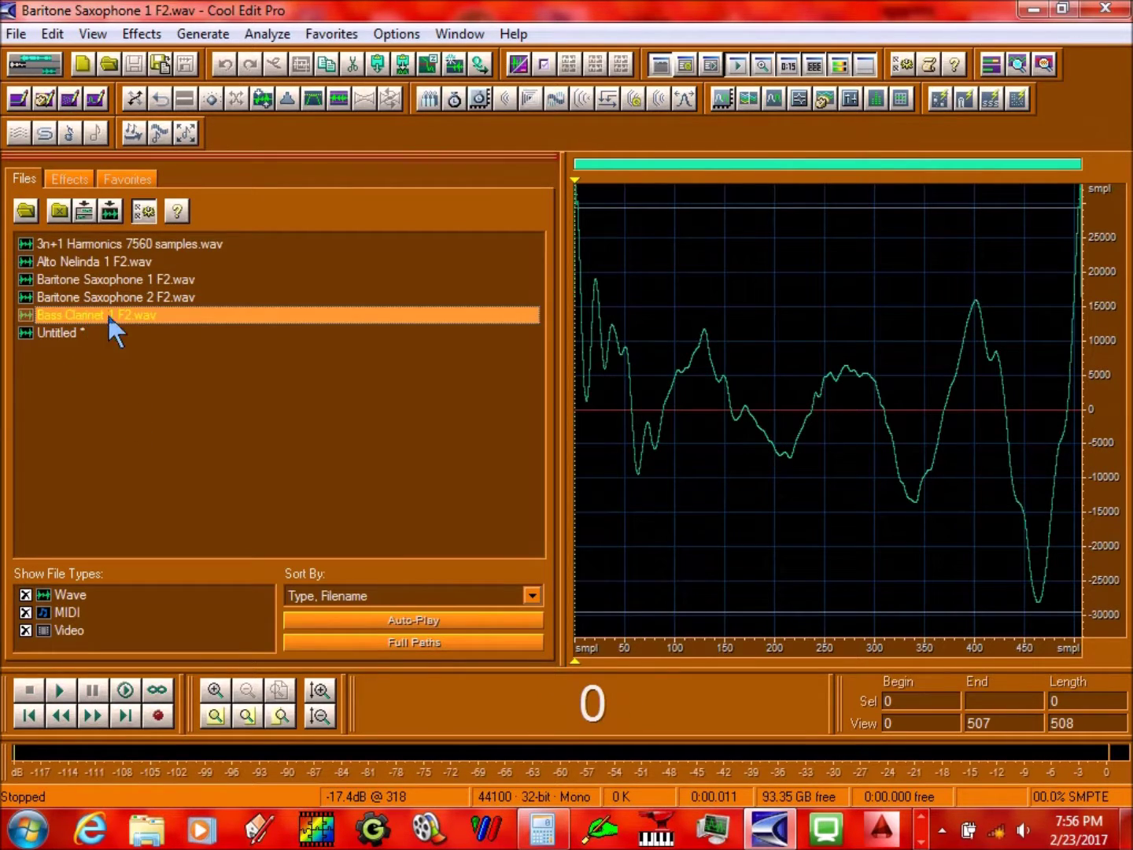
pyautogui.doubleClick(126, 319)
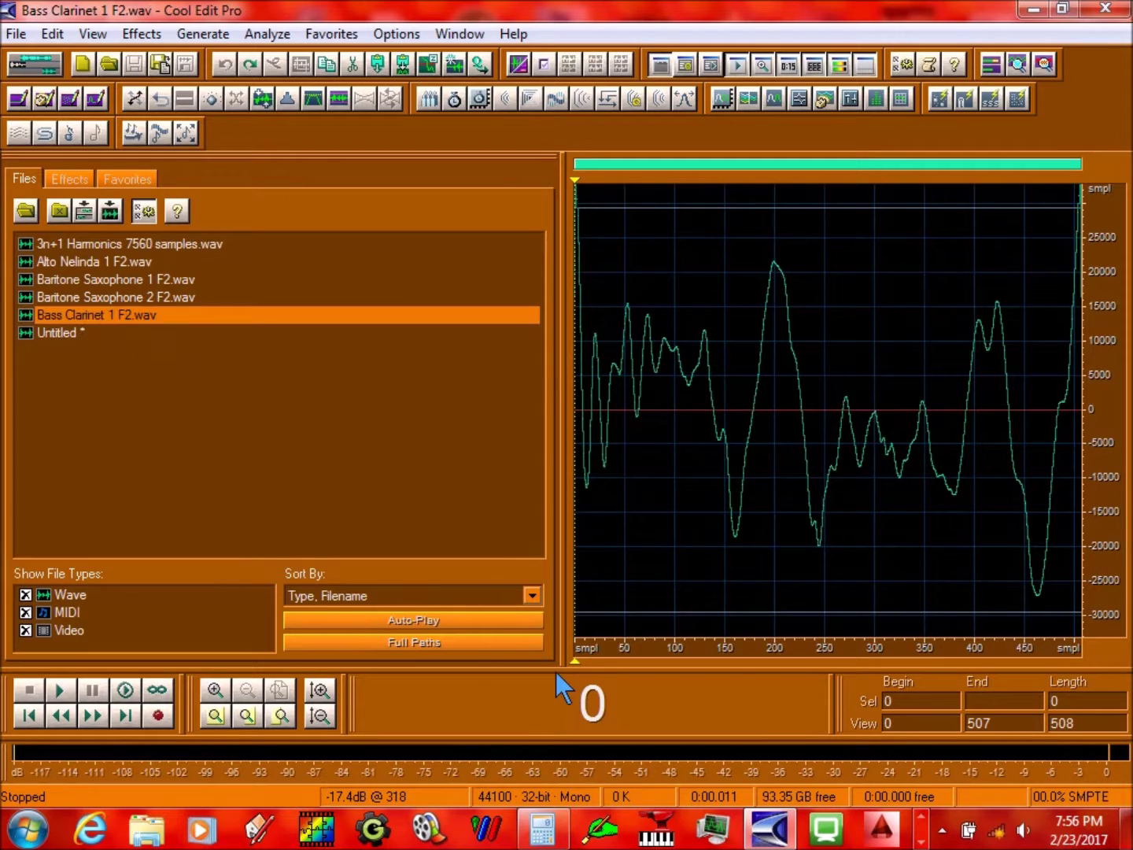
pyautogui.press('space')
pyautogui.press('space')
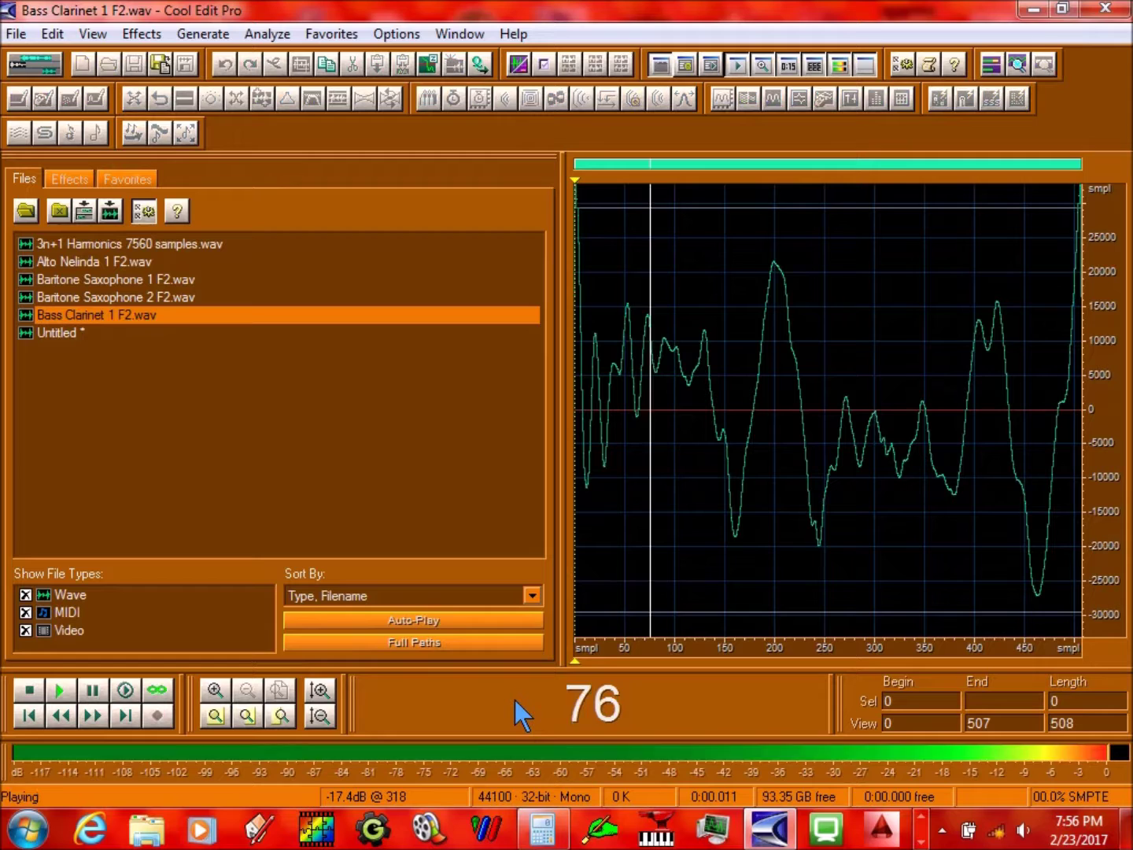
# Open Alto Nelinda 1 F2.wav and listen to its looped playback
pyautogui.click(110, 265)
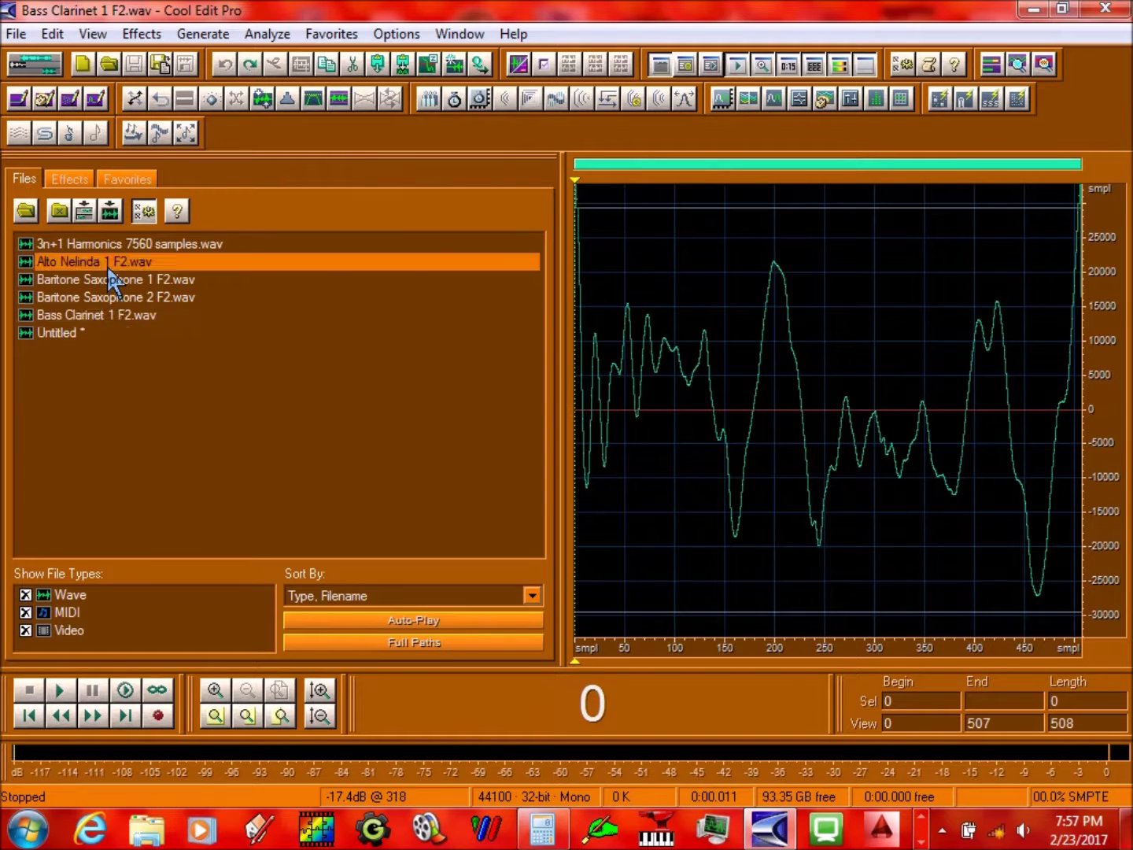
pyautogui.press('space')
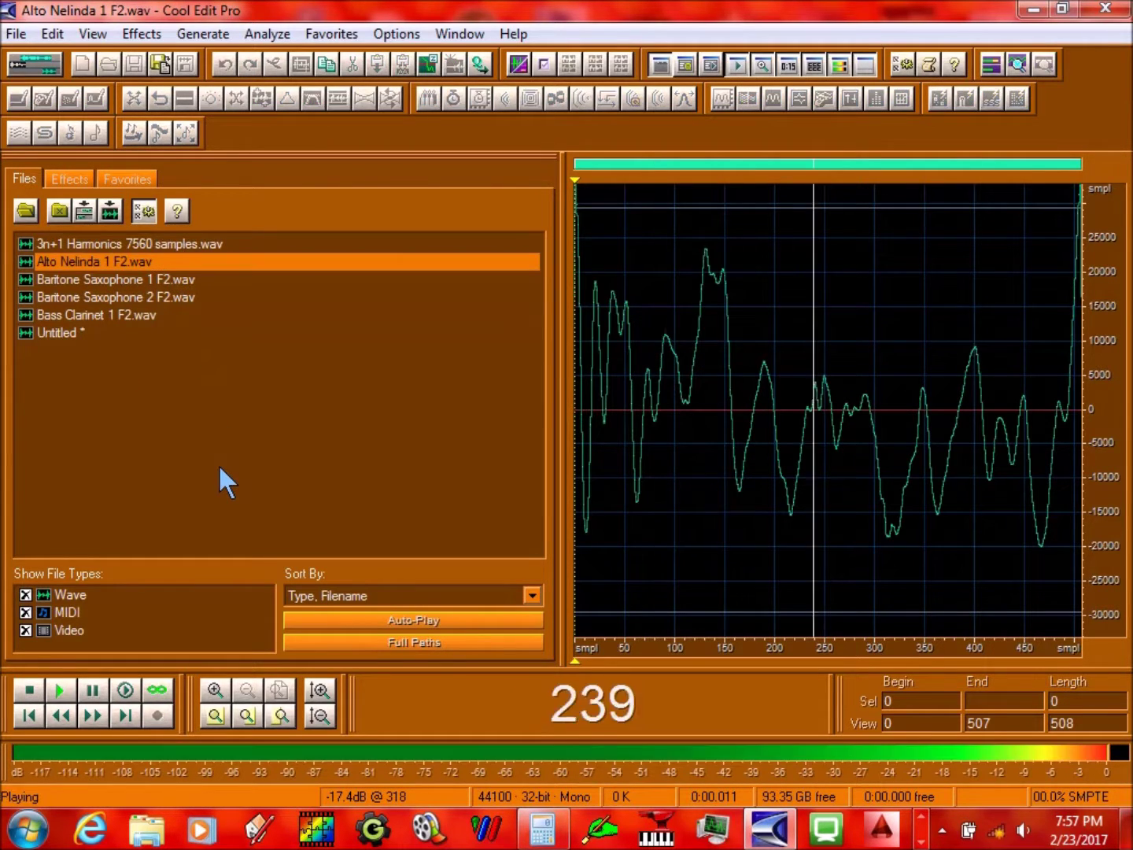
pyautogui.press('space')
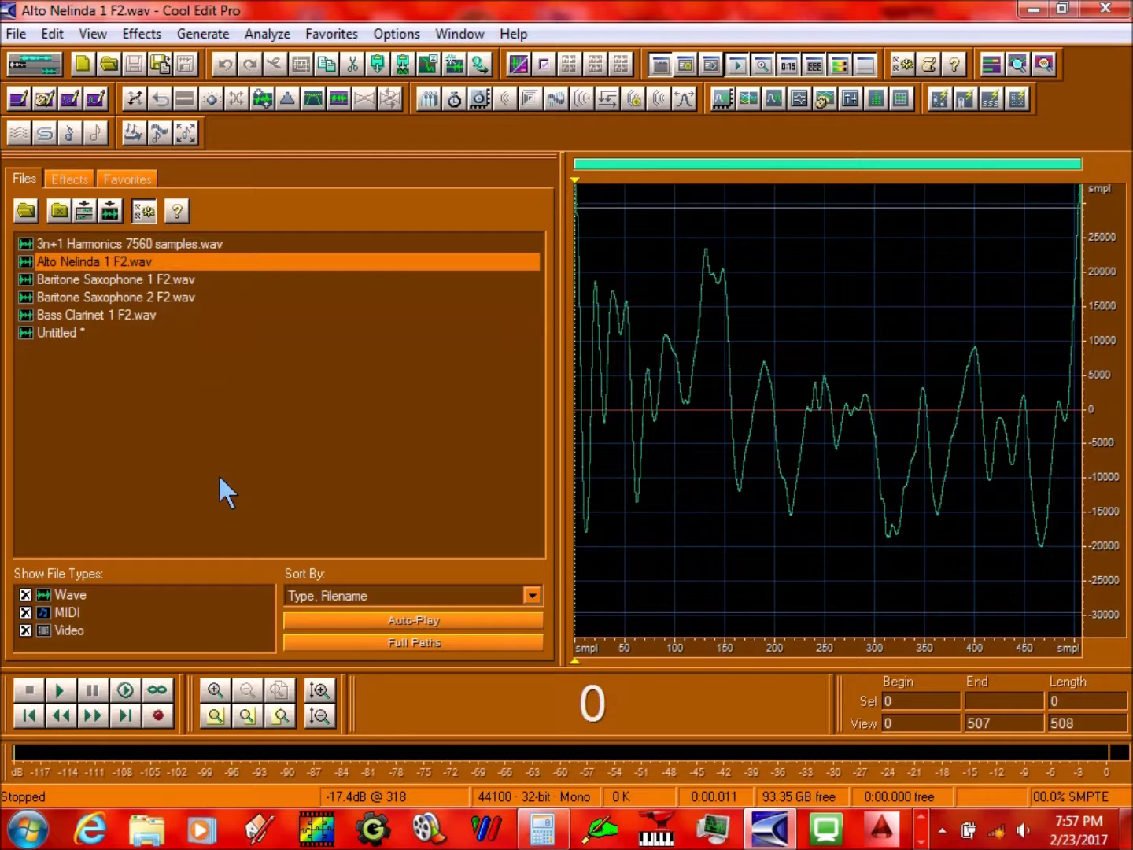
# Copy the entire Bass Clarinet 1 F2.wav waveform and paste it over the full contents of the Untitled file
pyautogui.click(111, 314)
pyautogui.click(649, 550)
pyautogui.doubleClick(649, 551)
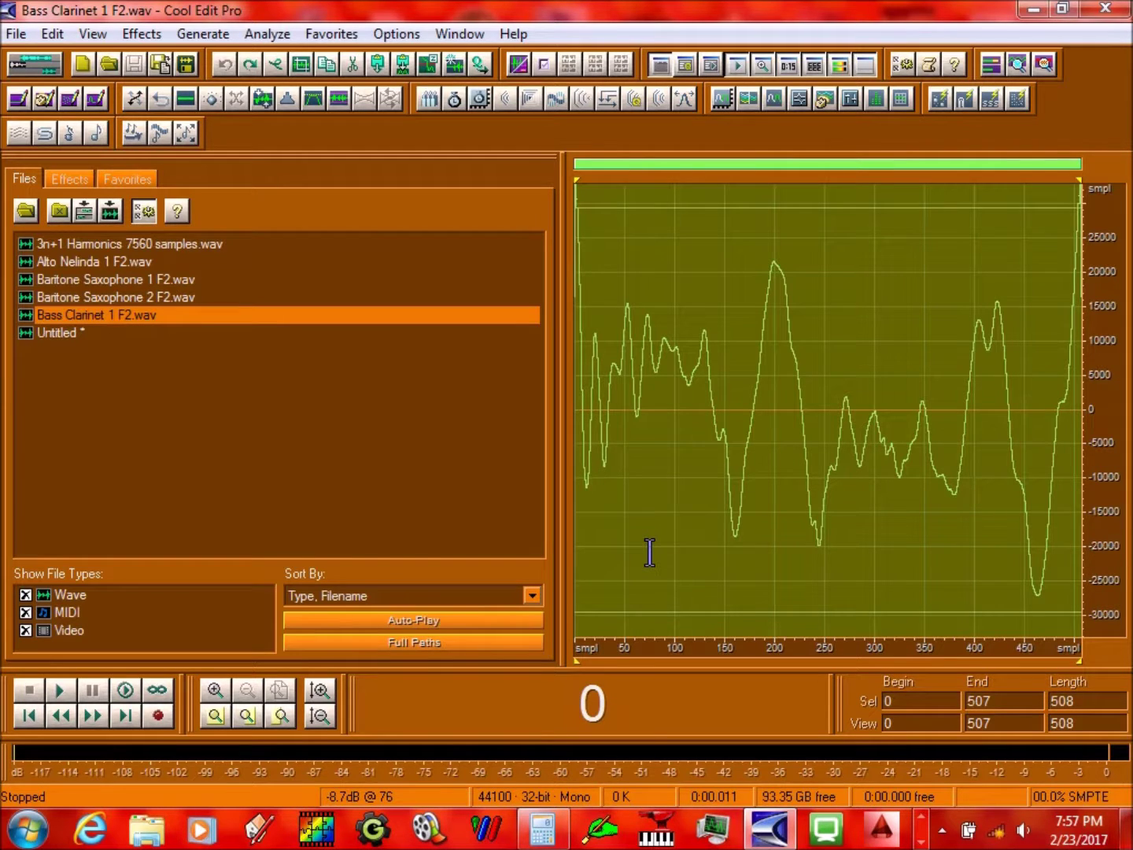
pyautogui.click(71, 332)
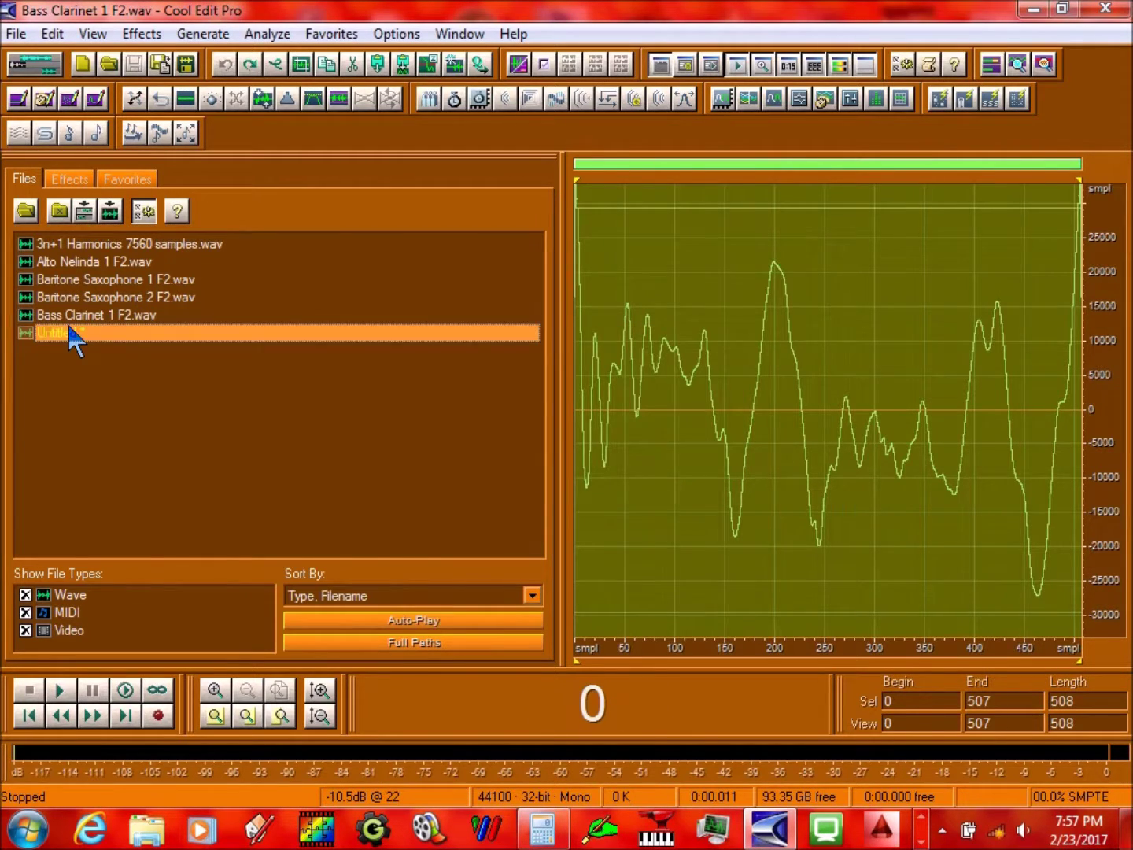
pyautogui.doubleClick(733, 400)
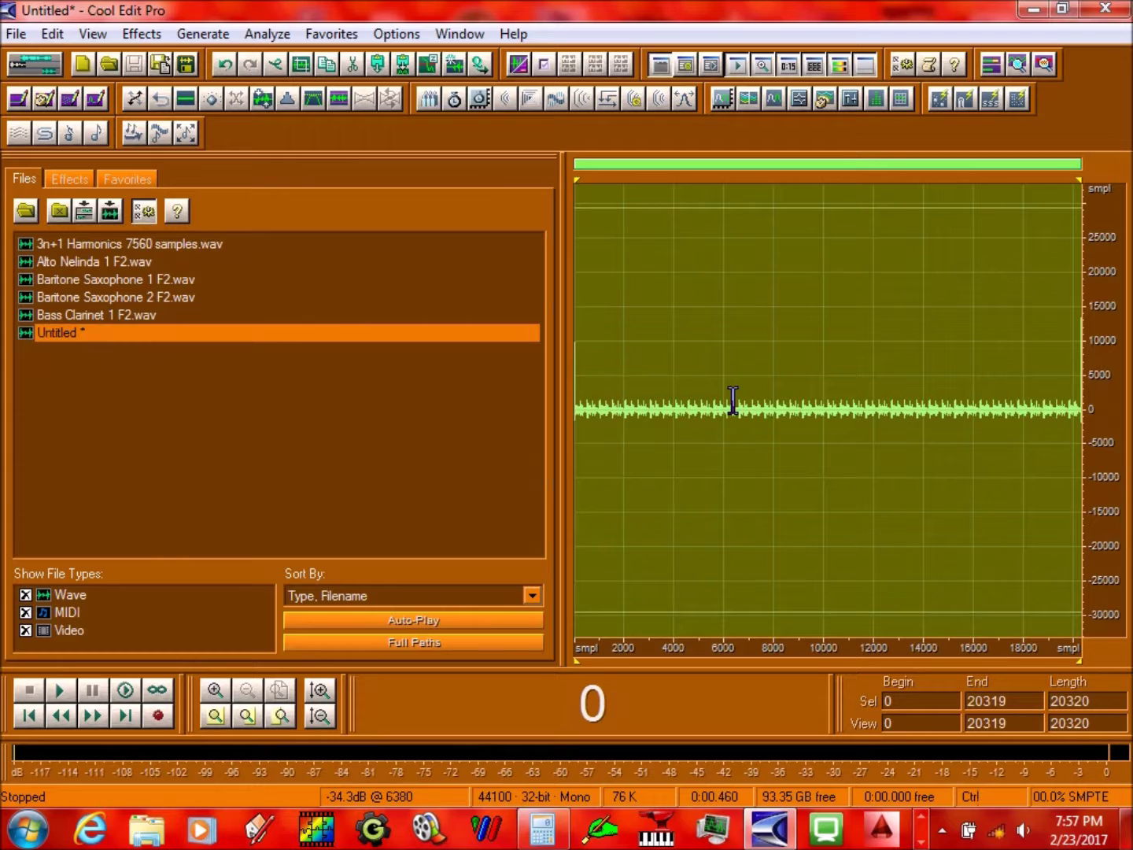
pyautogui.hotkey('ctrl', 'z')
# Create three new blank waveform files with the default settings
pyautogui.click(81, 65)
pyautogui.press('Return')
pyautogui.click(83, 63)
pyautogui.press('Return')
pyautogui.click(83, 63)
pyautogui.press('Return')
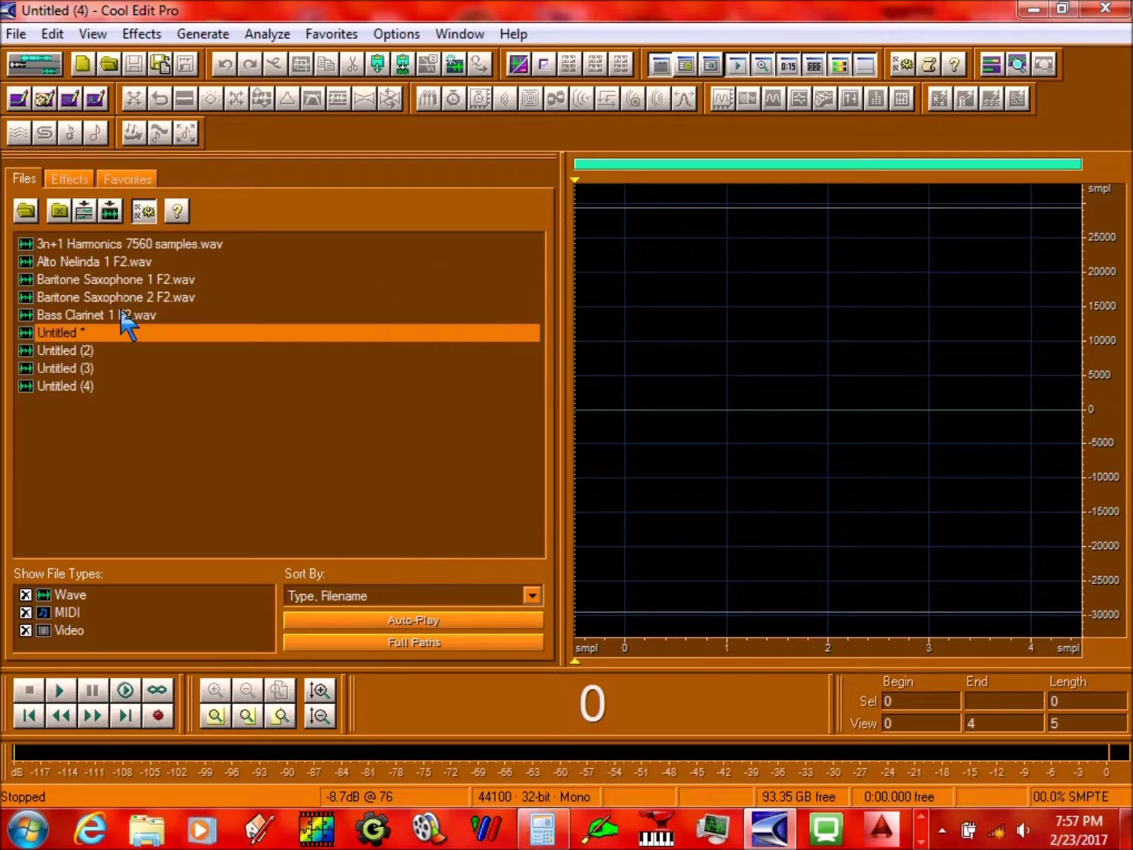
# Paste the bass clarinet waveform into Untitled (2) and cut out its first 254 samples
pyautogui.doubleClick(86, 352)
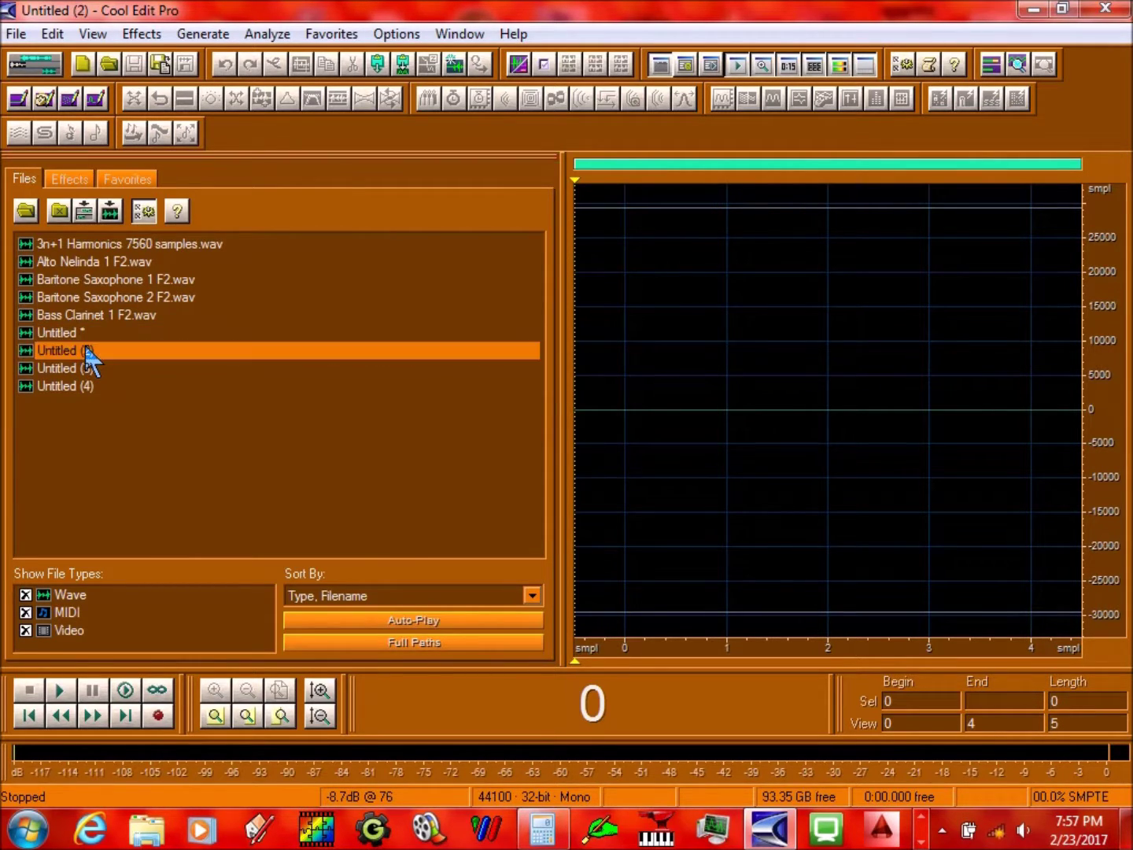
pyautogui.hotkey('ctrl', 'v')
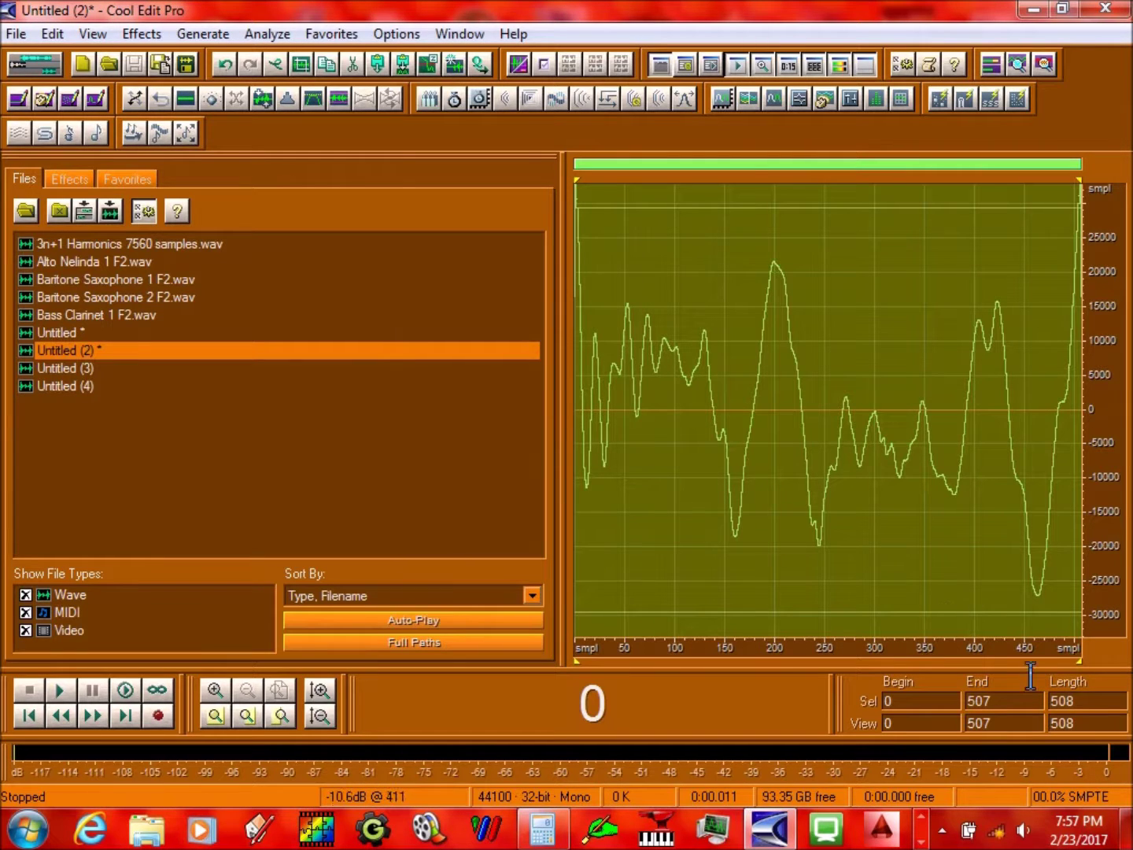
pyautogui.doubleClick(1077, 702)
pyautogui.write('254')
pyautogui.press('Return')
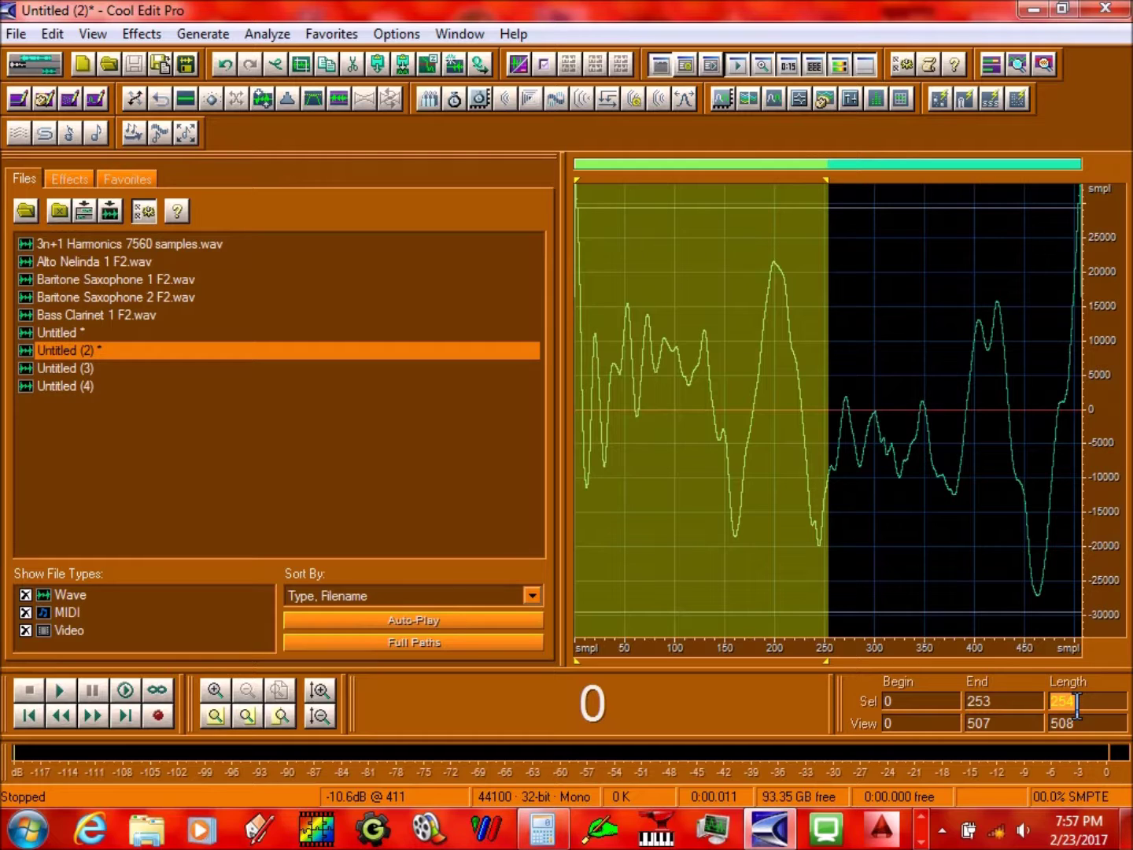
pyautogui.click(765, 701)
pyautogui.press('Delete')
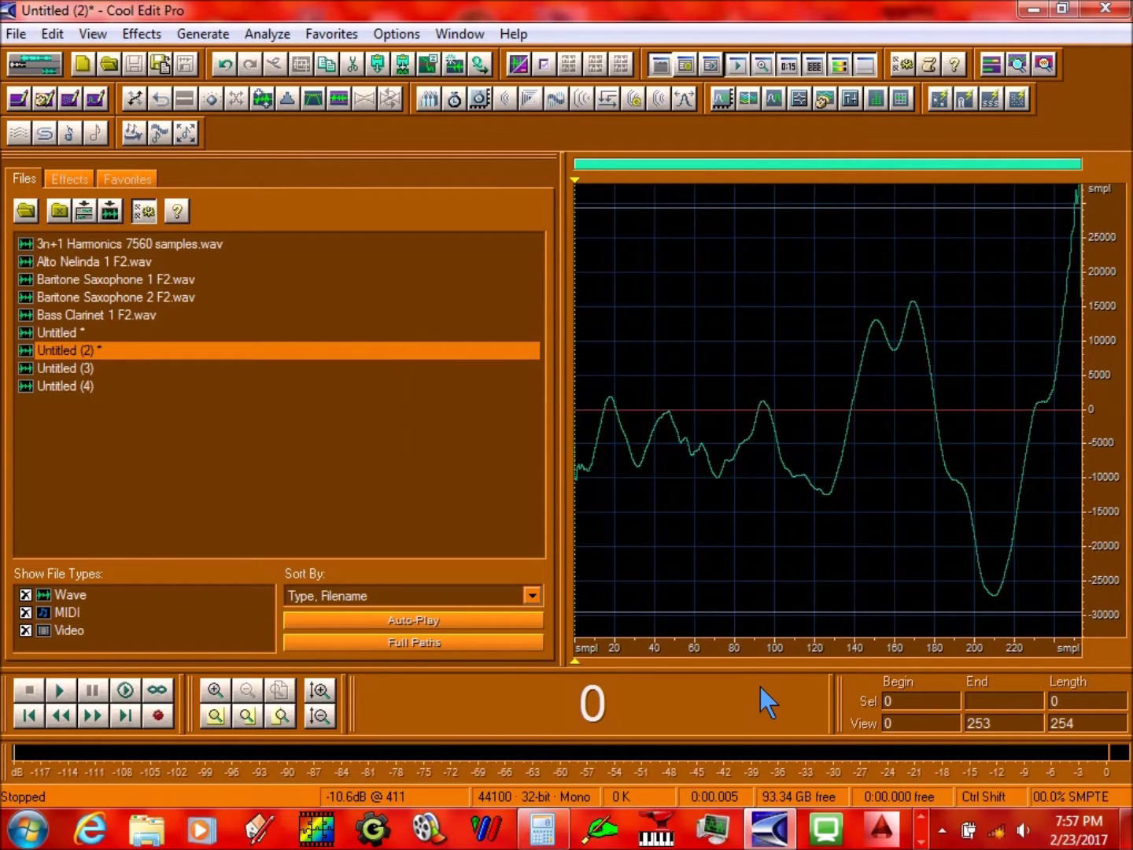
# Mix-paste the cut samples over the remaining half of Untitled (2) and play back the blend
pyautogui.hotkey('ctrl', 'shift', 'v')
pyautogui.press('Return')
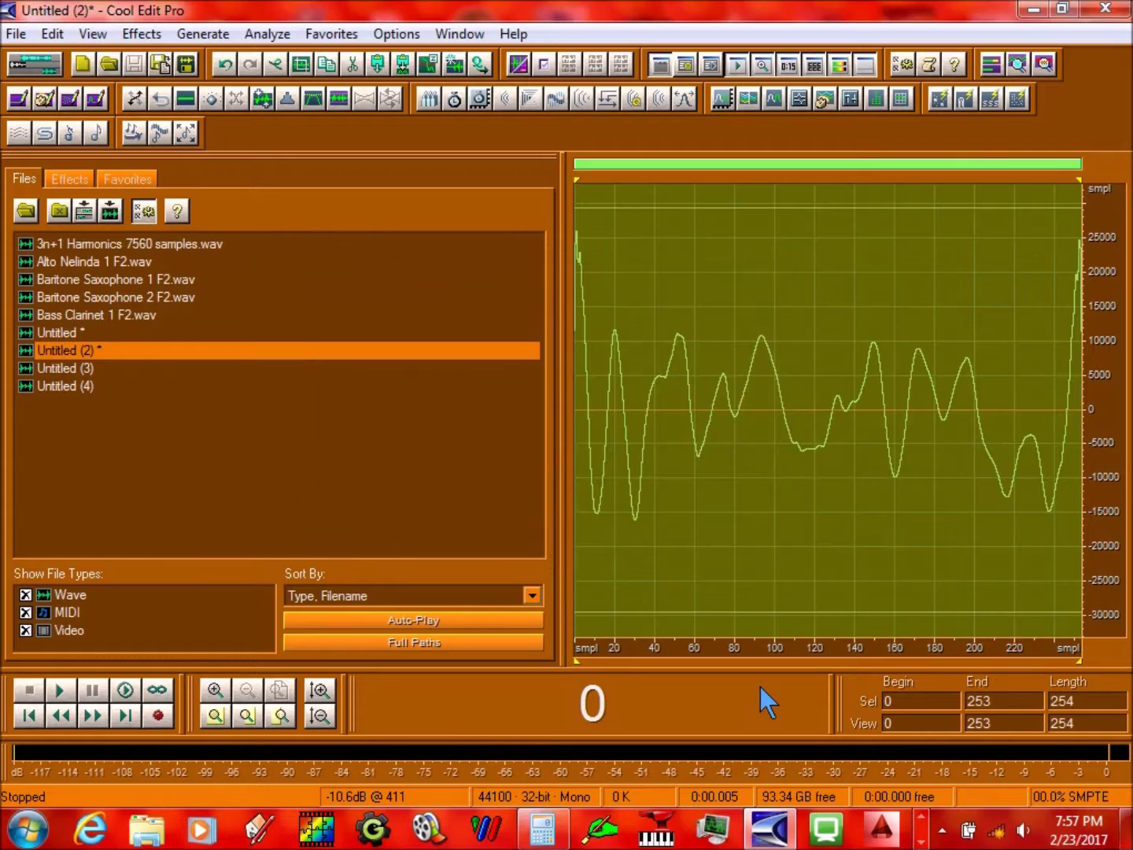
pyautogui.press('space')
# Amplify the mixed Untitled (2) waveform to 50% using the 1/2 preset
pyautogui.click(210, 98)
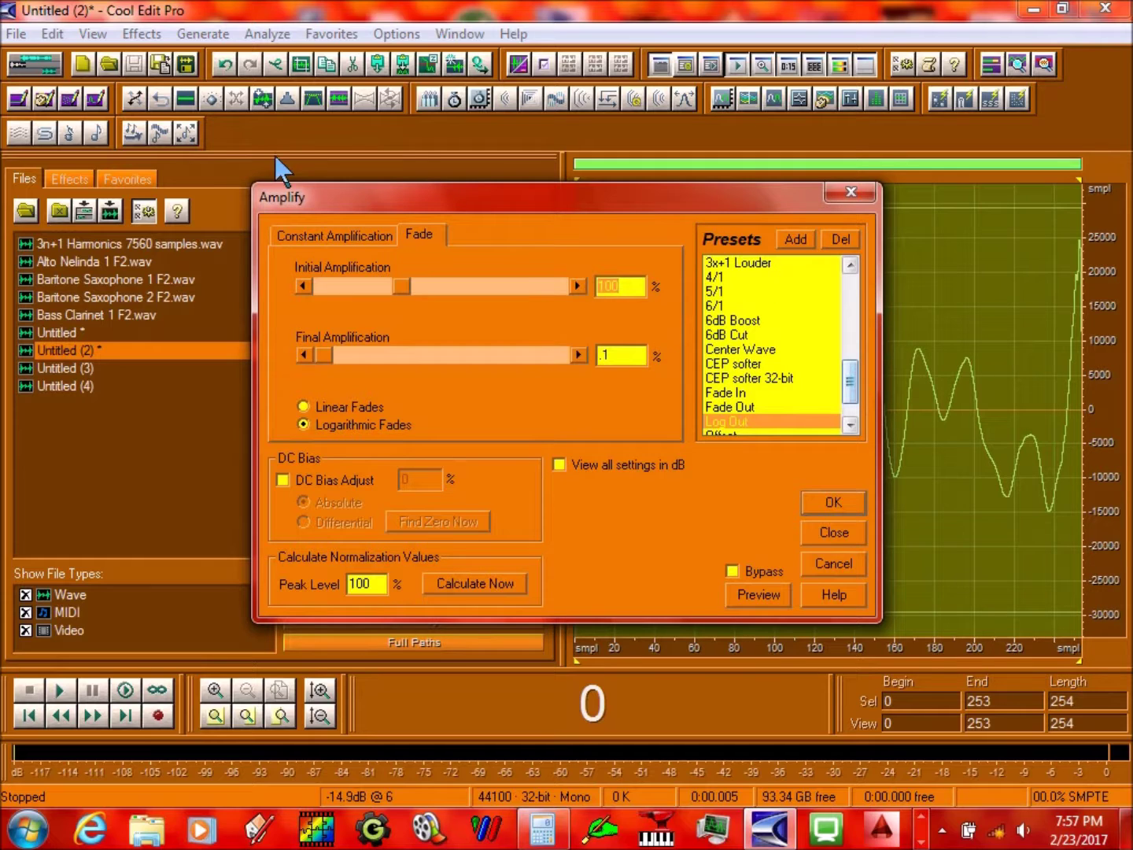
pyautogui.moveTo(850, 382); pyautogui.dragTo(867, 286)
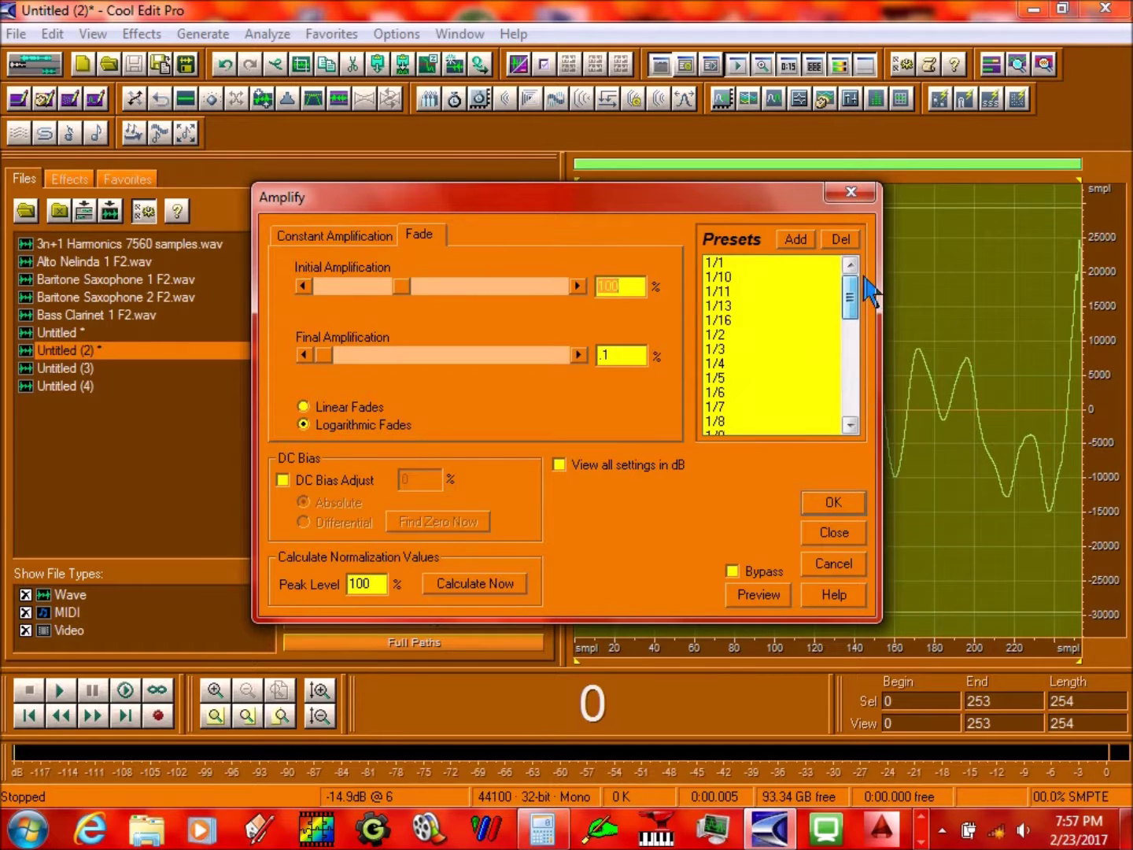
pyautogui.click(724, 334)
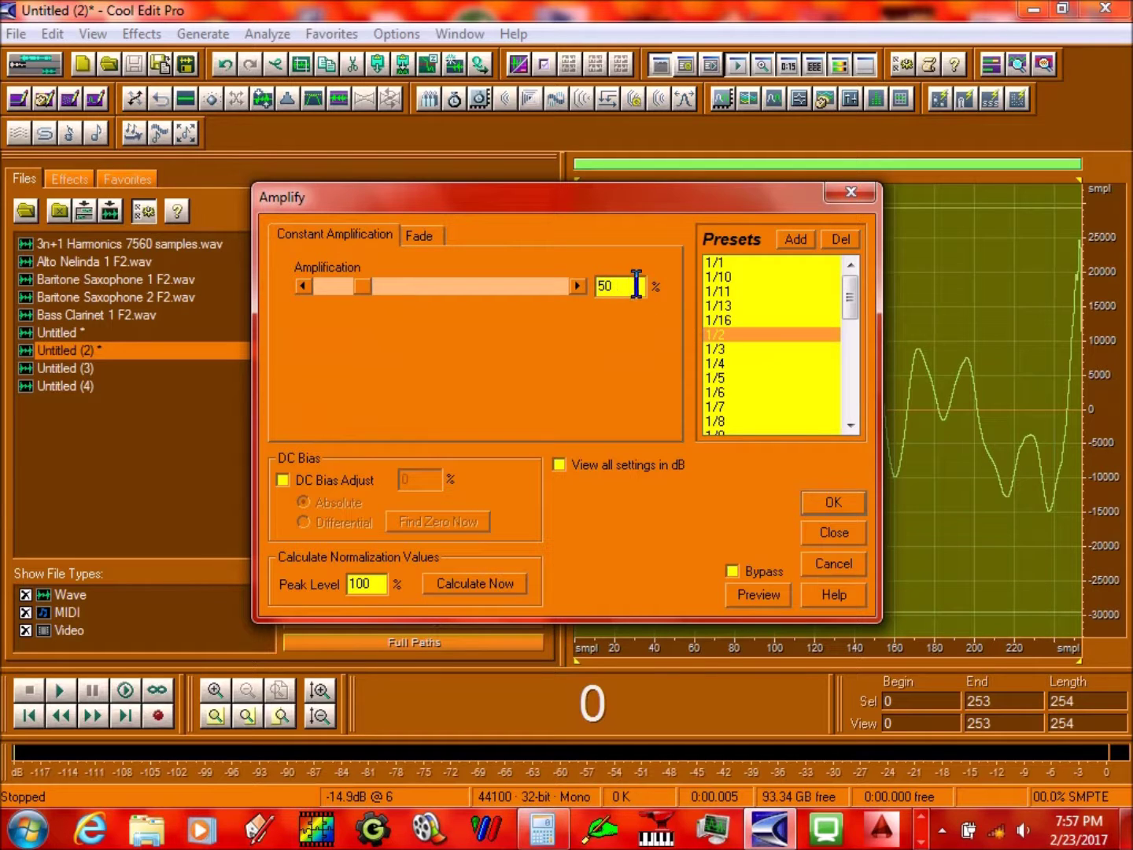
pyautogui.click(827, 505)
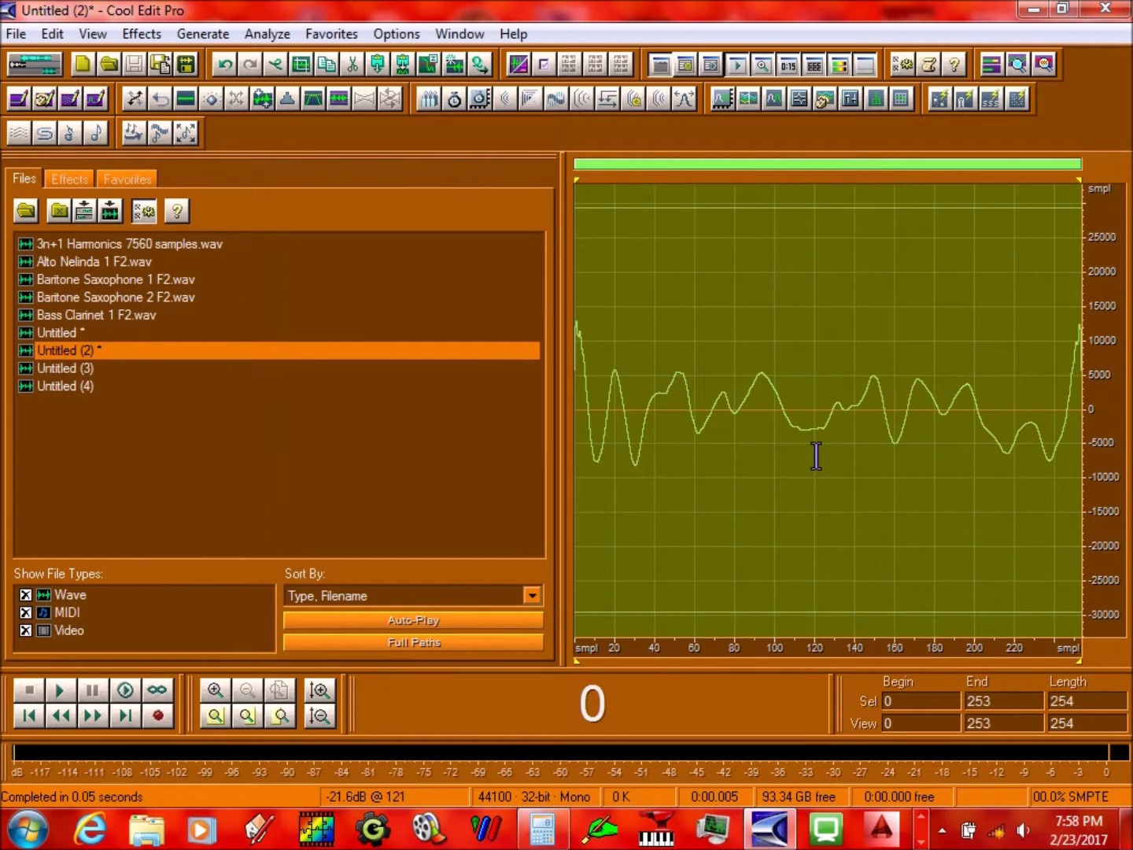
# Paste a copy of the halved waveform at the end of Untitled (2) and select the full 508 samples
pyautogui.click(1088, 445)
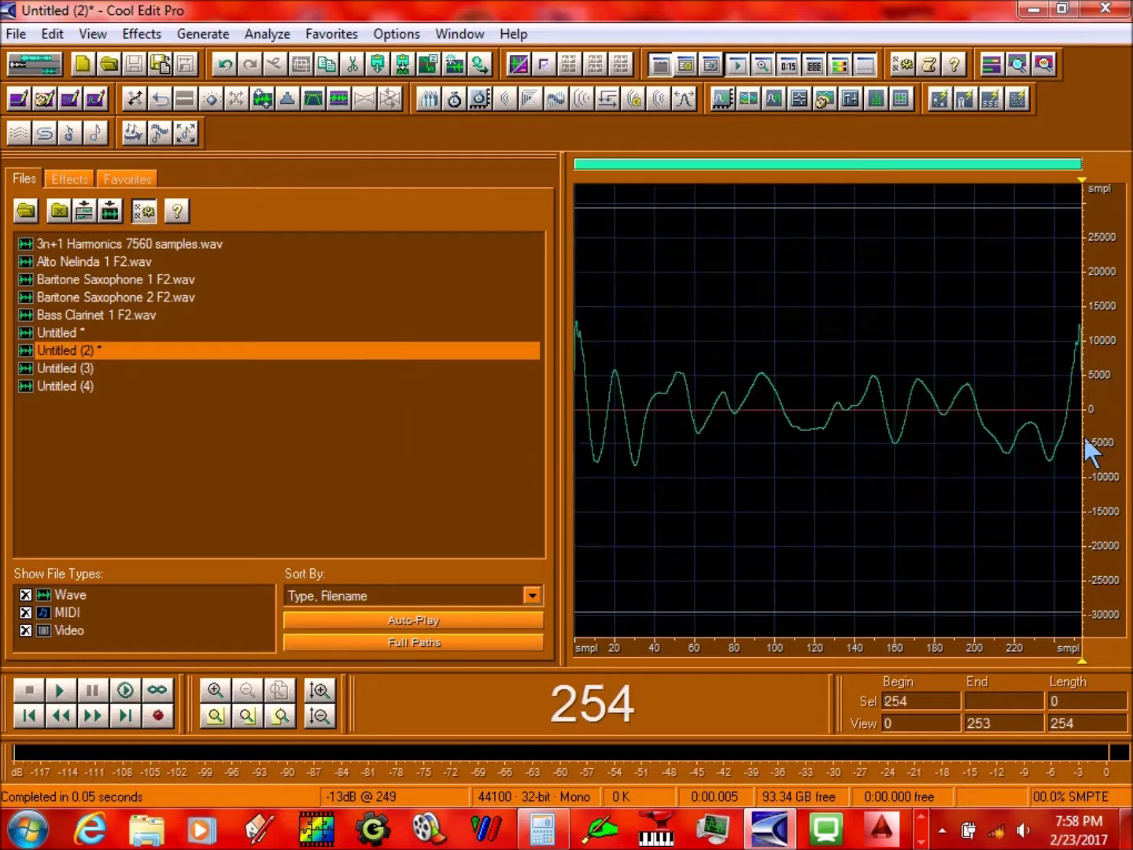
pyautogui.hotkey('ctrl', 'v')
pyautogui.doubleClick(939, 467)
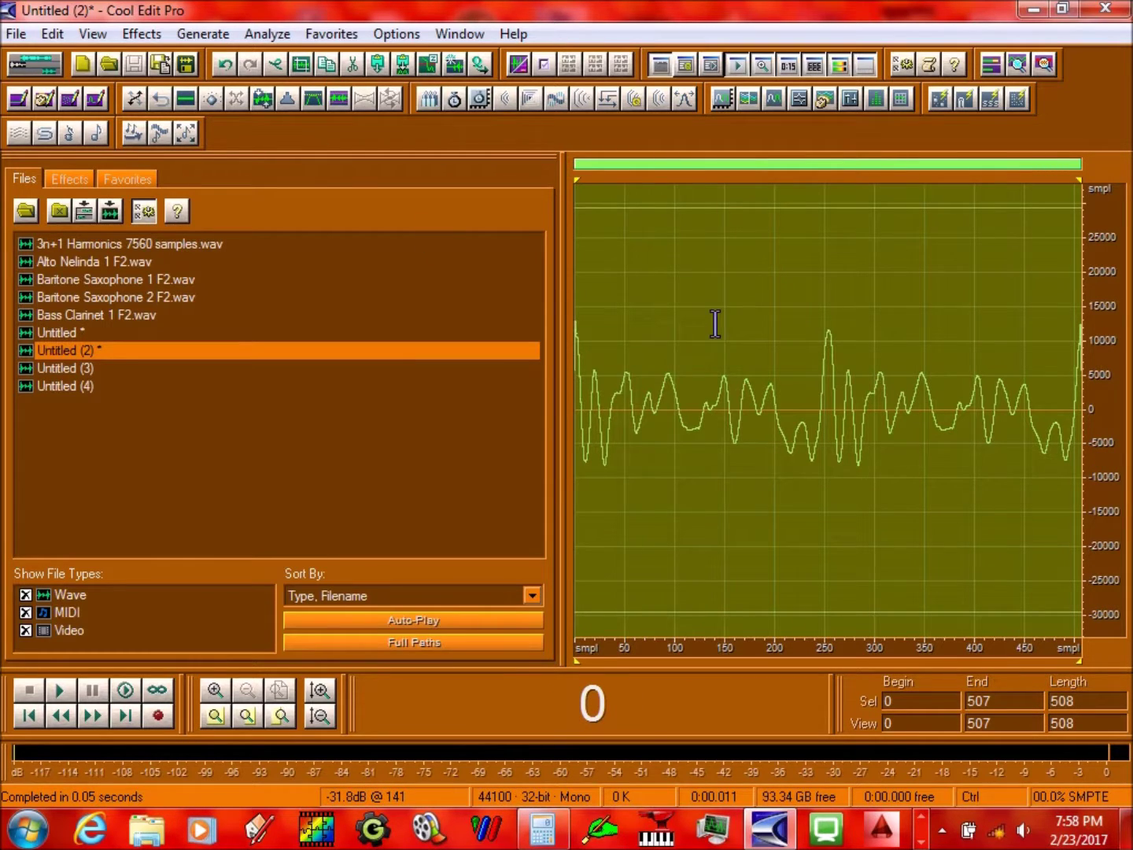
# Mix-paste the Untitled (2) waveform into Untitled as an inverted overlap at 100% volume
pyautogui.click(255, 333)
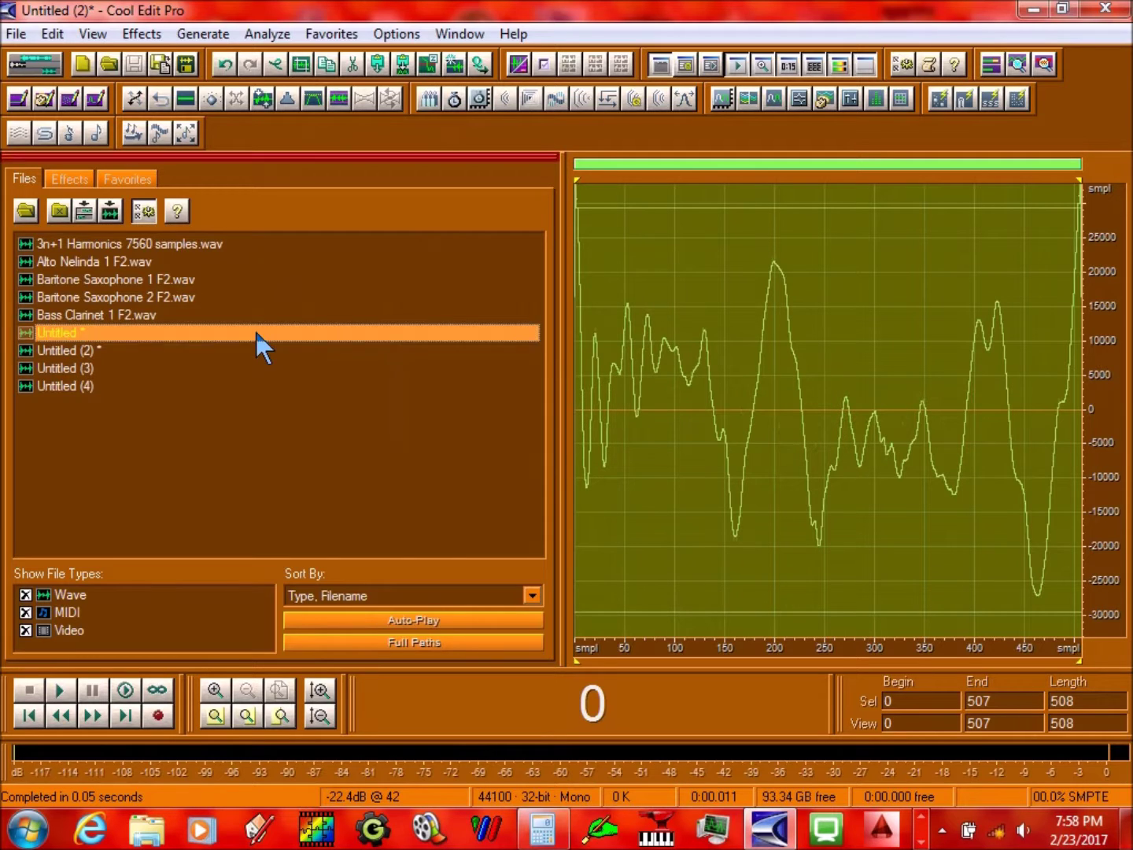
pyautogui.hotkey('ctrl', 'shift')
pyautogui.hotkey('ctrl', 'shift', 'v')
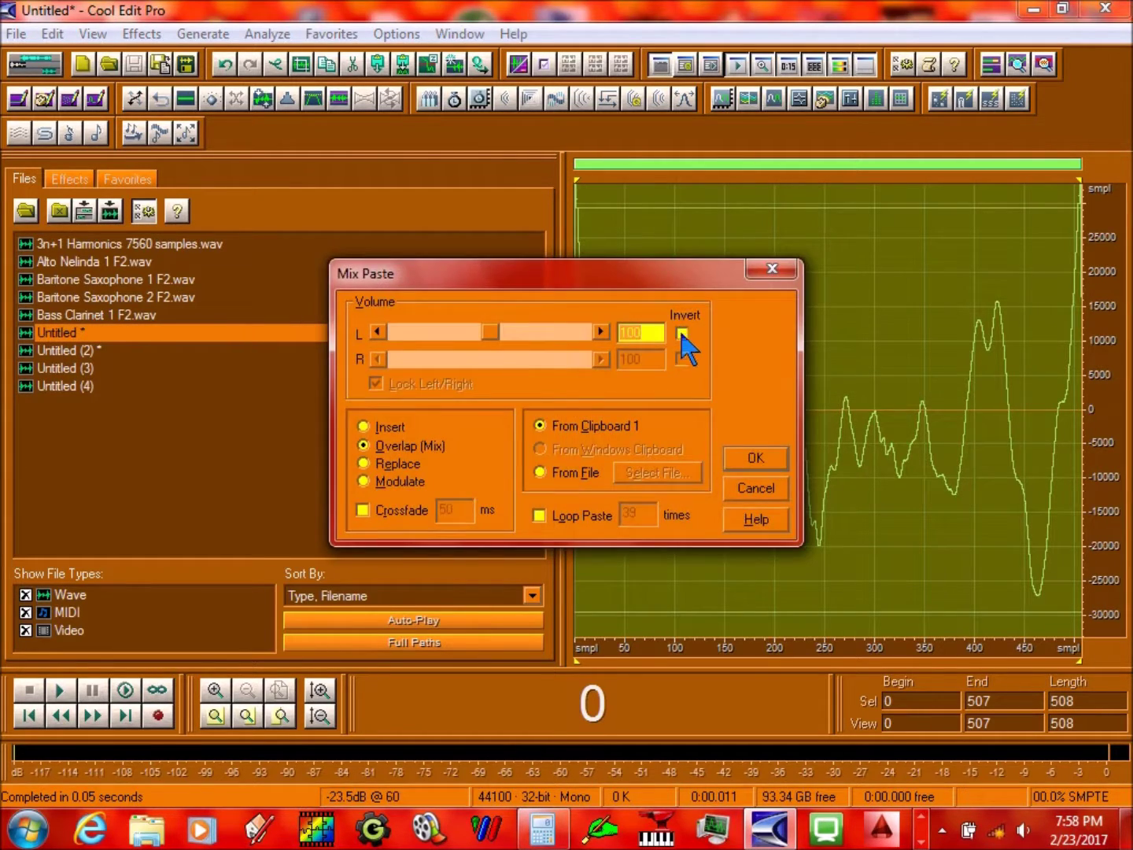
pyautogui.click(683, 335)
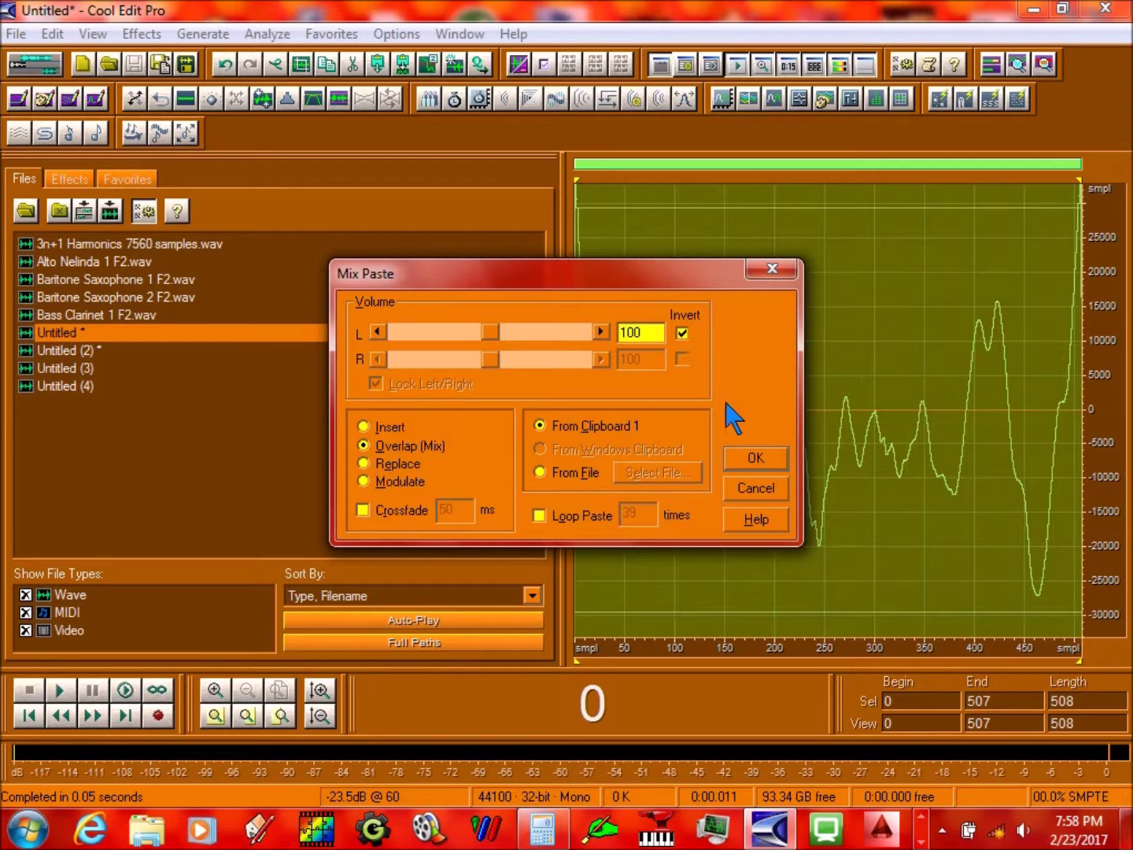
pyautogui.click(755, 462)
# Listen to the resulting Untitled waveform in looped playback
pyautogui.press('space')
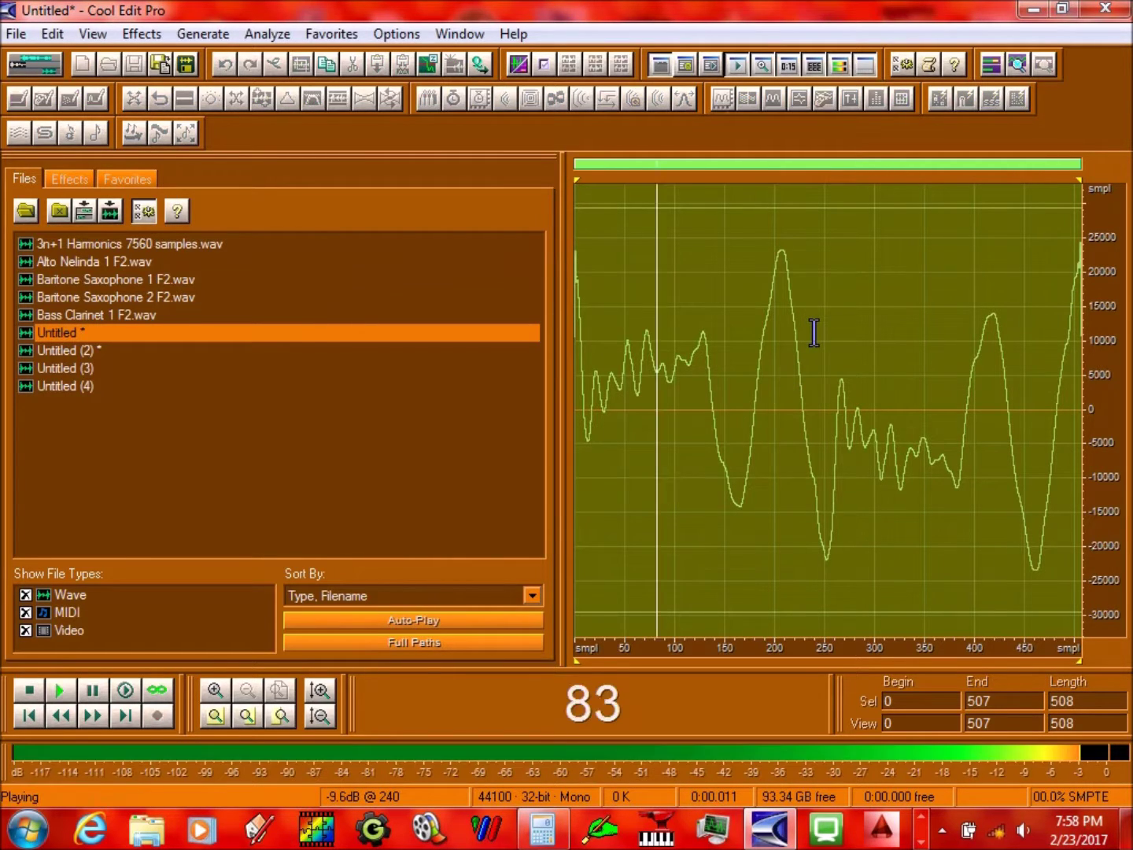
pyautogui.press('space')
pyautogui.press('space')
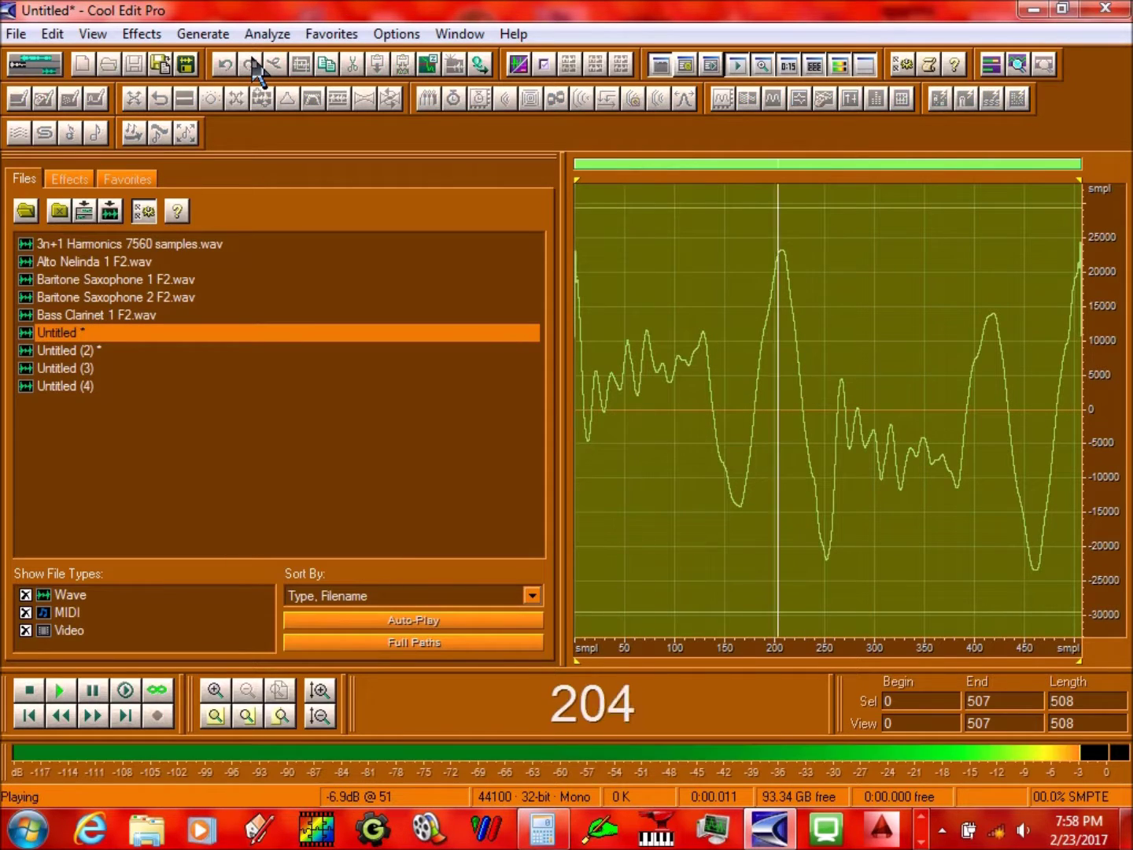
pyautogui.press('space')
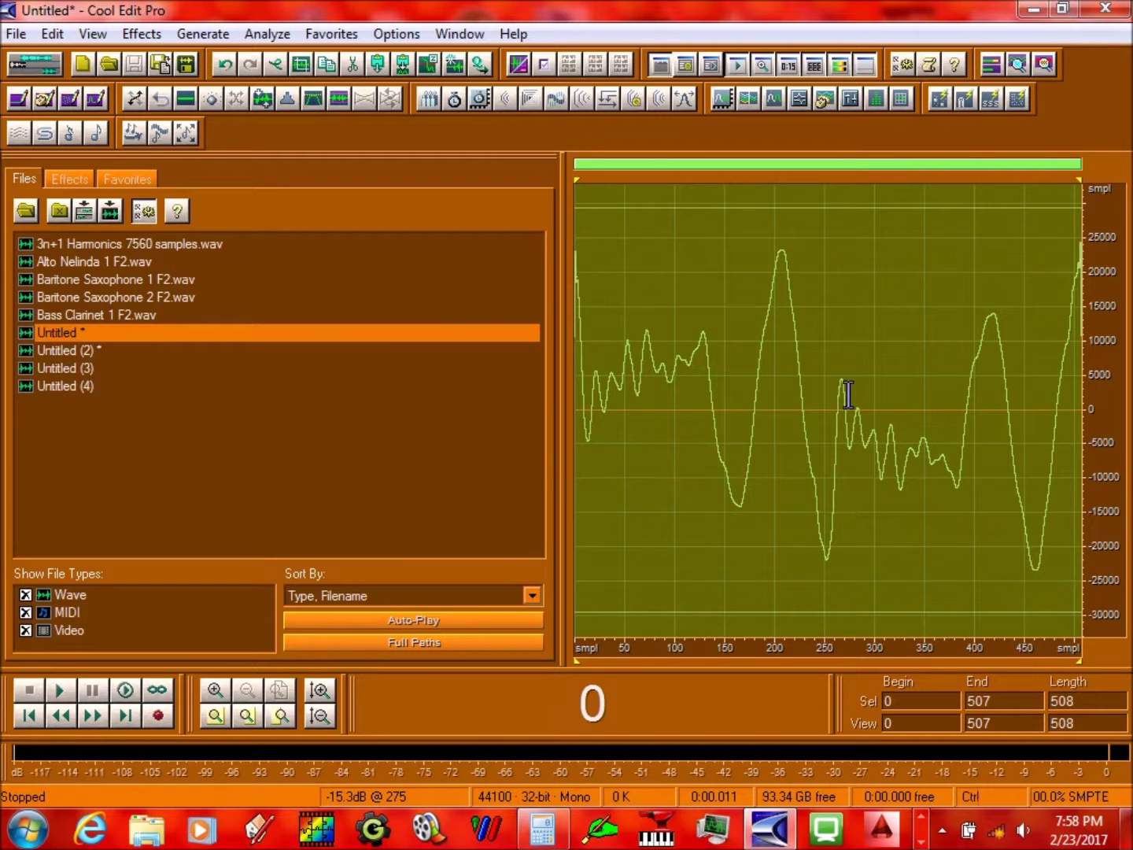
# Loop-paste the Untitled waveform 39 times at its own end using Mix Paste with Invert off
pyautogui.click(1090, 419)
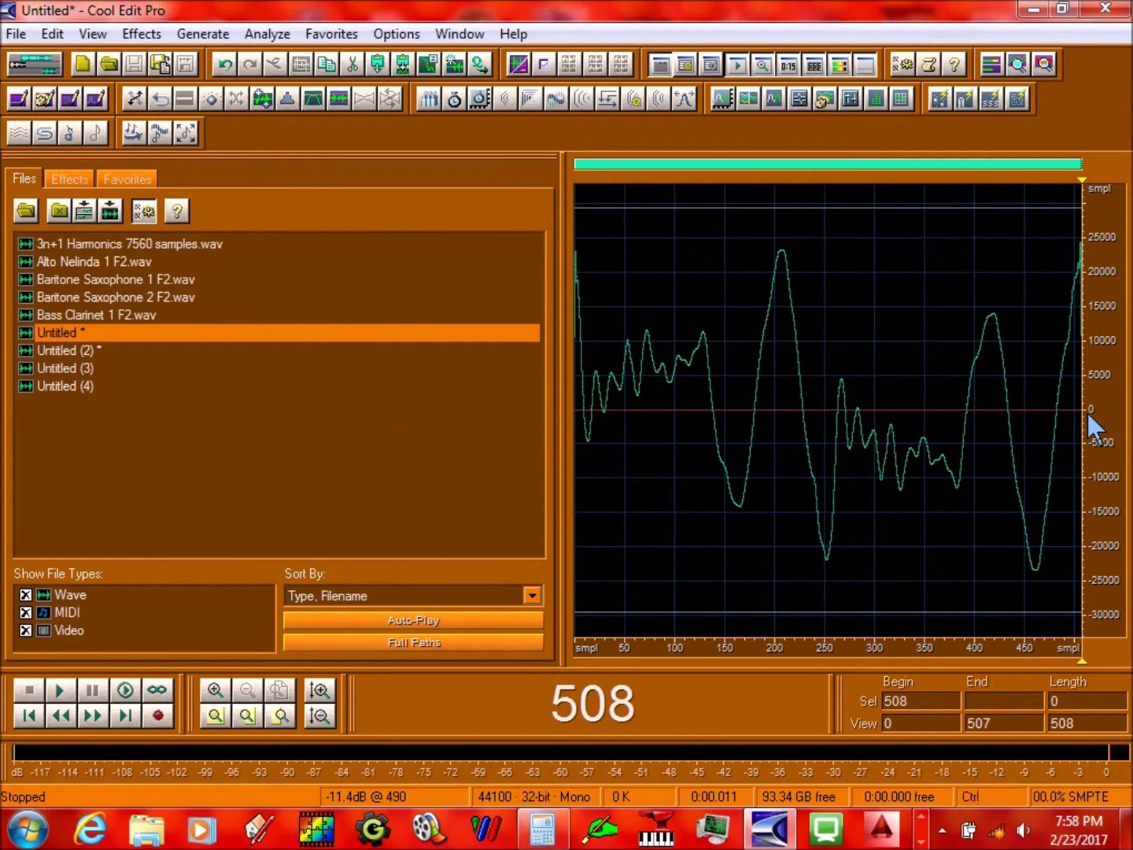
pyautogui.hotkey('ctrl', 'shift', 'v')
pyautogui.click(683, 335)
pyautogui.click(577, 515)
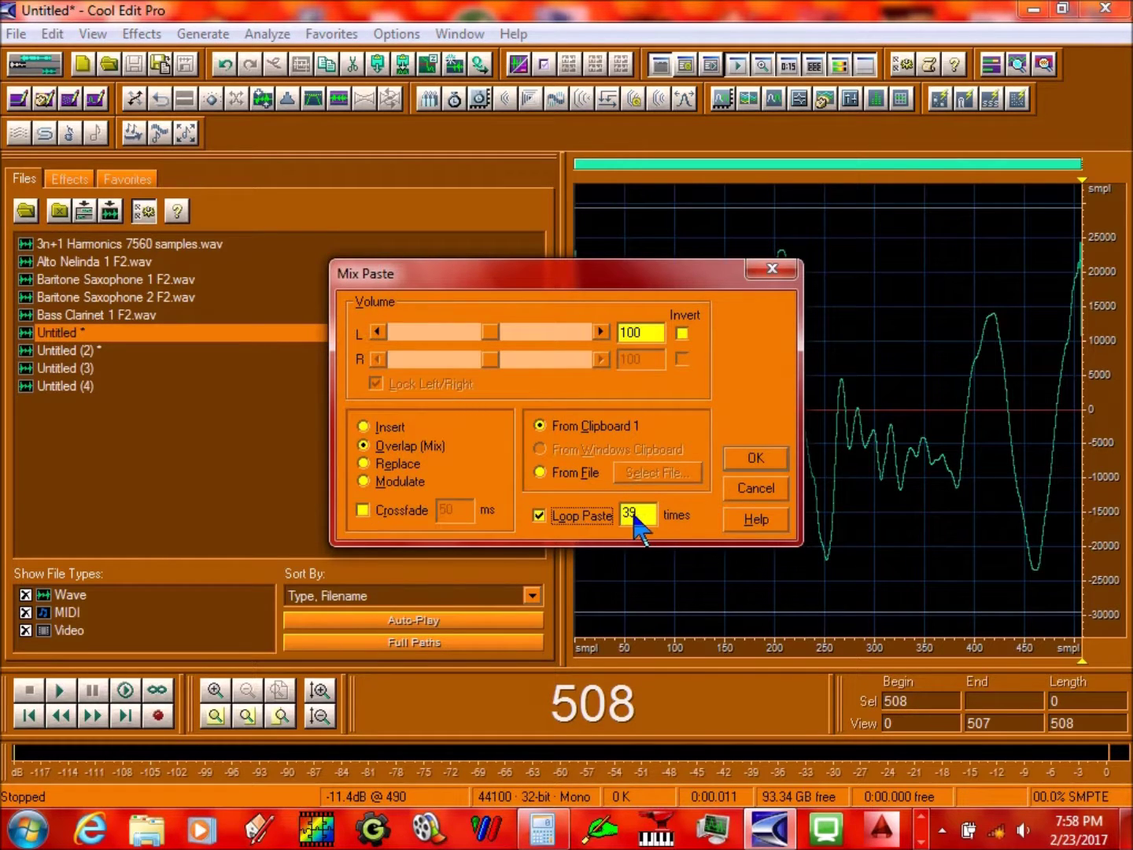
pyautogui.click(755, 458)
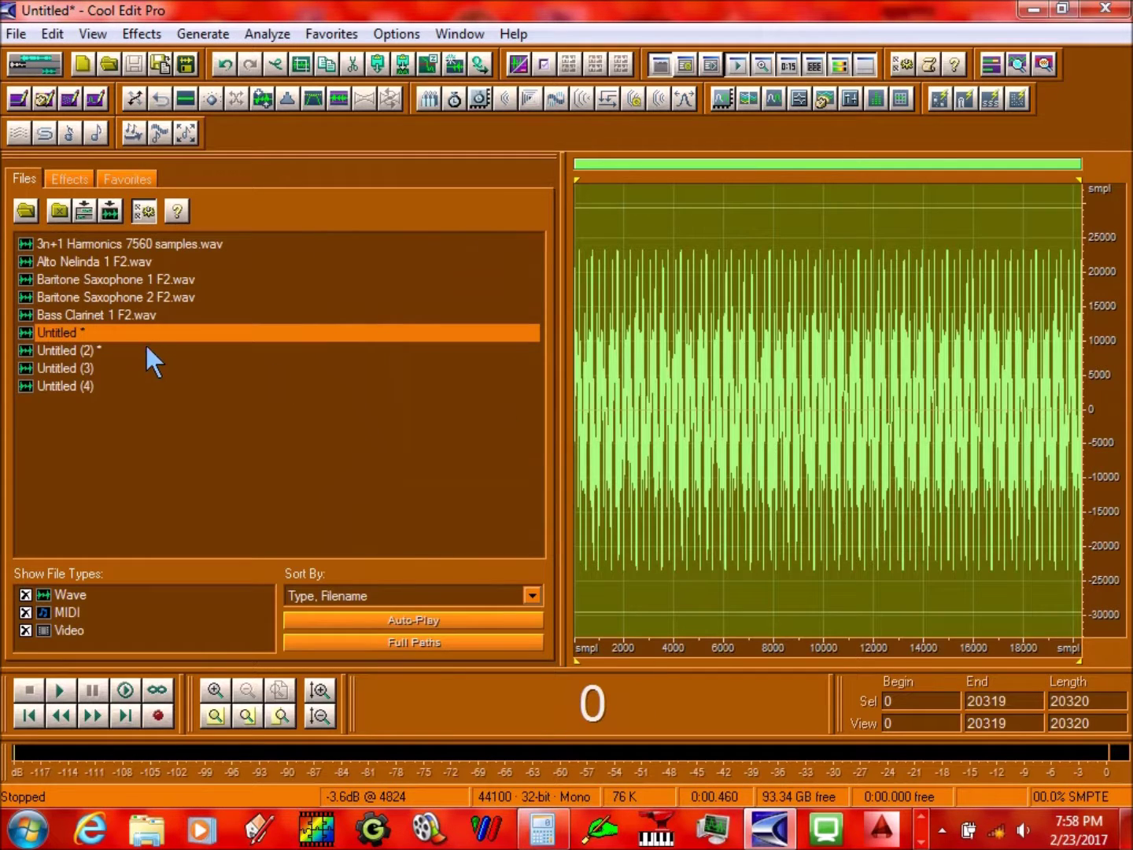
# Extend Untitled (2) by loop-pasting its waveform 39 times at the end, and select the whole result
pyautogui.doubleClick(150, 351)
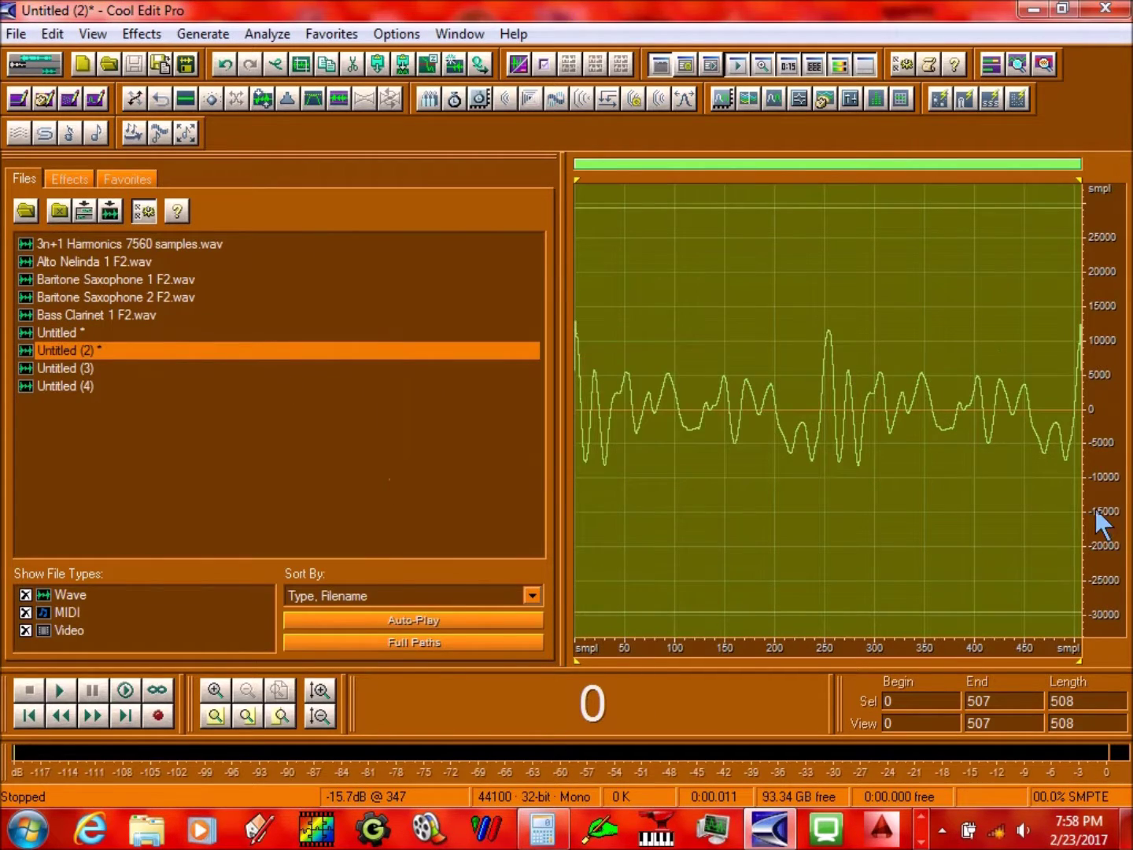
pyautogui.click(1086, 509)
pyautogui.hotkey('ctrl', 'shift', 'v')
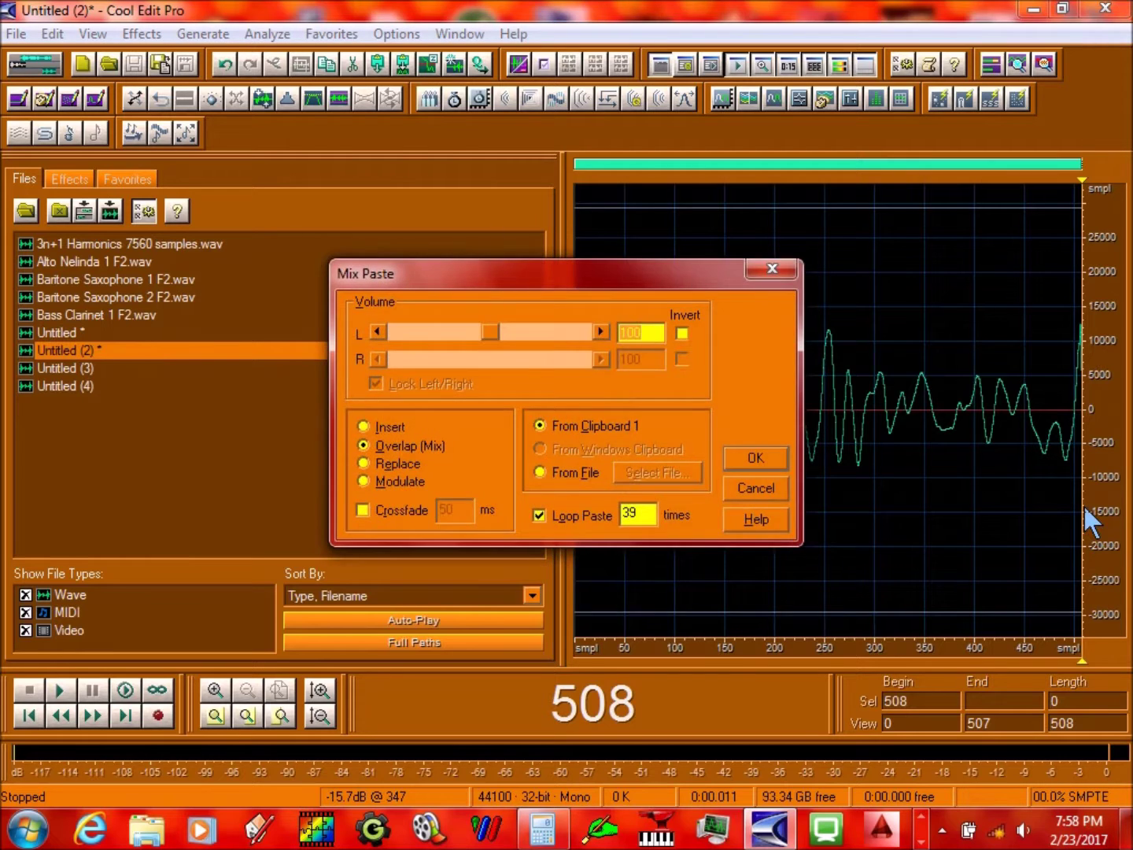
pyautogui.press('Return')
pyautogui.click(729, 392)
pyautogui.doubleClick(729, 392)
# Play back the extended Untitled (2) and Untitled waveforms to compare their sound
pyautogui.press('space')
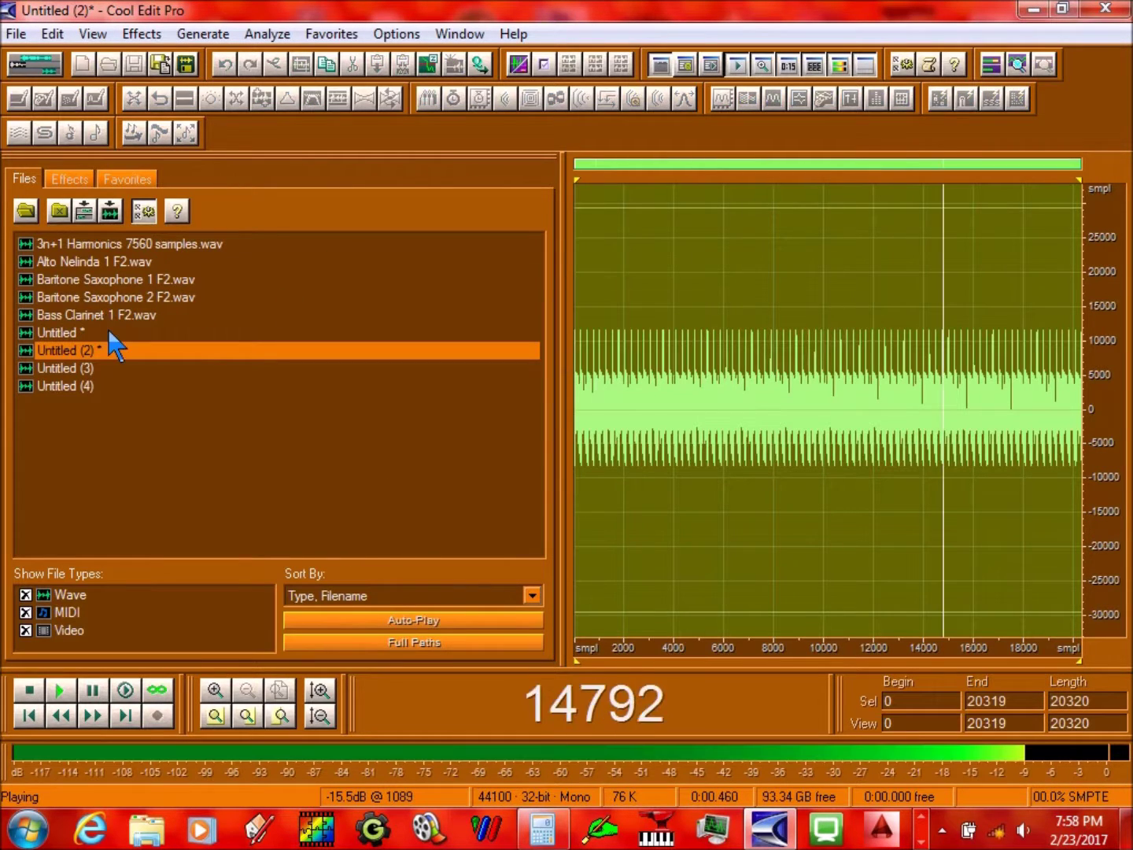
pyautogui.doubleClick(102, 334)
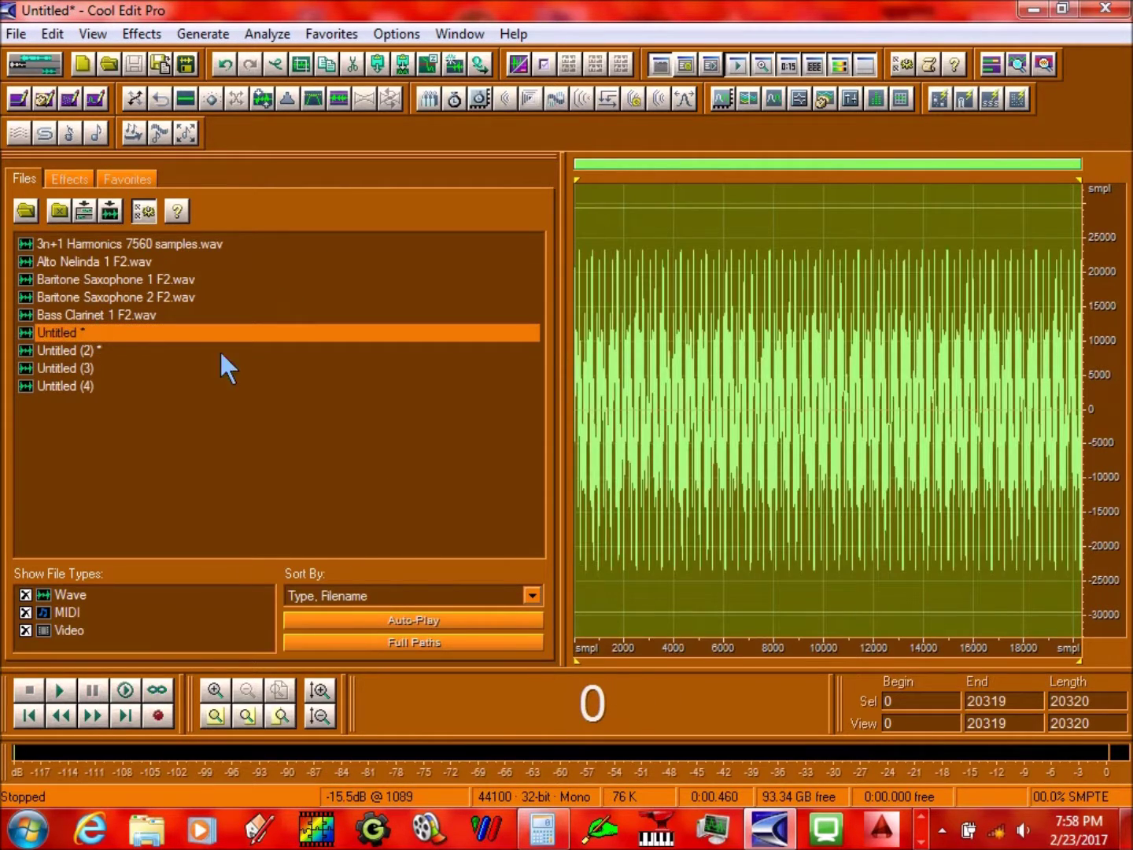
pyautogui.press('space')
pyautogui.press('space')
# Modulate the entire Untitled waveform with a generated 86.8110 Hz sine tone at 90° start phase, and play it back
pyautogui.click(97, 103)
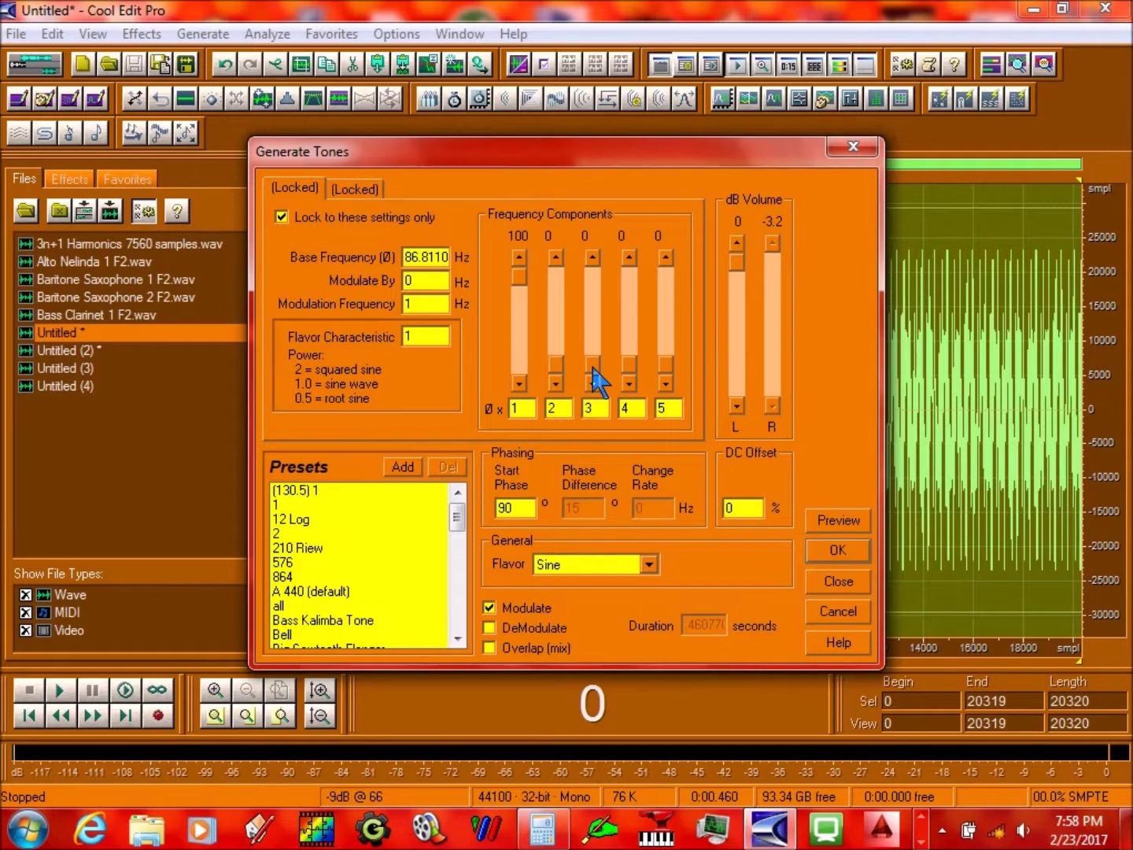
pyautogui.moveTo(557, 809)
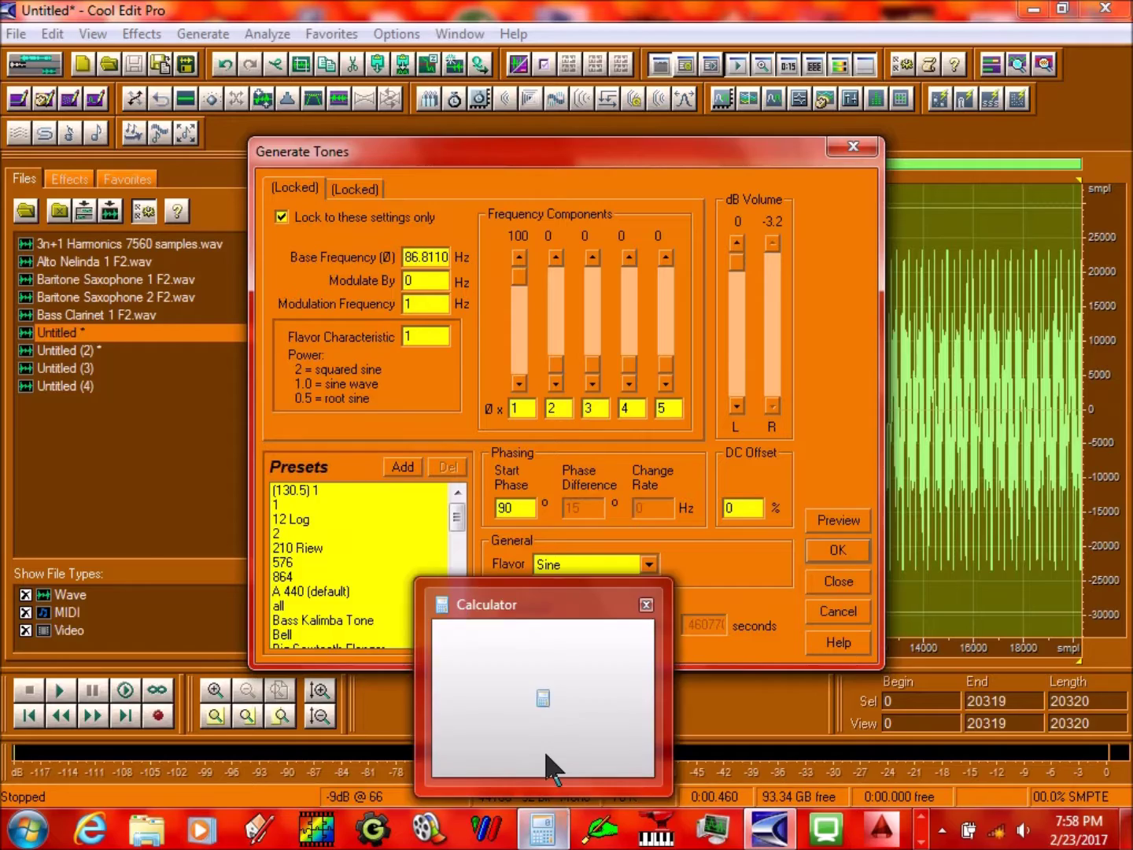
pyautogui.click(544, 763)
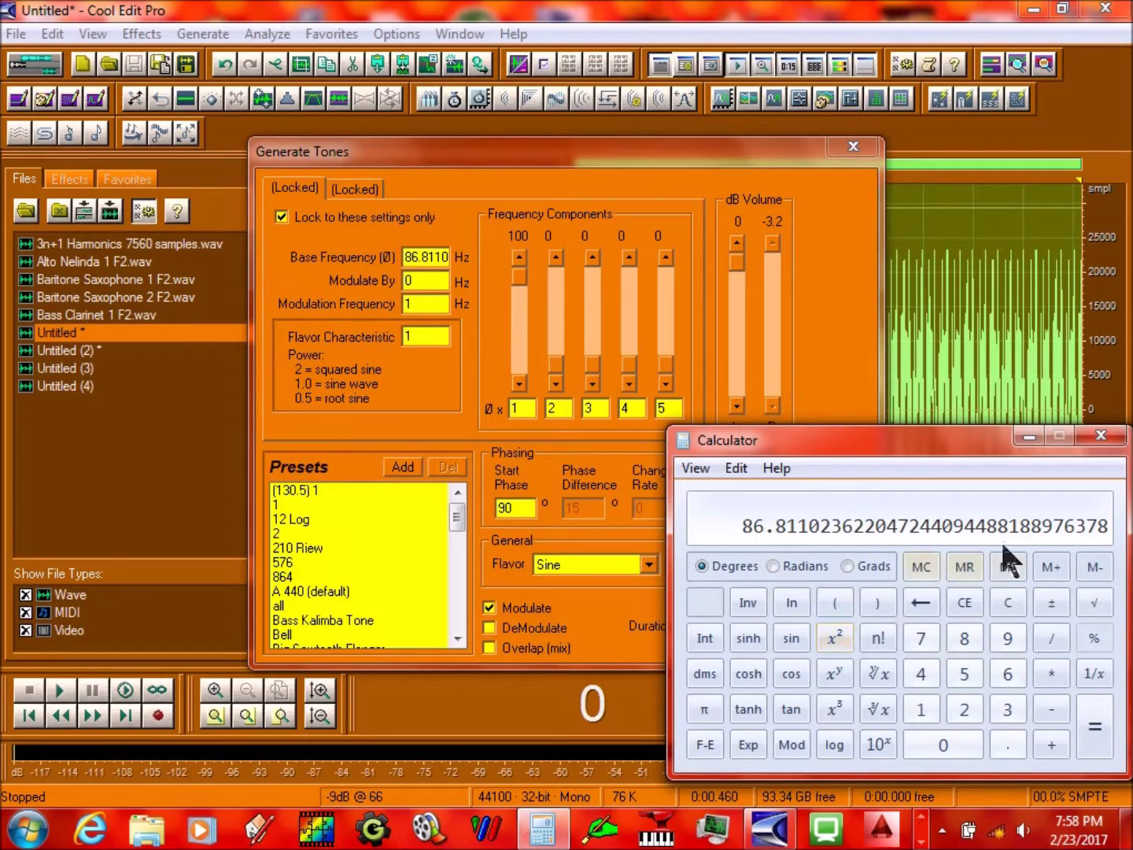
pyautogui.click(1030, 435)
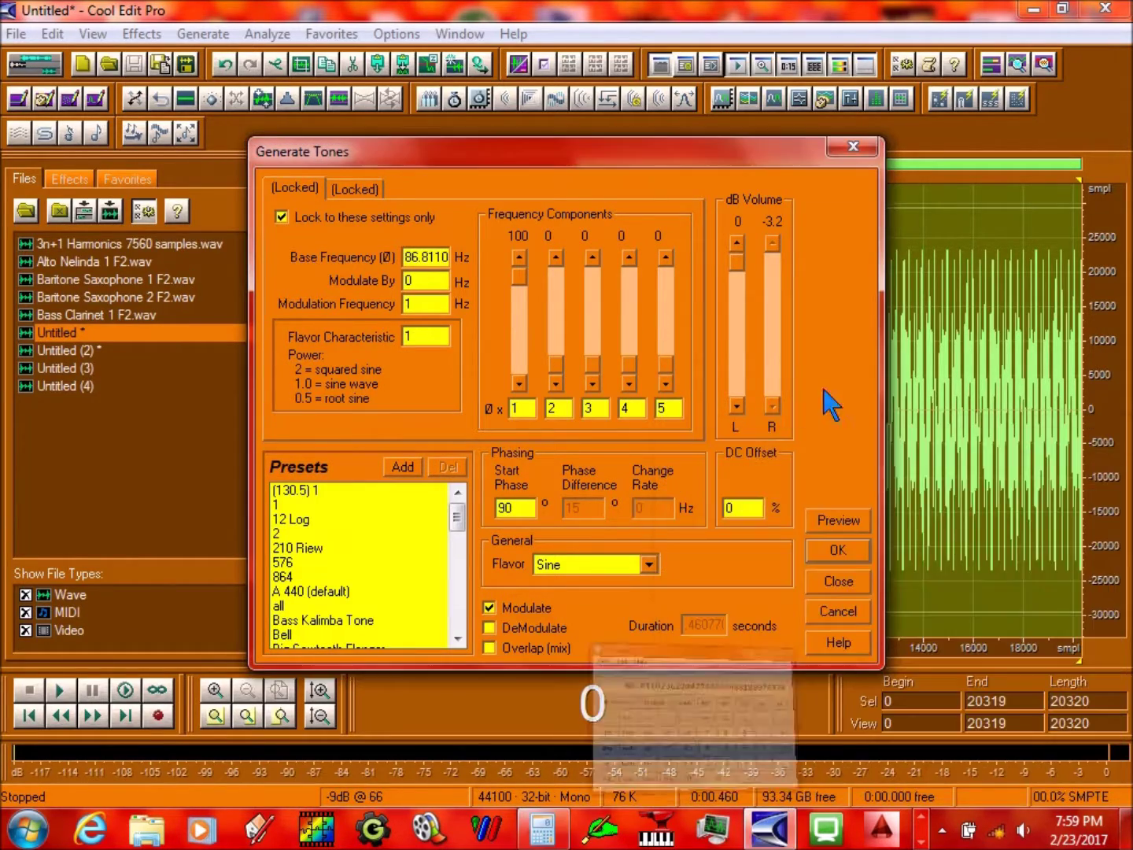
pyautogui.click(836, 551)
pyautogui.press('space')
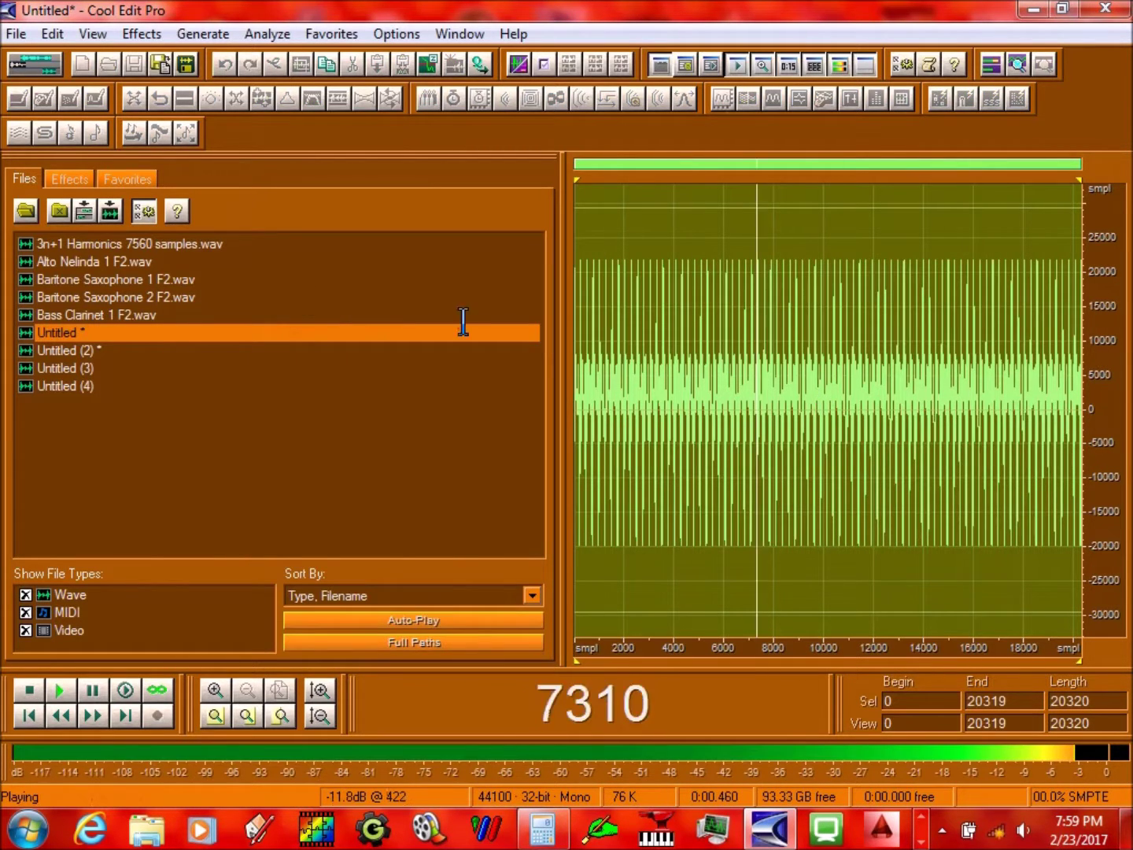
# Modulate the Untitled (2) waveform with the same generated sine tone settings and play it back
pyautogui.click(88, 349)
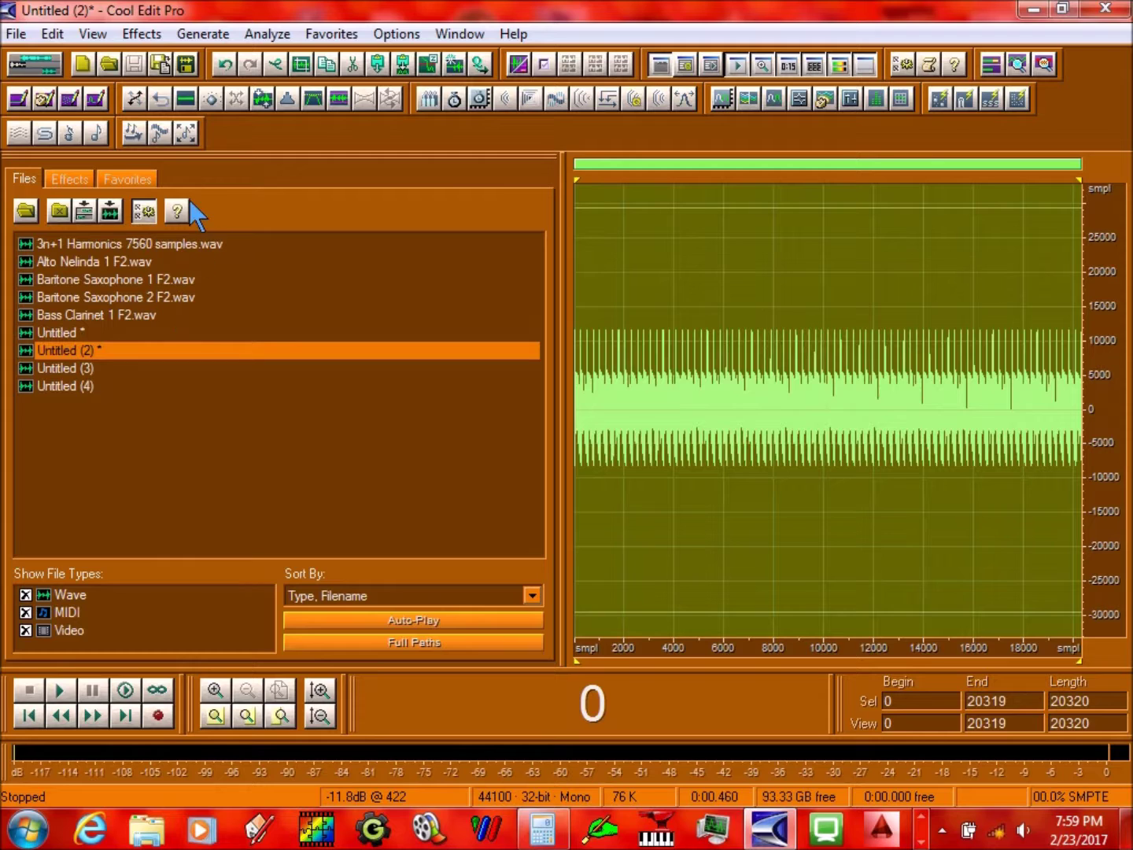
pyautogui.click(96, 98)
pyautogui.click(838, 551)
pyautogui.press('space')
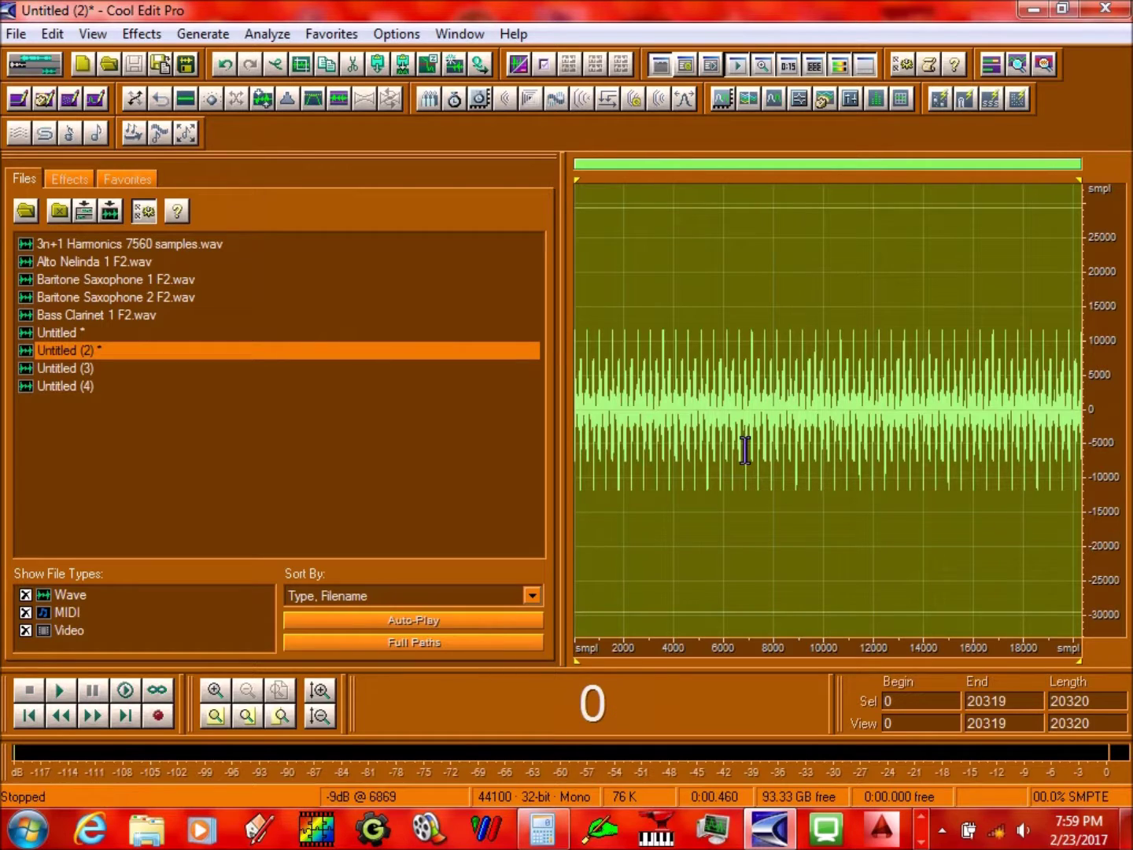
# Mix-paste the unmodulated Untitled waveform over its modulated version using Overlap with Loop Paste off, and play the result
pyautogui.click(166, 335)
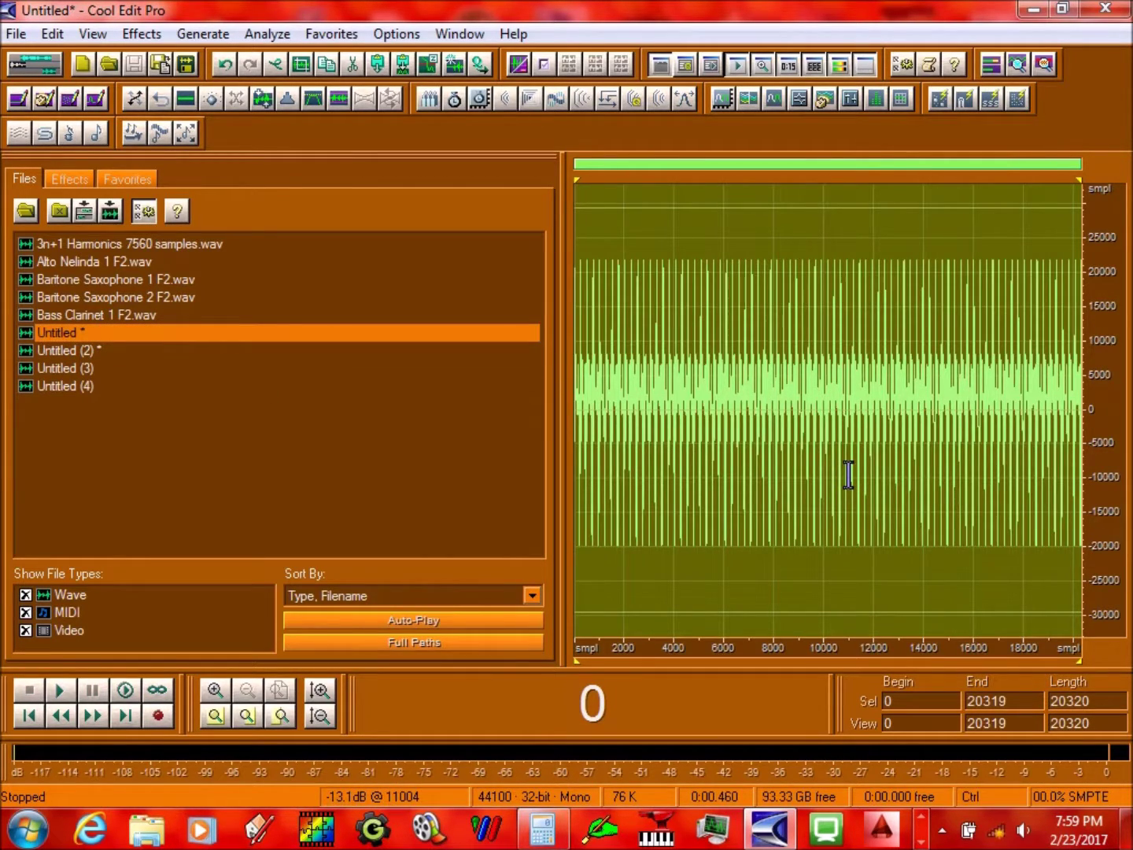
pyautogui.hotkey('ctrl', 'z')
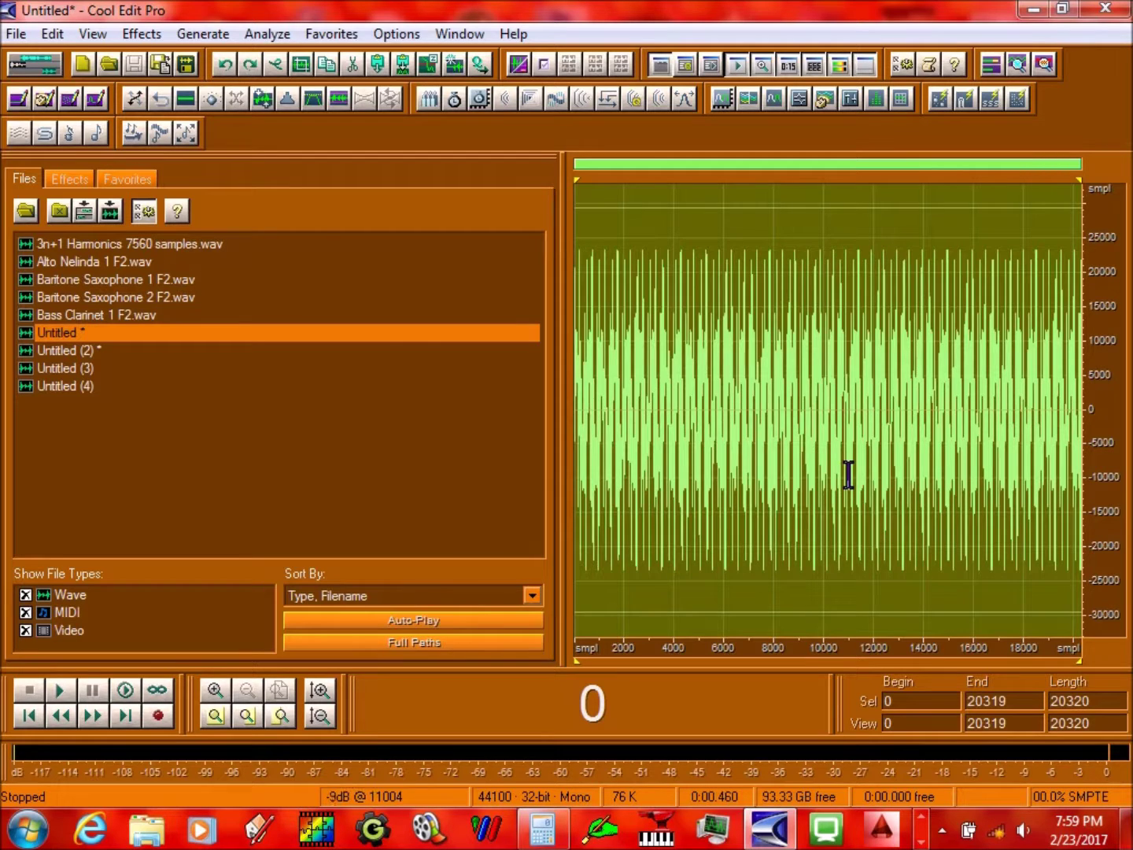
pyautogui.click(250, 68)
pyautogui.hotkey('ctrl', 'shift', 'v')
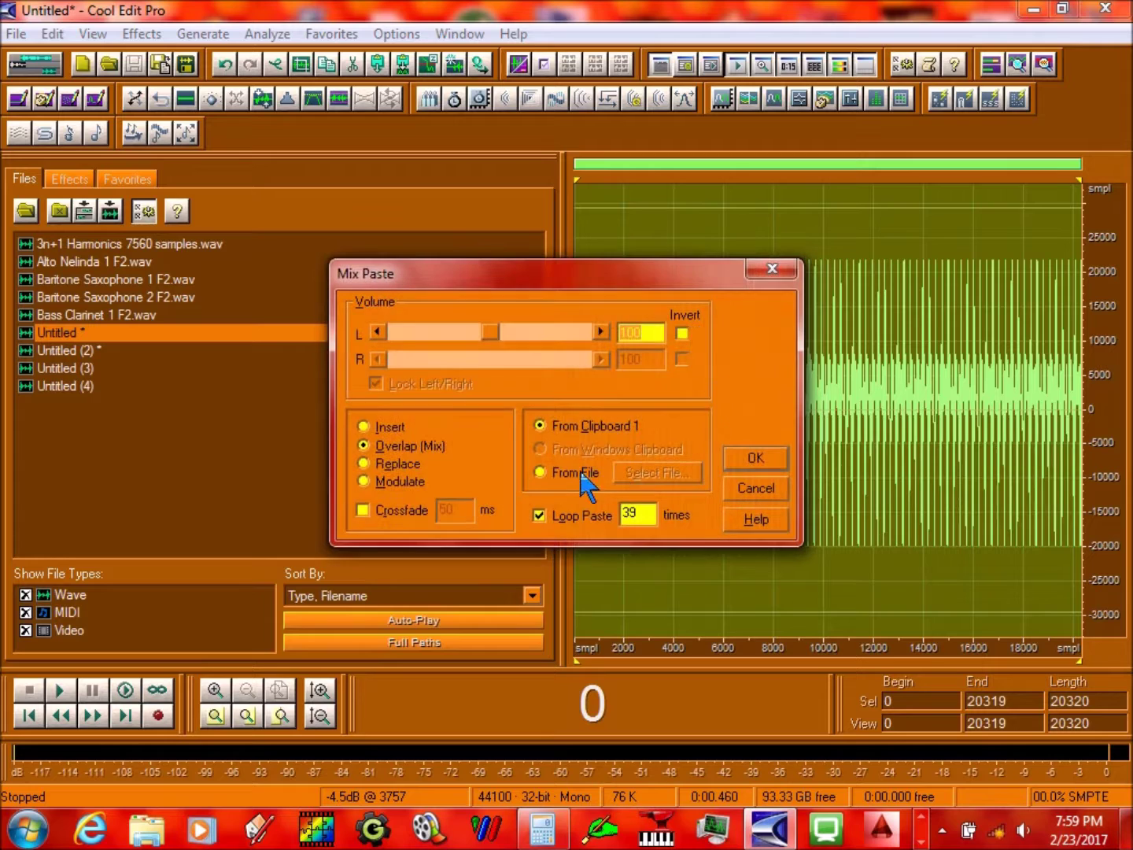
pyautogui.click(562, 519)
pyautogui.click(755, 457)
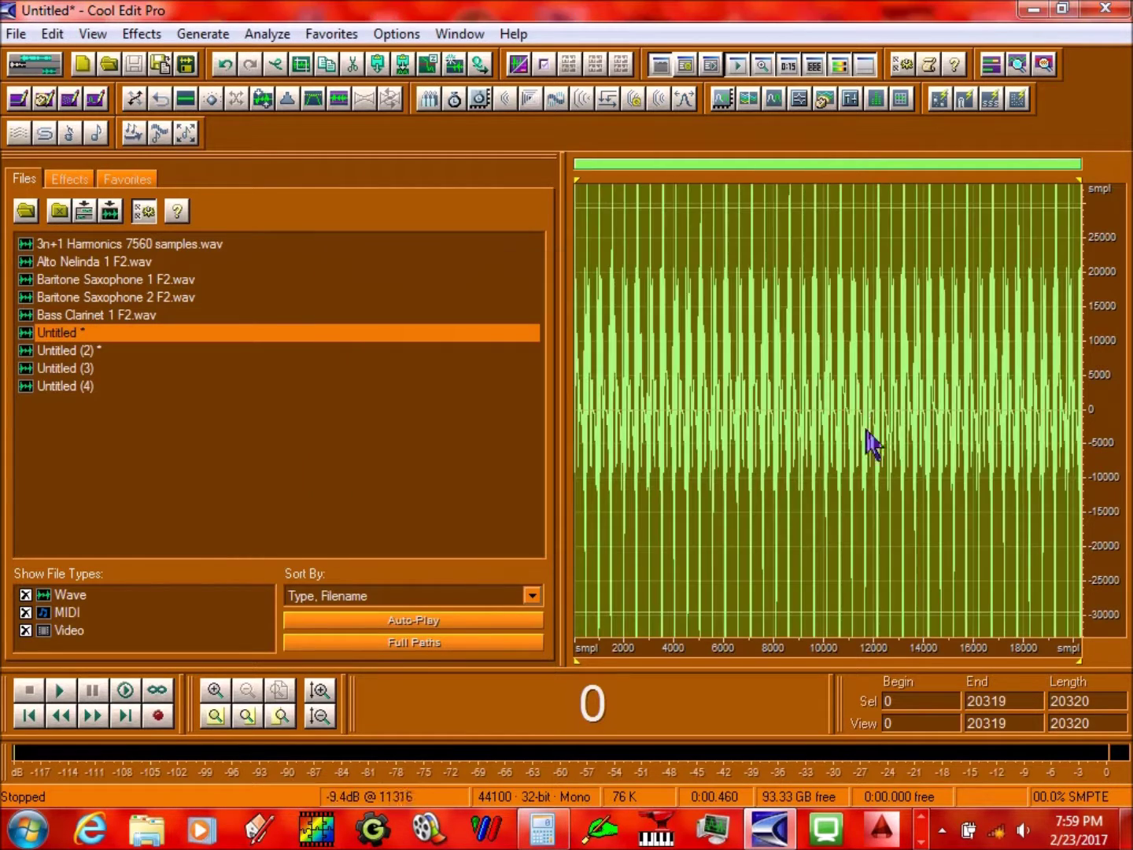
pyautogui.press('space')
pyautogui.press('space')
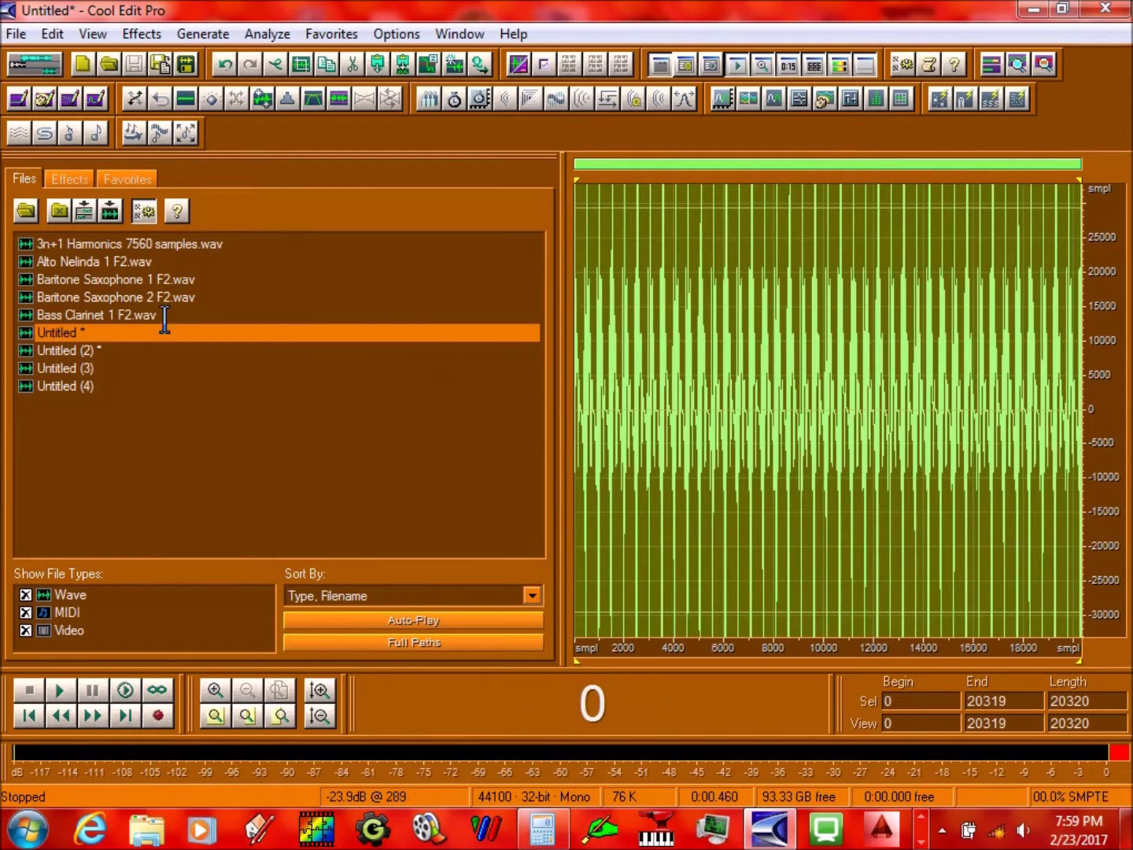
# Mix-paste the unmodulated Untitled (2) waveform over its modulated version and listen to the result
pyautogui.doubleClick(99, 352)
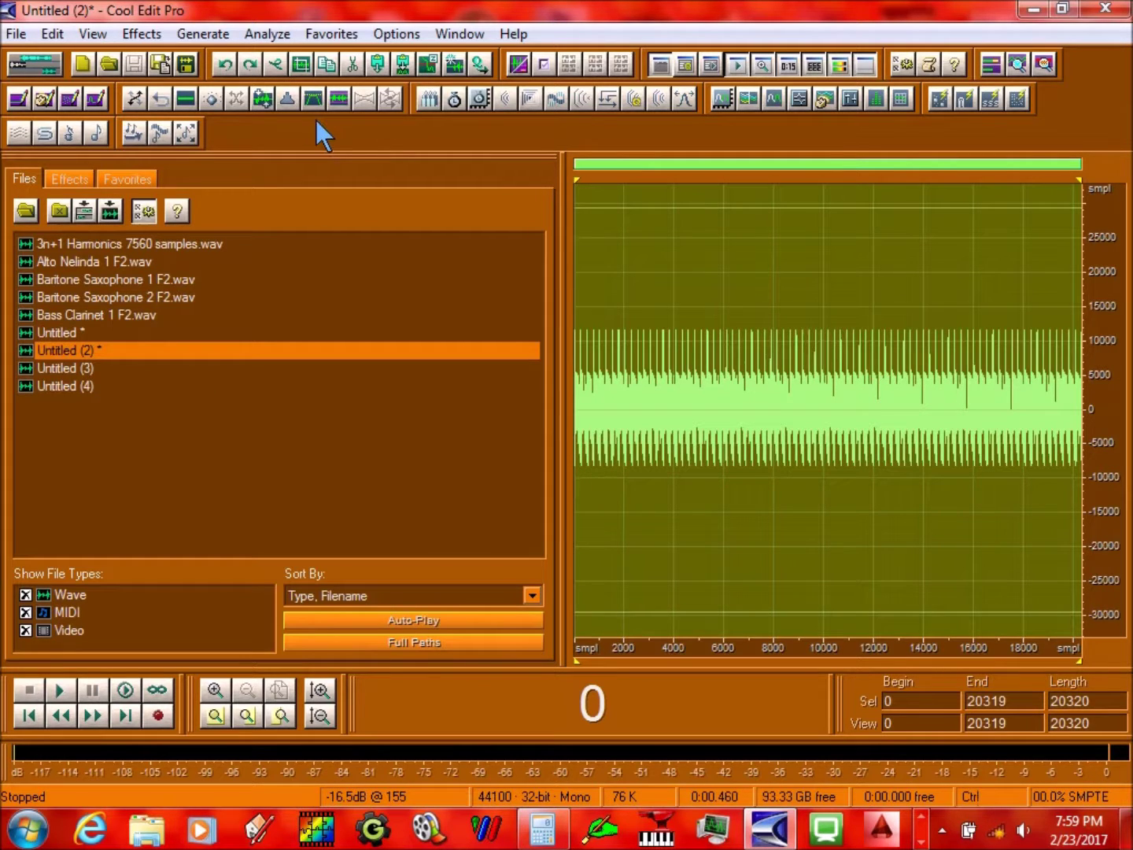
pyautogui.hotkey('ctrl', 'shift', 'v')
pyautogui.press('Return')
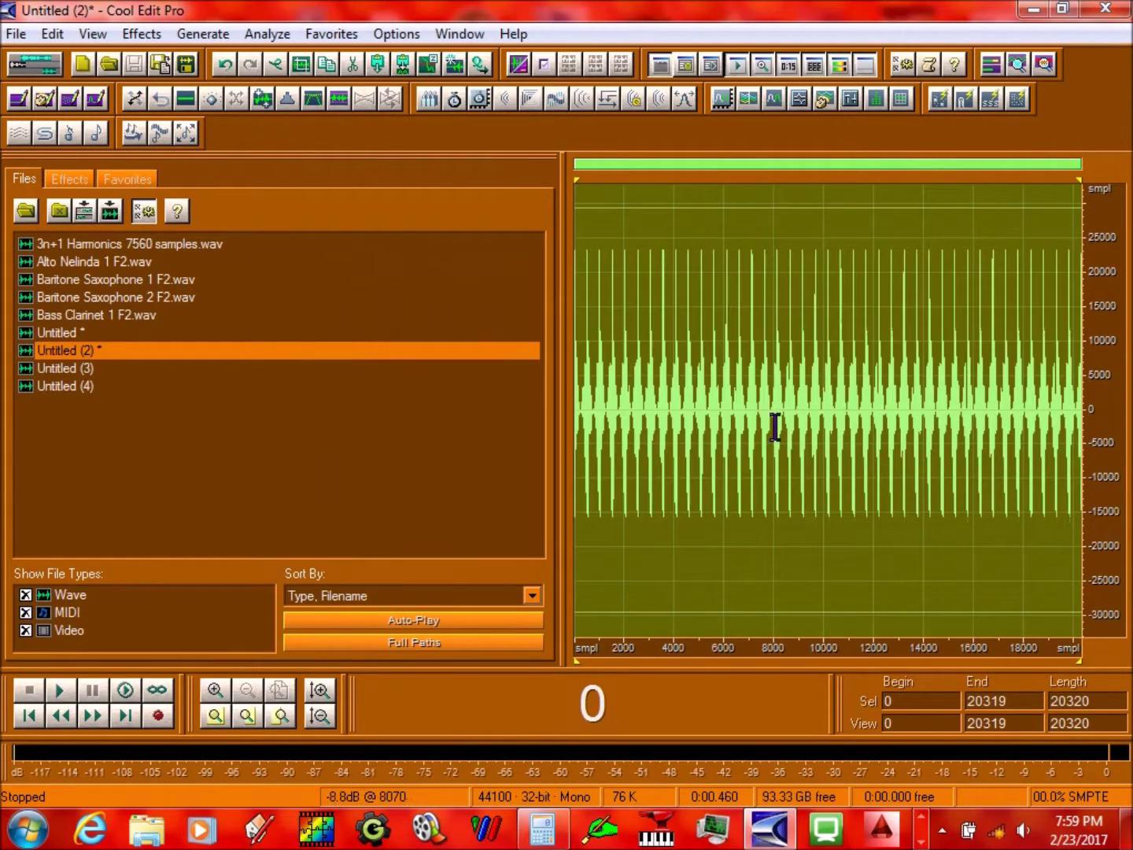
pyautogui.press('space')
# Paste the mixed Untitled (2) waveform into Untitled (3) and load the Reed Buzz preset in the FFT Filter
pyautogui.click(79, 368)
pyautogui.hotkey('ctrl', 'v')
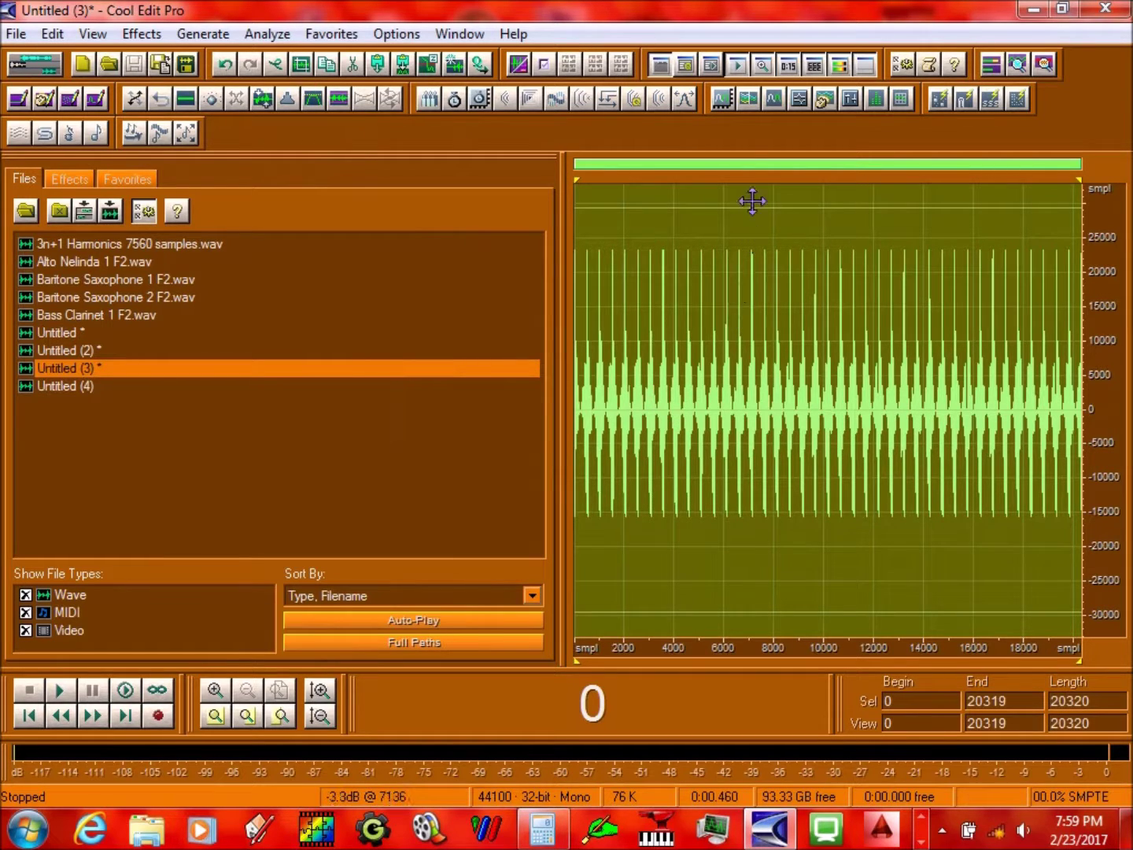
pyautogui.click(752, 100)
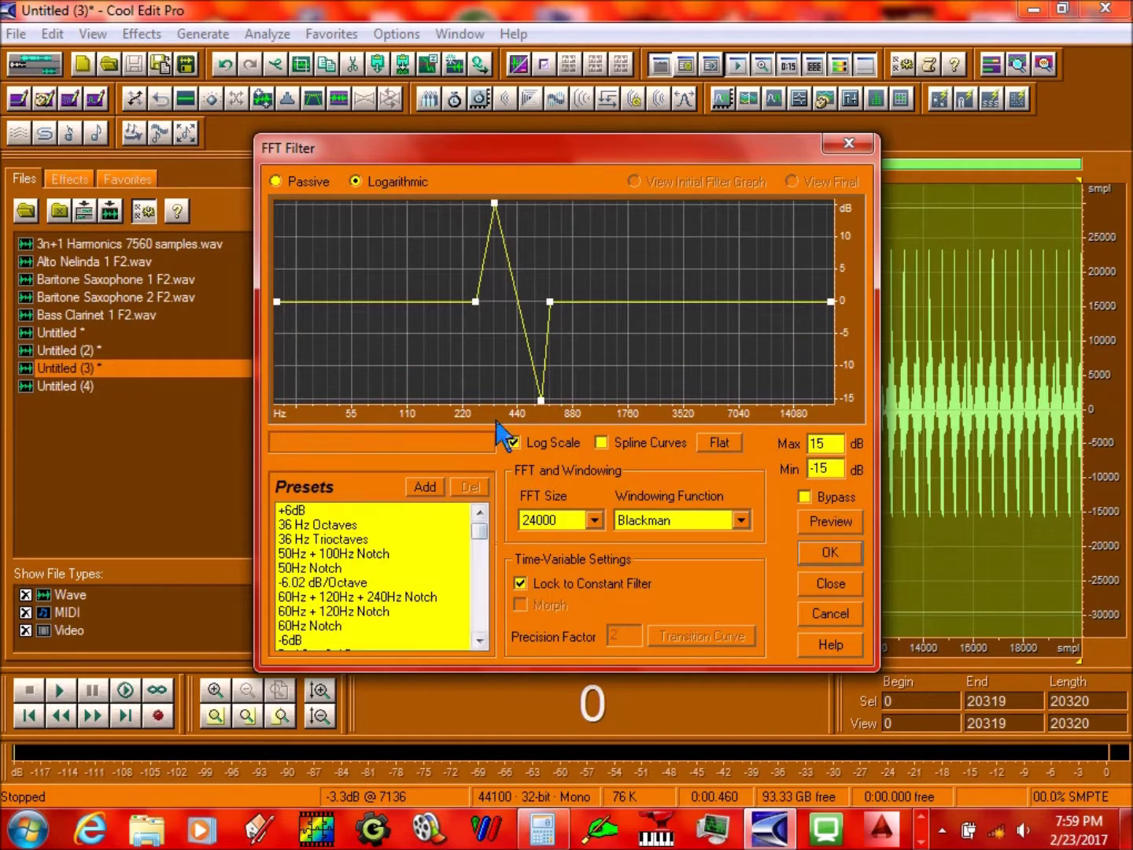
pyautogui.moveTo(486, 527); pyautogui.dragTo(496, 608)
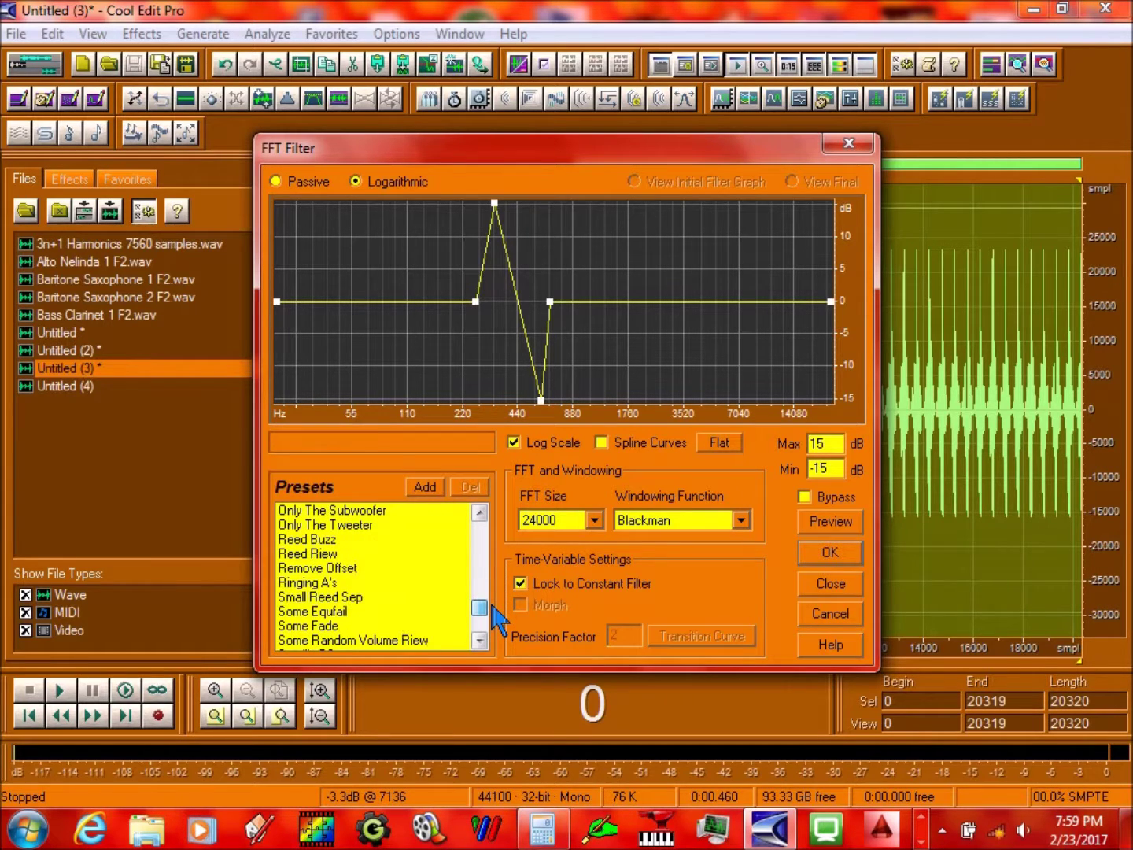
pyautogui.click(330, 554)
pyautogui.click(337, 540)
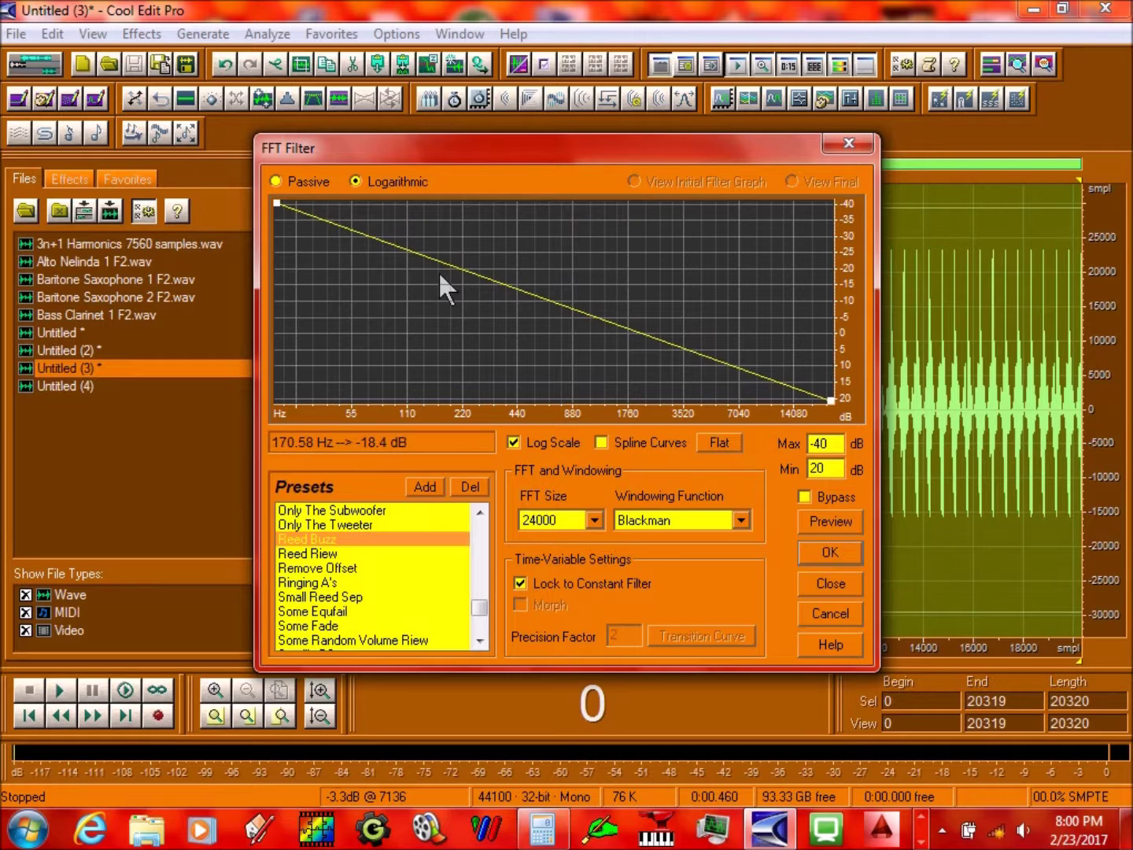
# Filter Untitled (3) with a 20 to -40 dB range and a spline curve from -40 dB at the lowest frequency toward 20 dB near the highest
pyautogui.doubleClick(823, 443)
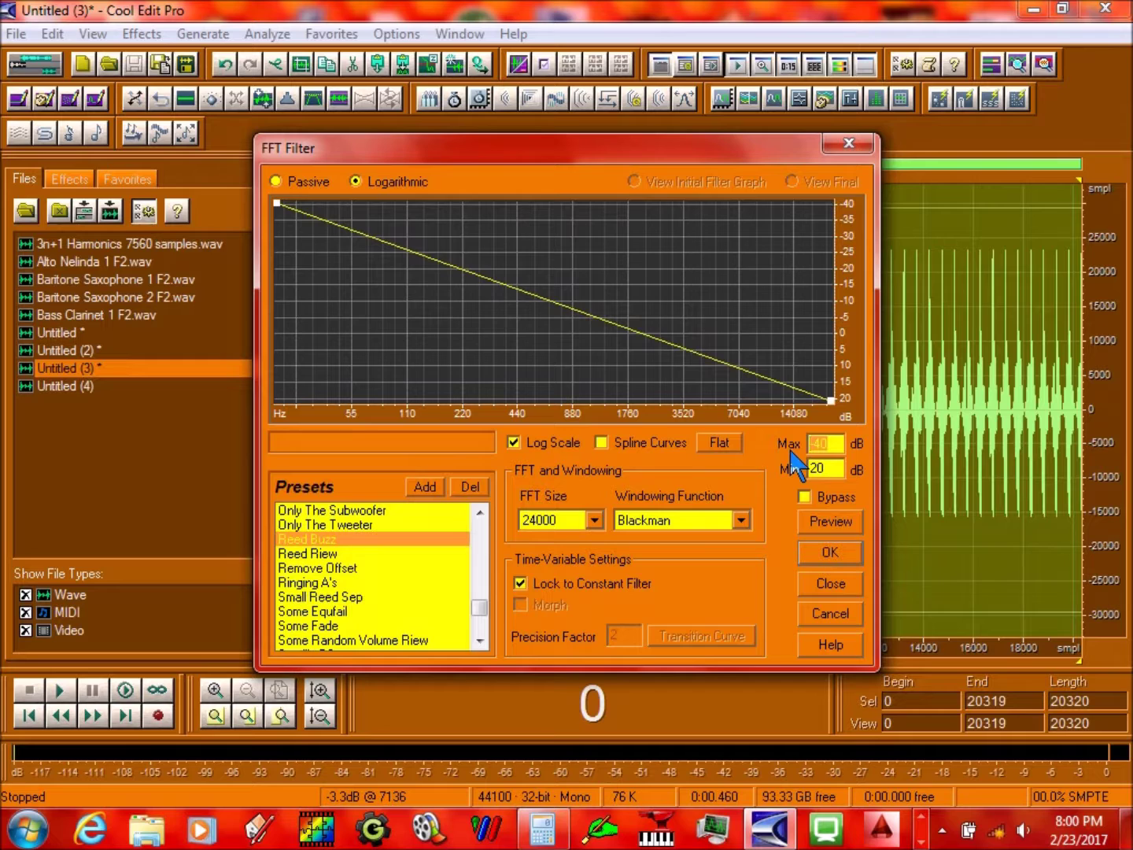
pyautogui.write('20')
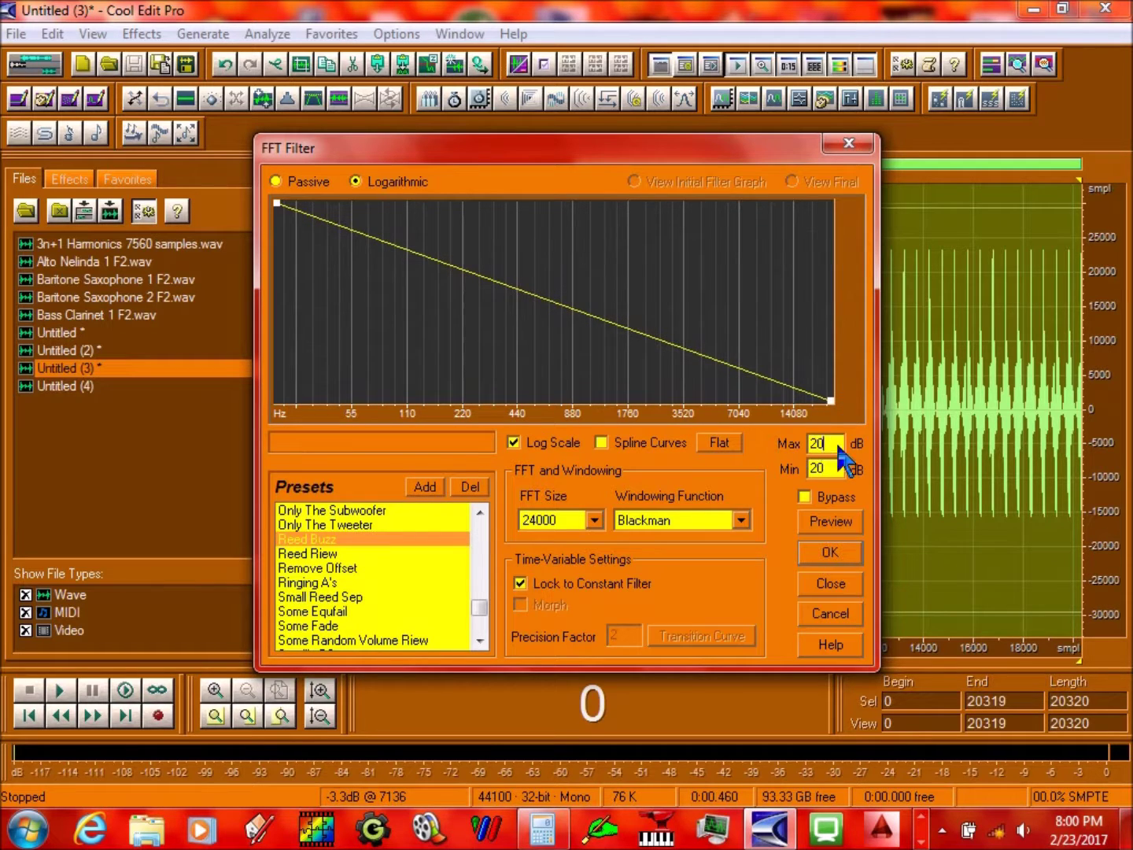
pyautogui.write('-40')
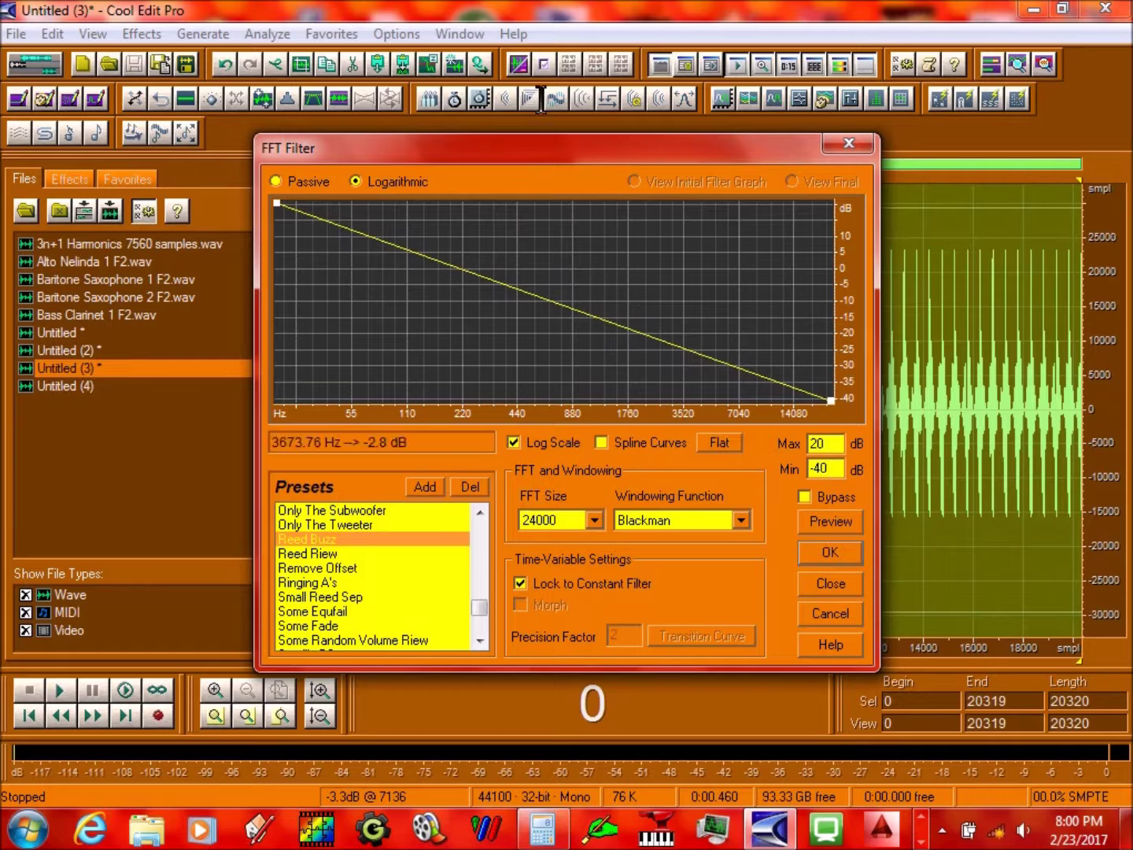
pyautogui.moveTo(280, 199); pyautogui.dragTo(252, 417)
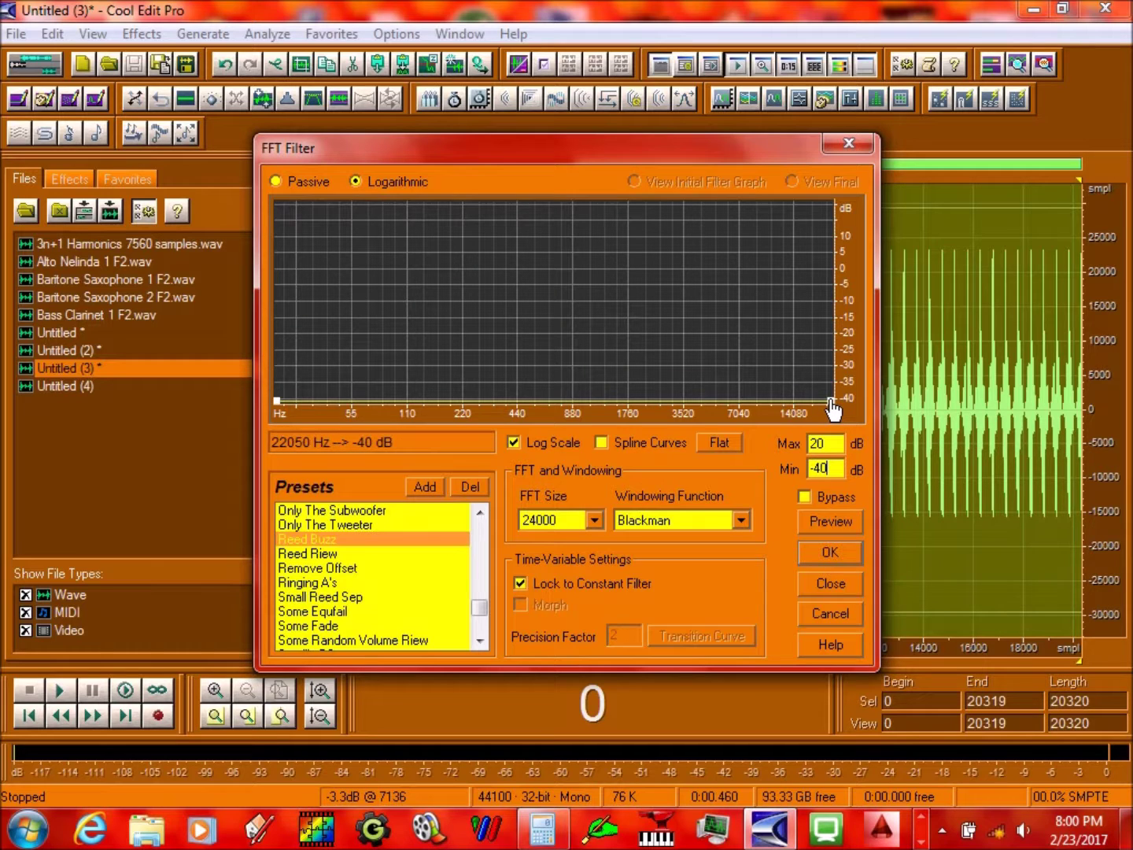
pyautogui.click(633, 445)
pyautogui.moveTo(811, 357); pyautogui.dragTo(894, 197)
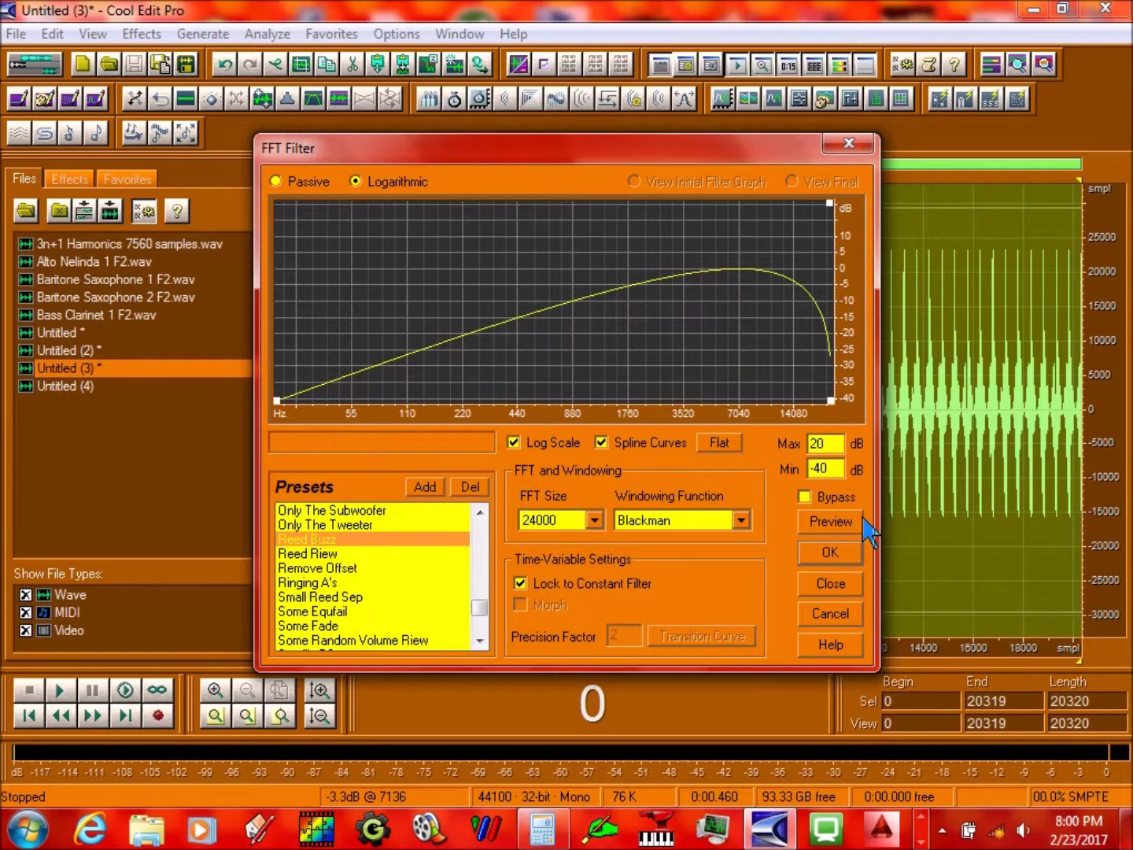
pyautogui.click(835, 554)
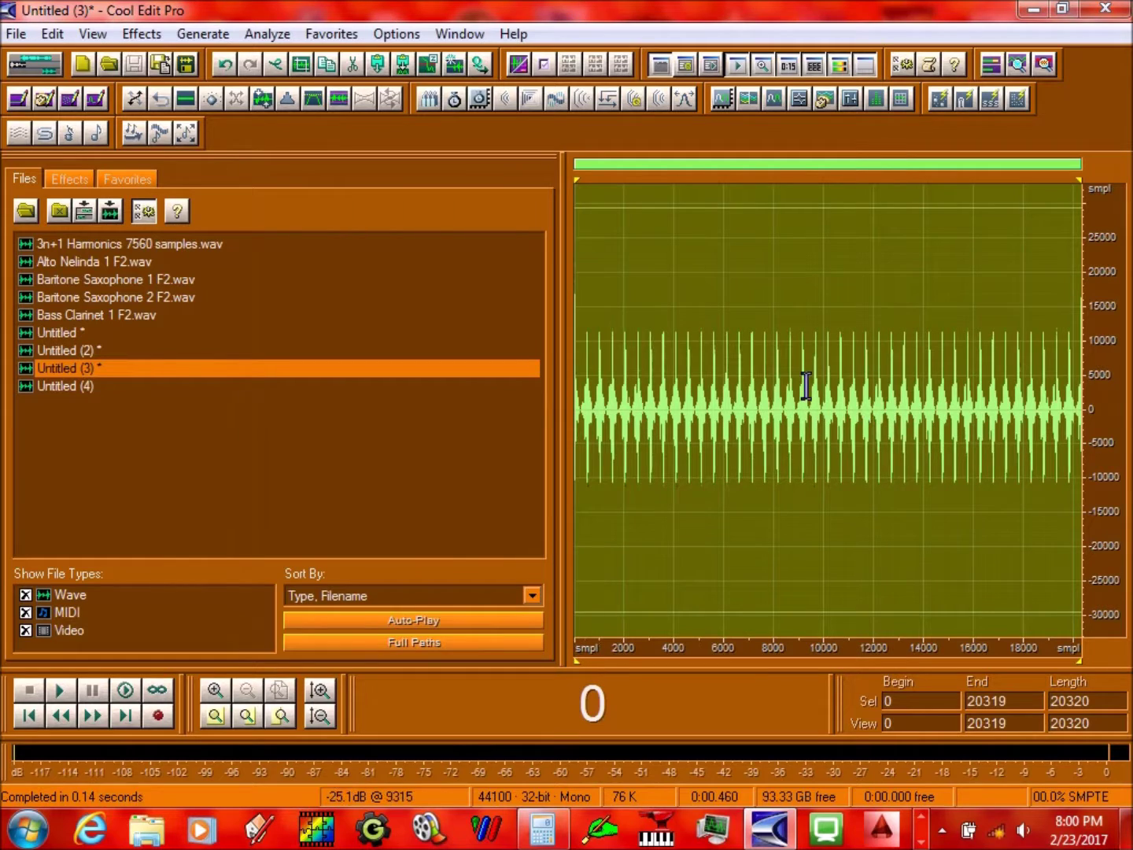
pyautogui.press('space')
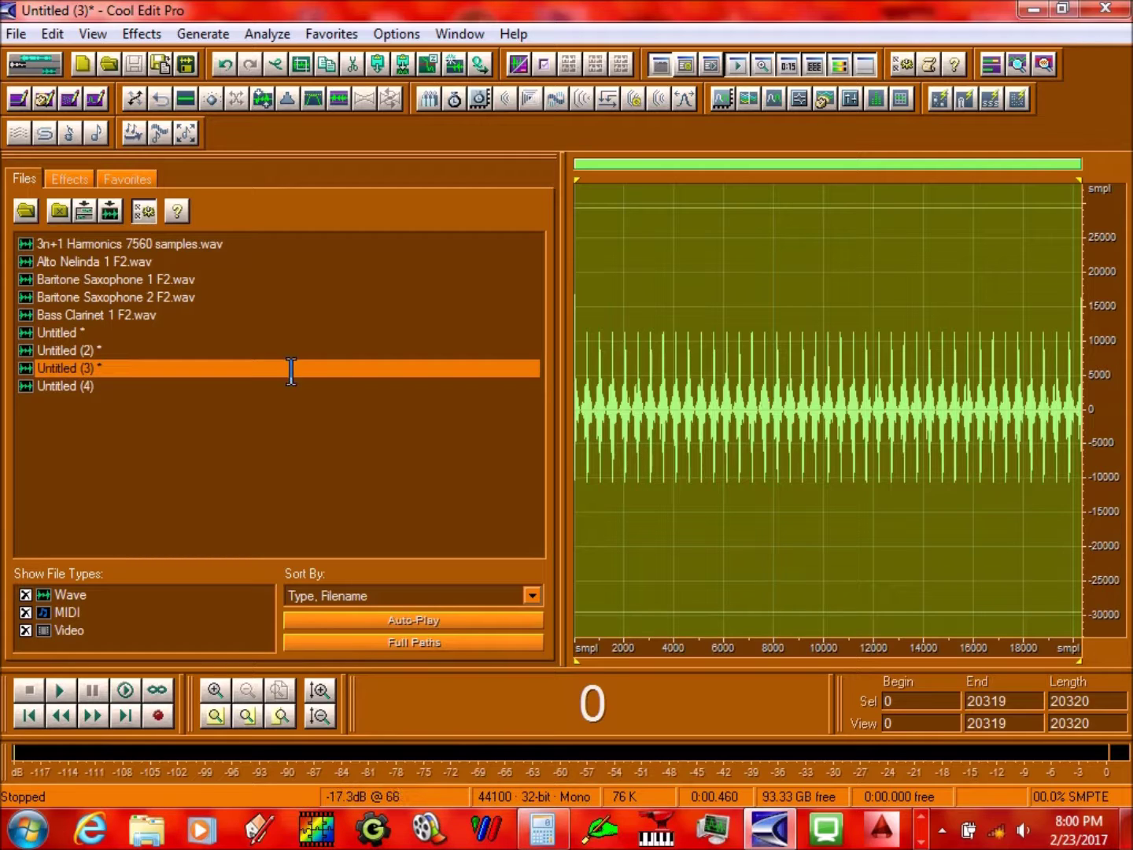
# Listen to 3n+1 Harmonics 7560 samples.wav in looped playback, and select and copy its entire waveform
pyautogui.click(156, 247)
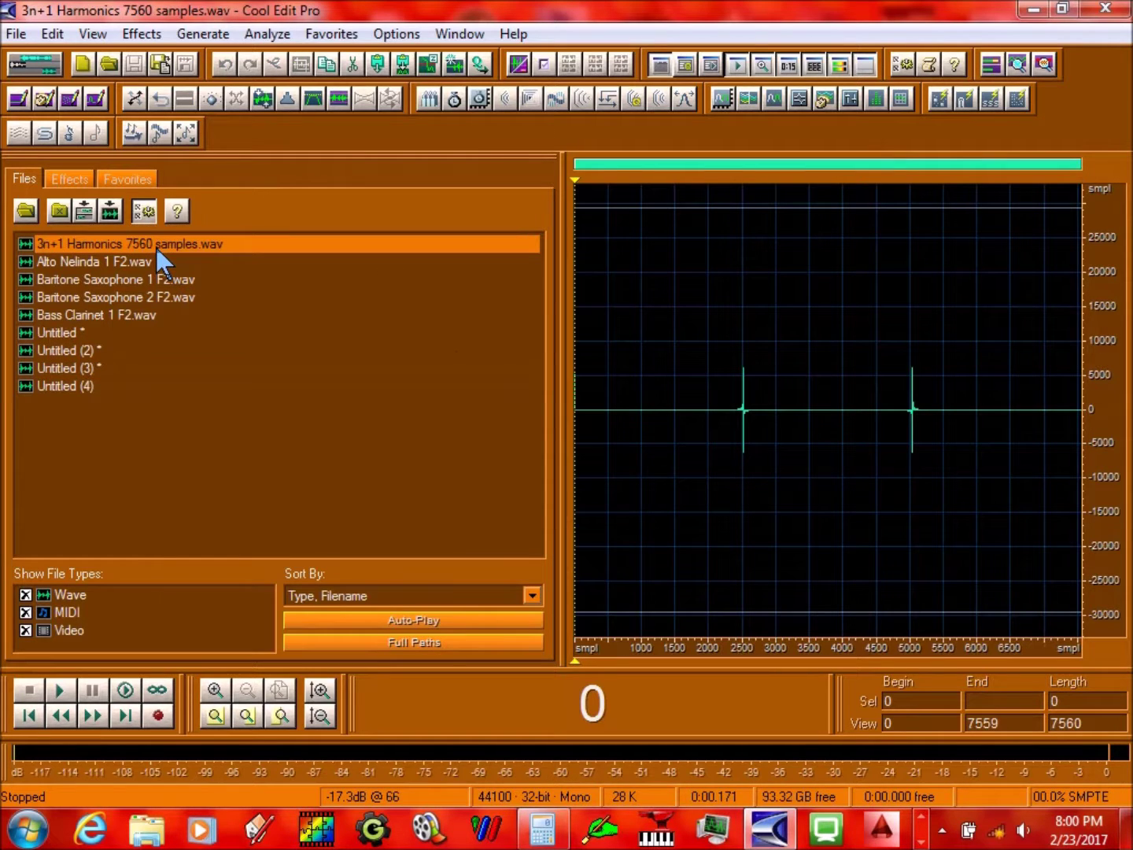
pyautogui.click(638, 389)
pyautogui.press('space')
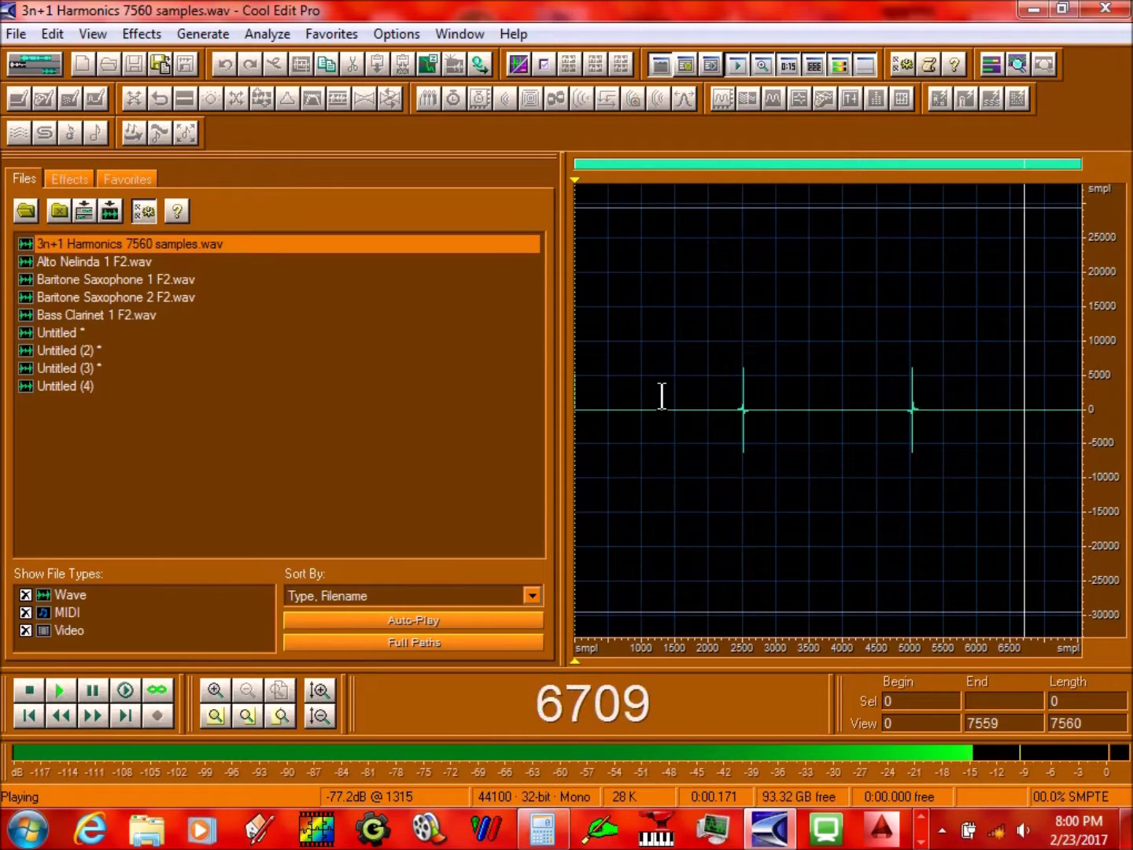
pyautogui.doubleClick(662, 396)
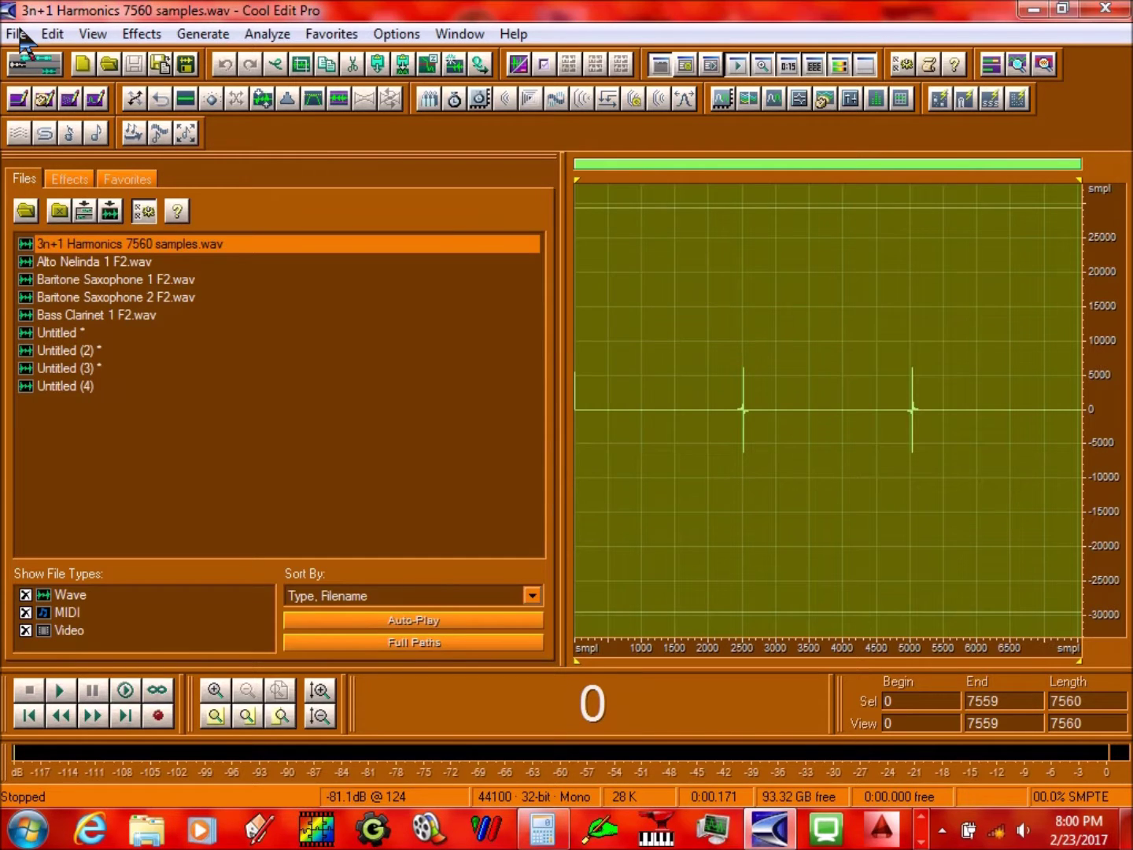
# Create three new blank 44100 Hz, 32-bit mono files and paste the copied 3n+1 harmonics waveform into Untitled (5)
pyautogui.click(82, 63)
pyautogui.press('Return')
pyautogui.click(82, 63)
pyautogui.press('Return')
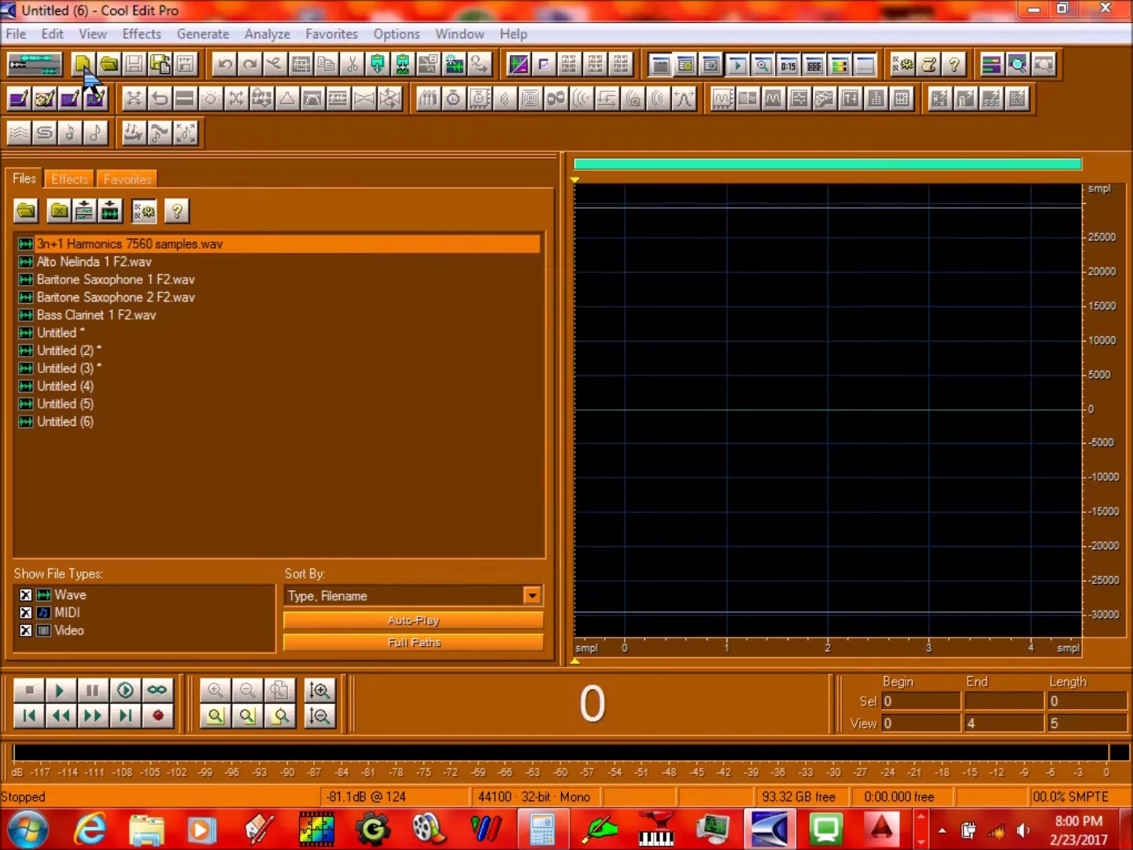
pyautogui.click(82, 63)
pyautogui.press('Return')
pyautogui.click(89, 409)
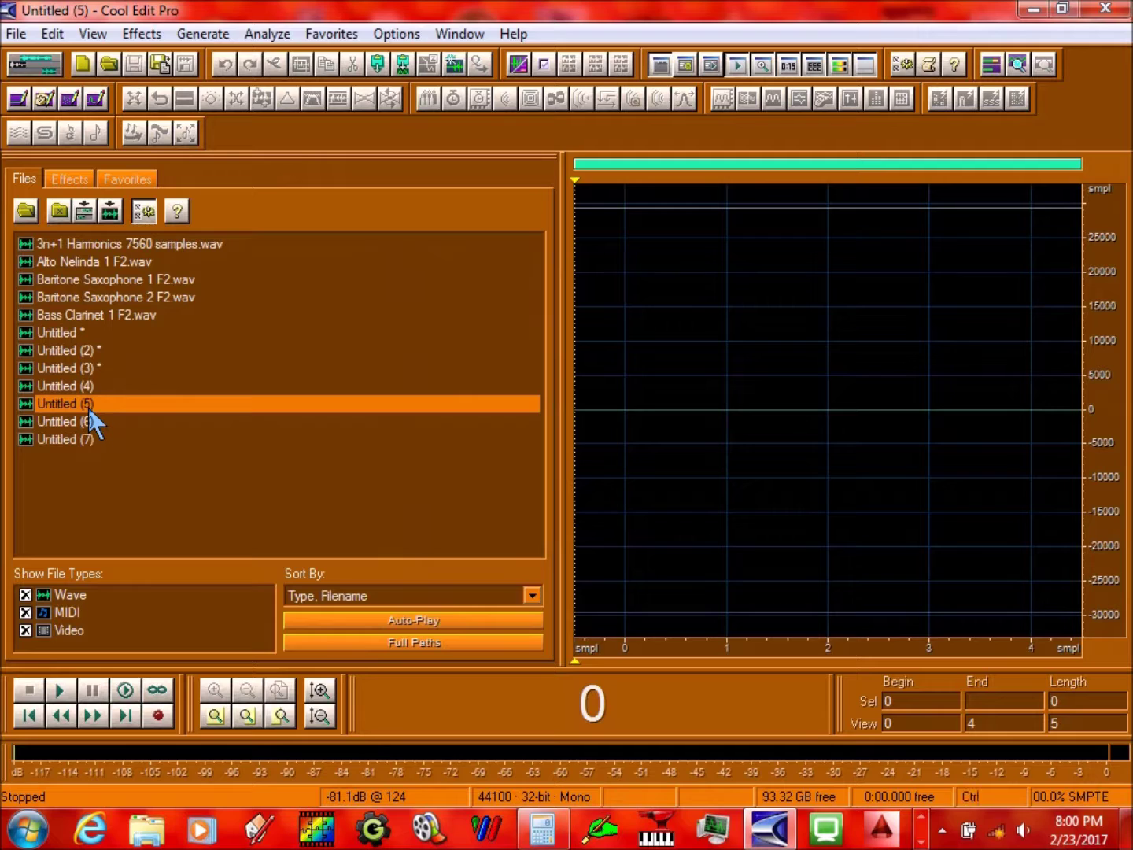
pyautogui.hotkey('ctrl', 'v')
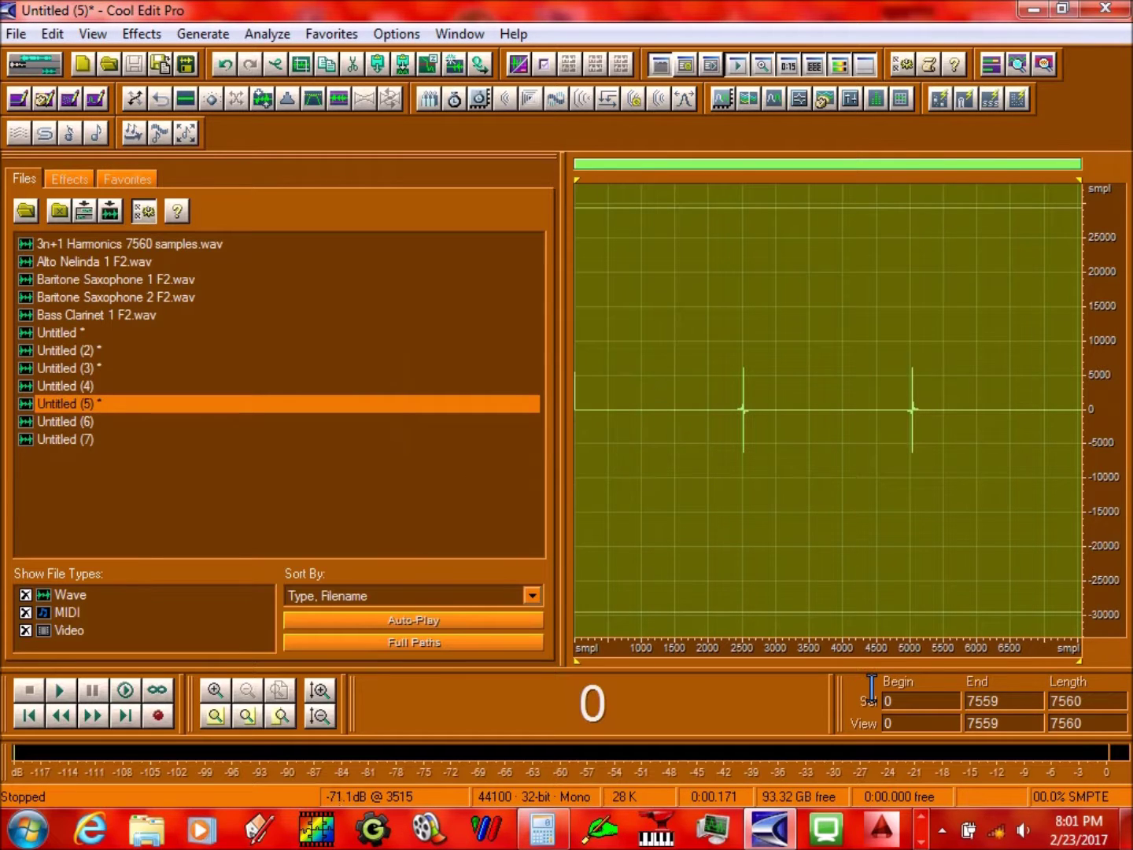
# Cut the first 1080 samples from Untitled (5) and mix-paste them over the start of the remaining waveform
pyautogui.click(1076, 701)
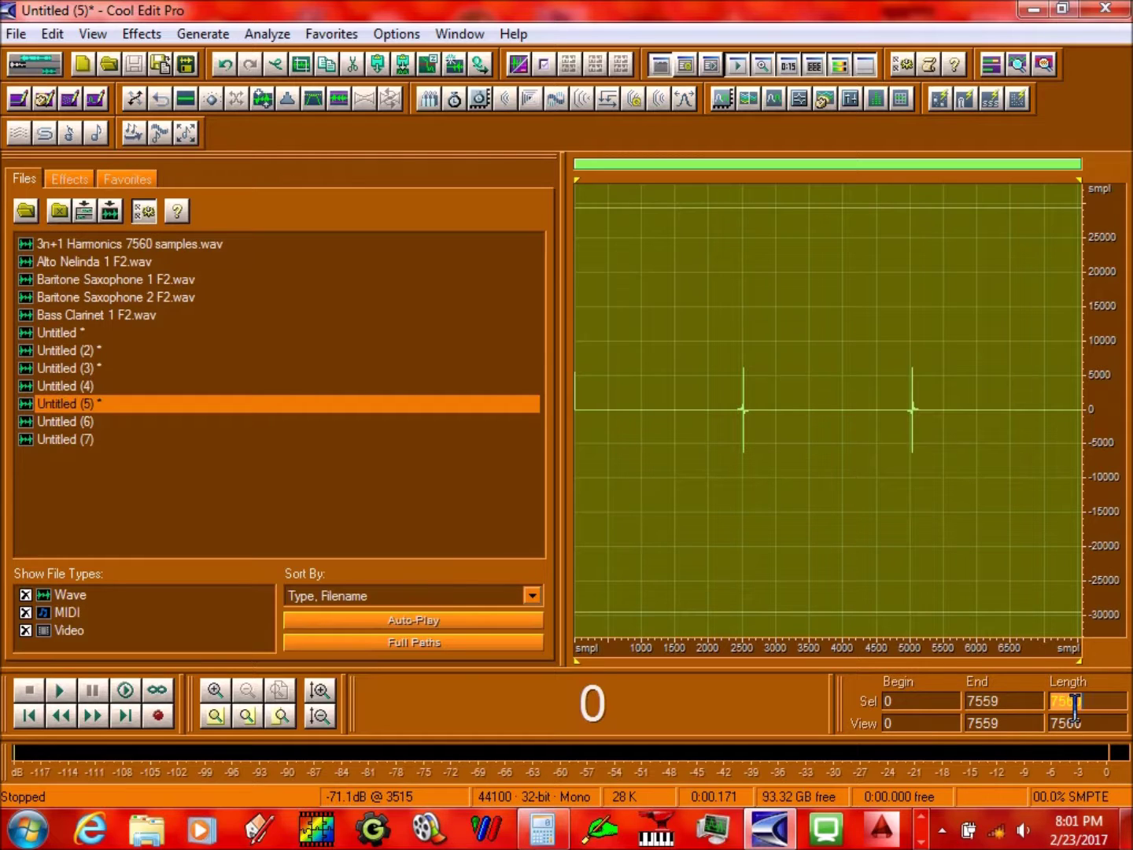
pyautogui.write('1080')
pyautogui.press('Return')
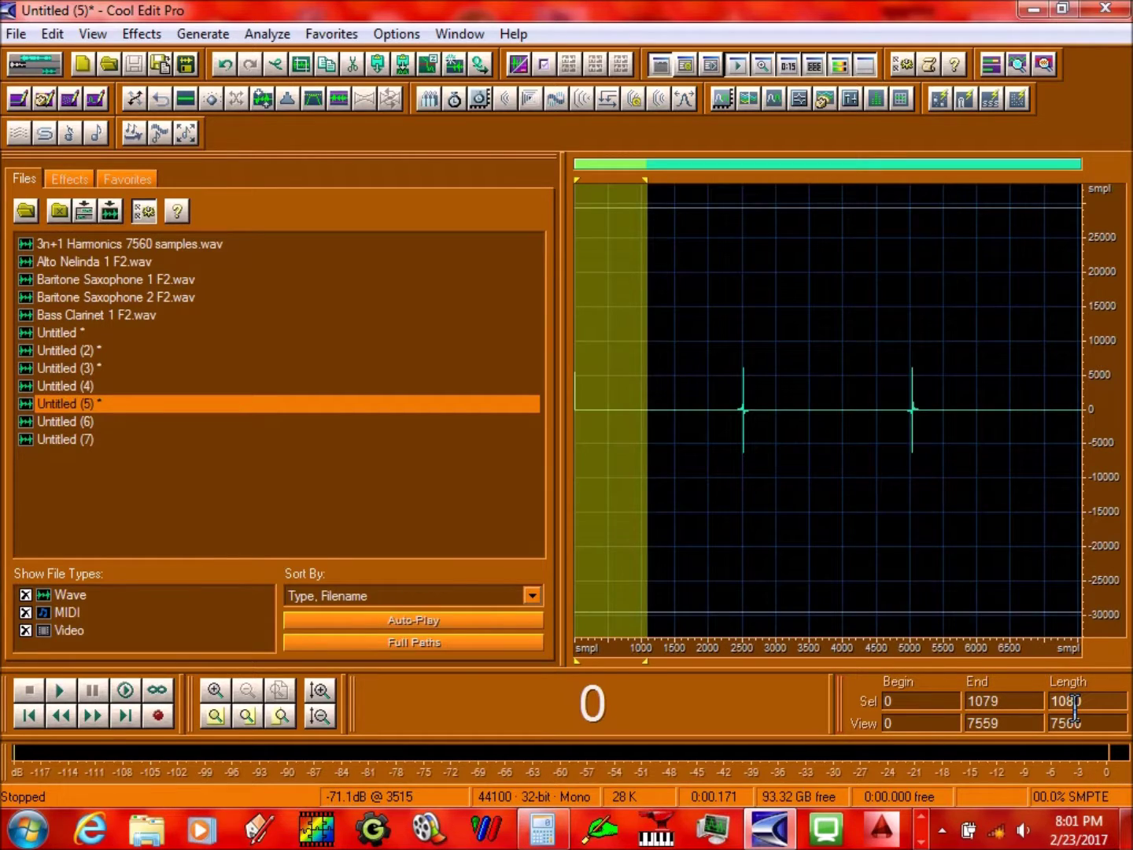
pyautogui.hotkey('ctrl', 'x')
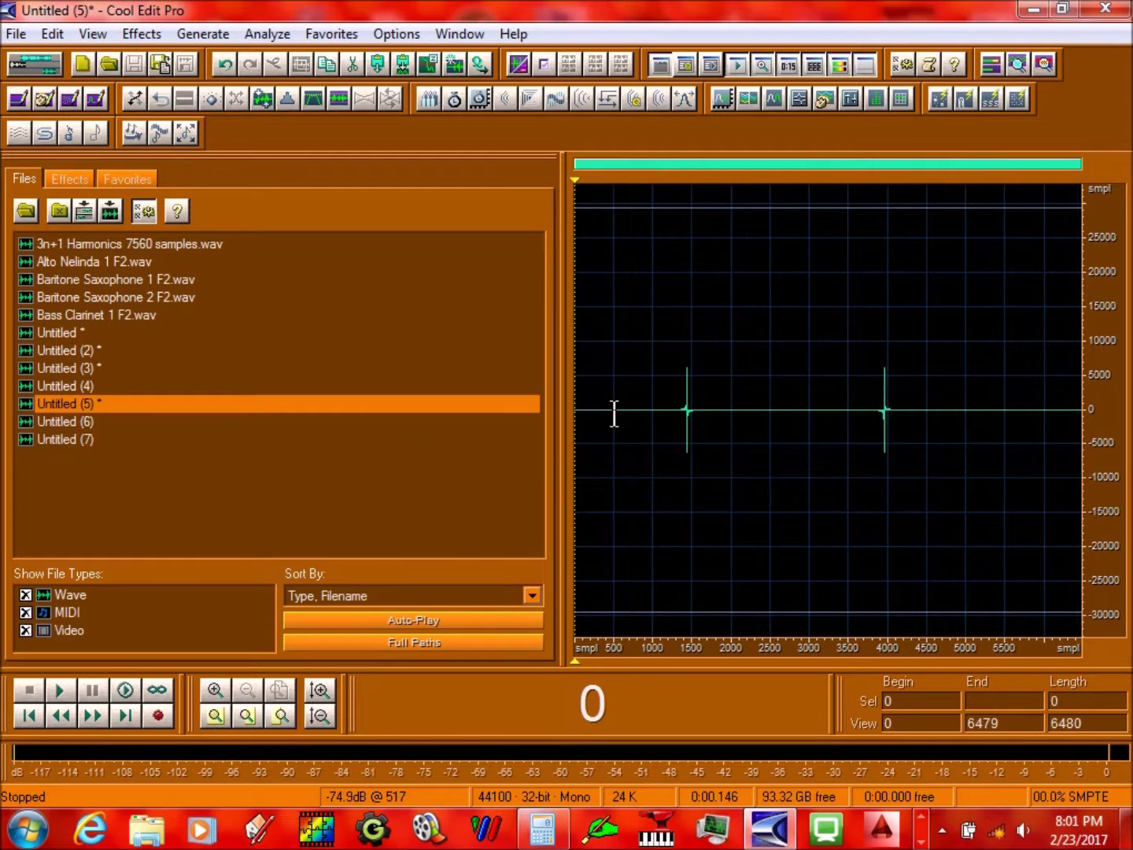
pyautogui.hotkey('ctrl', 'shift', 'v')
pyautogui.press('Return')
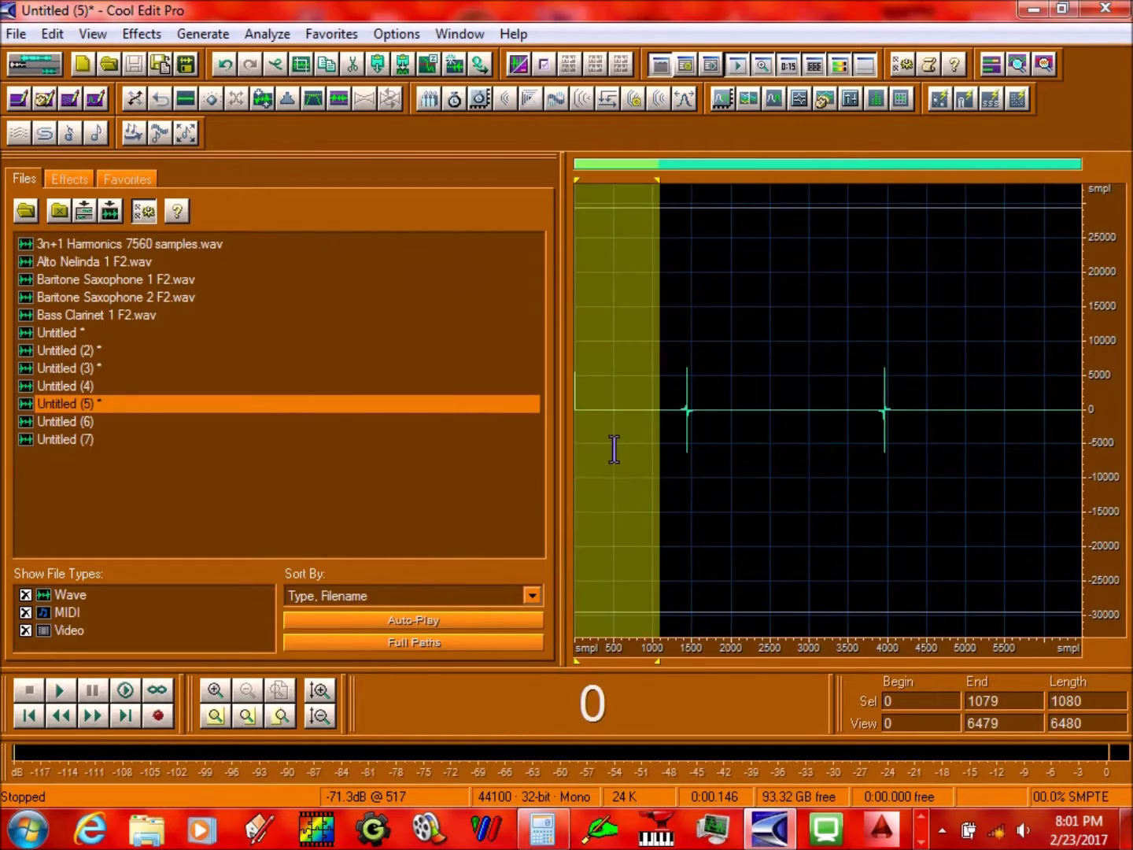
# Repeatedly cut the first 1080 samples of Untitled (5) and mix-paste them over the start until a single 1080-sample cycle remains, and play it
pyautogui.hotkey('ctrl', 'x')
pyautogui.hotkey('ctrl', 'shift', 'v')
pyautogui.press('Return')
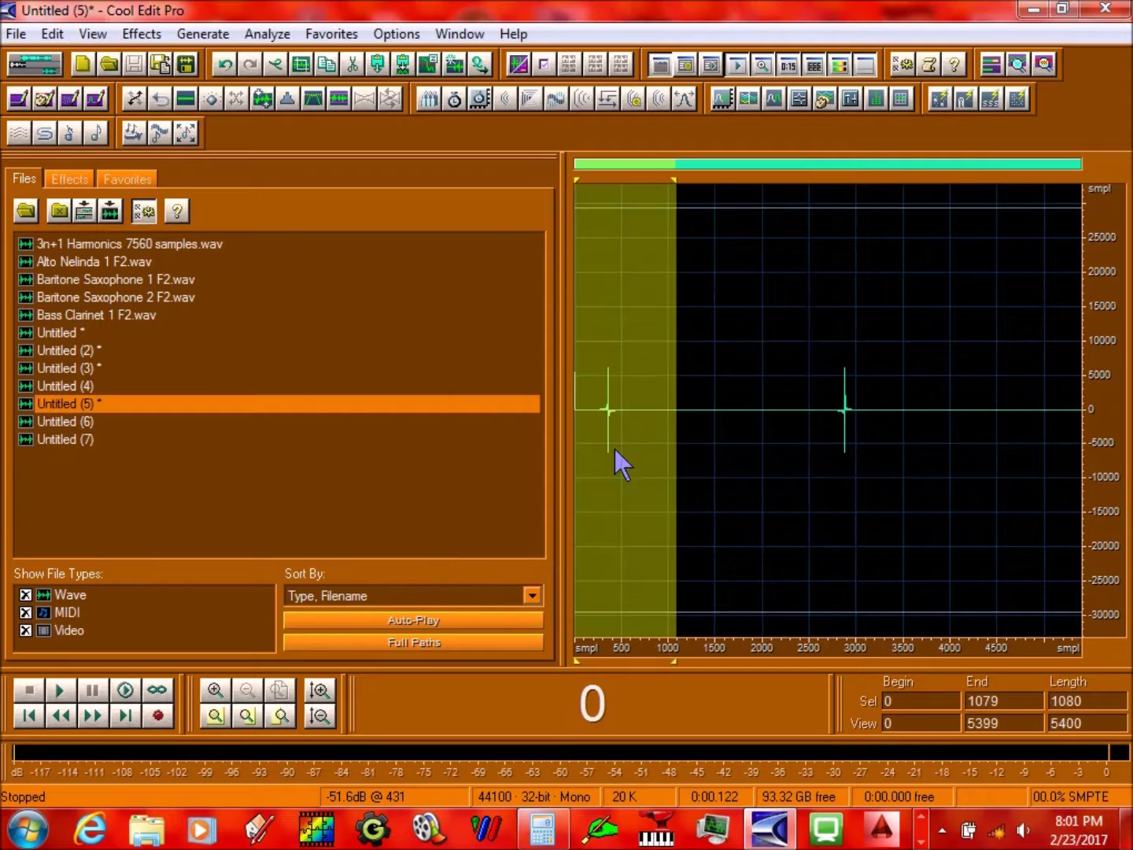
pyautogui.hotkey('ctrl', 'x')
pyautogui.hotkey('ctrl', 'shift', 'v')
pyautogui.press('Return')
pyautogui.hotkey('ctrl', 'x')
pyautogui.hotkey('ctrl', 'shift', 'v')
pyautogui.press('Return')
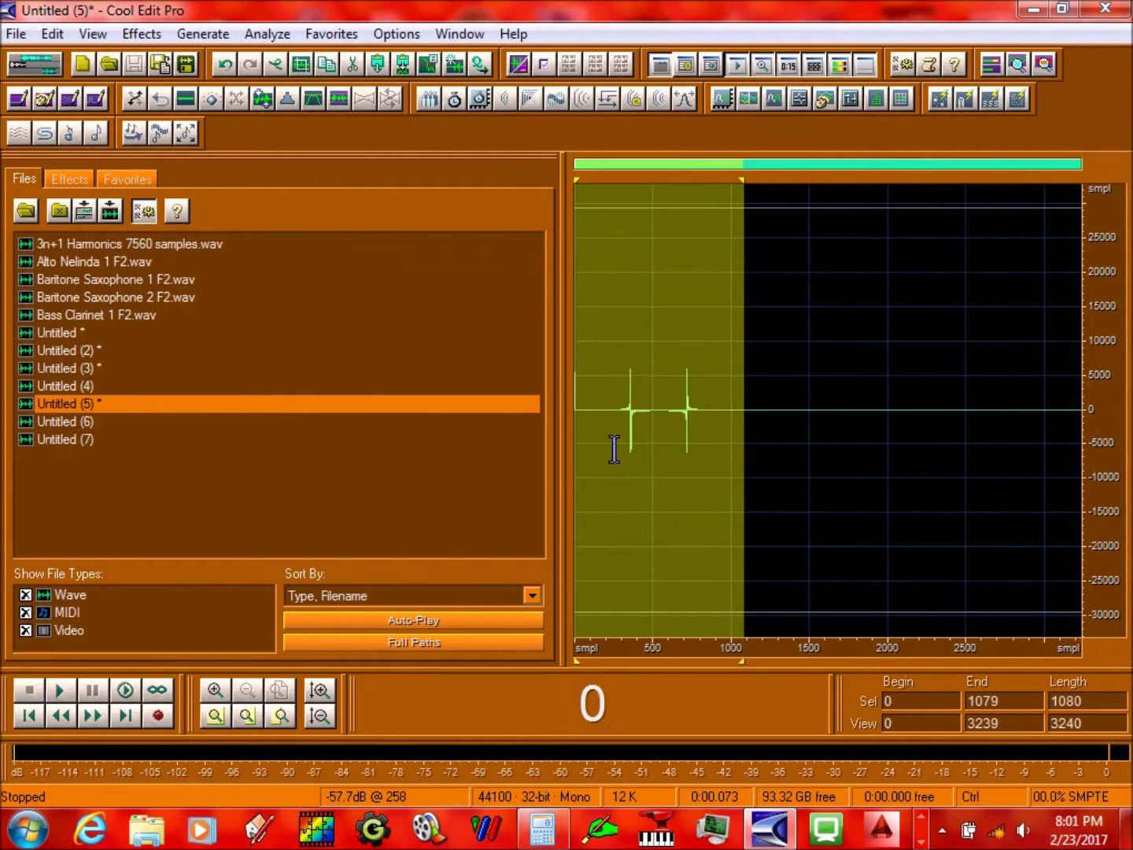
pyautogui.hotkey('ctrl', 'x')
pyautogui.hotkey('ctrl', 'shift', 'v')
pyautogui.press('Return')
pyautogui.hotkey('ctrl', 'x')
pyautogui.hotkey('ctrl', 'shift', 'v')
pyautogui.press('Return')
pyautogui.press('space')
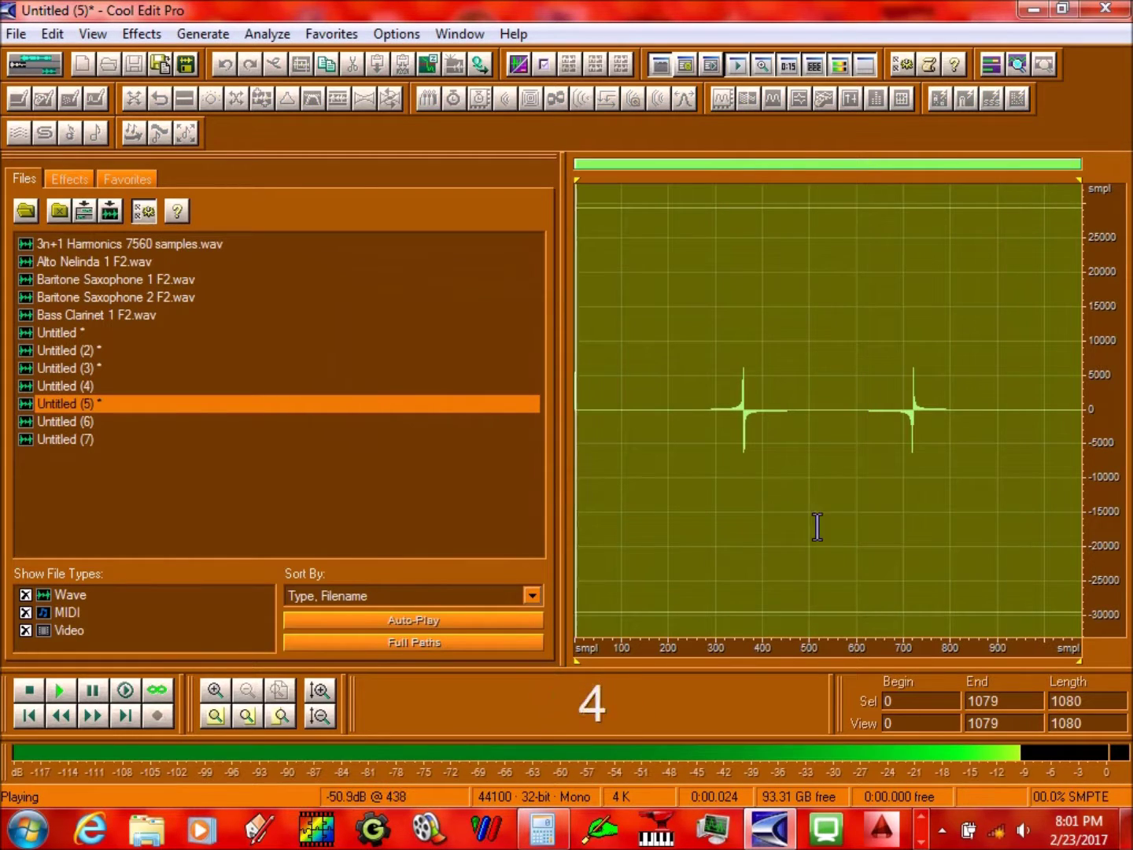
# Cut the first 540 samples from Untitled (5) and mix-paste them over the other half of the cycle
pyautogui.doubleClick(1088, 702)
pyautogui.write('530')
pyautogui.press('Return')
pyautogui.doubleClick(1086, 702)
pyautogui.write('540')
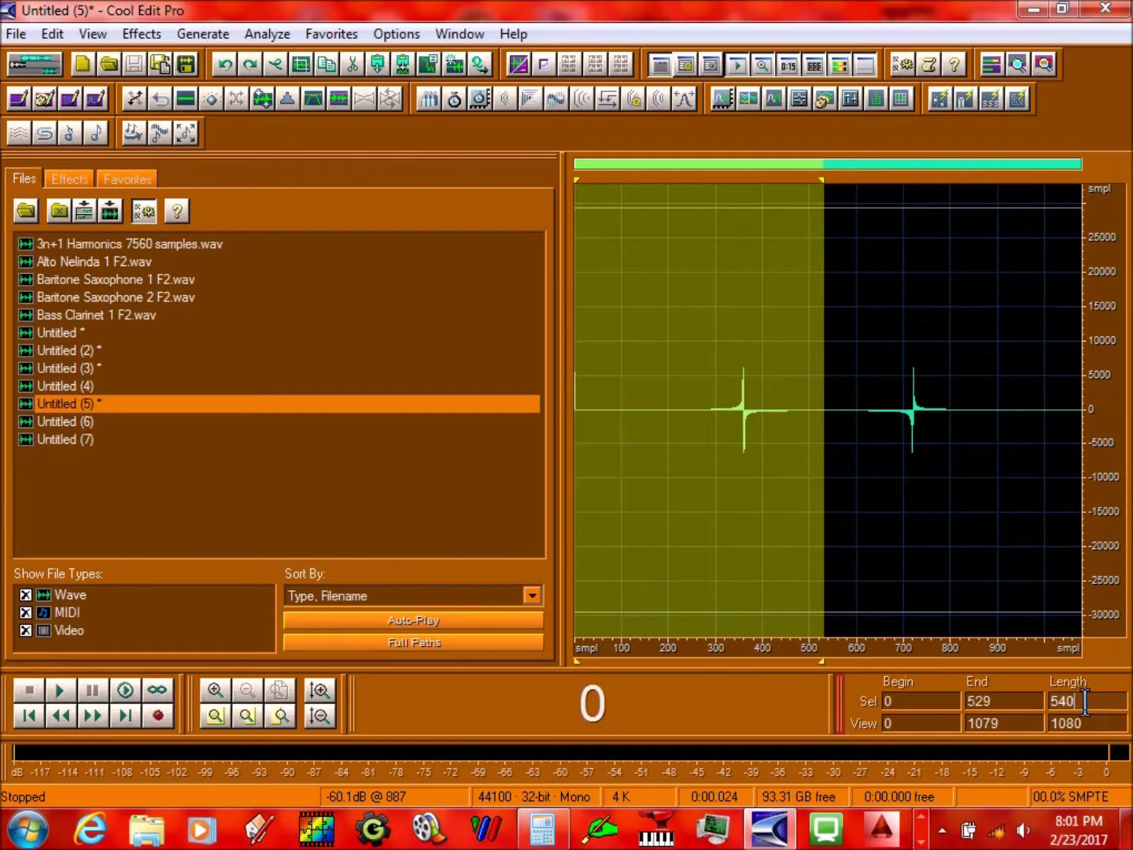
pyautogui.press('Return')
pyautogui.hotkey('ctrl', 't')
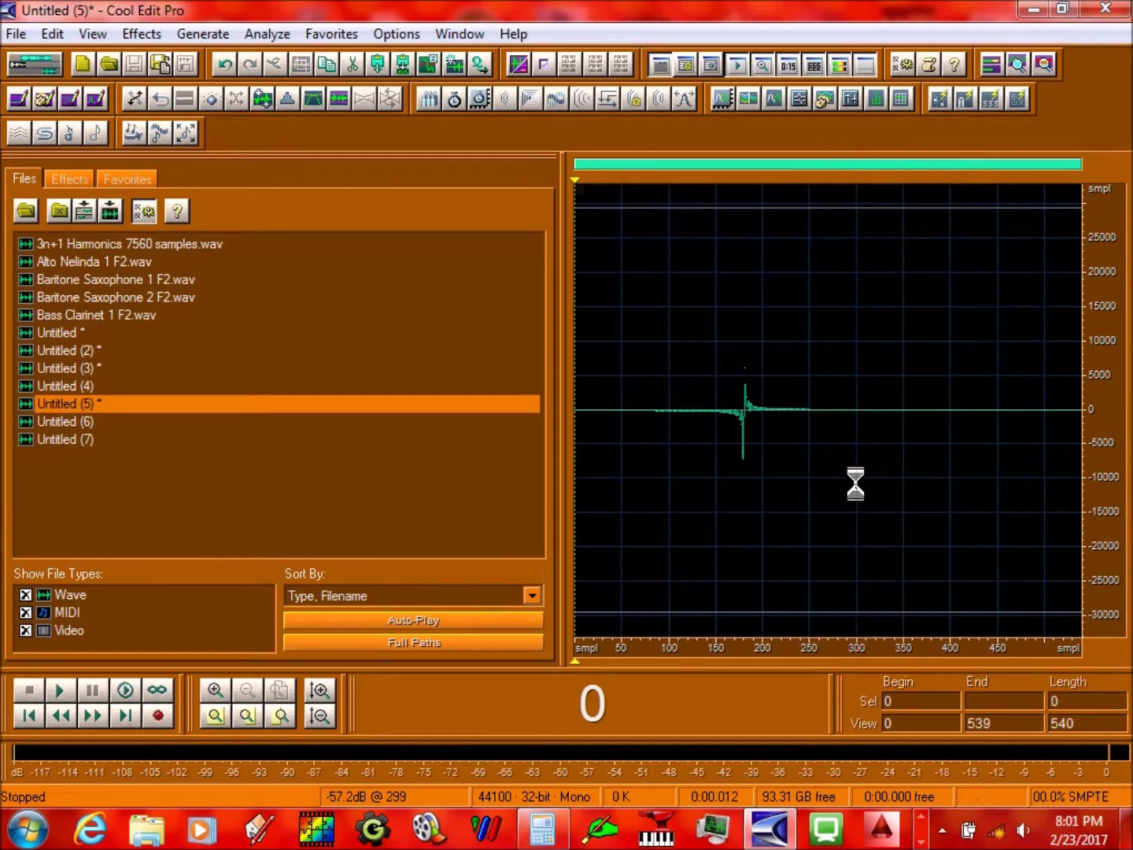
pyautogui.hotkey('ctrl', 'shift', 'v')
pyautogui.press('Return')
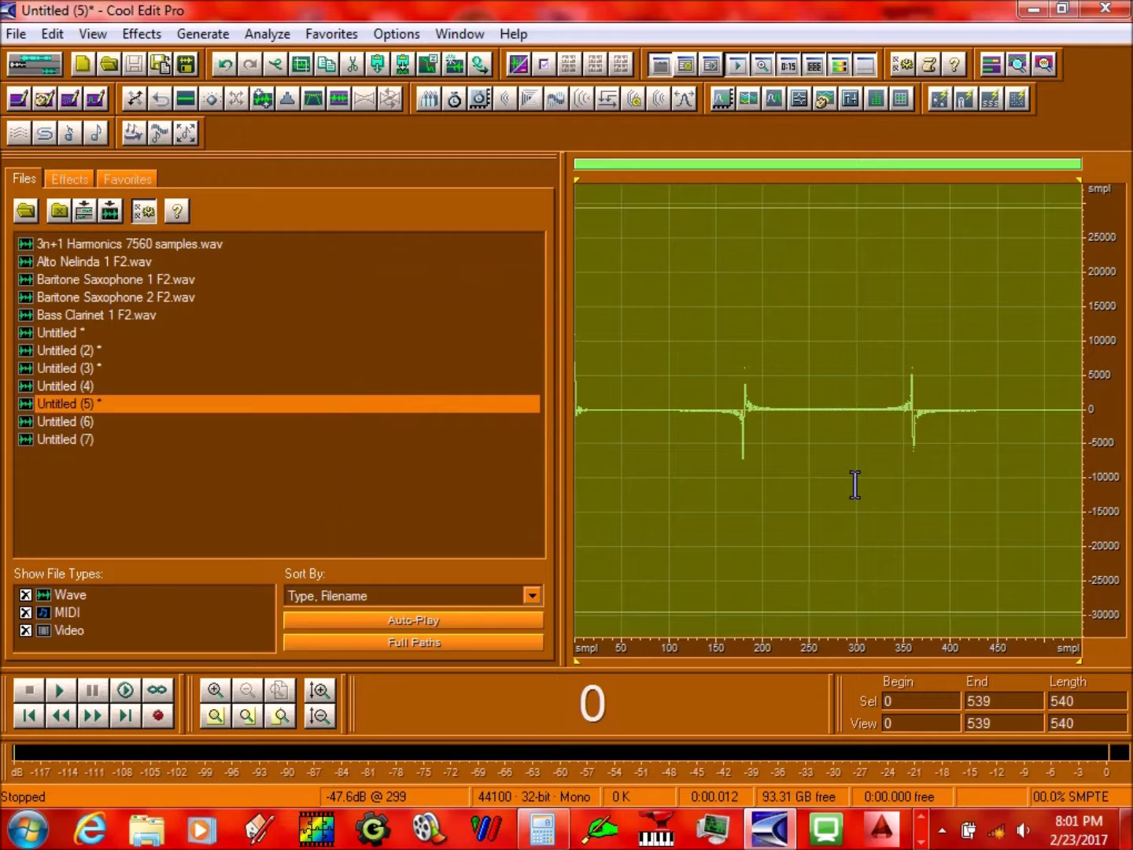
# Copy the entire 540-sample waveform of Untitled (5) and paste it into Untitled (7) and Untitled (6)
pyautogui.press('space')
pyautogui.press('F2')
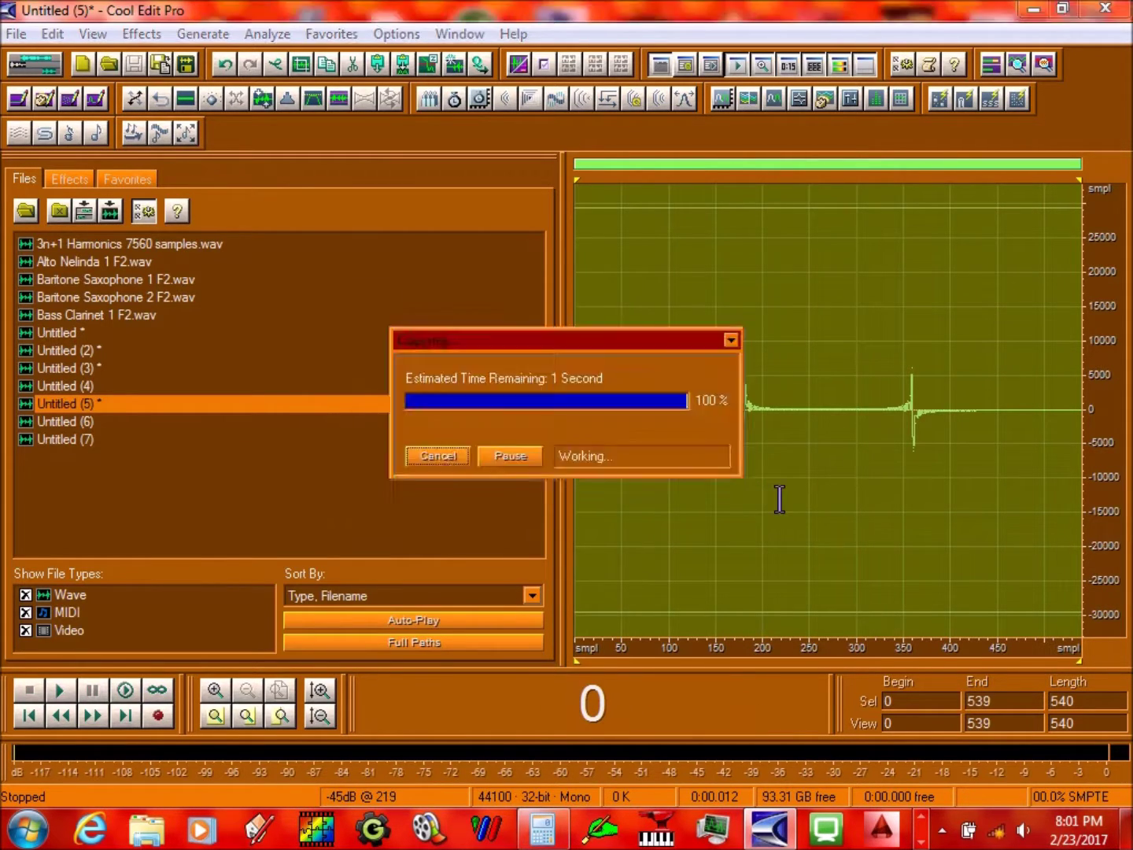
pyautogui.click(94, 438)
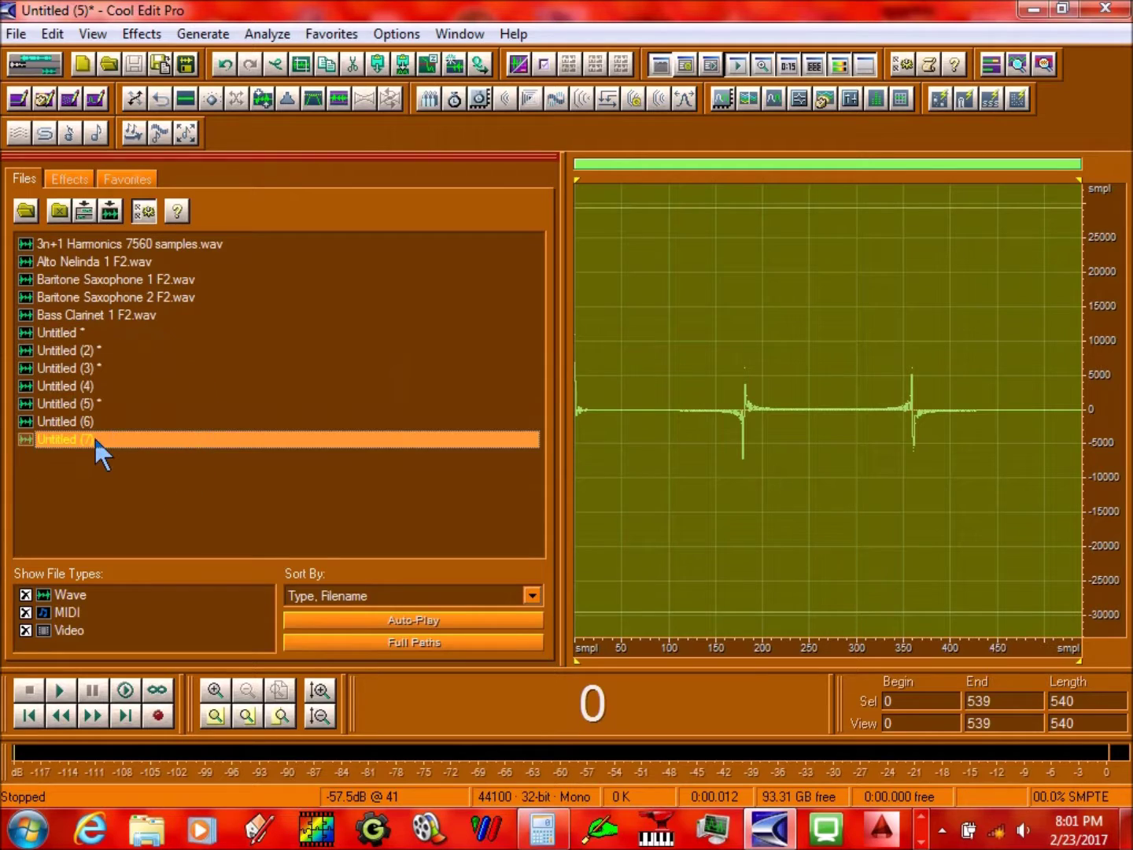
pyautogui.hotkey('ctrl', 'v')
pyautogui.click(110, 424)
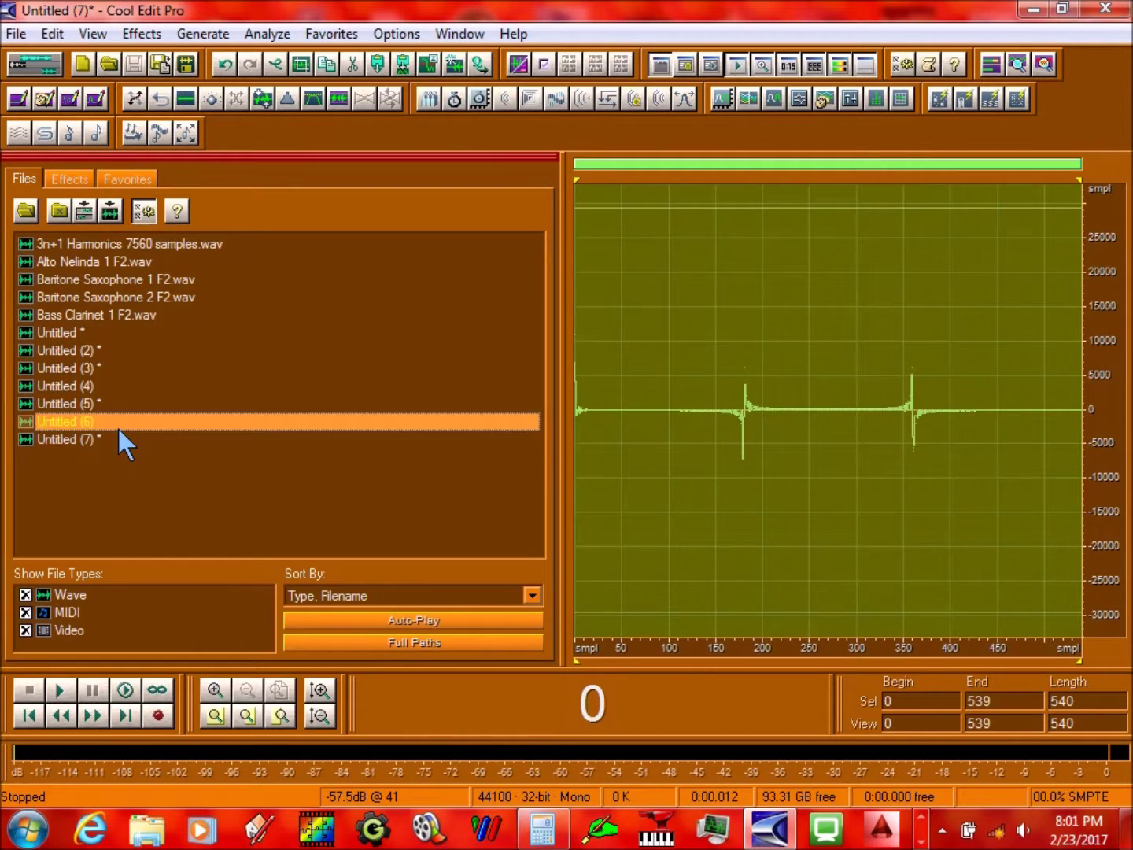
pyautogui.hotkey('ctrl', 'v')
# Invert the entire waveform of Untitled (5), and invert its first sample alone once more
pyautogui.click(101, 409)
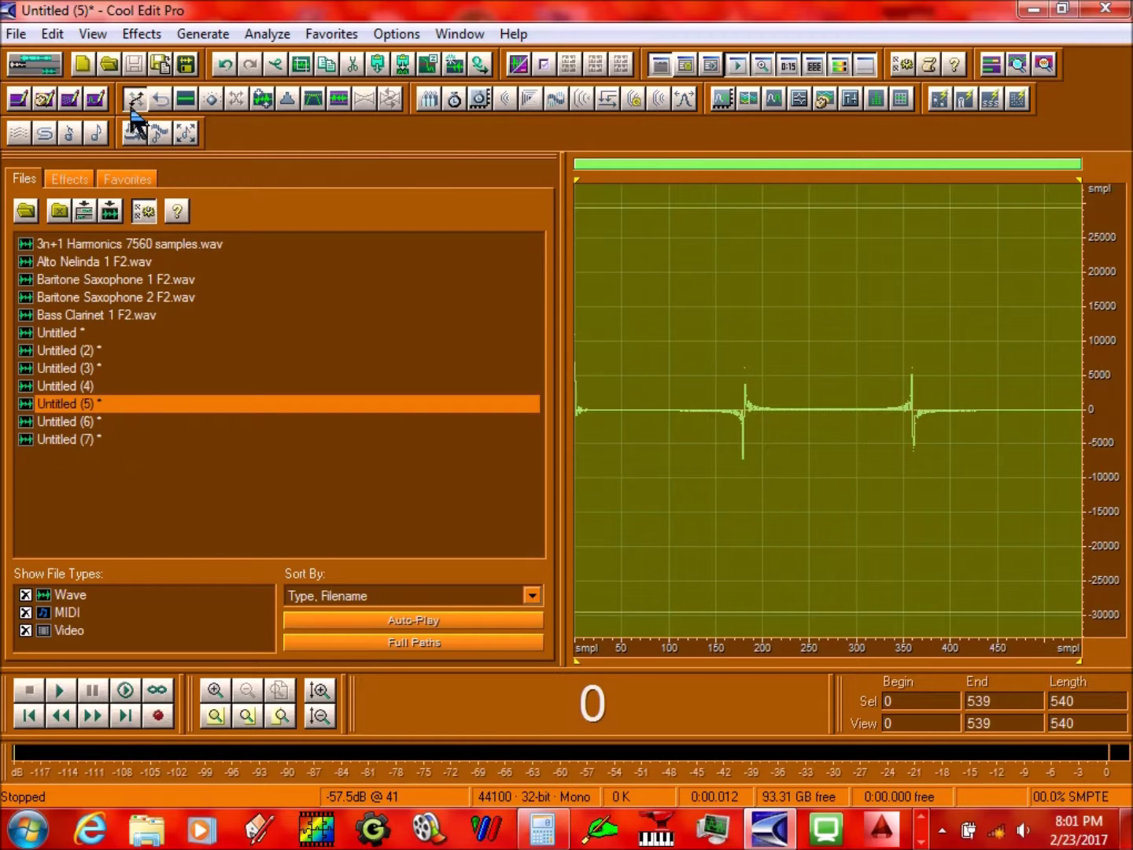
pyautogui.click(134, 99)
pyautogui.doubleClick(1110, 700)
pyautogui.write('1')
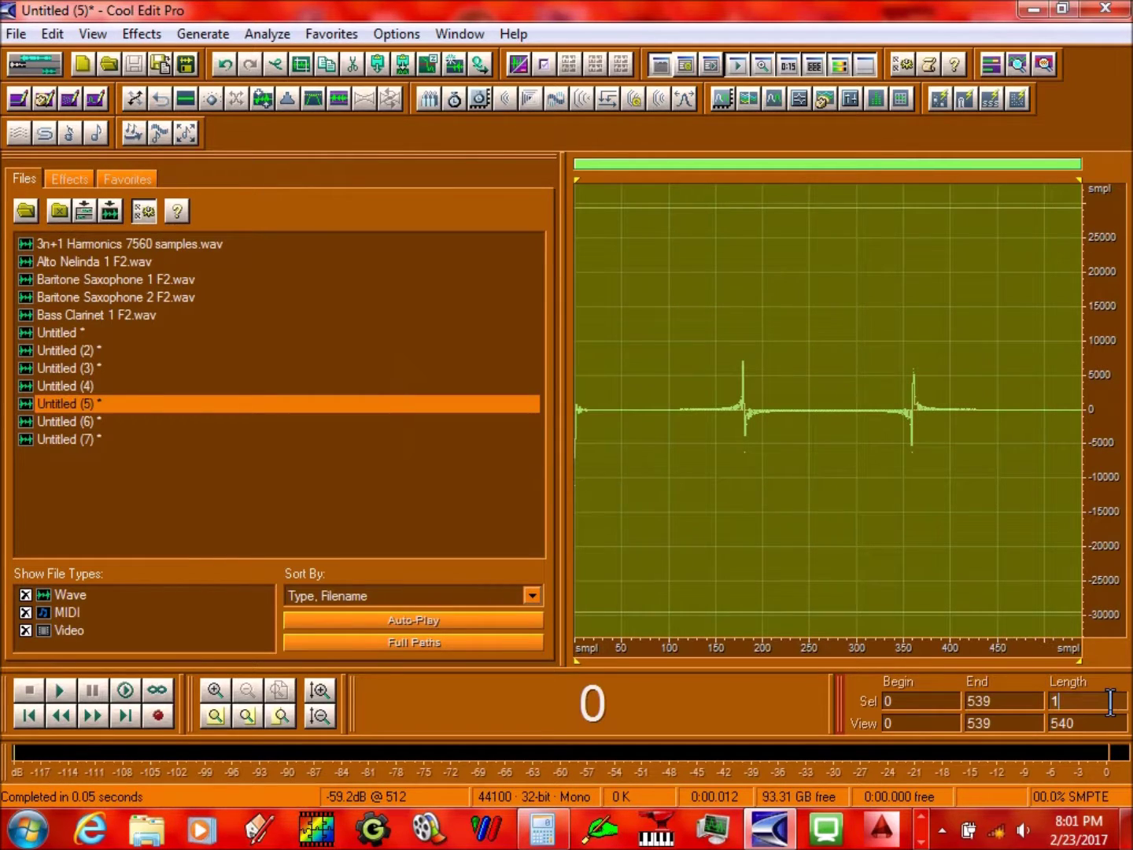
pyautogui.press('Return')
pyautogui.click(134, 99)
# Select only the single sample at position 180 in Untitled (5) and invert it
pyautogui.doubleClick(905, 702)
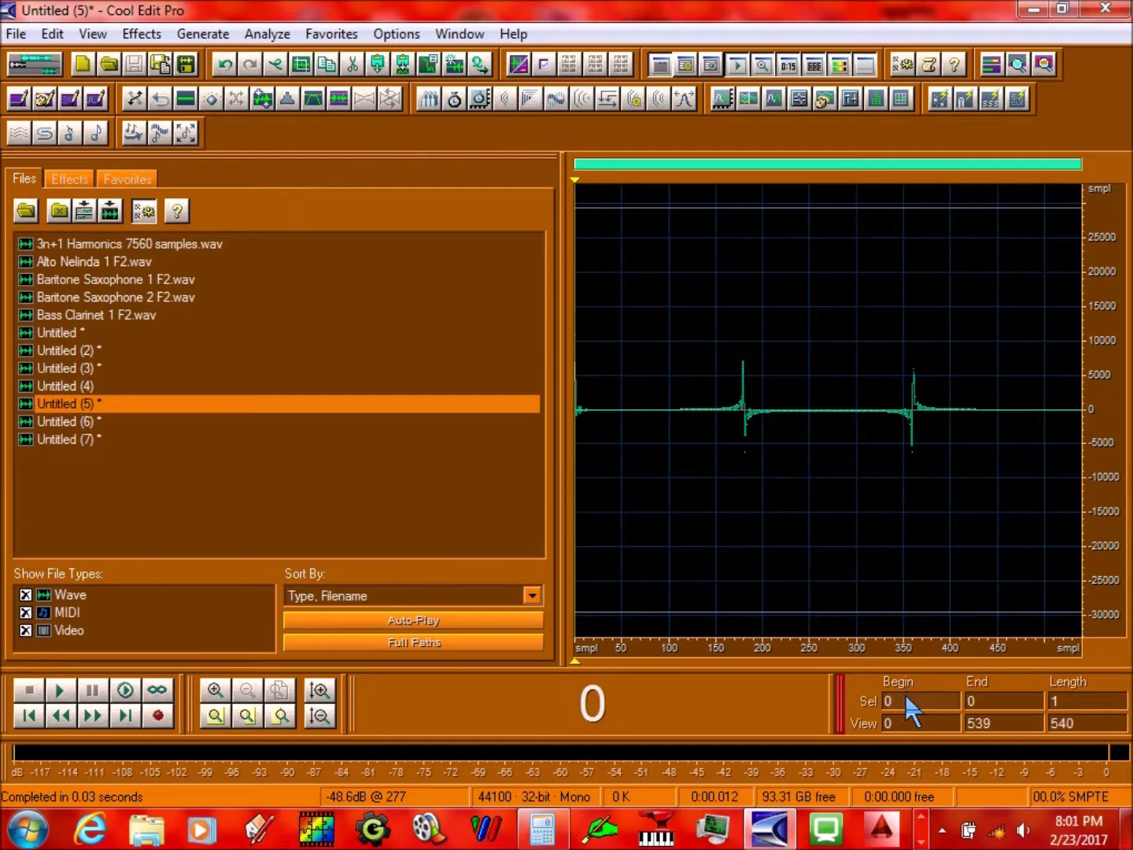
pyautogui.write('180')
pyautogui.press('Return')
pyautogui.doubleClick(1088, 709)
pyautogui.write('1')
pyautogui.press('Return')
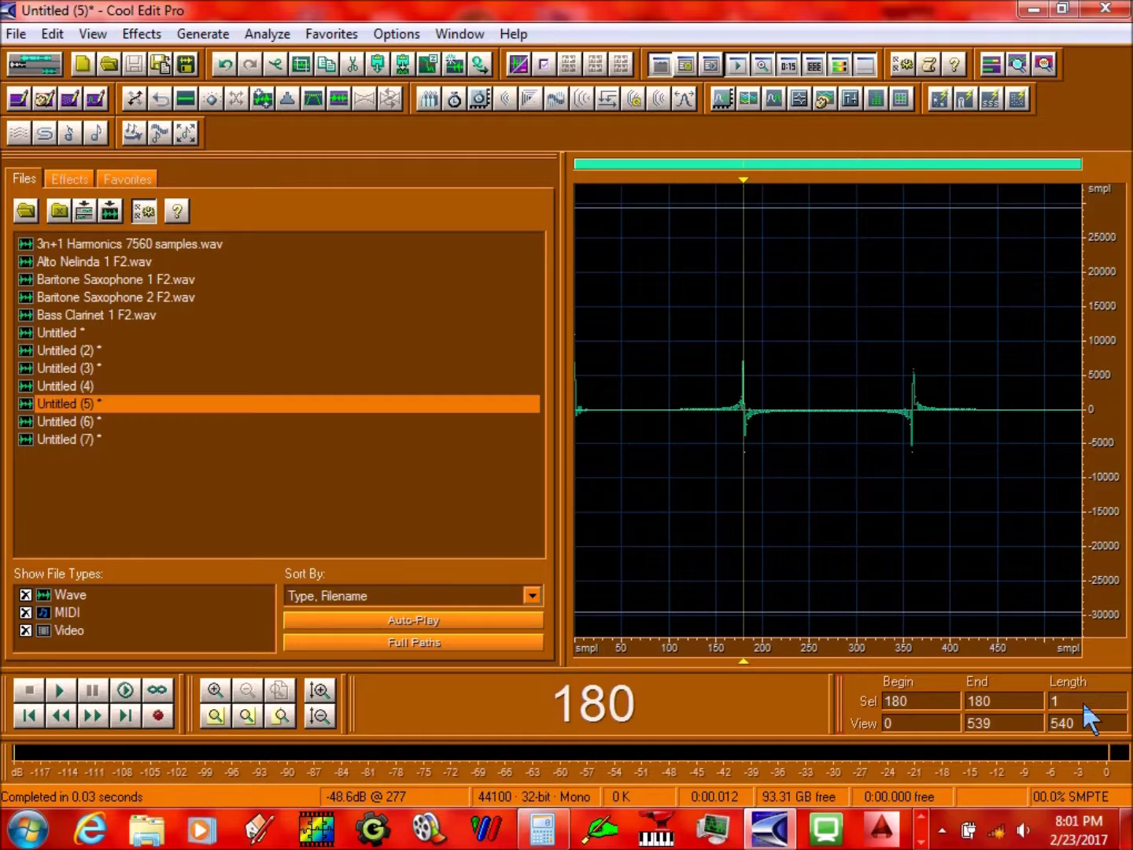
pyautogui.click(138, 122)
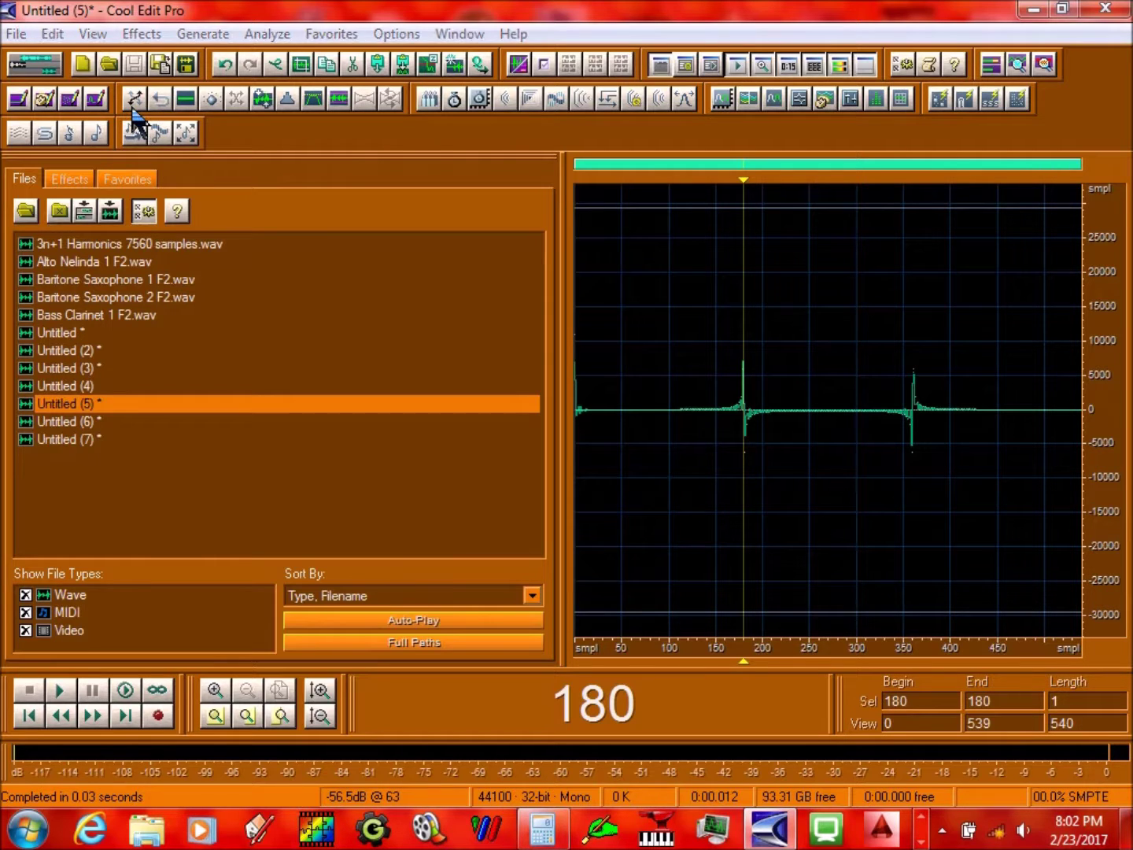
# Invert the single sample at position 360 in Untitled (5), and select and listen to the whole waveform
pyautogui.doubleClick(913, 701)
pyautogui.write('360')
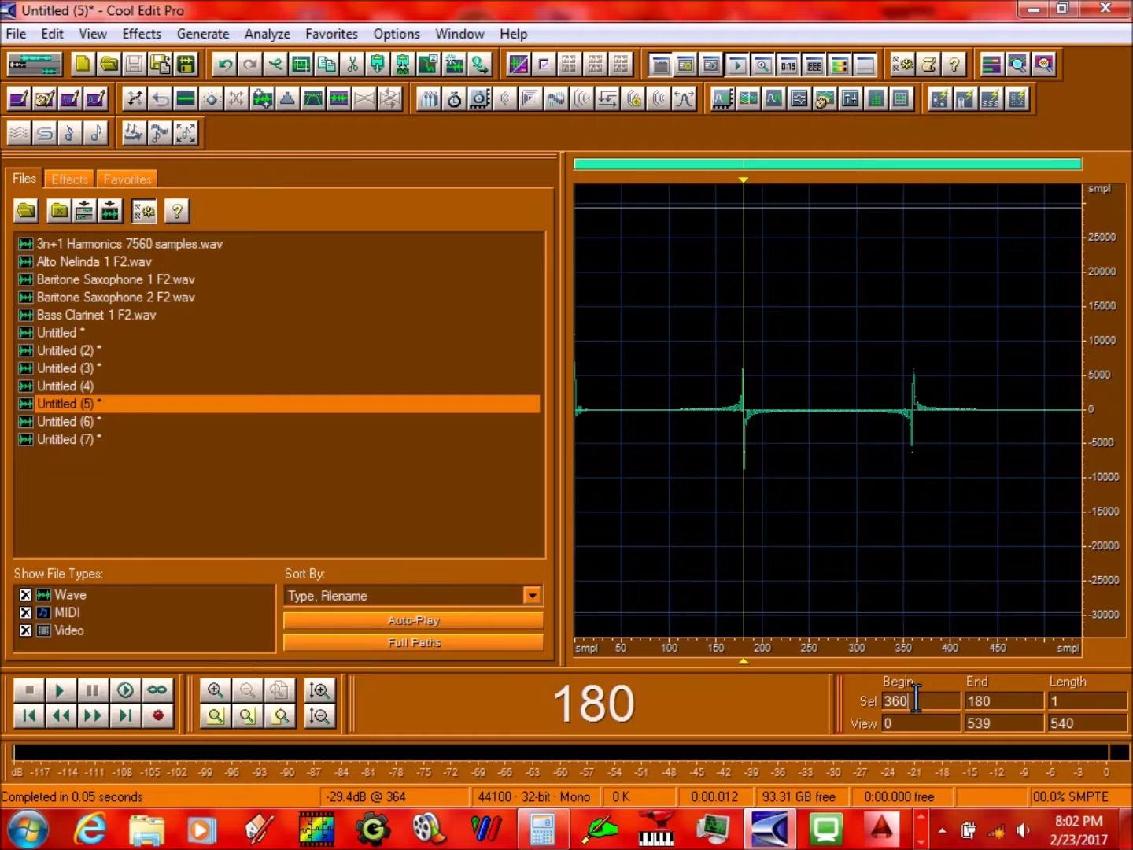
pyautogui.press('Return')
pyautogui.doubleClick(1076, 704)
pyautogui.write('1')
pyautogui.press('Return')
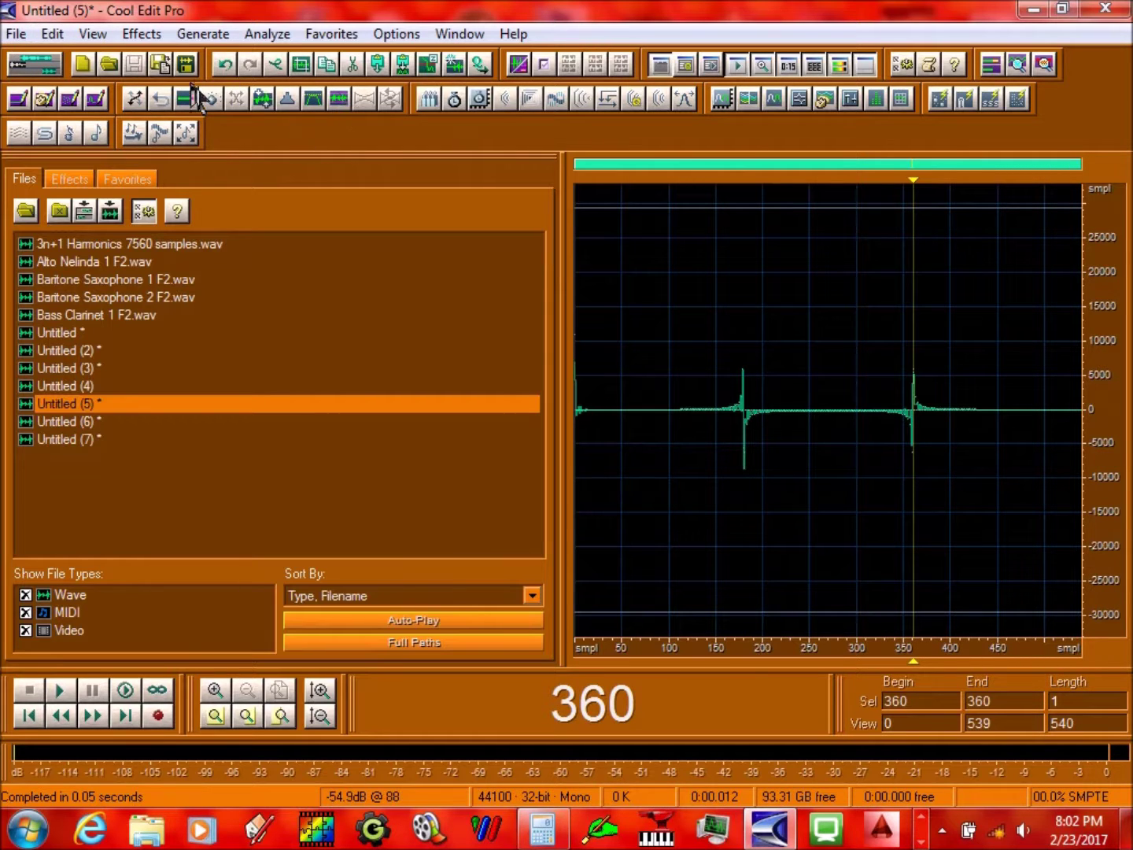
pyautogui.click(137, 100)
pyautogui.doubleClick(707, 277)
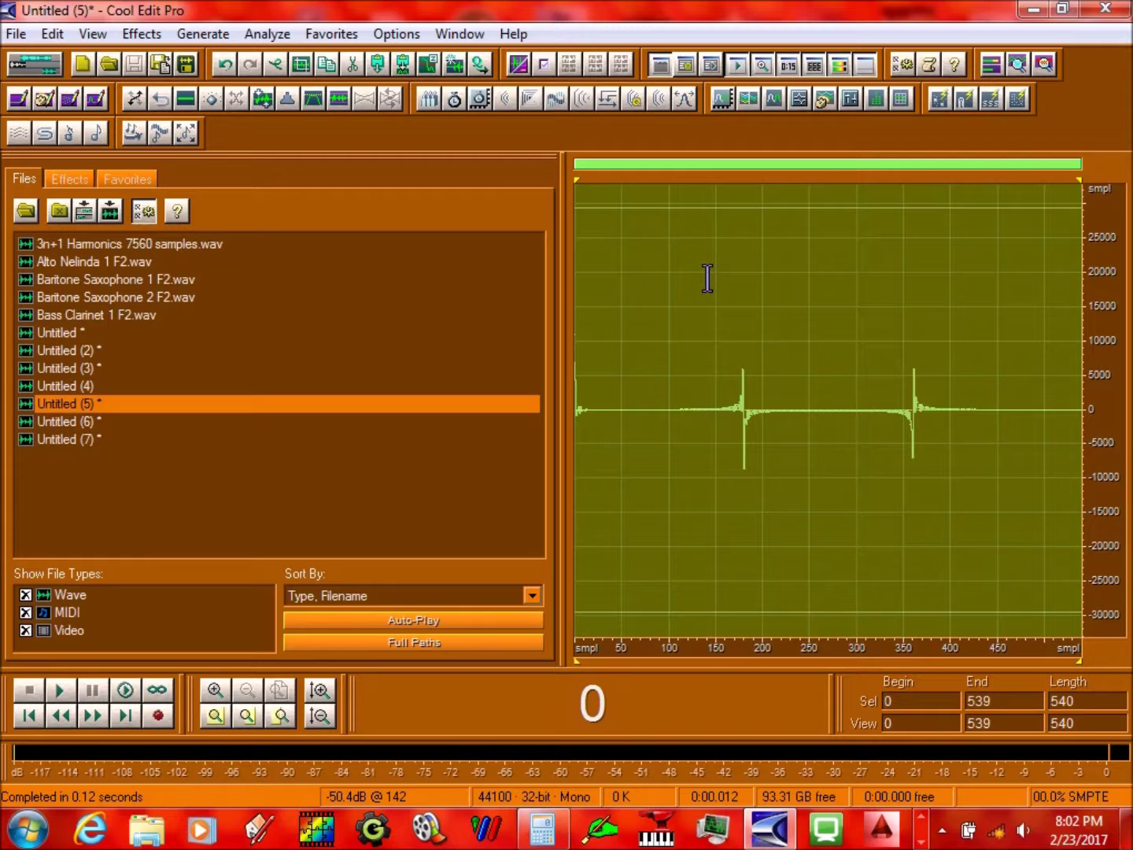
pyautogui.press('space')
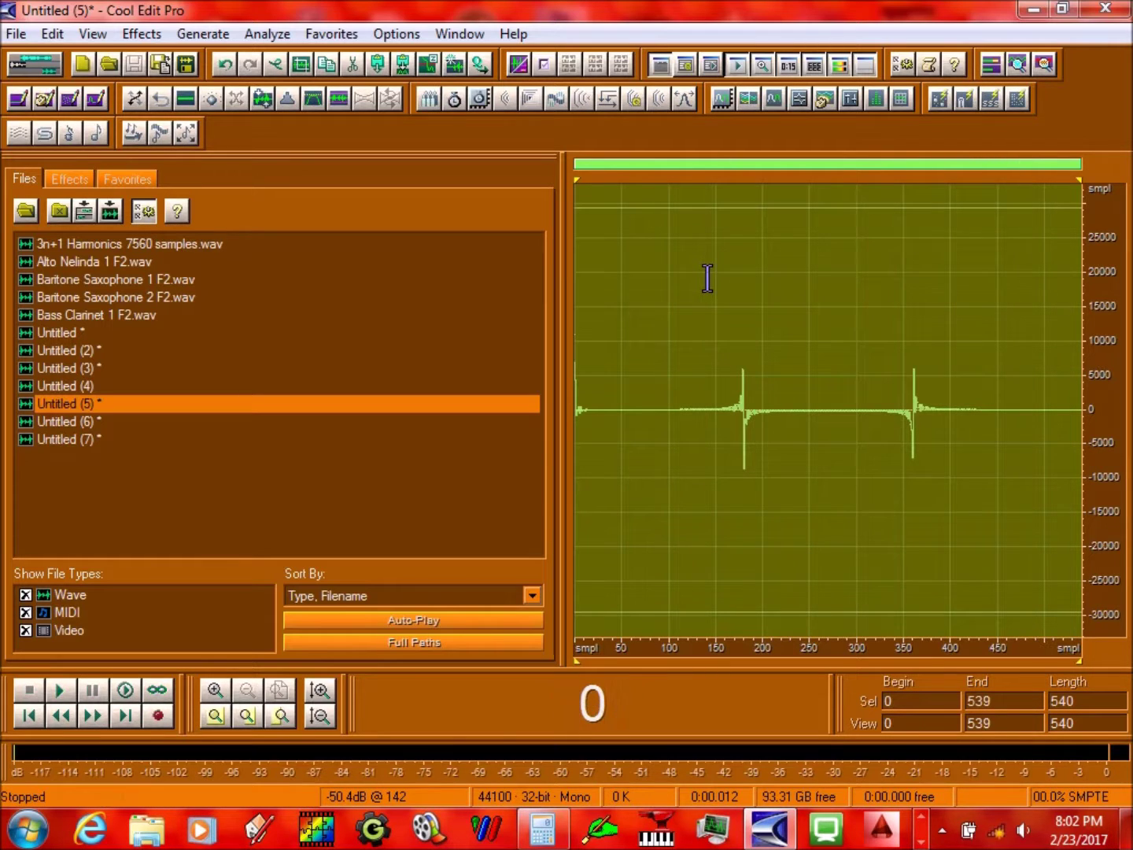
# Mix-paste the copied waveform of Untitled (5) over Untitled (7) with Overlap at 100 volume, and play the mix
pyautogui.click(88, 440)
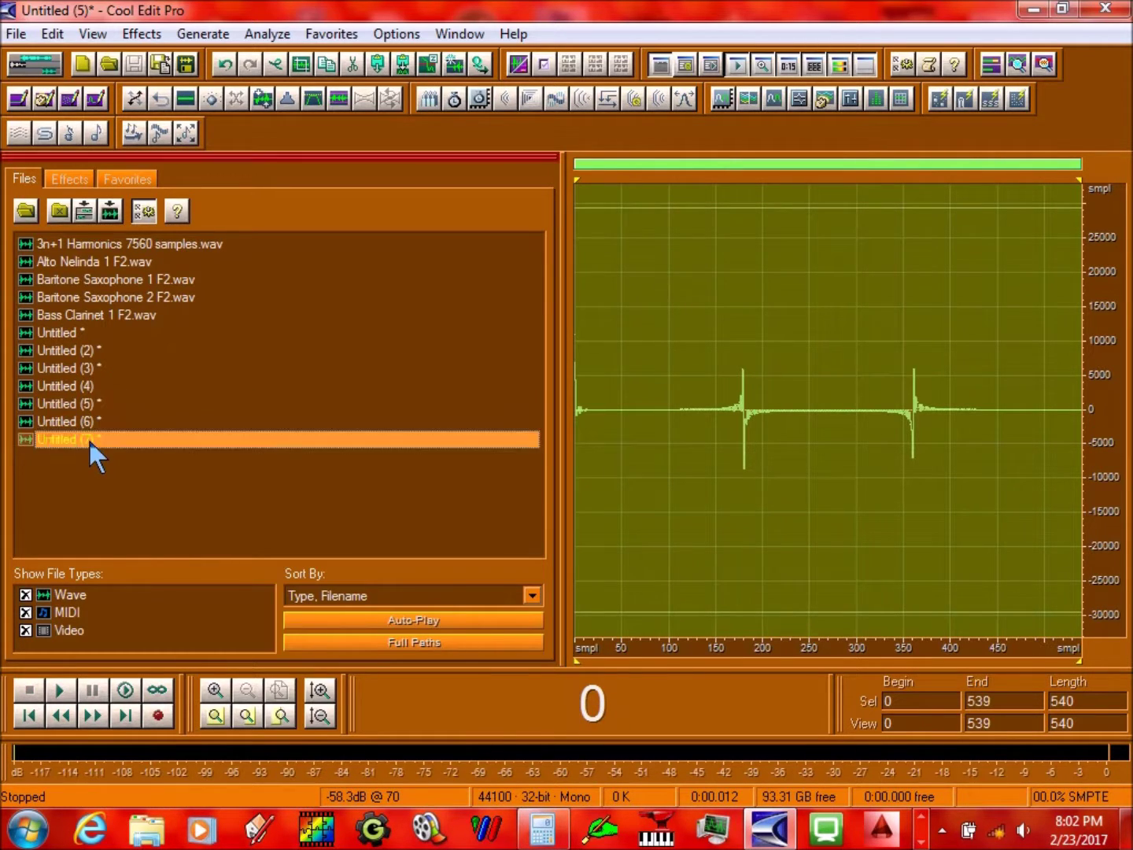
pyautogui.hotkey('ctrl', 'shift', 'v')
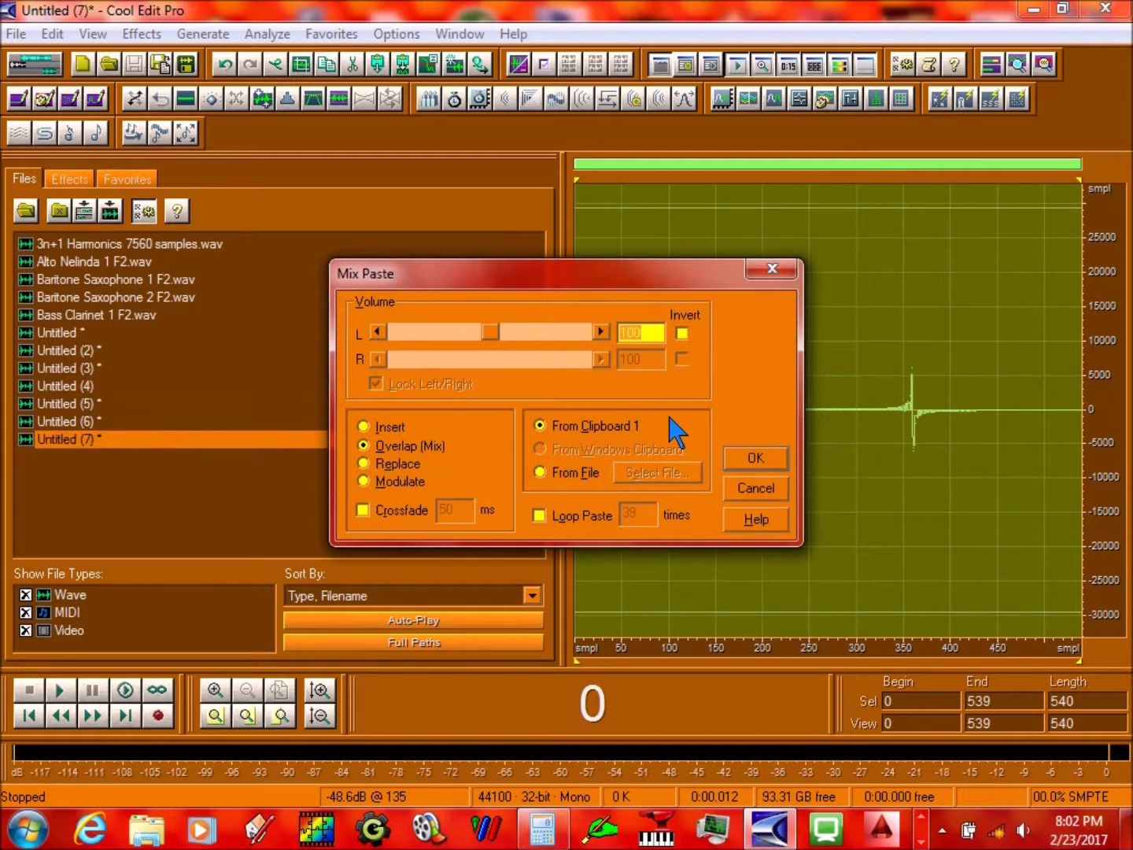
pyautogui.press('Return')
pyautogui.press('space')
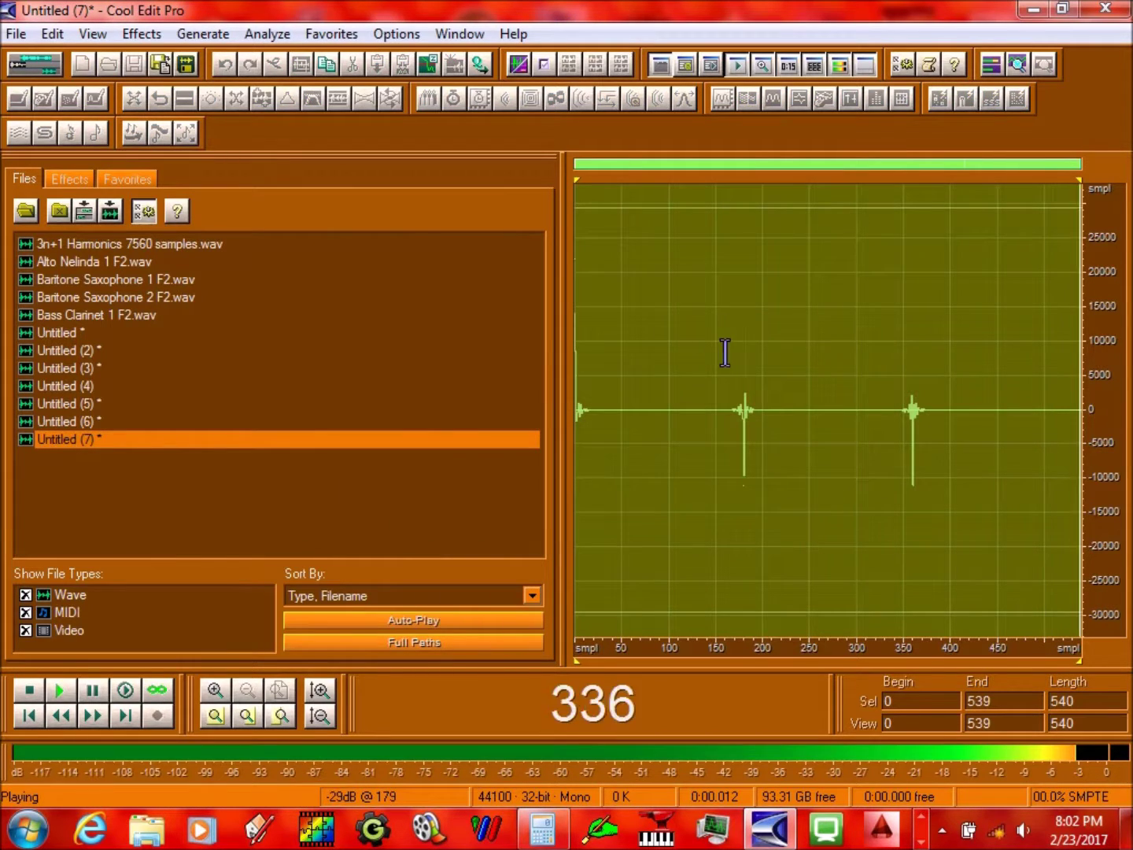
pyautogui.press('space')
# Reduce the amplitude of samples 0 to 82 in Untitled (7), and select and play the whole waveform
pyautogui.moveTo(652, 355); pyautogui.dragTo(520, 357)
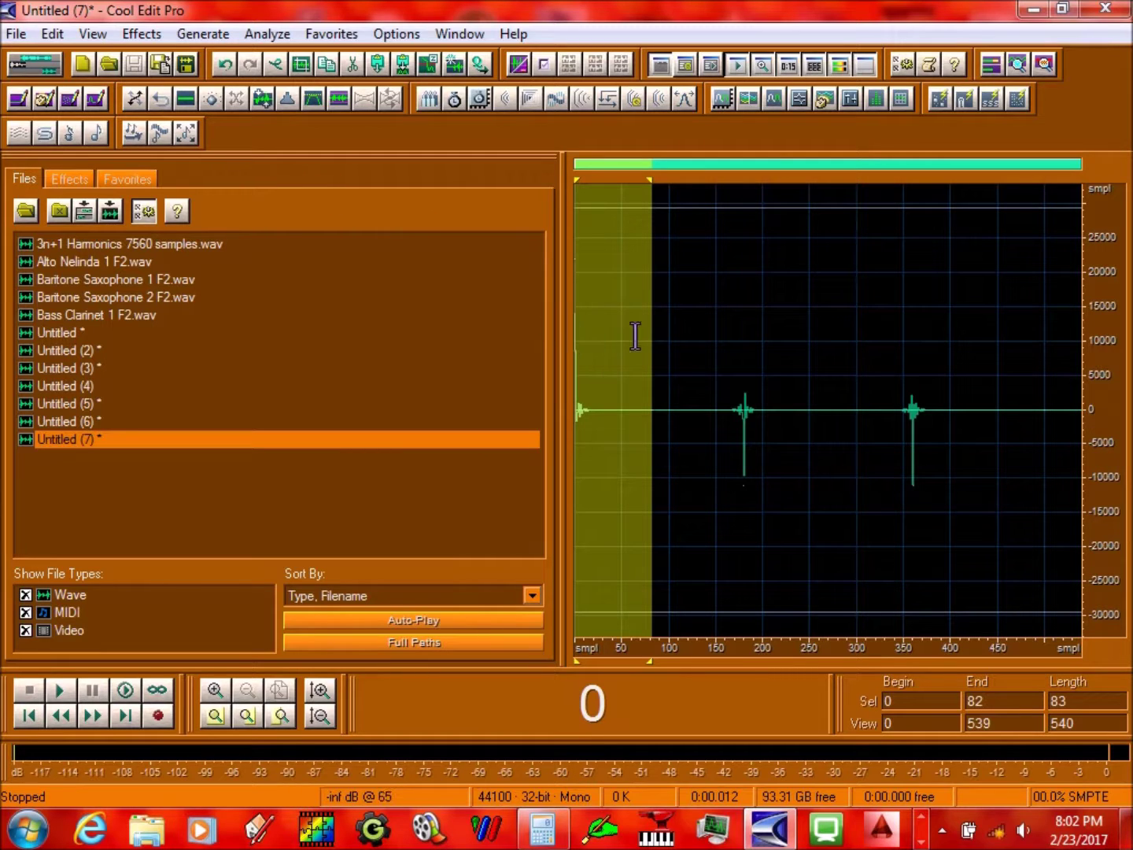
pyautogui.click(212, 103)
pyautogui.doubleClick(605, 287)
pyautogui.click(833, 502)
pyautogui.click(802, 383)
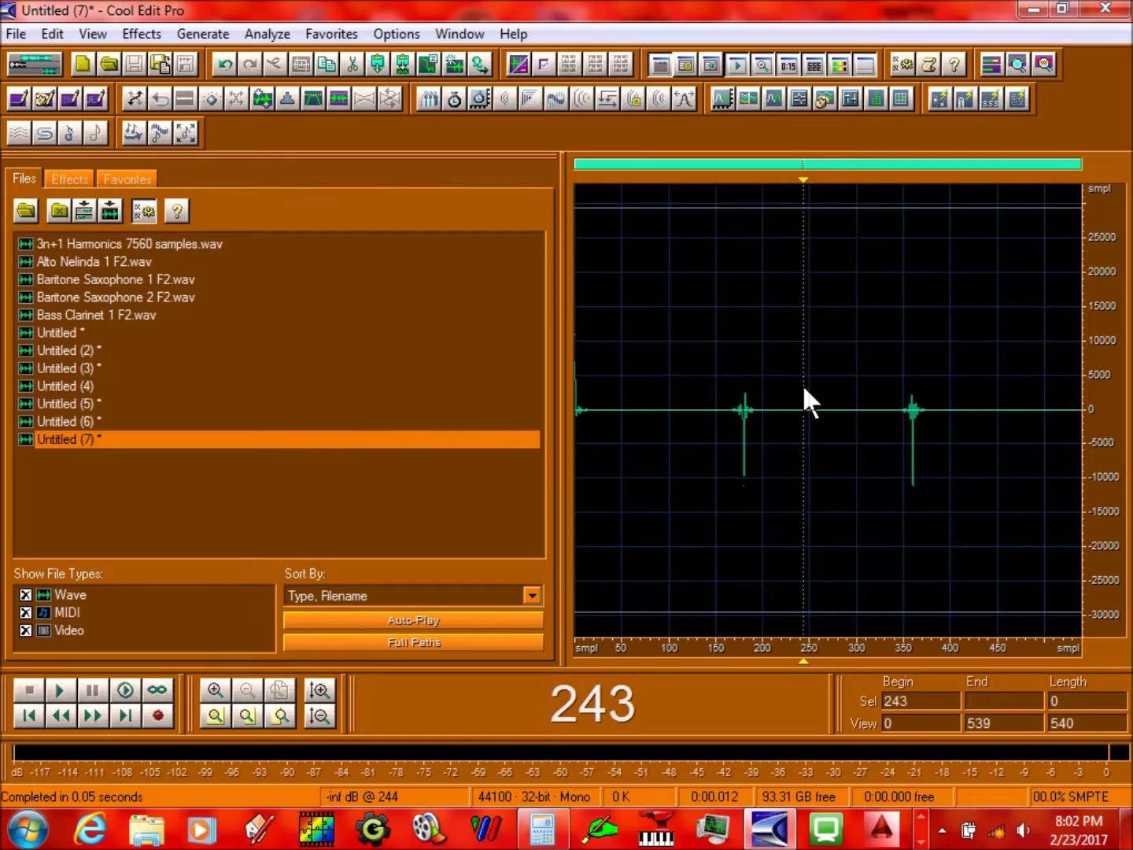
pyautogui.doubleClick(788, 384)
pyautogui.press('space')
pyautogui.press('space')
# Invert samples 113 to 539 of Untitled (7), and play the whole waveform
pyautogui.moveTo(680, 355); pyautogui.dragTo(1086, 415)
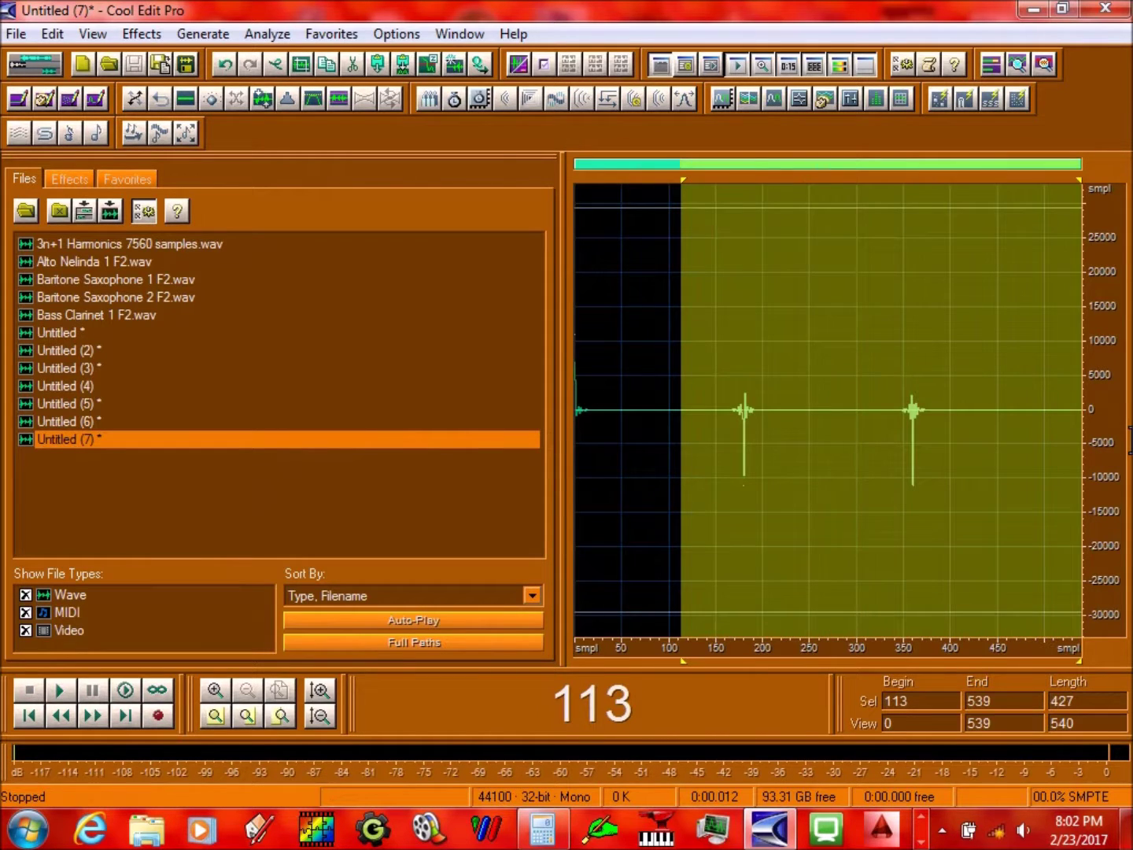
pyautogui.click(136, 98)
pyautogui.doubleClick(765, 280)
pyautogui.press('space')
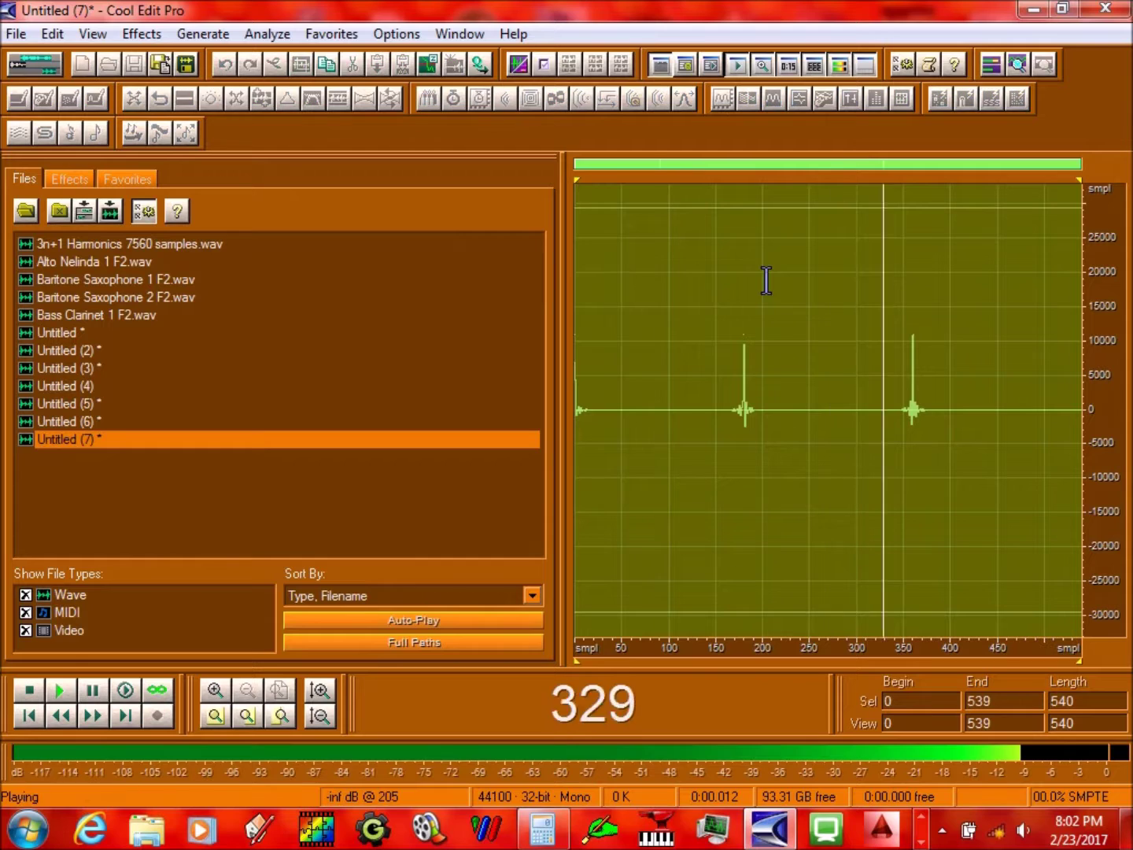
pyautogui.press('space')
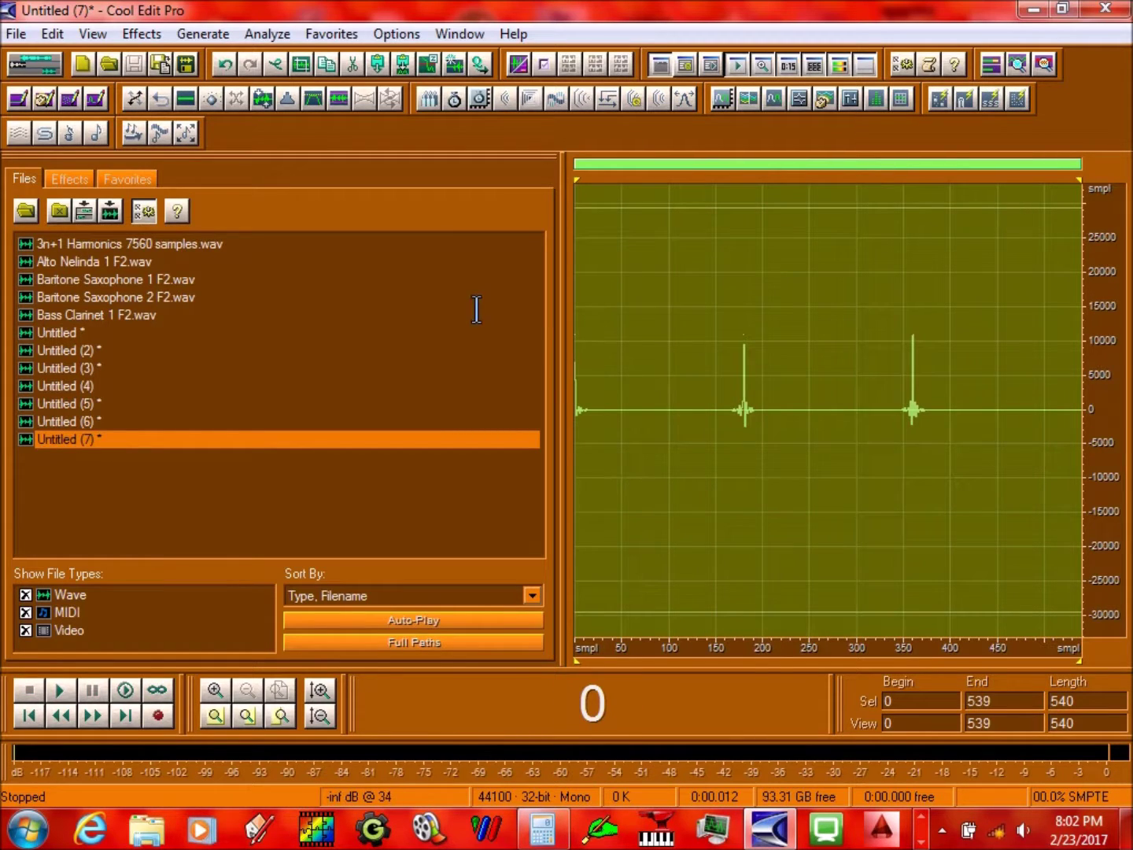
# Extend Untitled (5) to three consecutive cycles by pasting the copied 540-sample waveform twice at its end
pyautogui.click(111, 403)
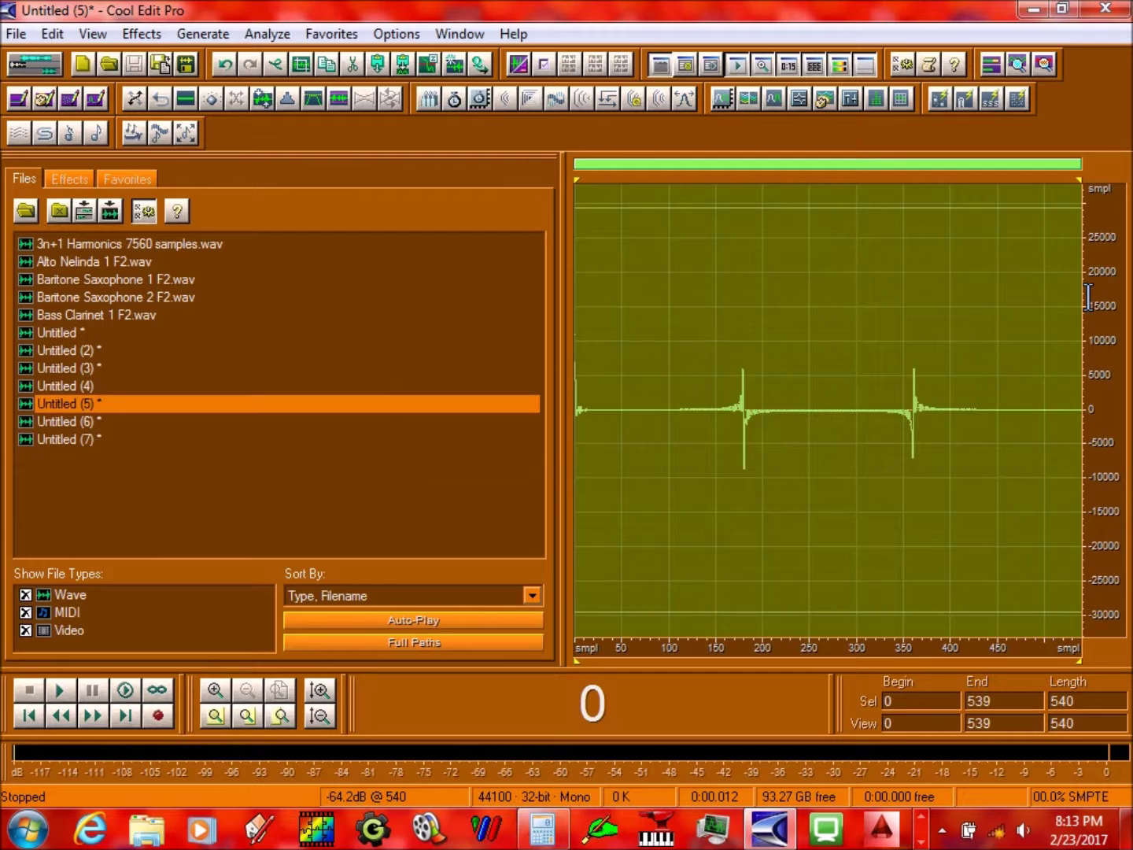
pyautogui.click(1089, 296)
pyautogui.rightClick(1085, 299)
pyautogui.click(1071, 307)
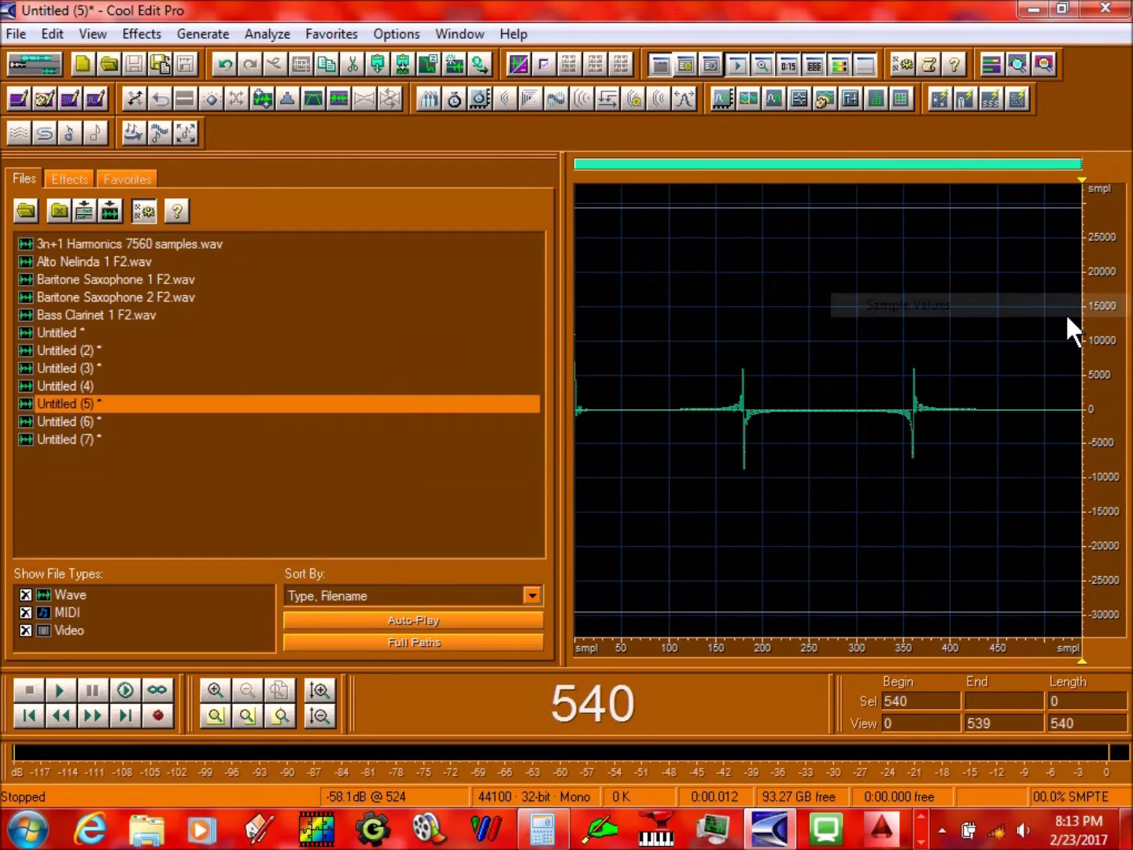
pyautogui.hotkey('ctrl', 'v')
pyautogui.press('End')
pyautogui.hotkey('ctrl', 'v')
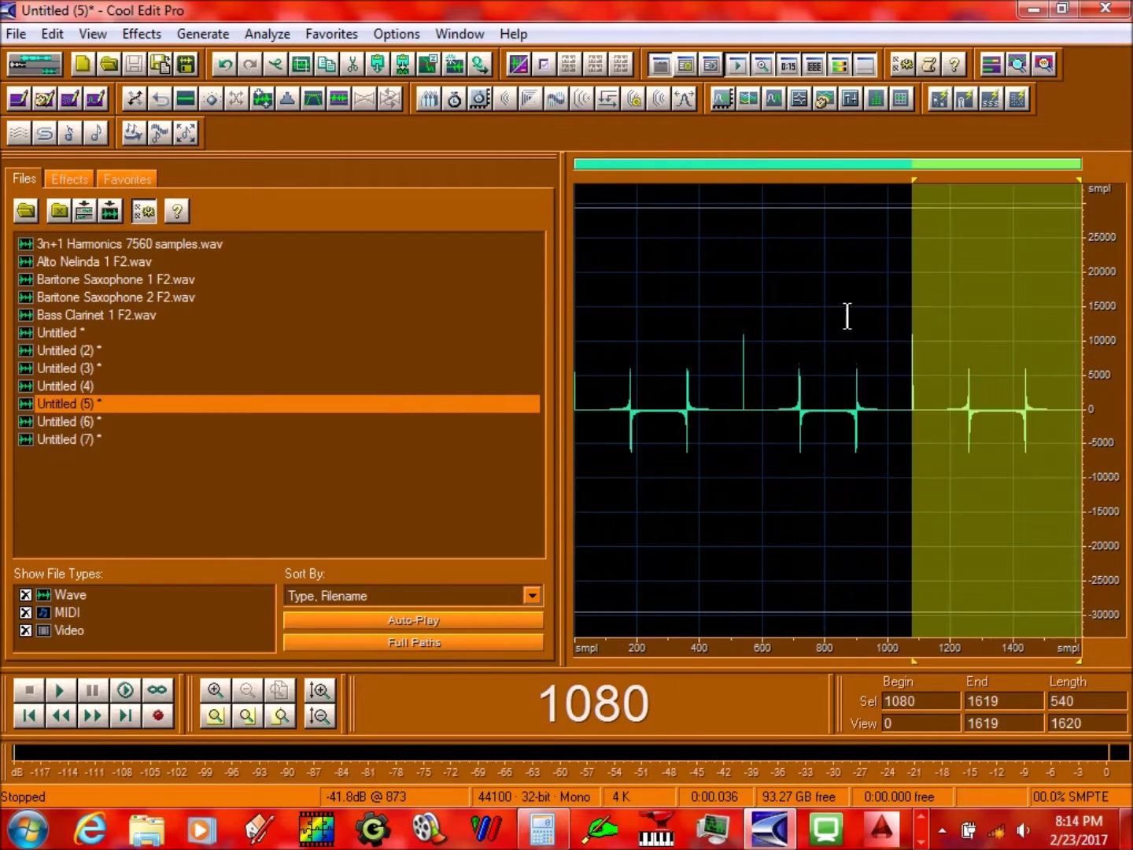
# Start an FFT Filter on all of Untitled (5), with a flat curve at the minimum and a range of 100% maximum to 0% minimum
pyautogui.doubleClick(824, 314)
pyautogui.click(748, 101)
pyautogui.moveTo(483, 538); pyautogui.dragTo(499, 589)
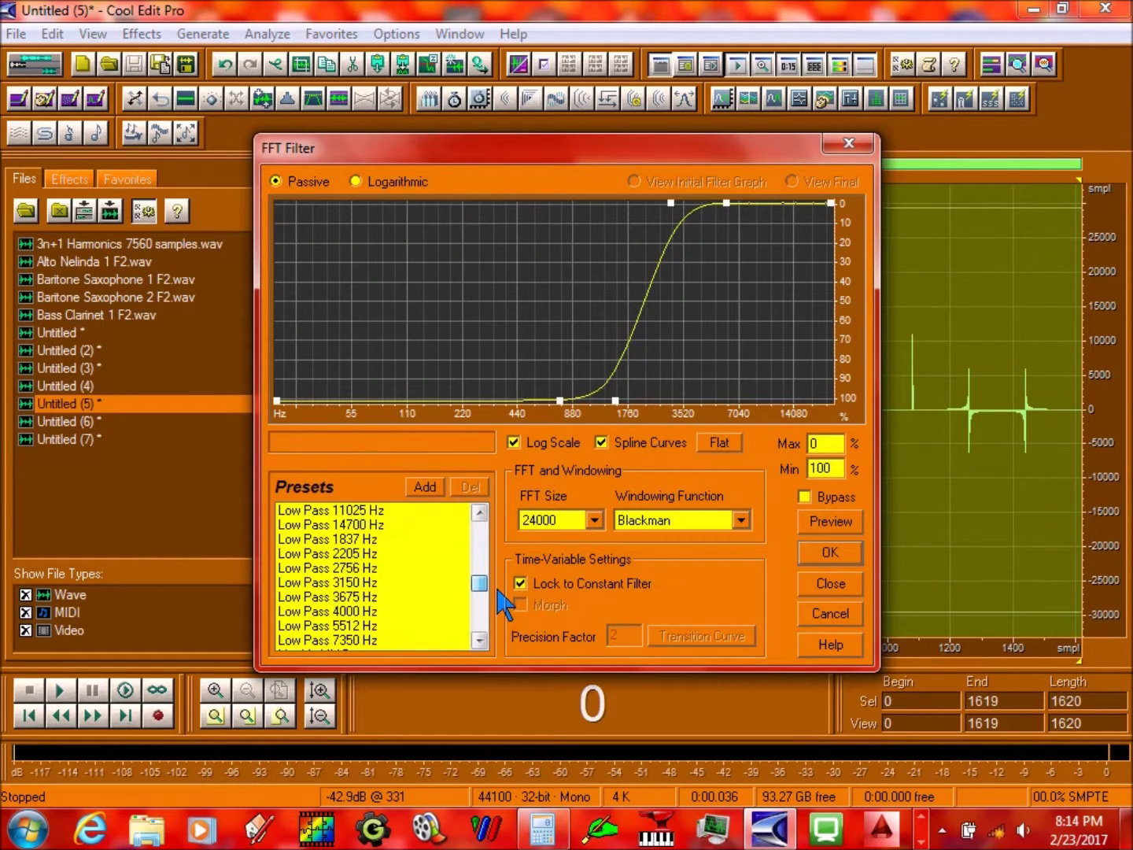
pyautogui.click(719, 442)
pyautogui.moveTo(833, 206); pyautogui.dragTo(855, 451)
pyautogui.doubleClick(836, 443)
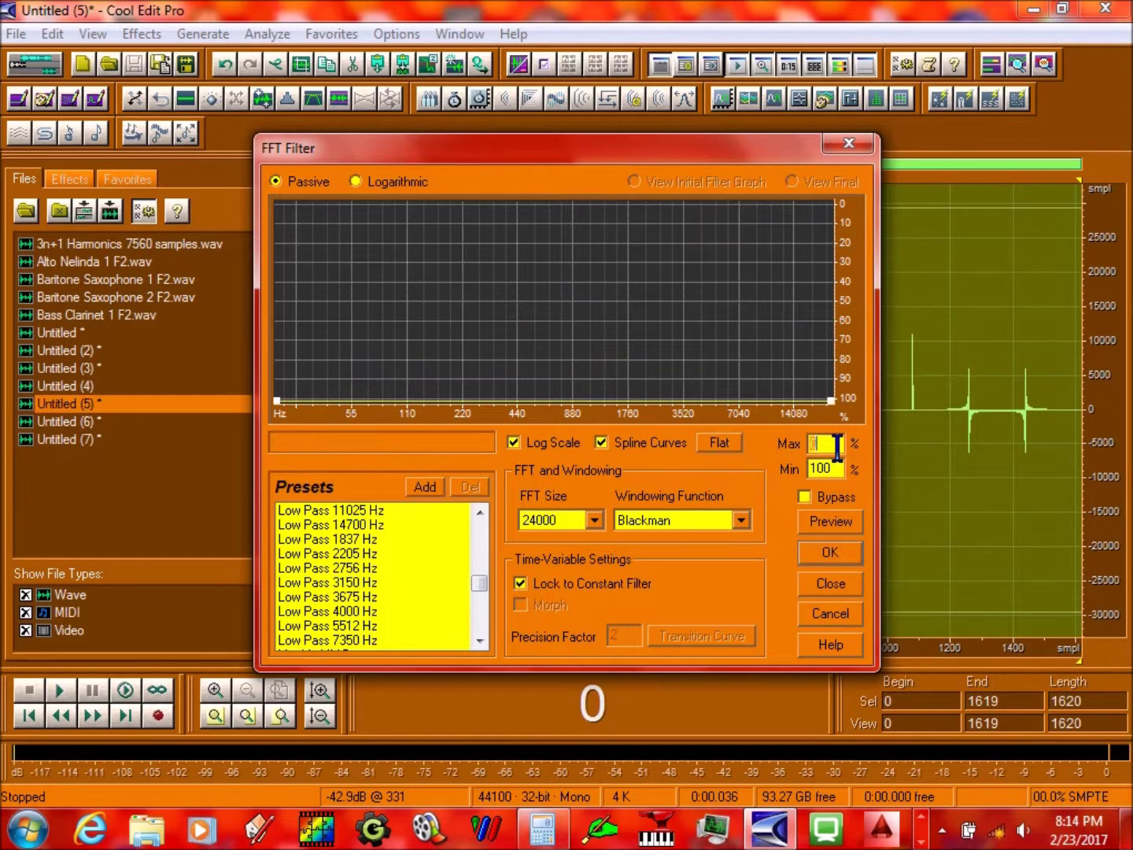
pyautogui.write('100')
pyautogui.doubleClick(825, 468)
pyautogui.write('0')
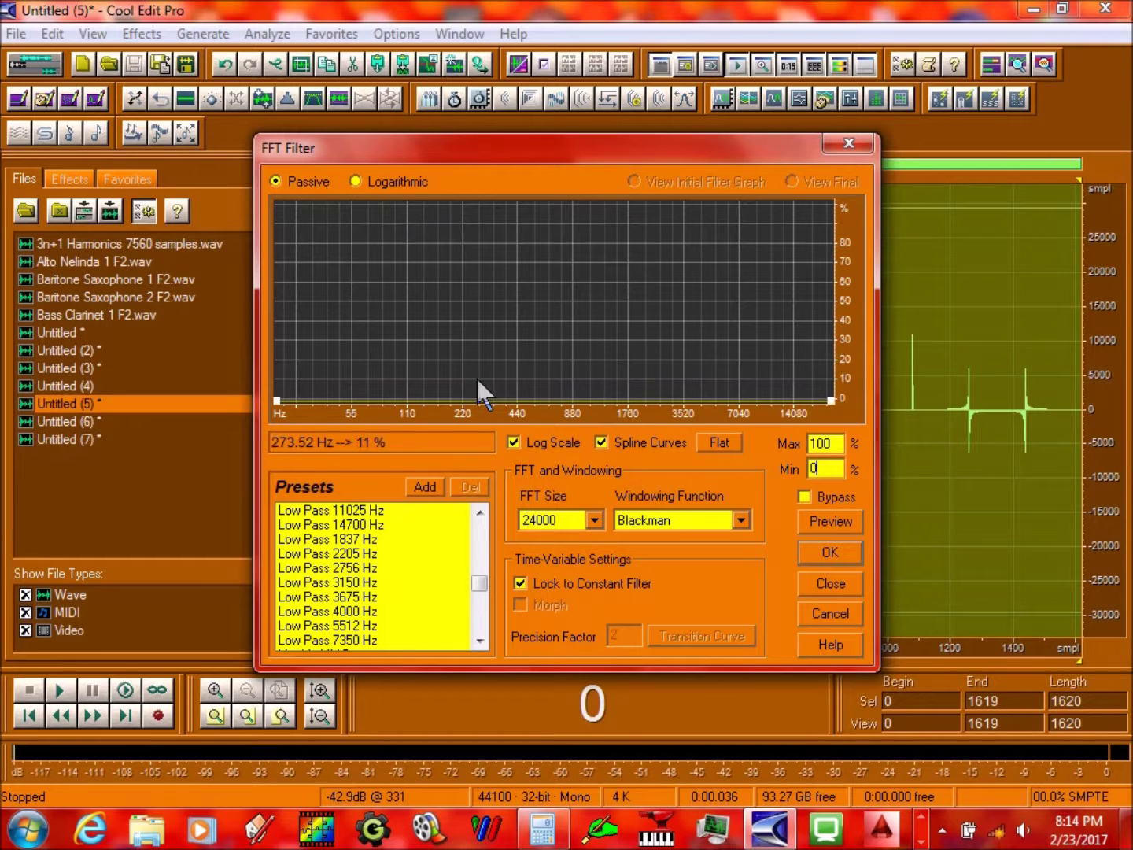
# Turn off the filter's log scale and shape a straight curve from 100% at the lowest frequency down to 0% at the highest
pyautogui.click(550, 443)
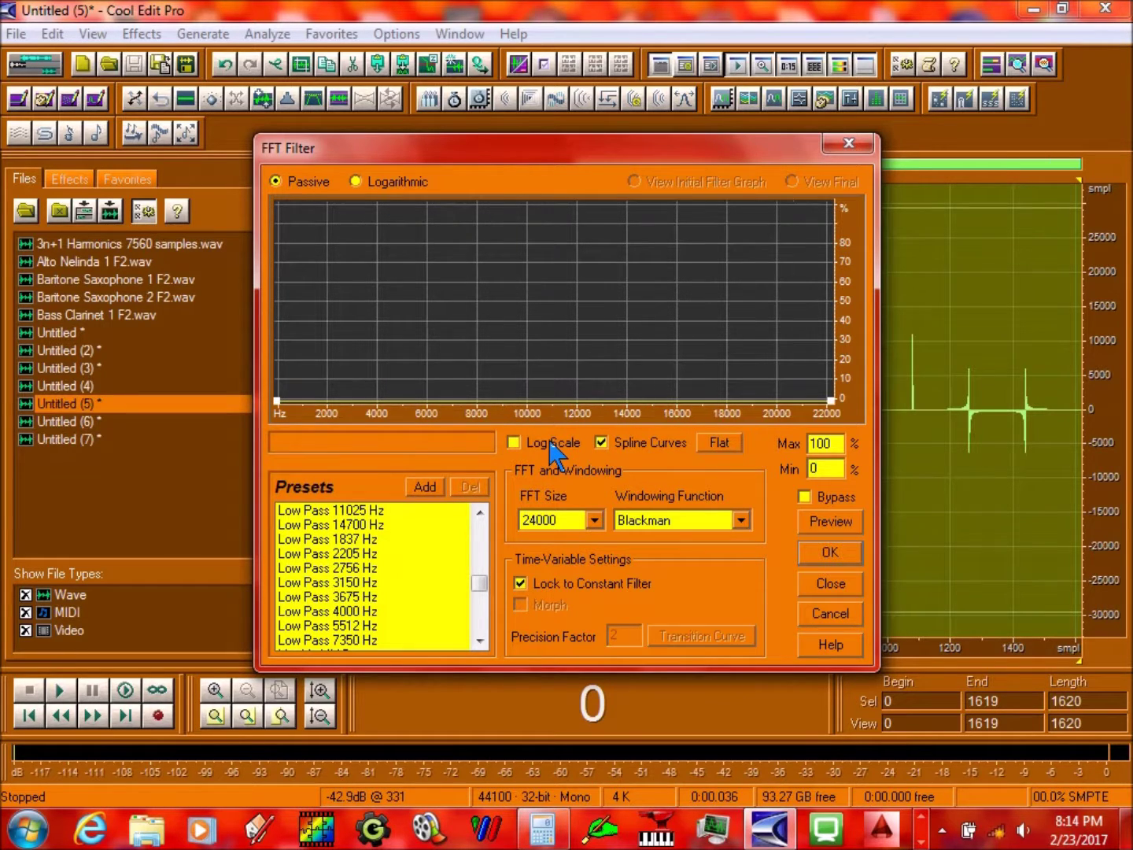
pyautogui.moveTo(832, 406); pyautogui.dragTo(880, 469)
pyautogui.moveTo(280, 404); pyautogui.dragTo(276, 203)
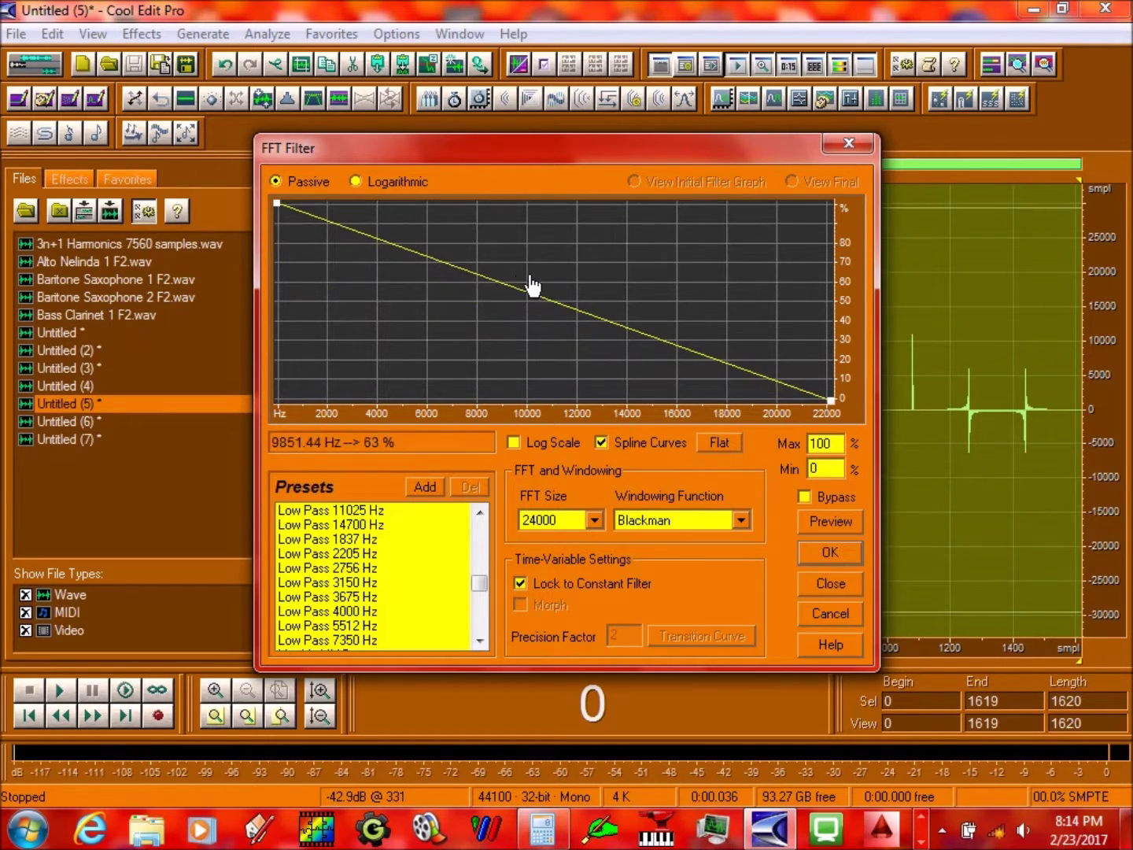
# Open a second Calculator window, place it over the filter dialog and divide 508 by 540
pyautogui.click(549, 838)
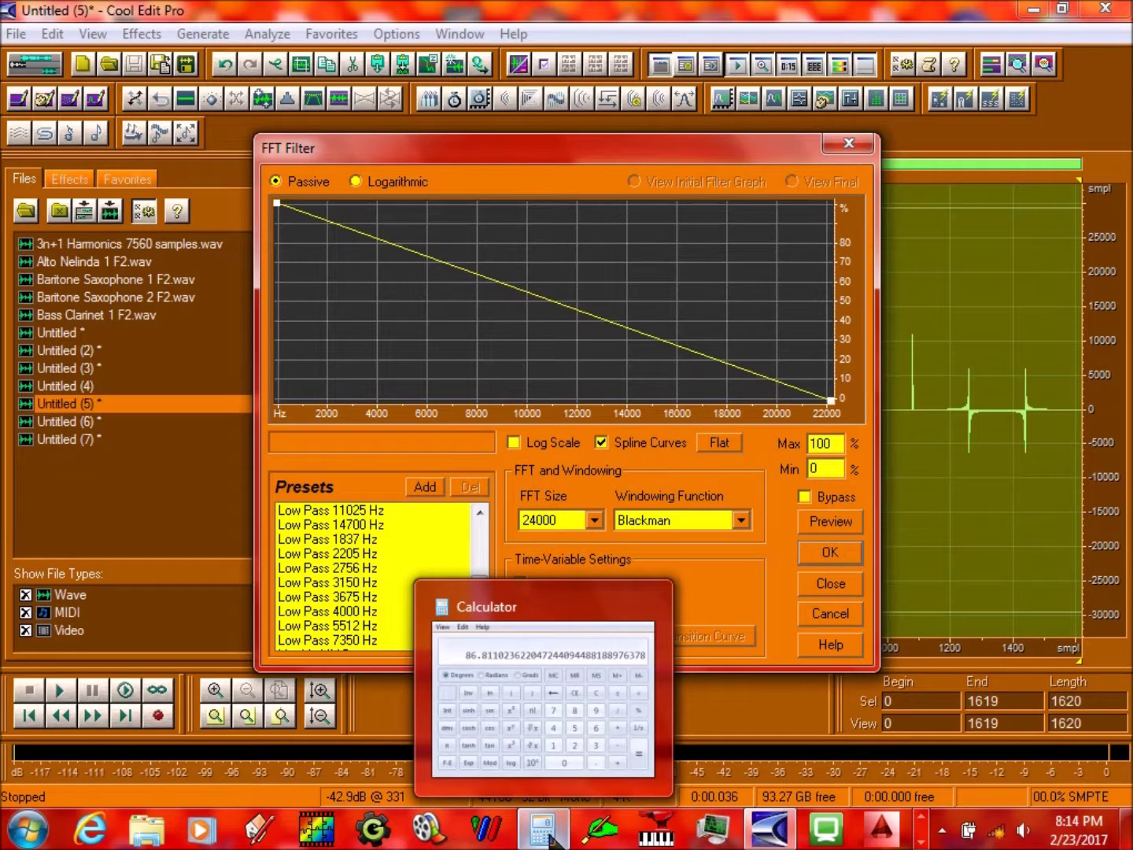
pyautogui.click(537, 697)
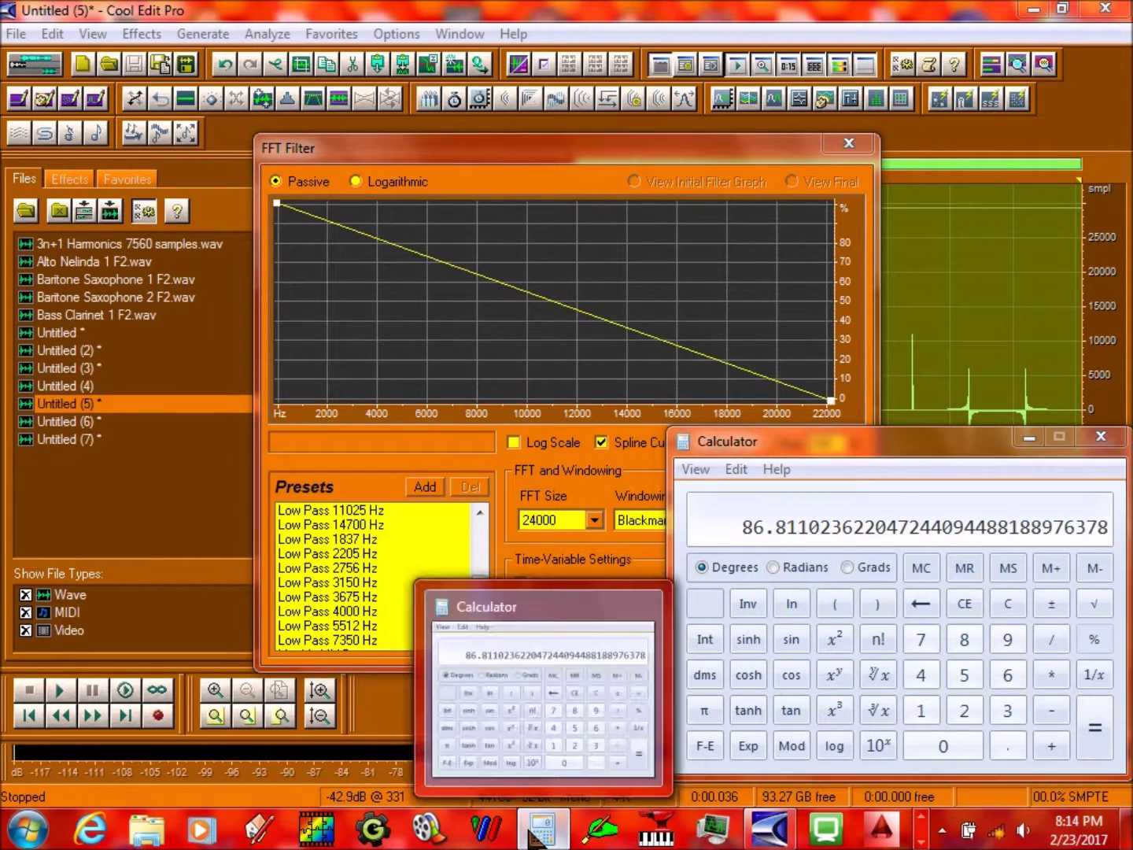
pyautogui.rightClick(538, 834)
pyautogui.click(528, 718)
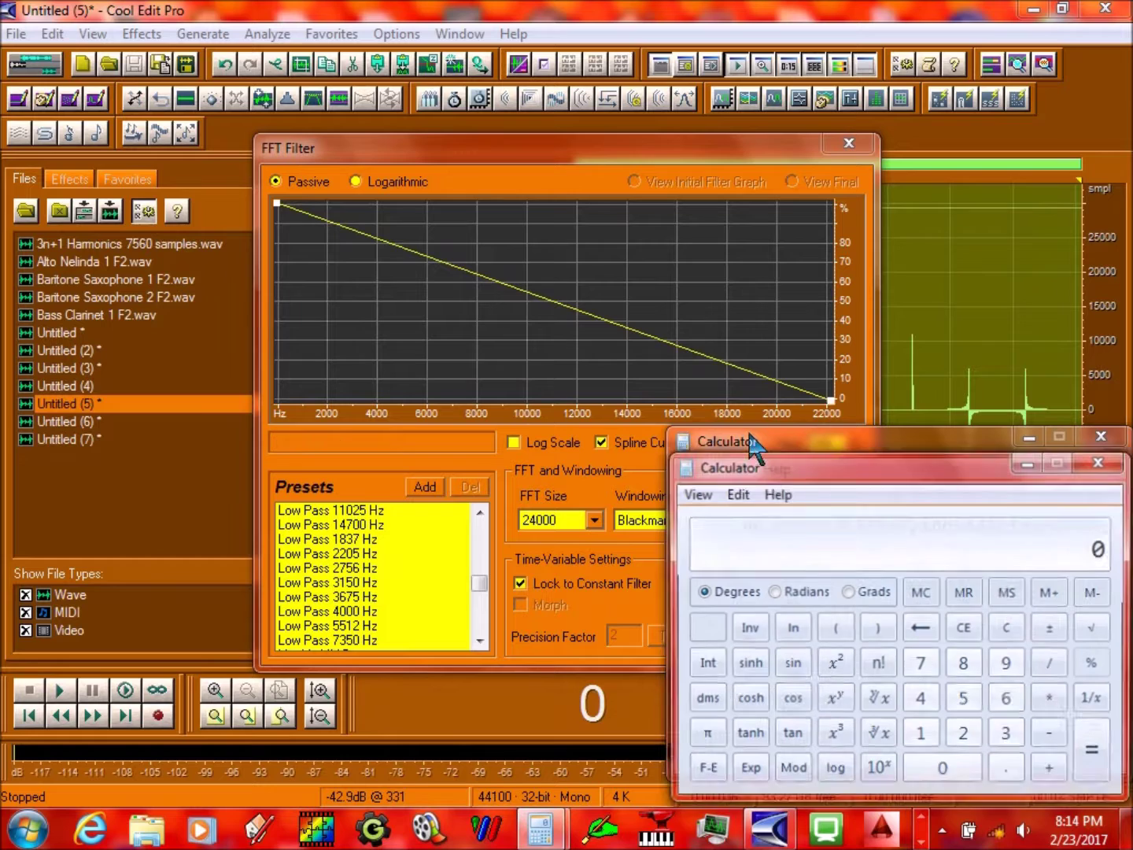
pyautogui.moveTo(865, 470); pyautogui.dragTo(342, 376)
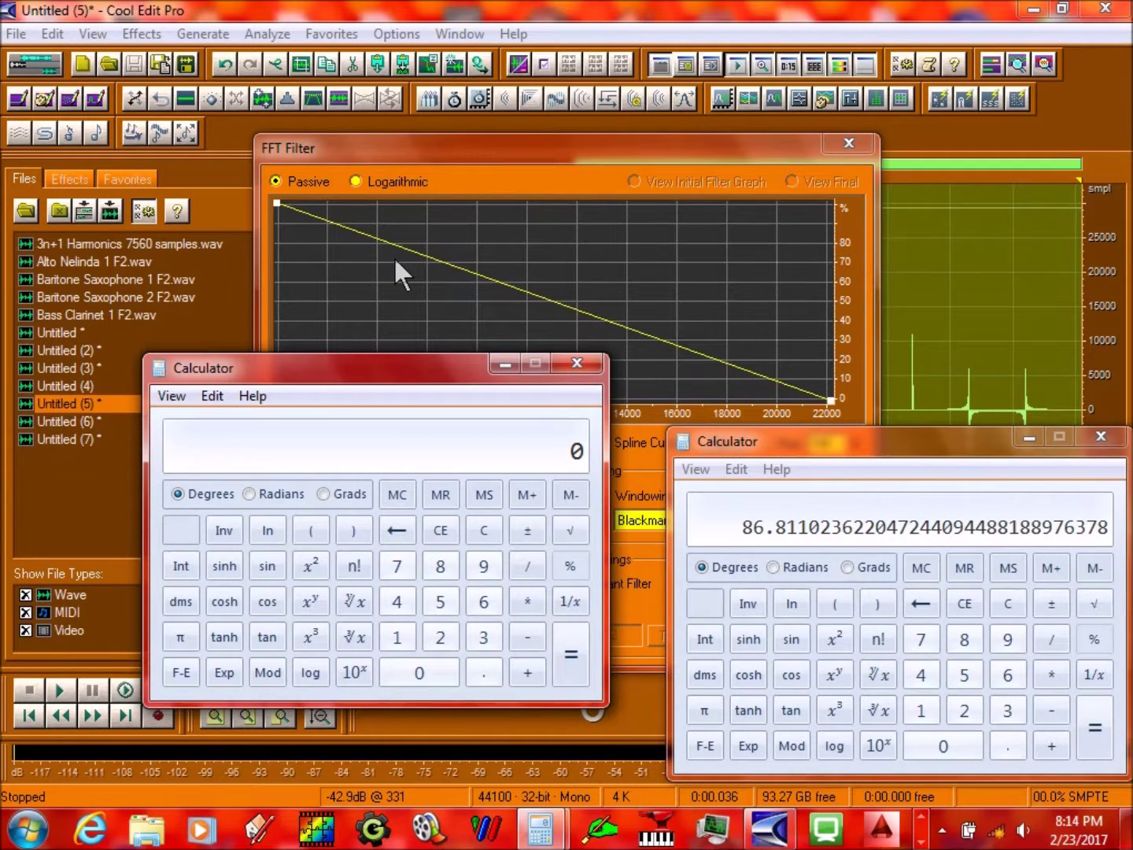
pyautogui.write('508')
pyautogui.write('540')
pyautogui.press('Return')
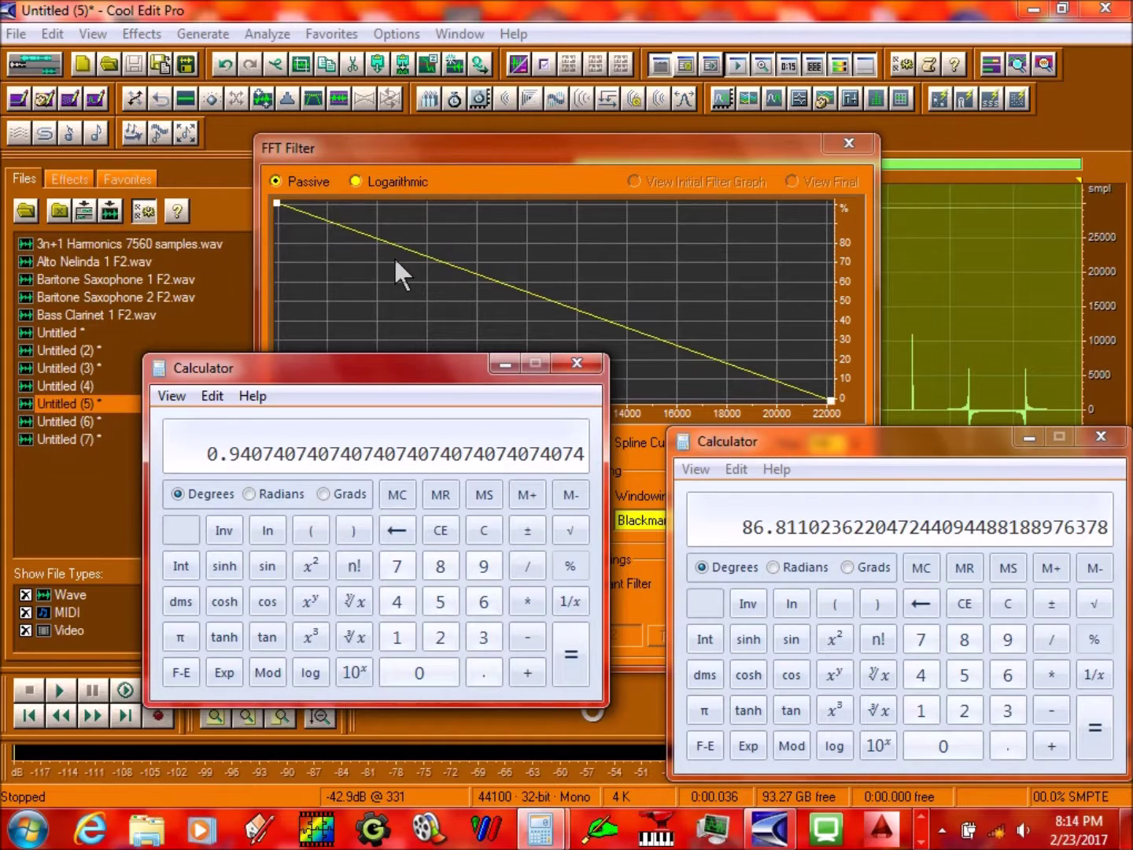
# Clear the calculation, work out the 508-to-540 ratio again and multiply it by 22050
pyautogui.write('8')
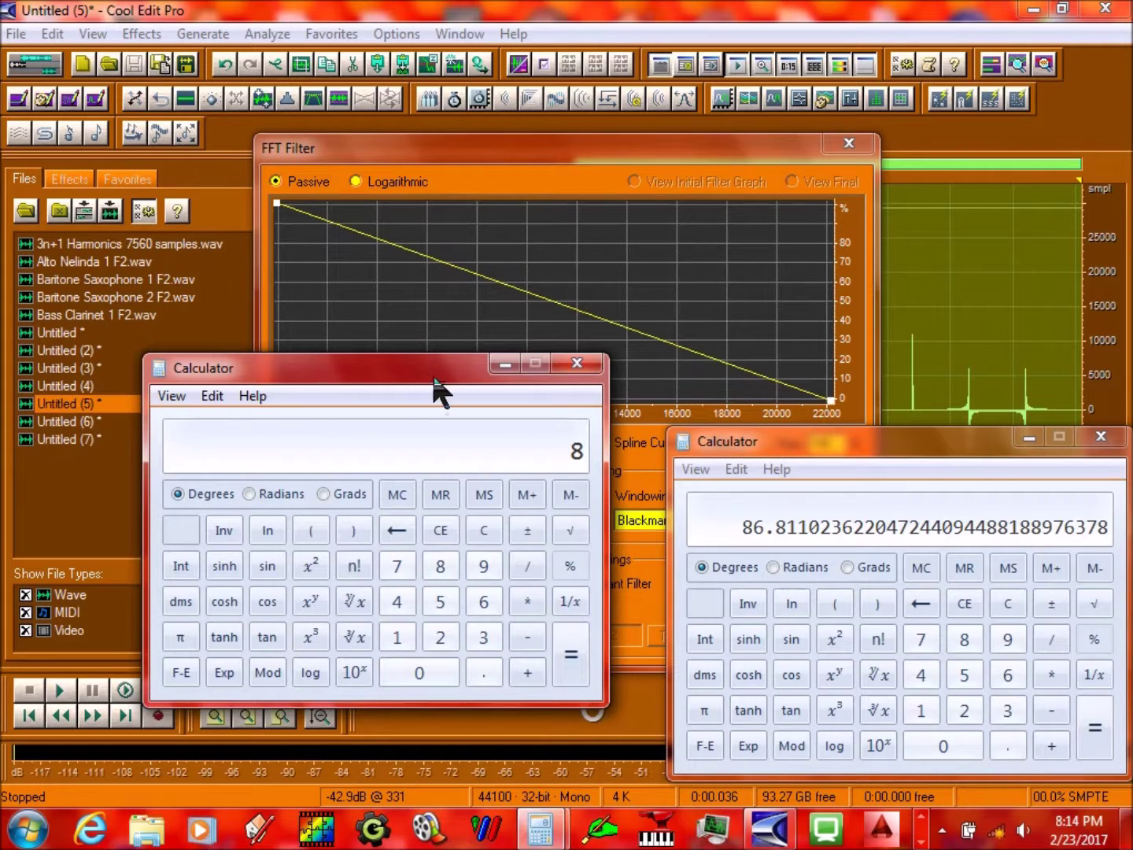
pyautogui.click(483, 530)
pyautogui.write('500')
pyautogui.press('BackSpace')
pyautogui.write('.8/')
pyautogui.write('54')
pyautogui.press('Return')
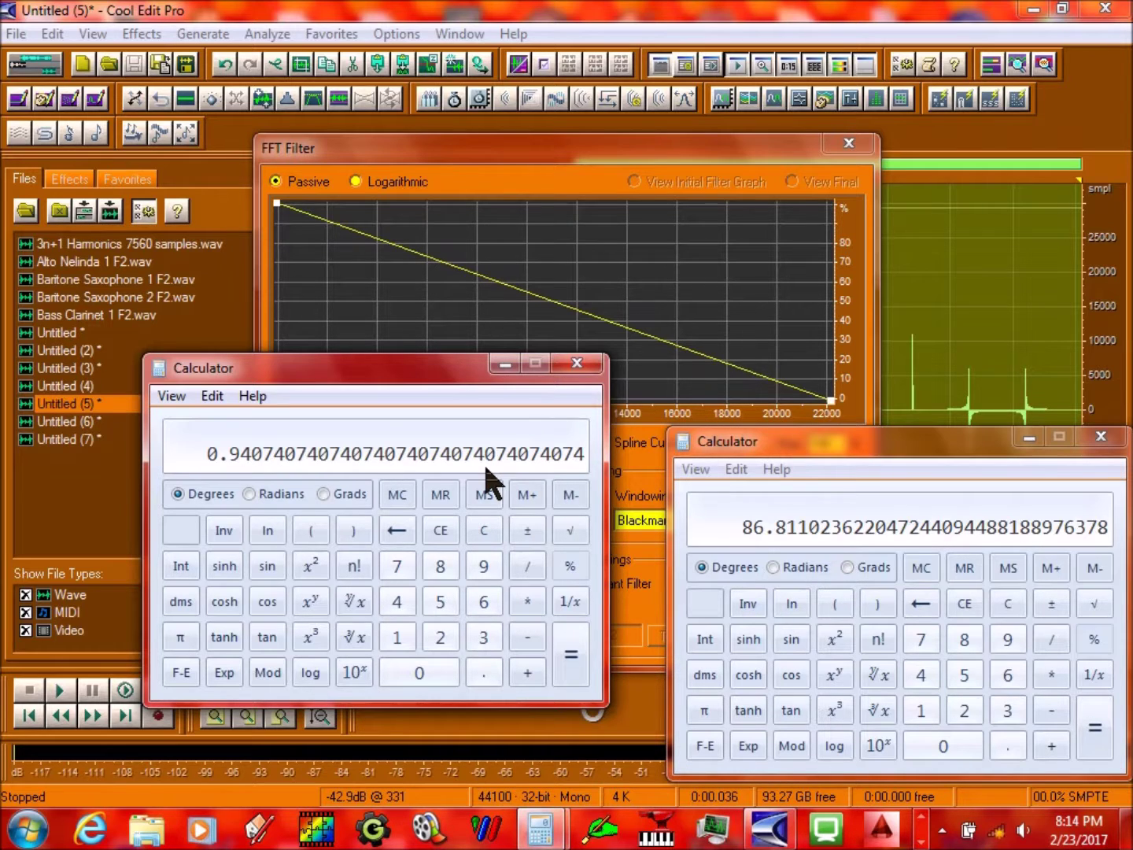
pyautogui.write('* ')
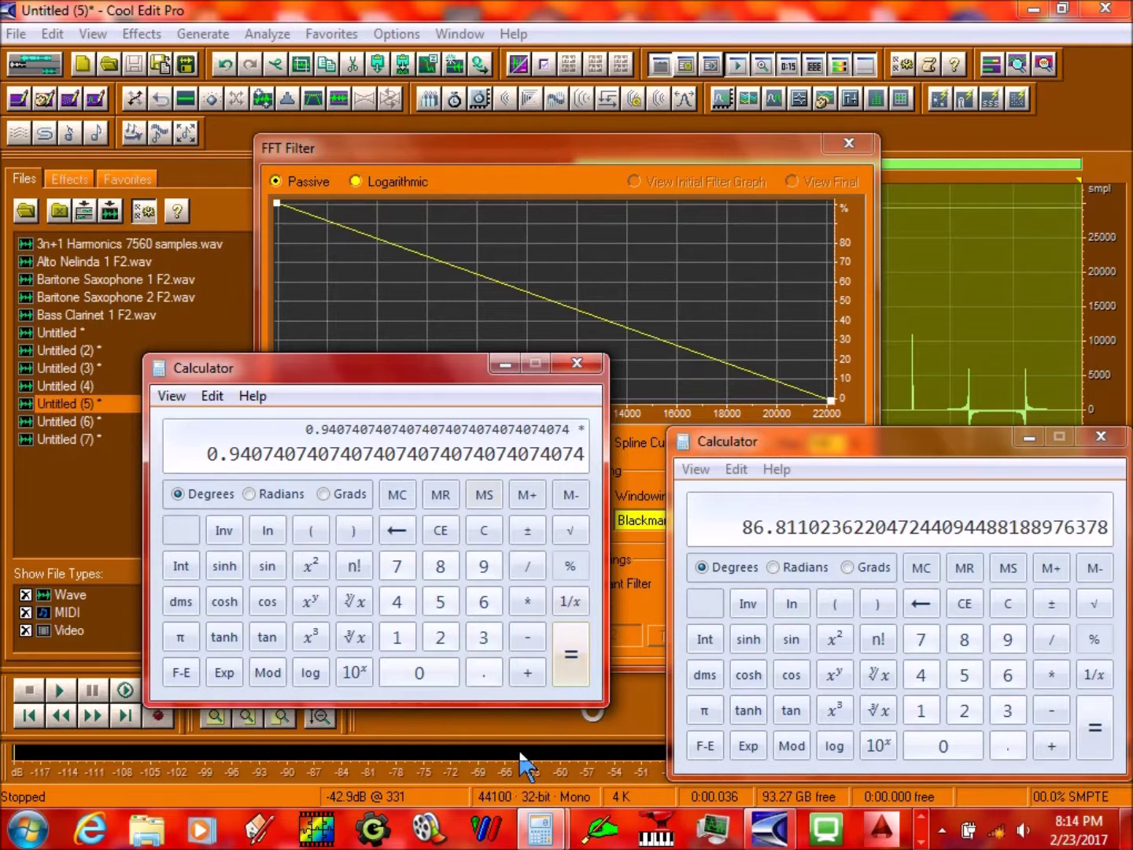
pyautogui.write('22050')
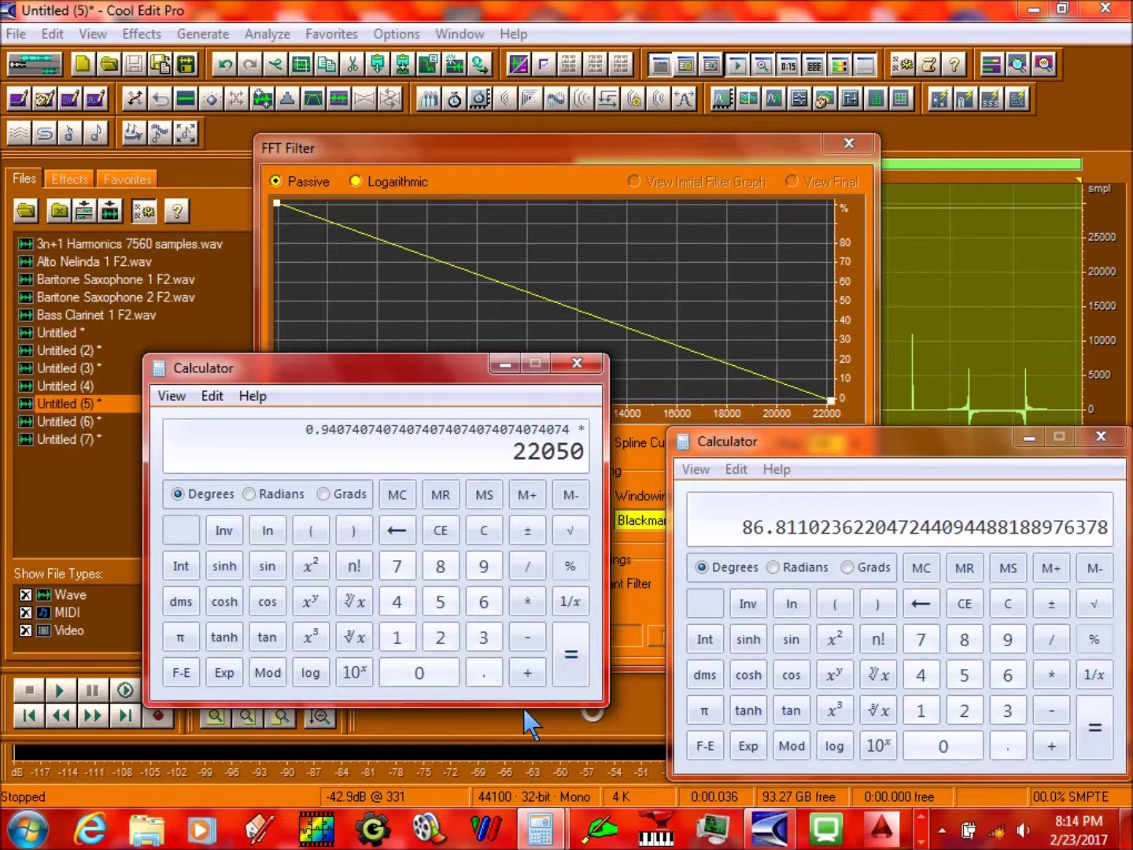
pyautogui.press('Return')
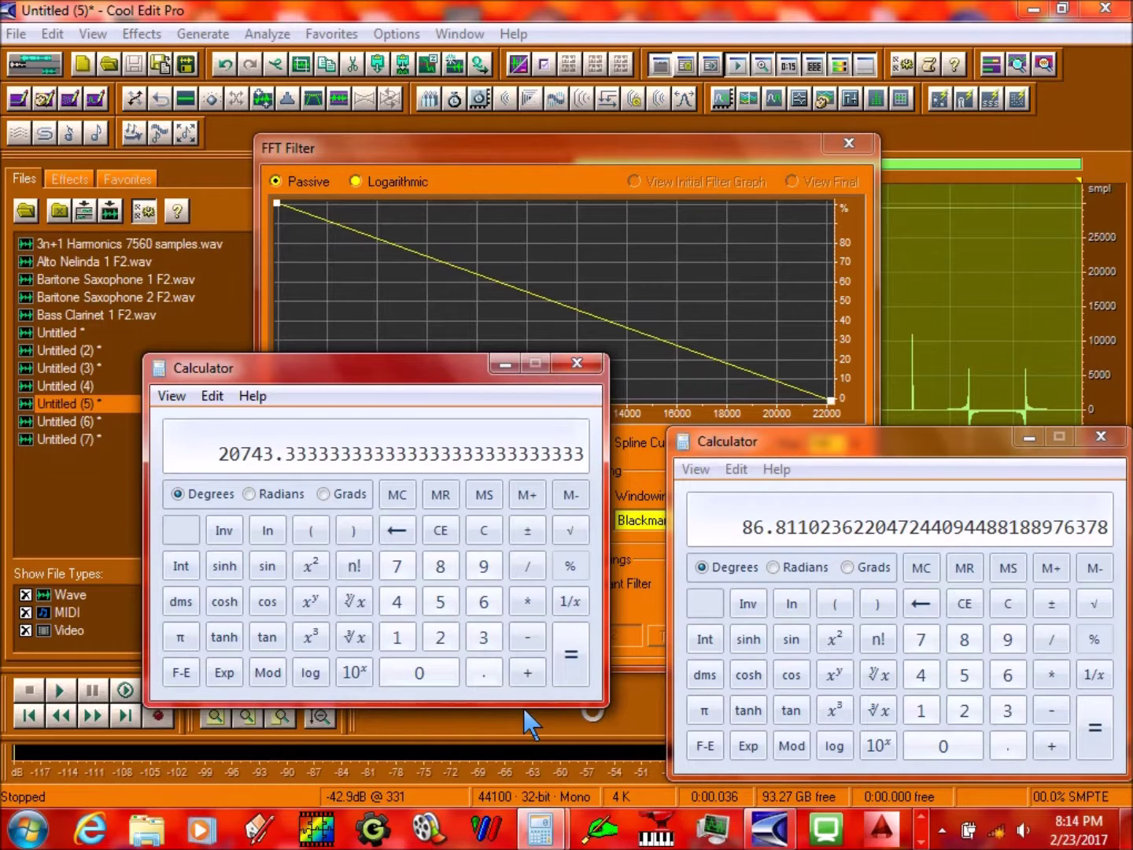
# Set both calculators aside, turn off Spline Curves and keep the filter at 100% up to a sharp drop at about 20743.33 Hz
pyautogui.click(506, 365)
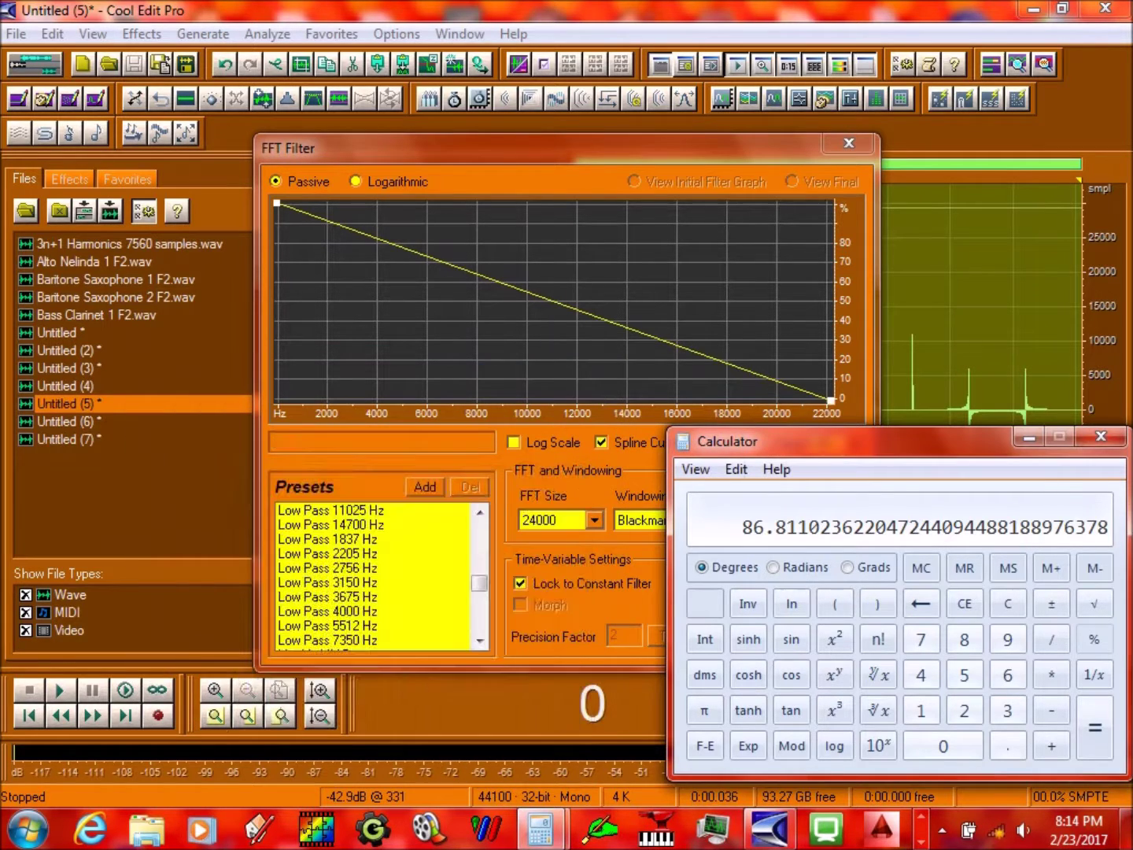
pyautogui.click(1028, 438)
pyautogui.moveTo(569, 307); pyautogui.dragTo(592, 203)
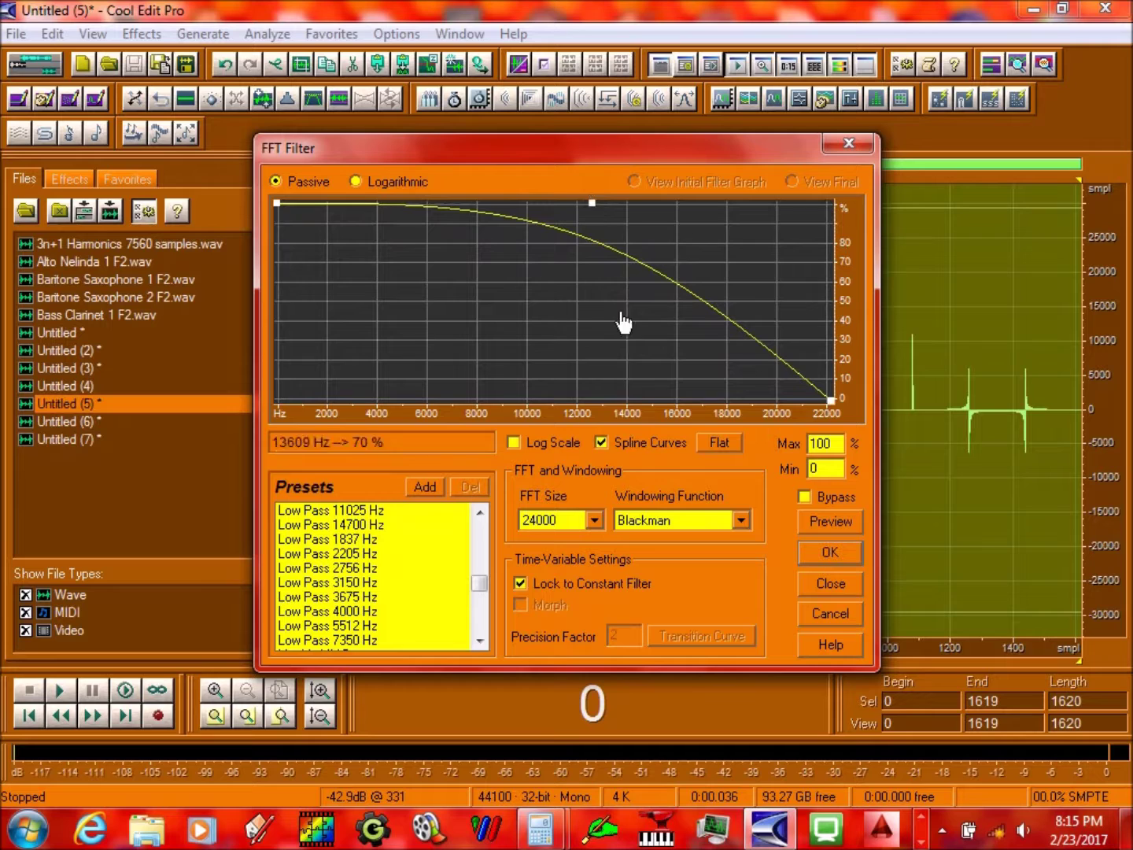
pyautogui.click(613, 442)
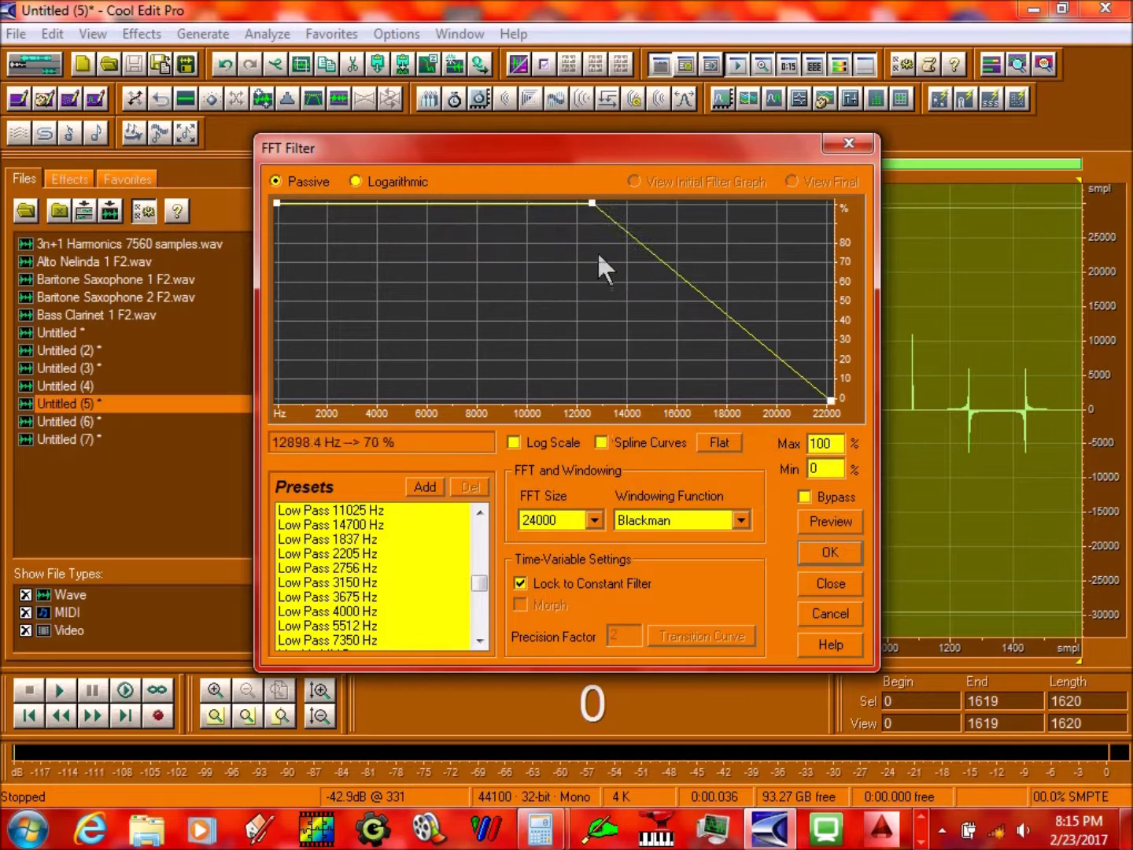
pyautogui.doubleClick(592, 203)
pyautogui.write('3333333')
pyautogui.press('Return')
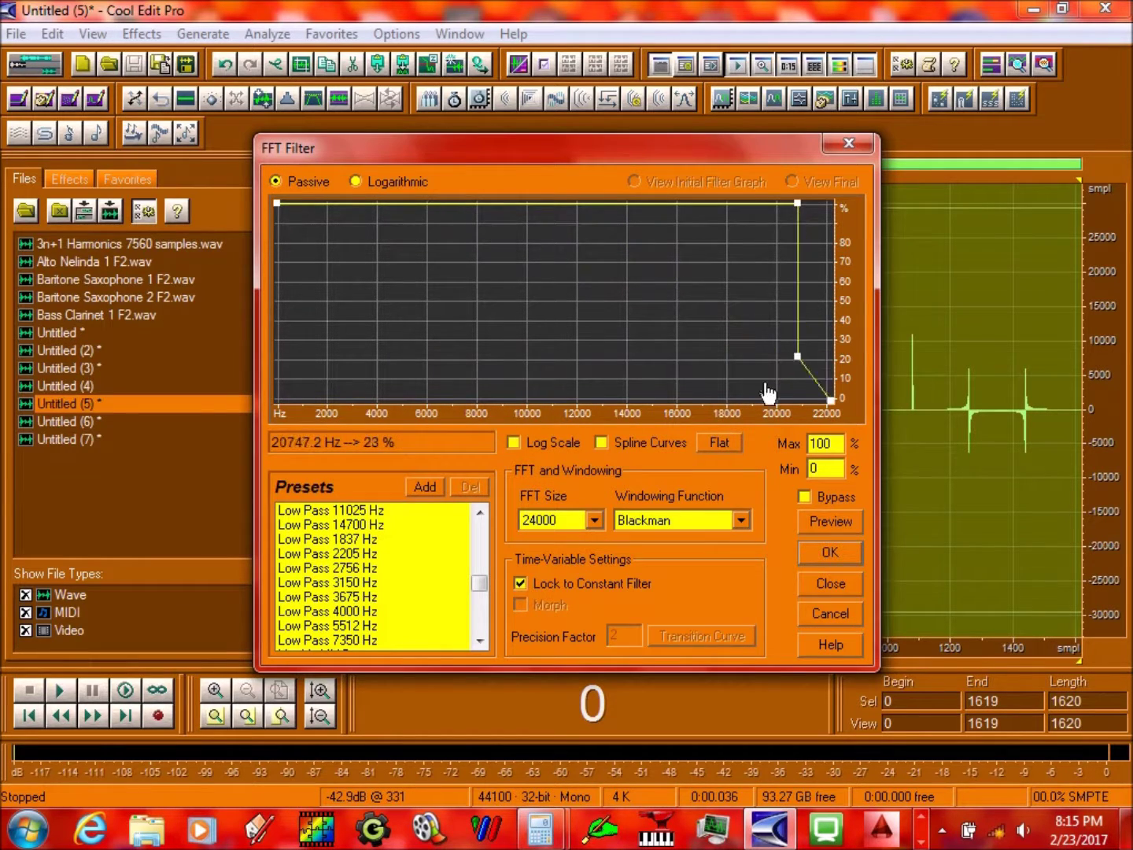
# Apply the FFT filter to Untitled (5) and play the whole waveform
pyautogui.click(829, 554)
pyautogui.doubleClick(809, 482)
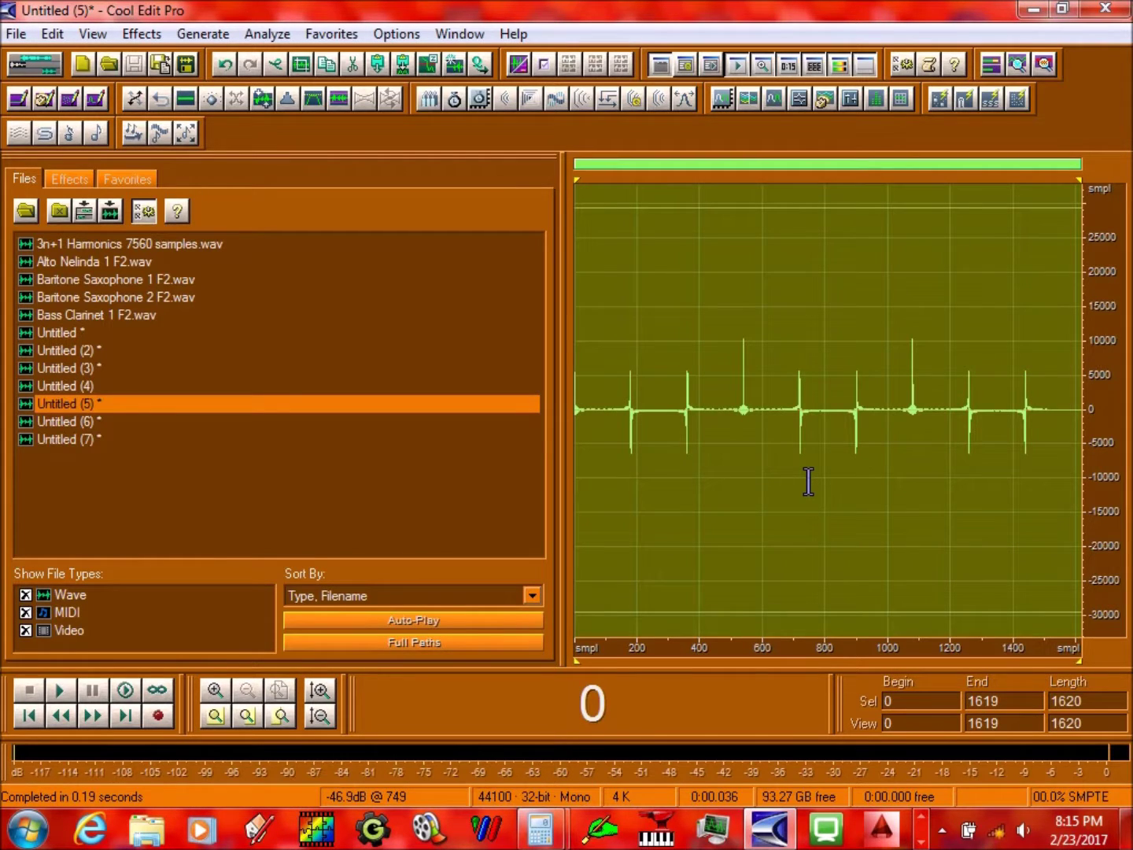
pyautogui.press('space')
# Extend Untitled (6) to three consecutive cycles by copying its 540-sample waveform and pasting it twice at the end
pyautogui.click(224, 421)
pyautogui.hotkey('ctrl', 'c')
pyautogui.press('End')
pyautogui.hotkey('ctrl', 'v')
pyautogui.press('End')
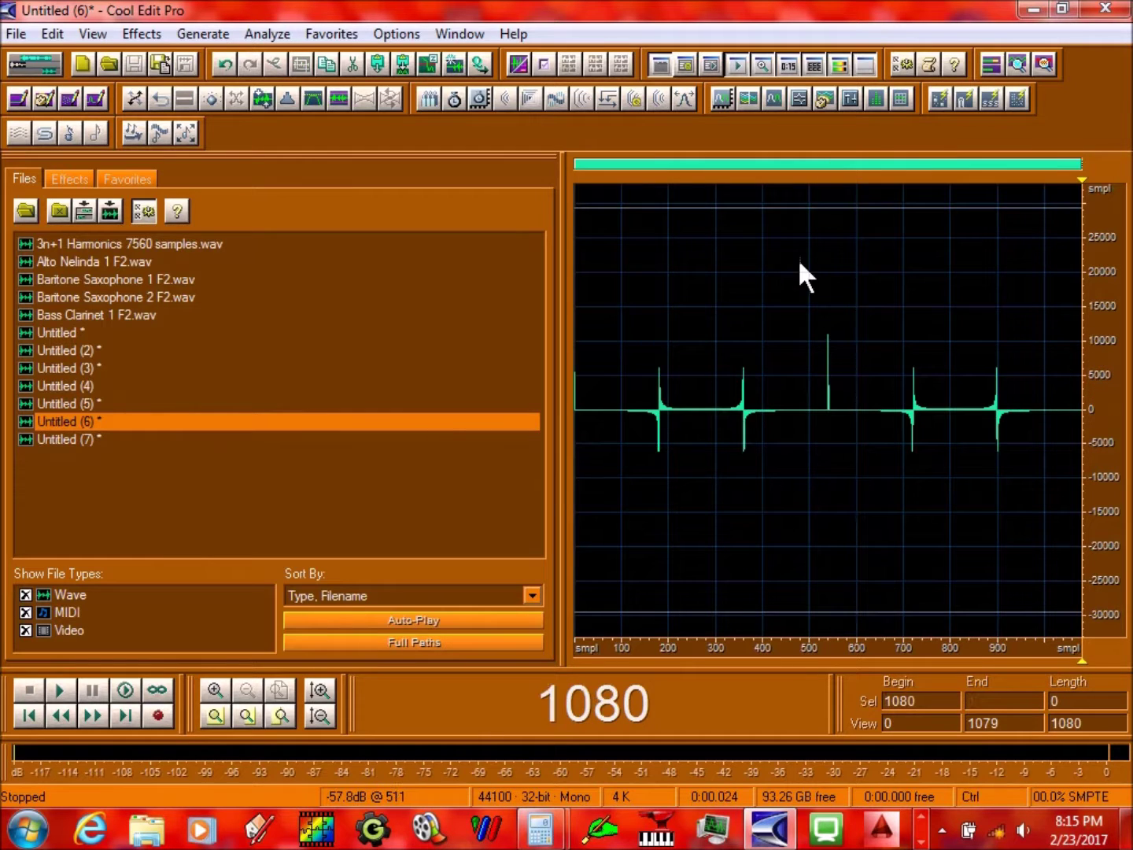
pyautogui.hotkey('ctrl', 'v')
# Select all of Untitled (6), apply the FFT Filter with the same cutoff curve and play it
pyautogui.click(799, 265)
pyautogui.doubleClick(765, 280)
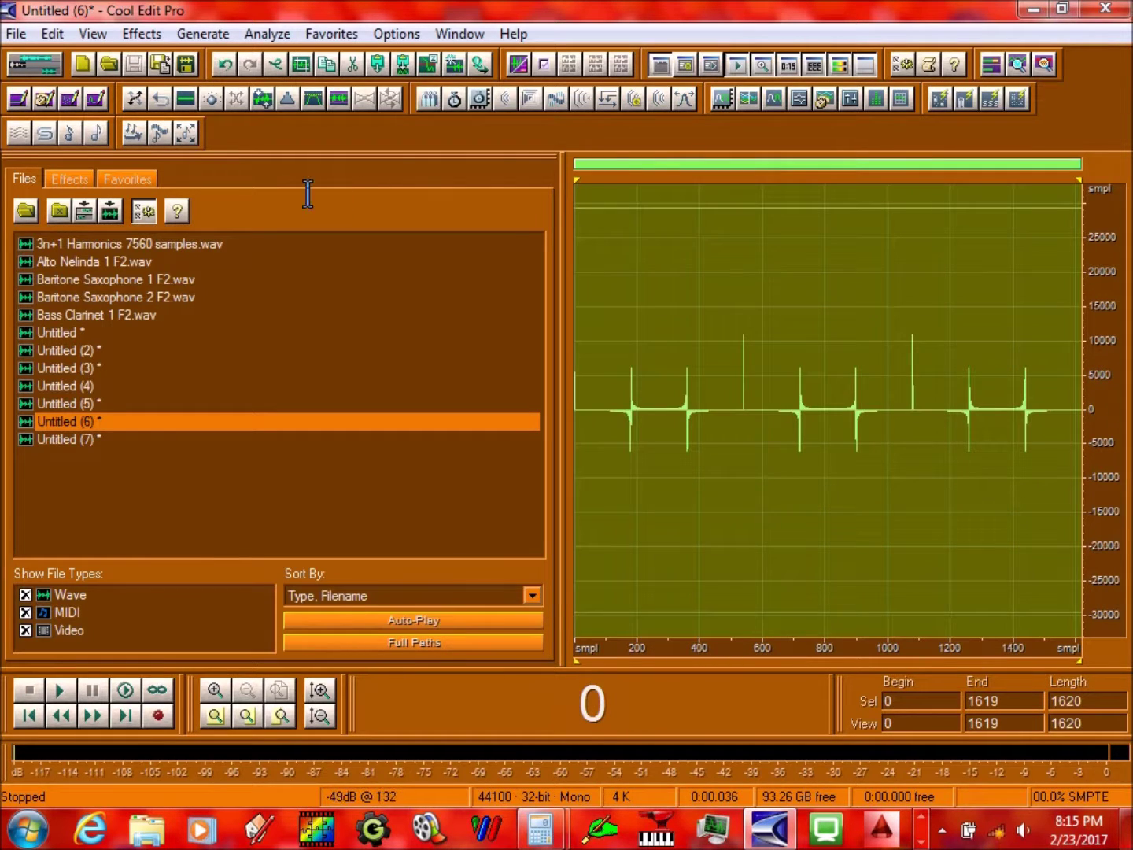
pyautogui.click(732, 103)
pyautogui.click(832, 557)
pyautogui.press('space')
# Extend Untitled (7) to three consecutive cycles by pasting its 540-sample waveform twice at the end
pyautogui.click(311, 448)
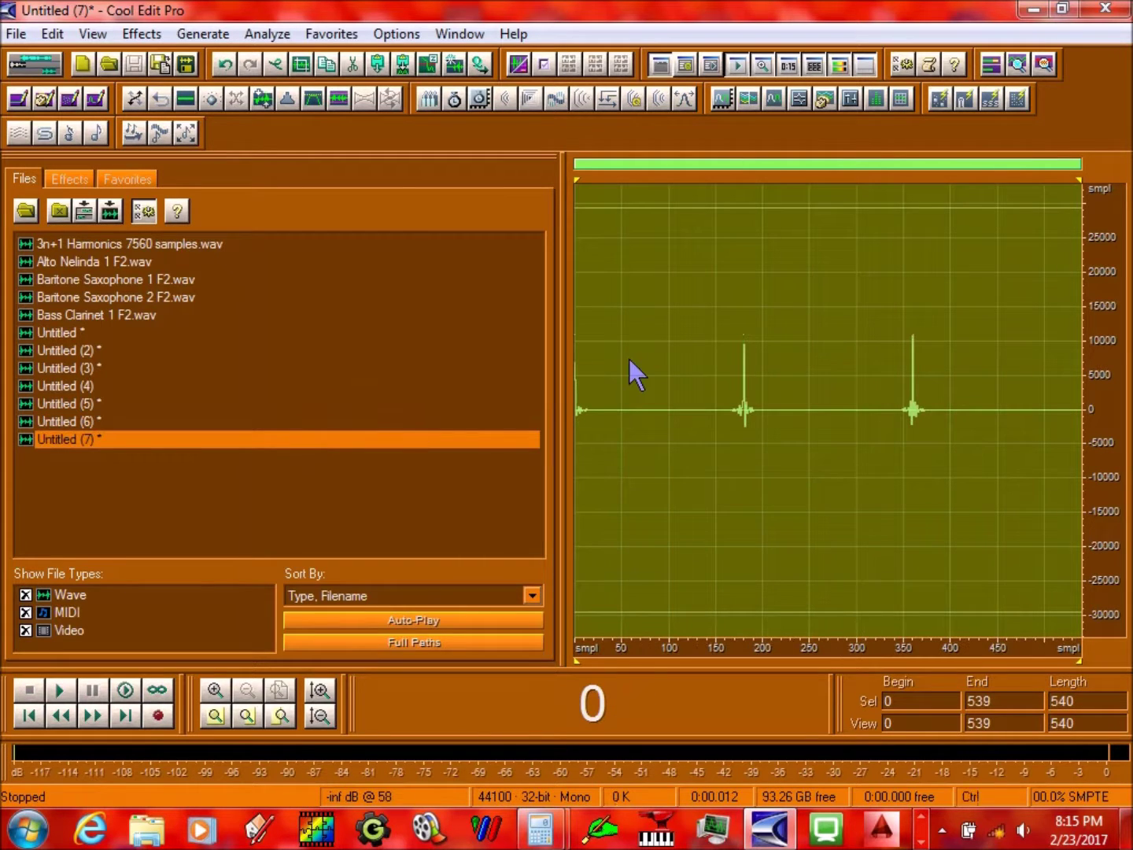
pyautogui.click(1082, 324)
pyautogui.hotkey('ctrl', 'v')
pyautogui.click(1087, 318)
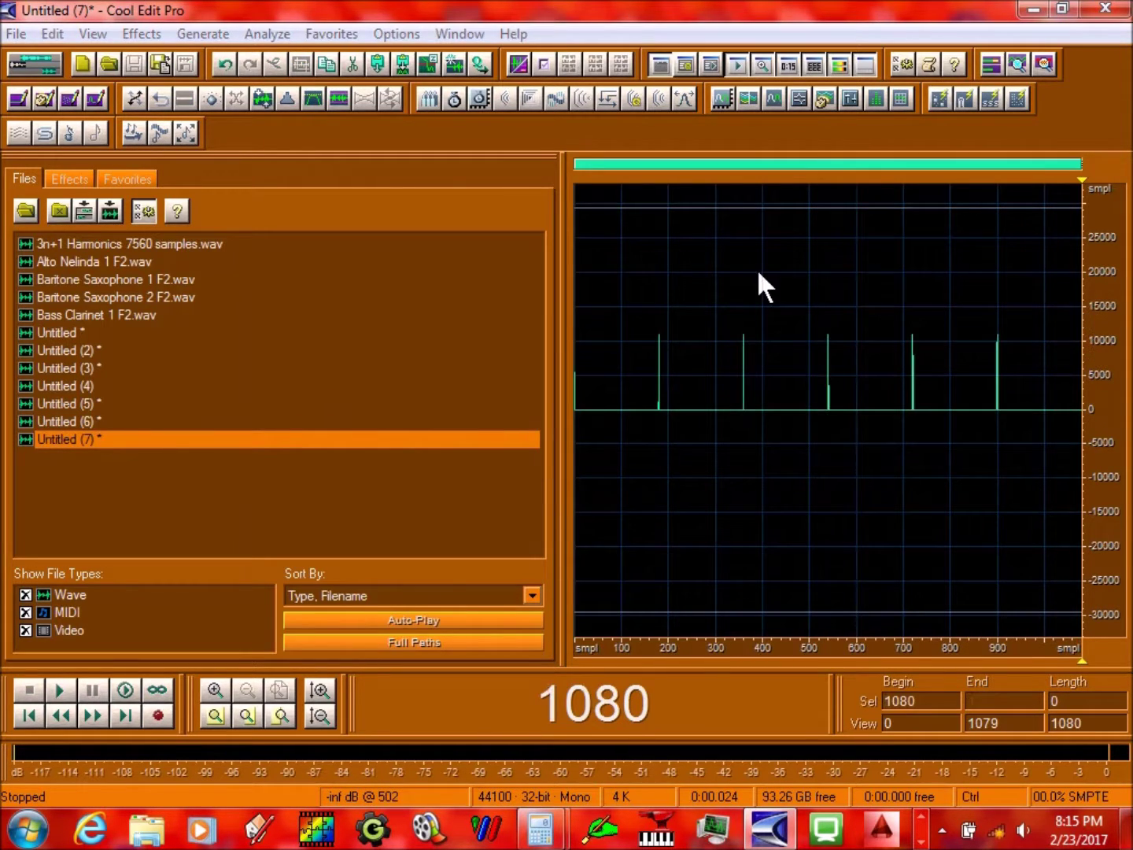
pyautogui.hotkey('ctrl', 'v')
# Select all of Untitled (7), apply the FFT Filter with the same cutoff curve and play it
pyautogui.click(759, 270)
pyautogui.click(768, 224)
pyautogui.doubleClick(767, 226)
pyautogui.click(748, 101)
pyautogui.click(833, 555)
pyautogui.press('space')
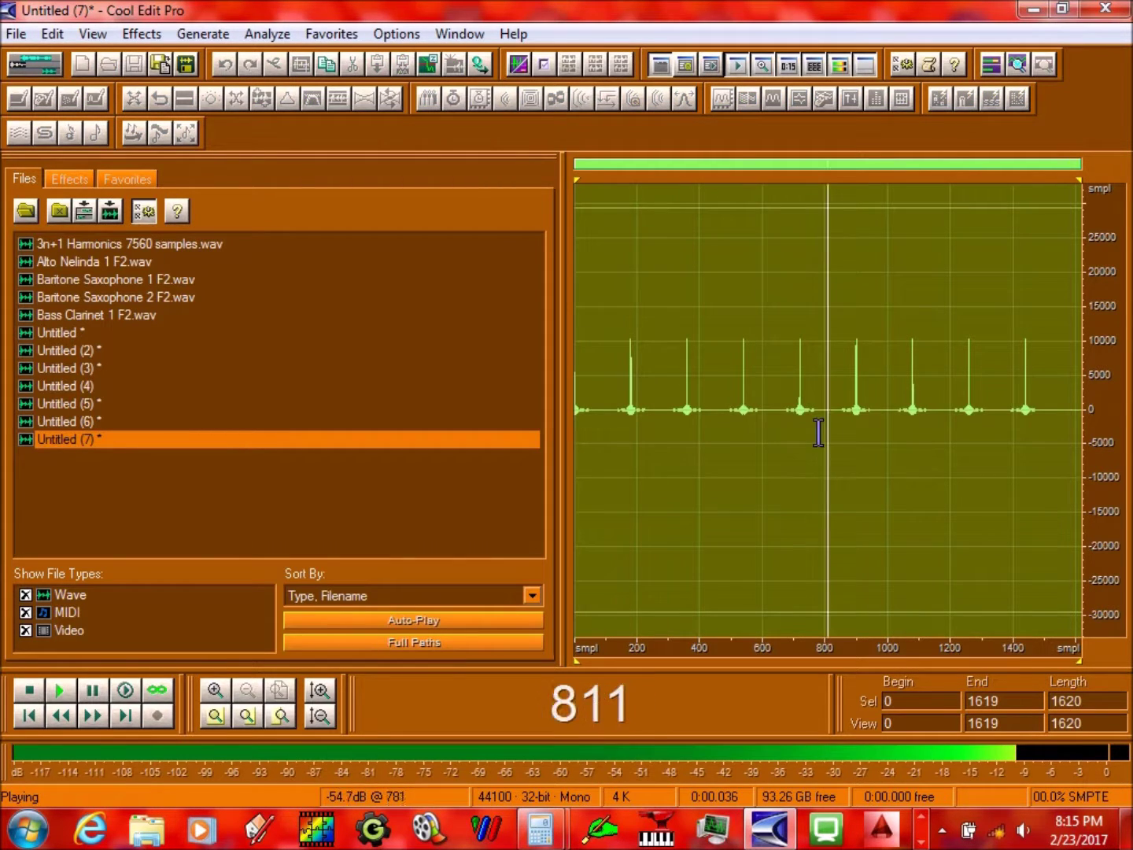
pyautogui.press('space')
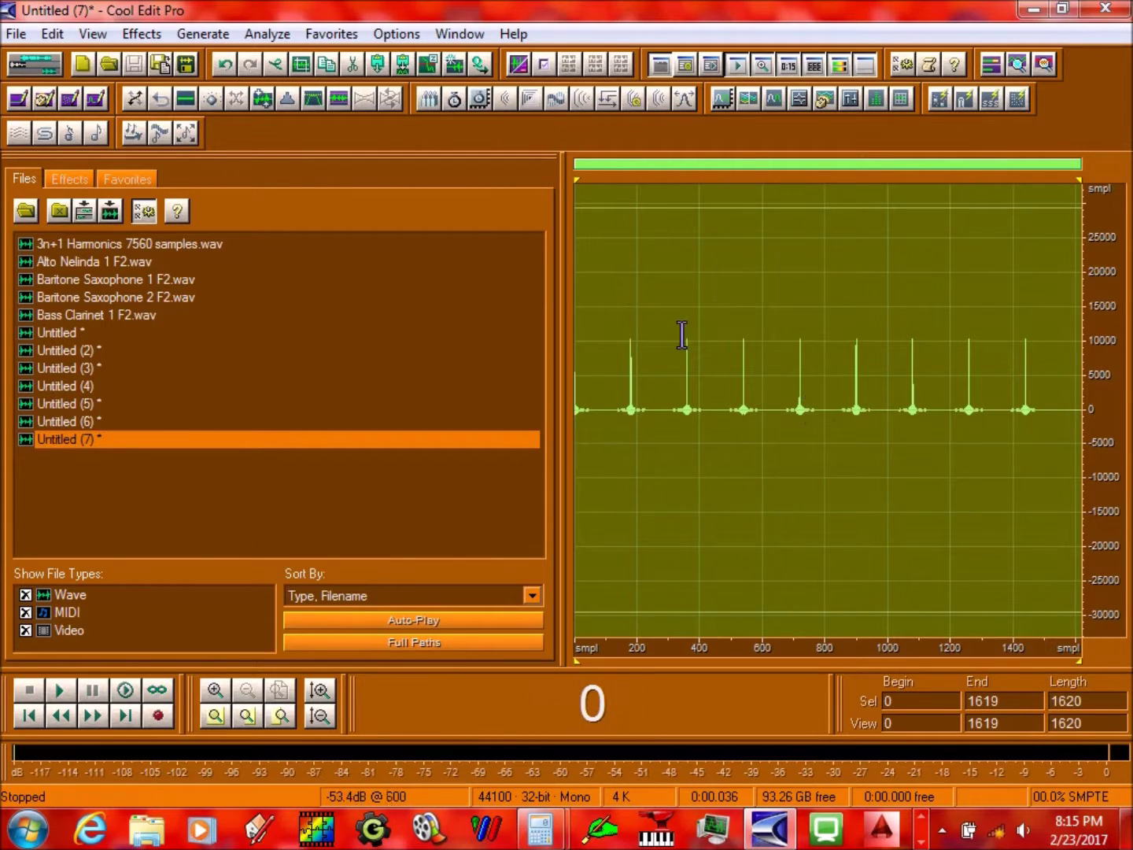
# Start a Stretch on Untitled (7), and divide the calculated cutoff frequency by 220.5 in Calculator to get the percentage ratio
pyautogui.click(186, 133)
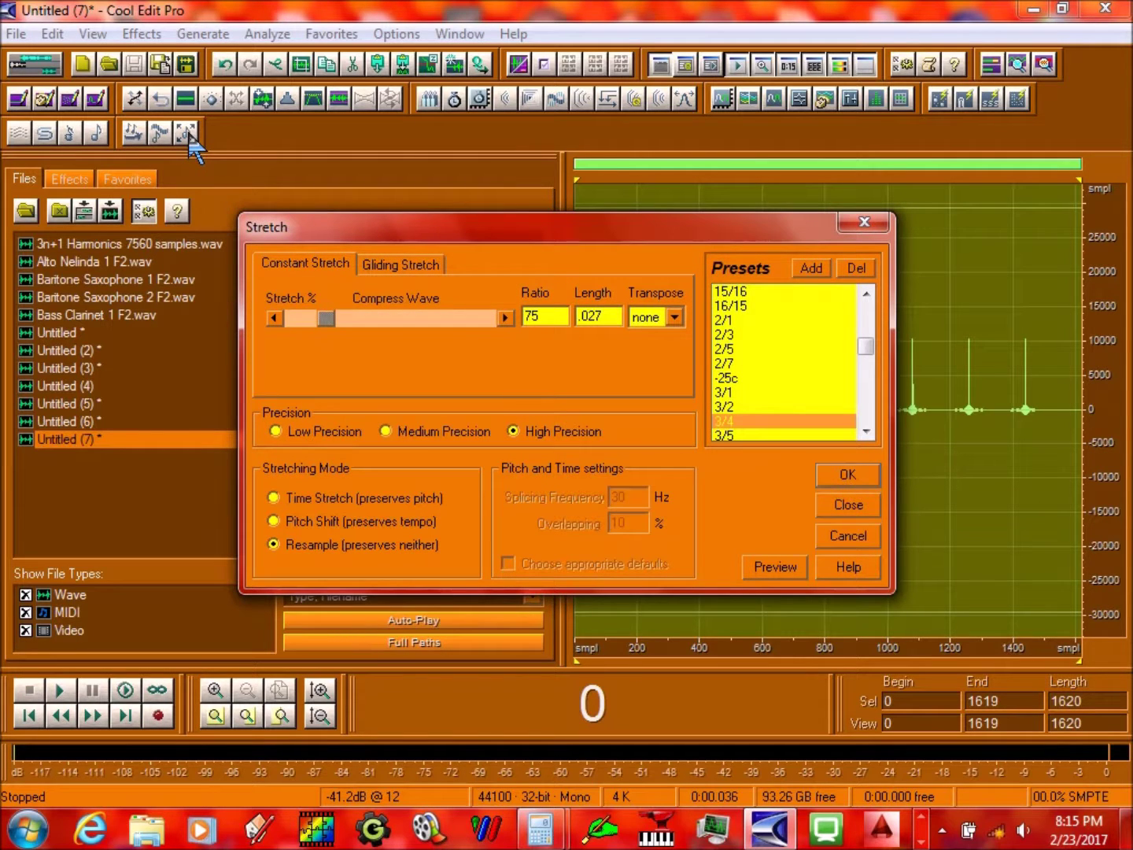
pyautogui.moveTo(555, 839)
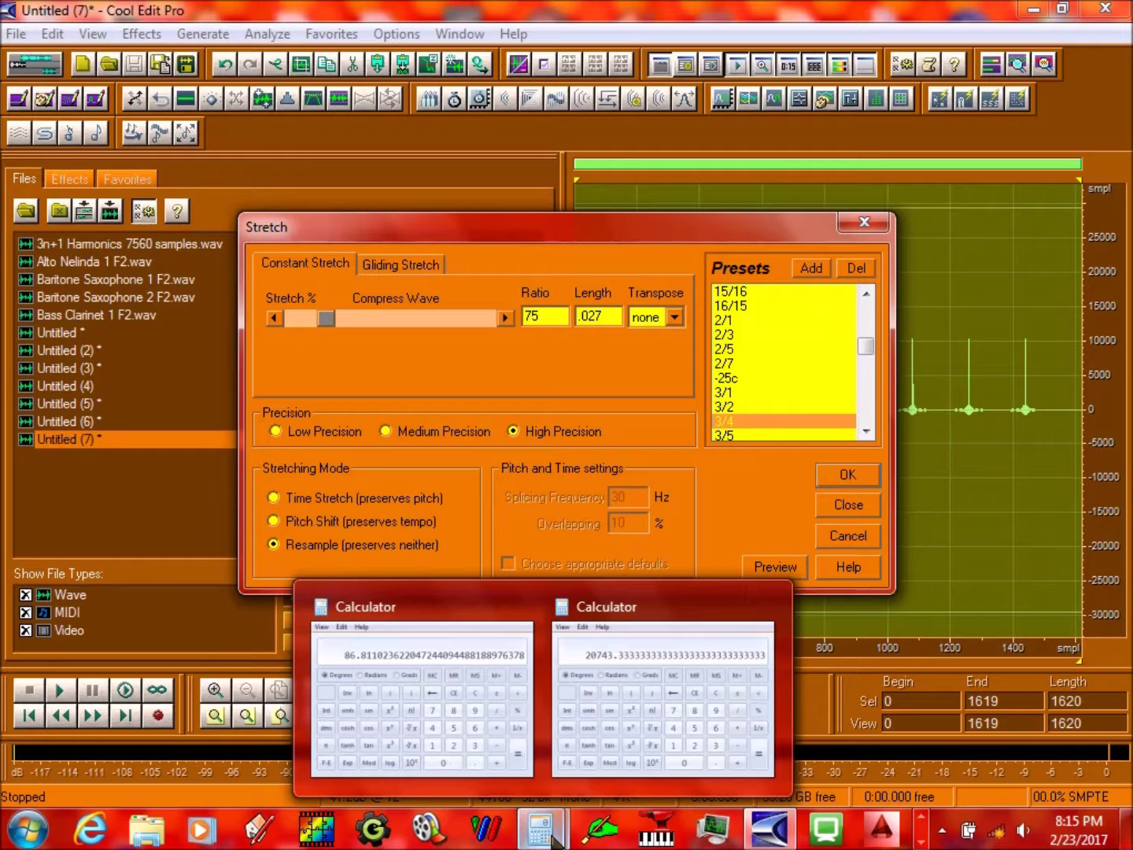
pyautogui.click(655, 733)
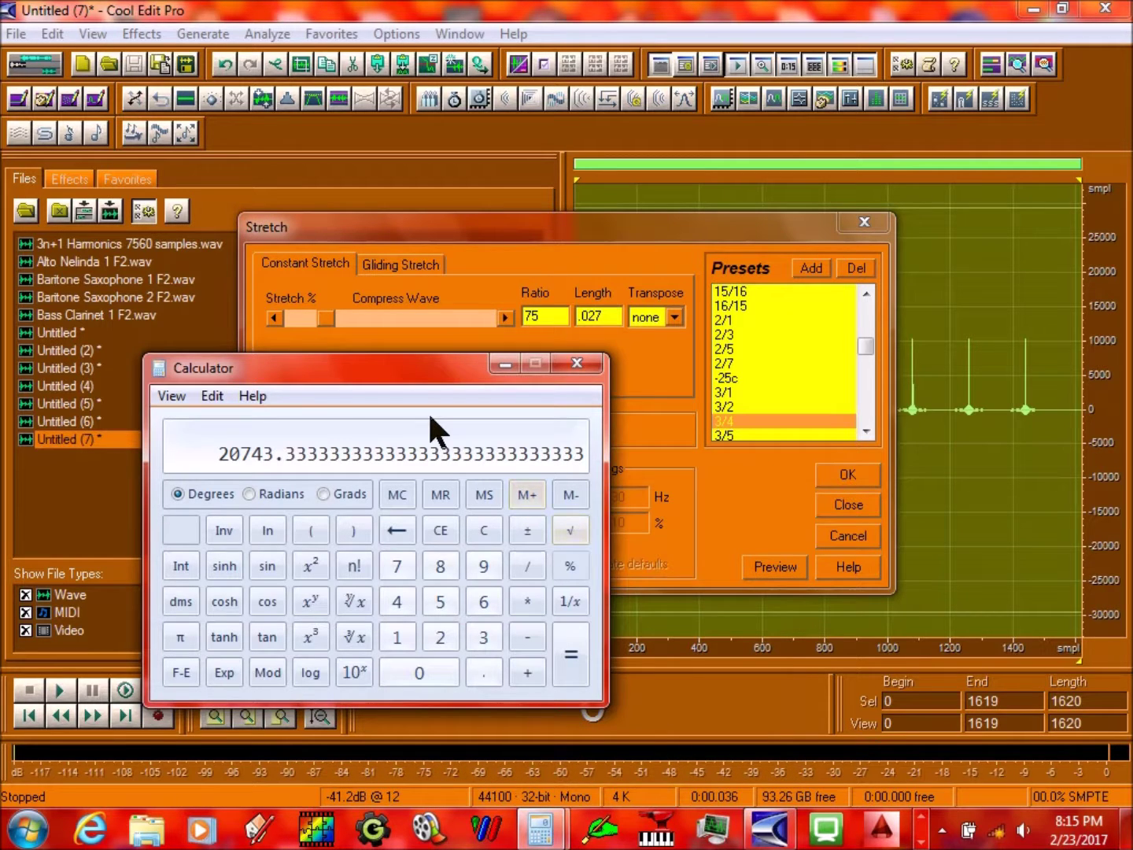
pyautogui.press('/')
pyautogui.write('220')
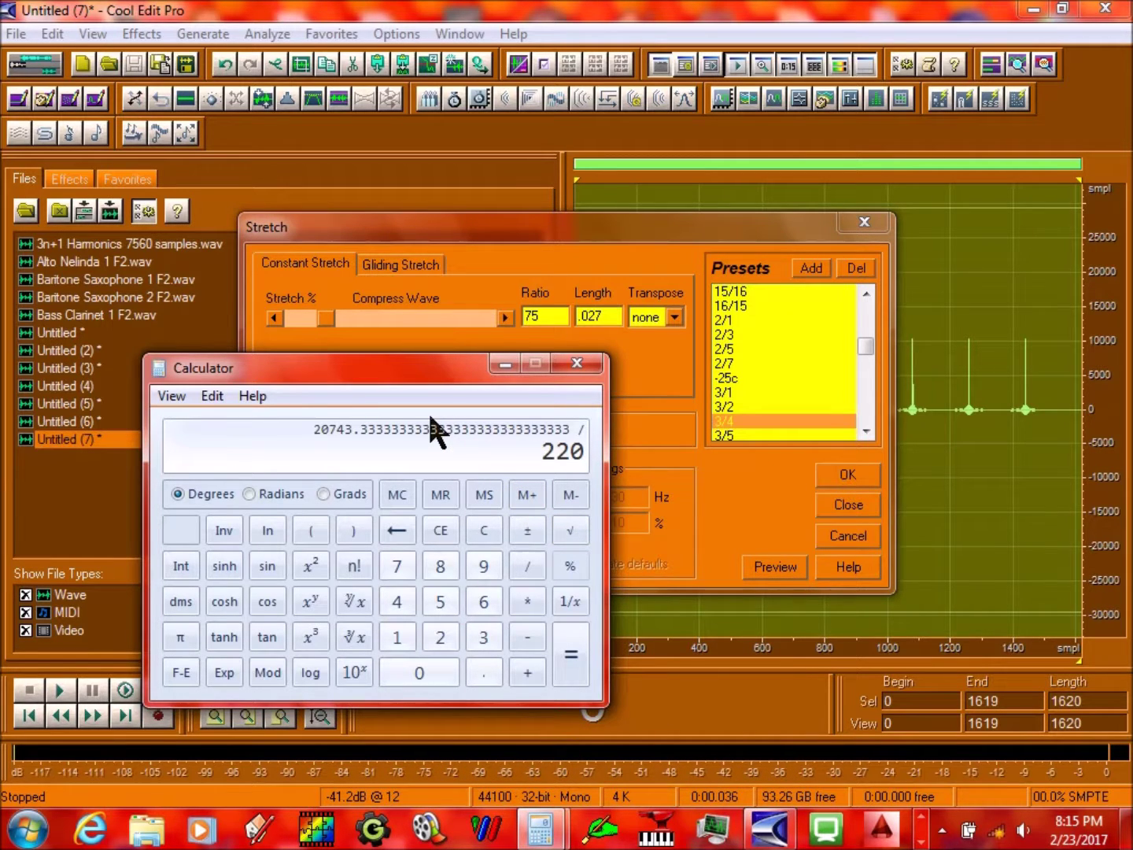
pyautogui.write('.5')
pyautogui.press('Return')
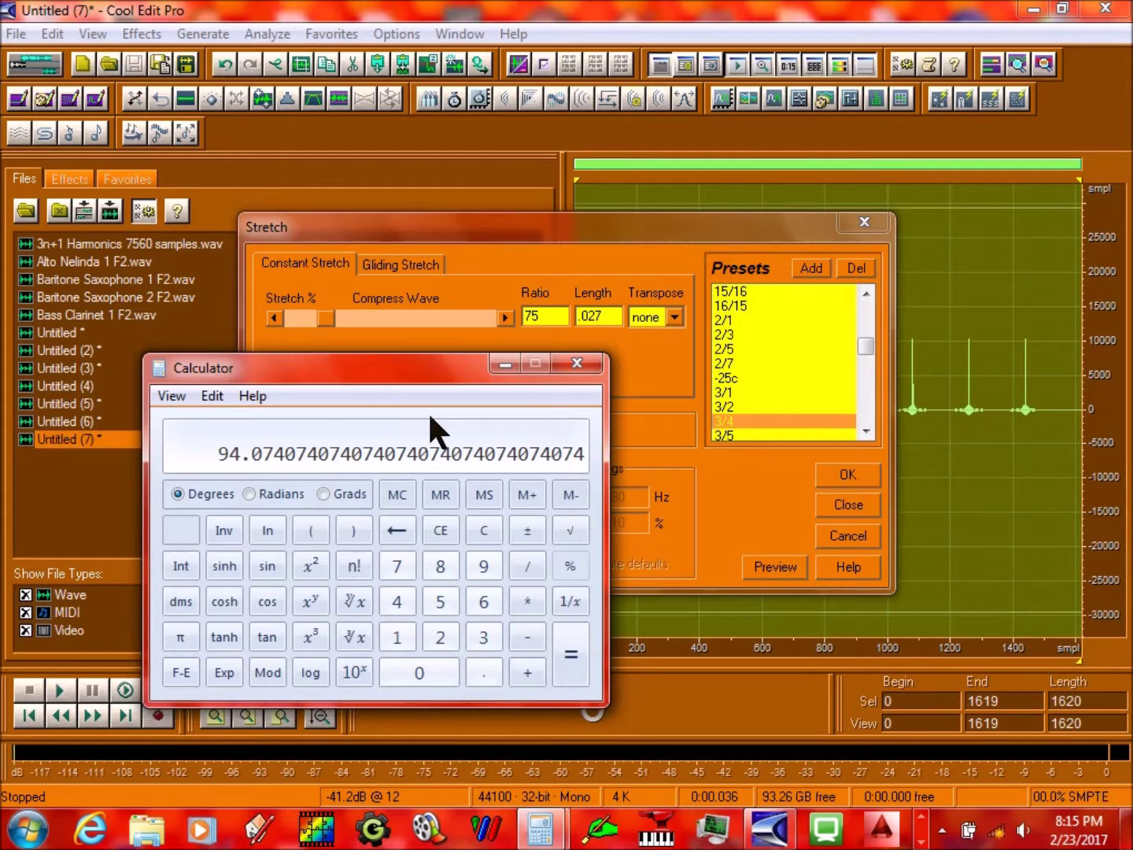
# Set the Stretch ratio to the calculated 94.074074 and resample all of Untitled (7)
pyautogui.click(507, 364)
pyautogui.doubleClick(547, 321)
pyautogui.hotkey('ctrl', 'v')
pyautogui.press('Return')
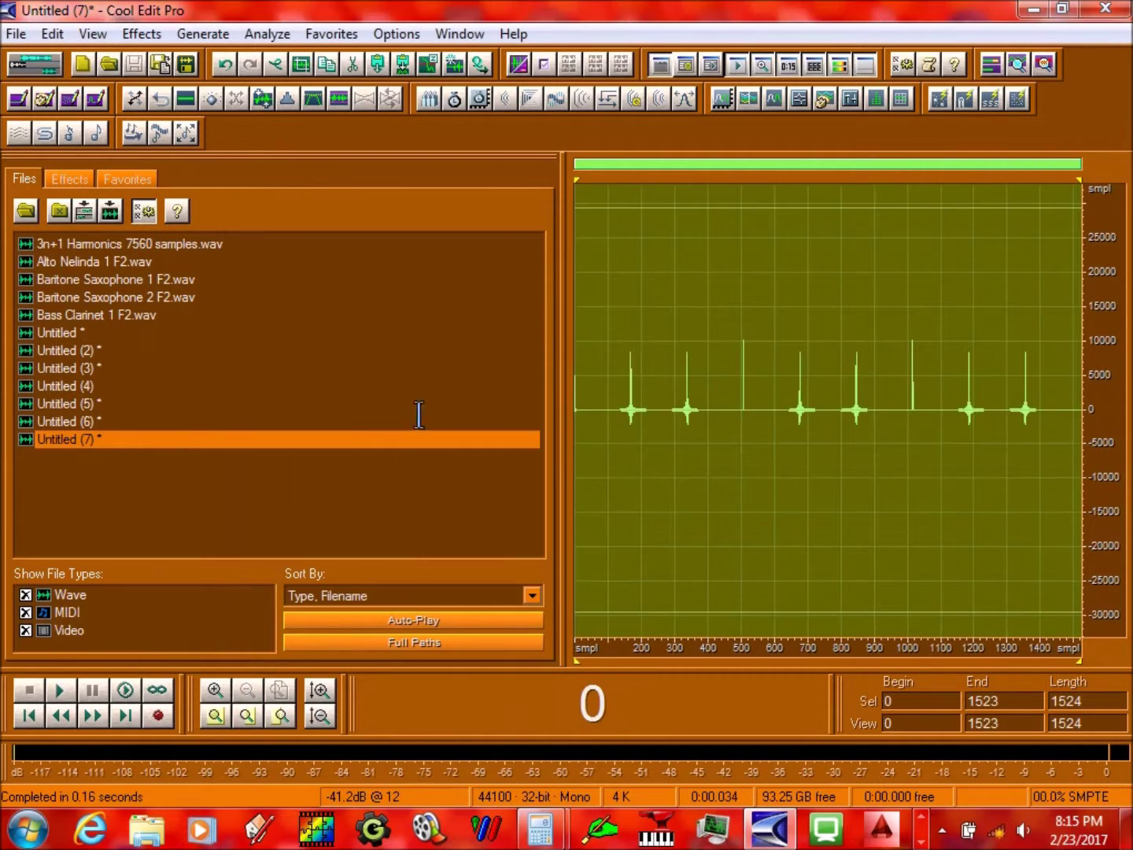
# Stretch all of Untitled (6) in Resample mode with the same 94.074074 ratio
pyautogui.click(196, 422)
pyautogui.click(185, 133)
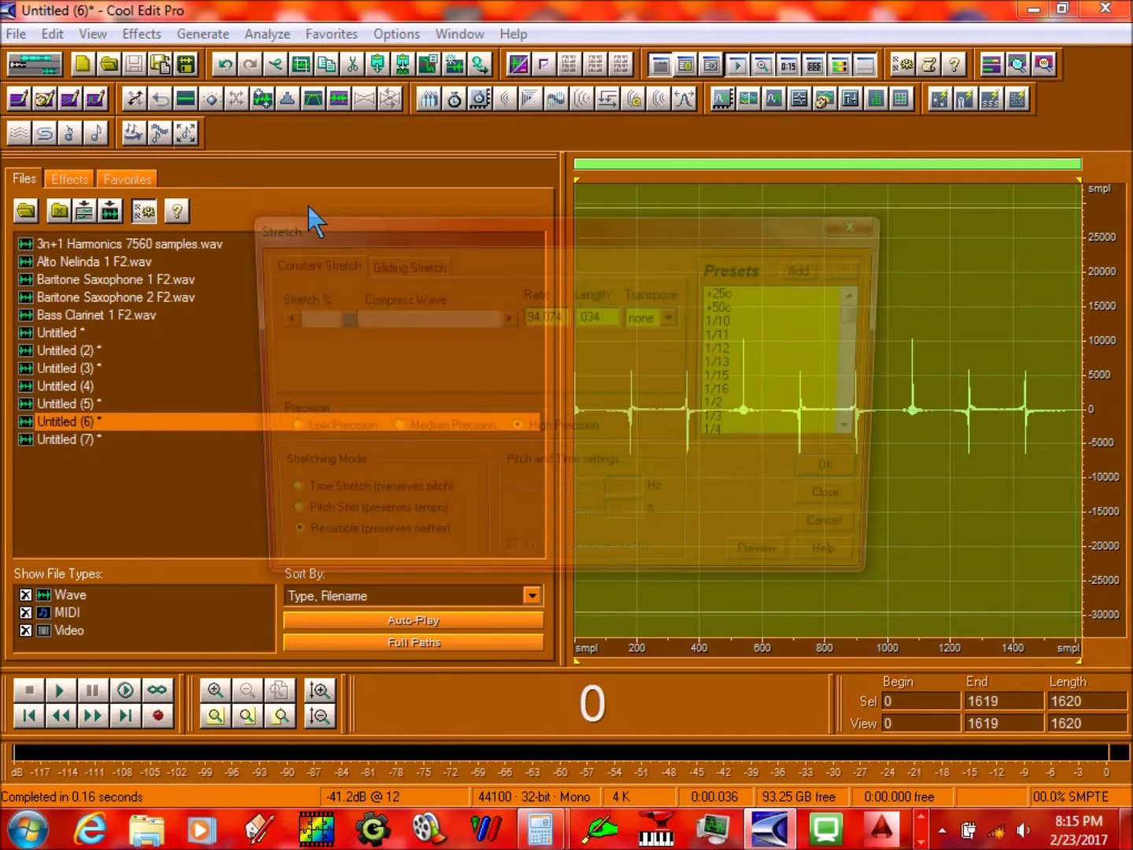
pyautogui.press('Return')
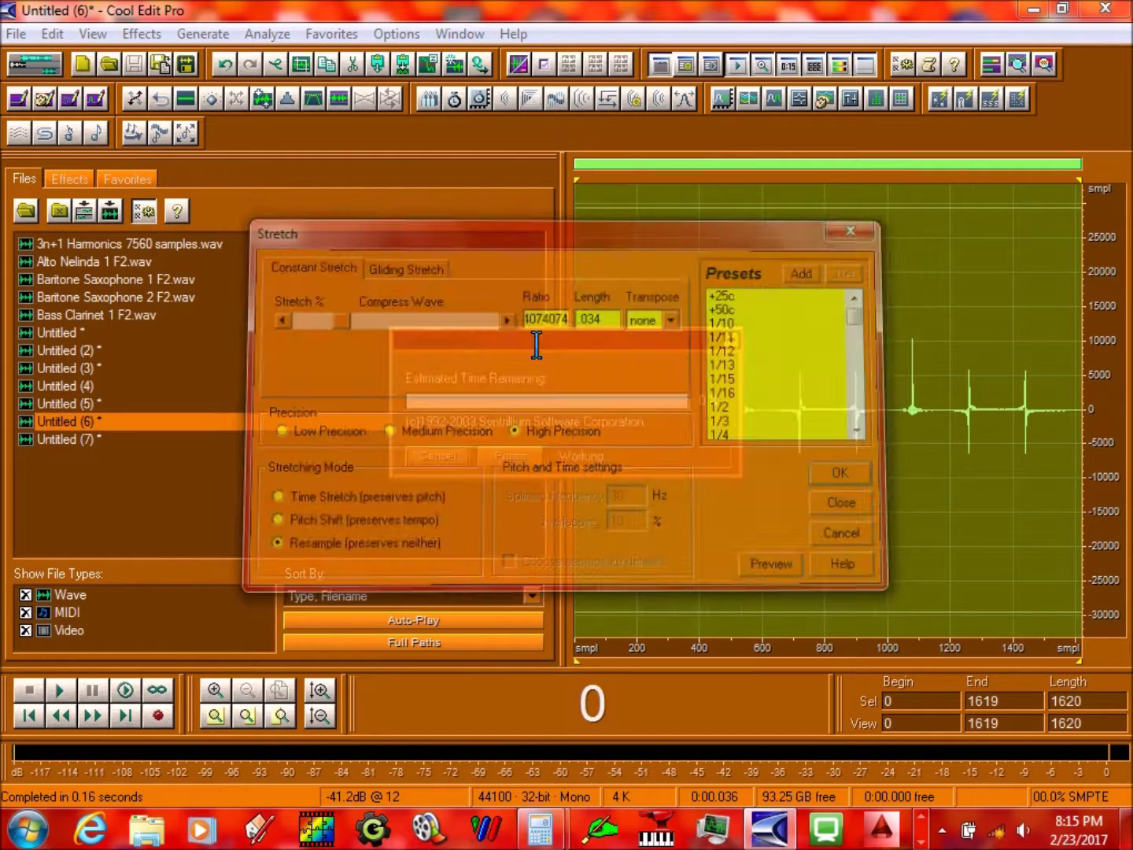
# Play Untitled (5), resample it with a Stretch ratio of 94.074074 and play the result
pyautogui.click(308, 402)
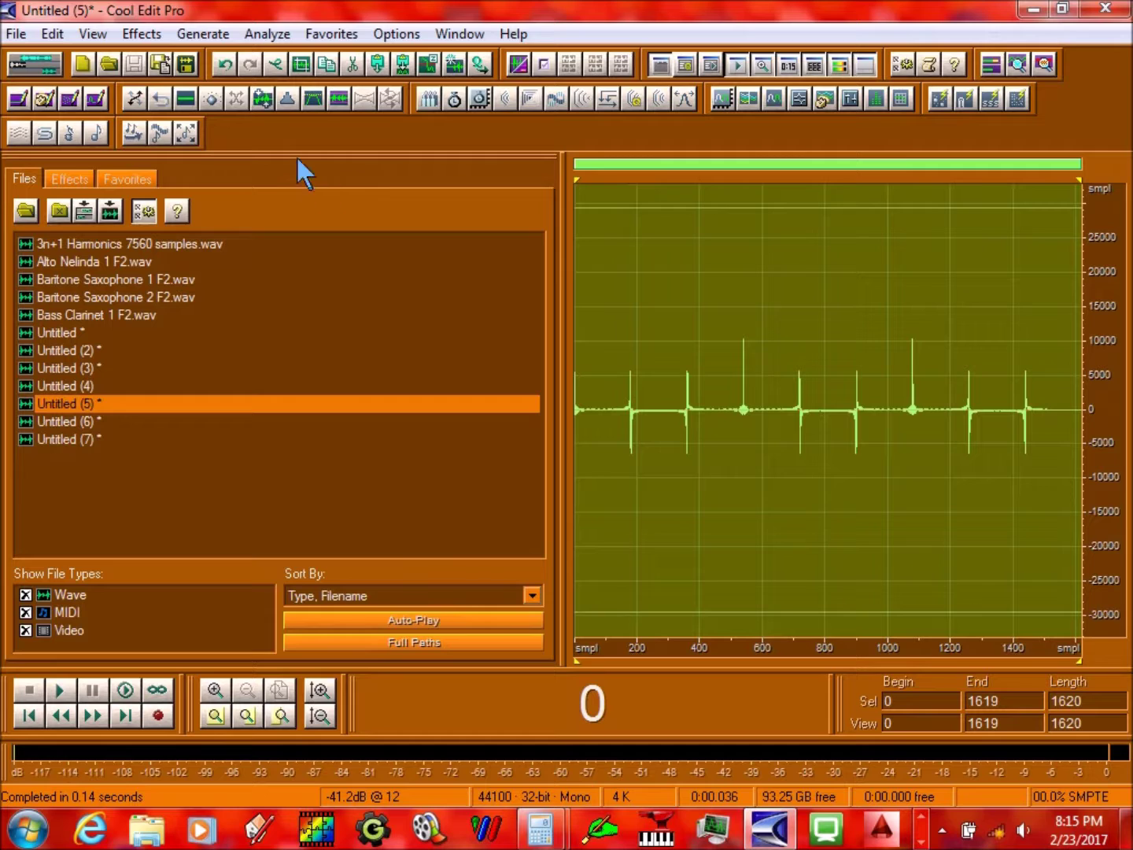
pyautogui.press('space')
pyautogui.click(186, 133)
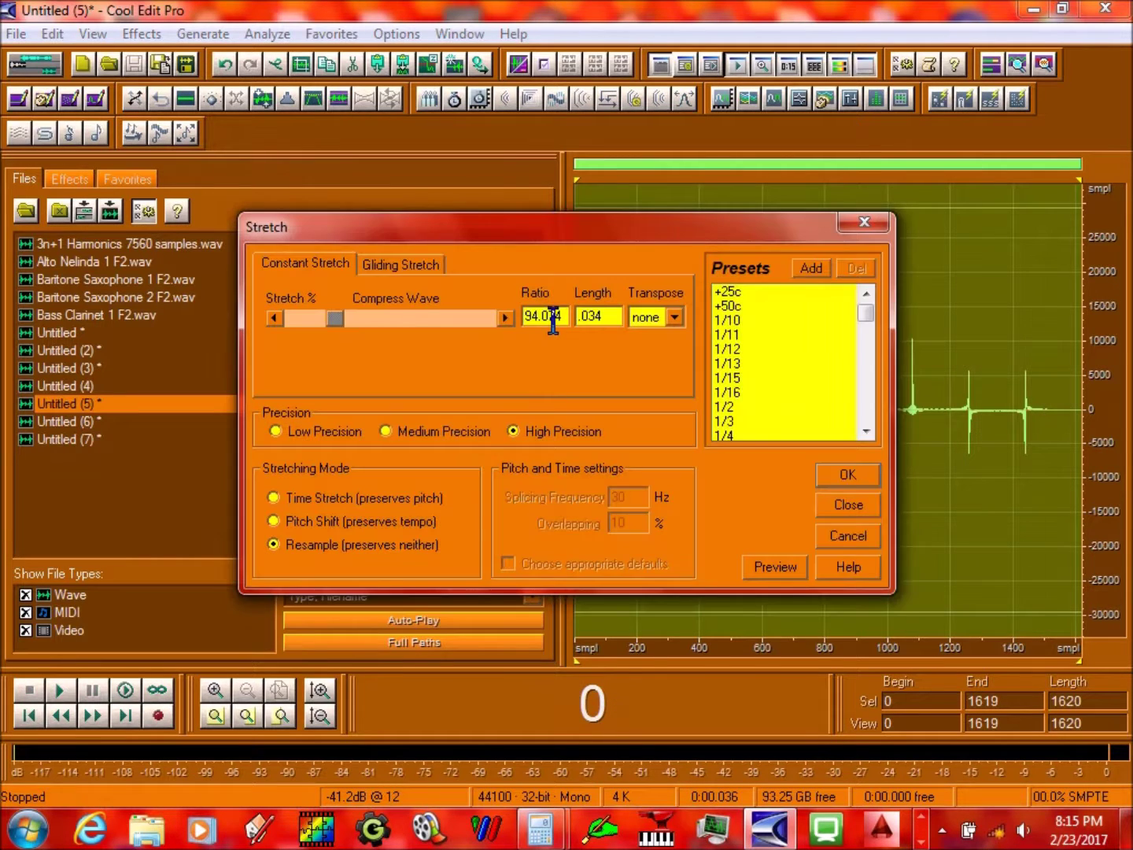
pyautogui.press('Return')
pyautogui.press('space')
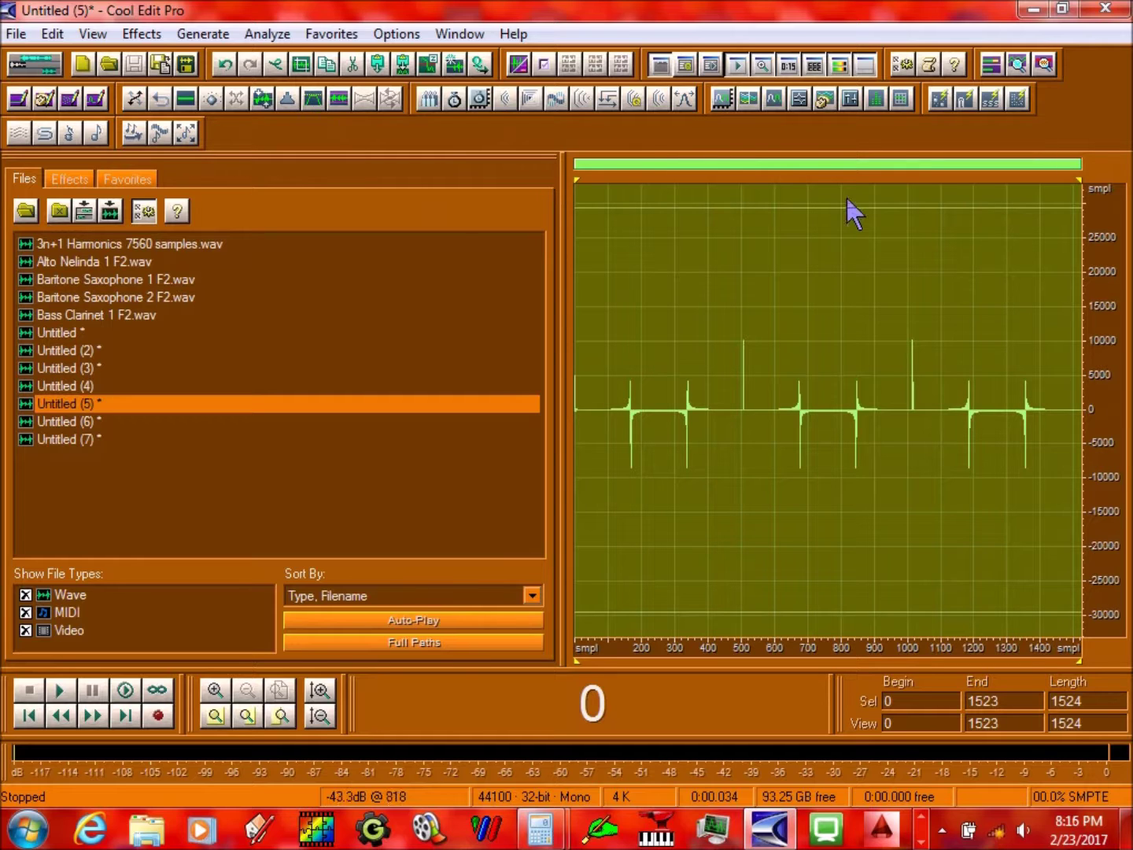
# Start an Amplify on Untitled (5), and in Calculator take the reciprocal of 94.074074 and multiply it by 10000
pyautogui.click(212, 100)
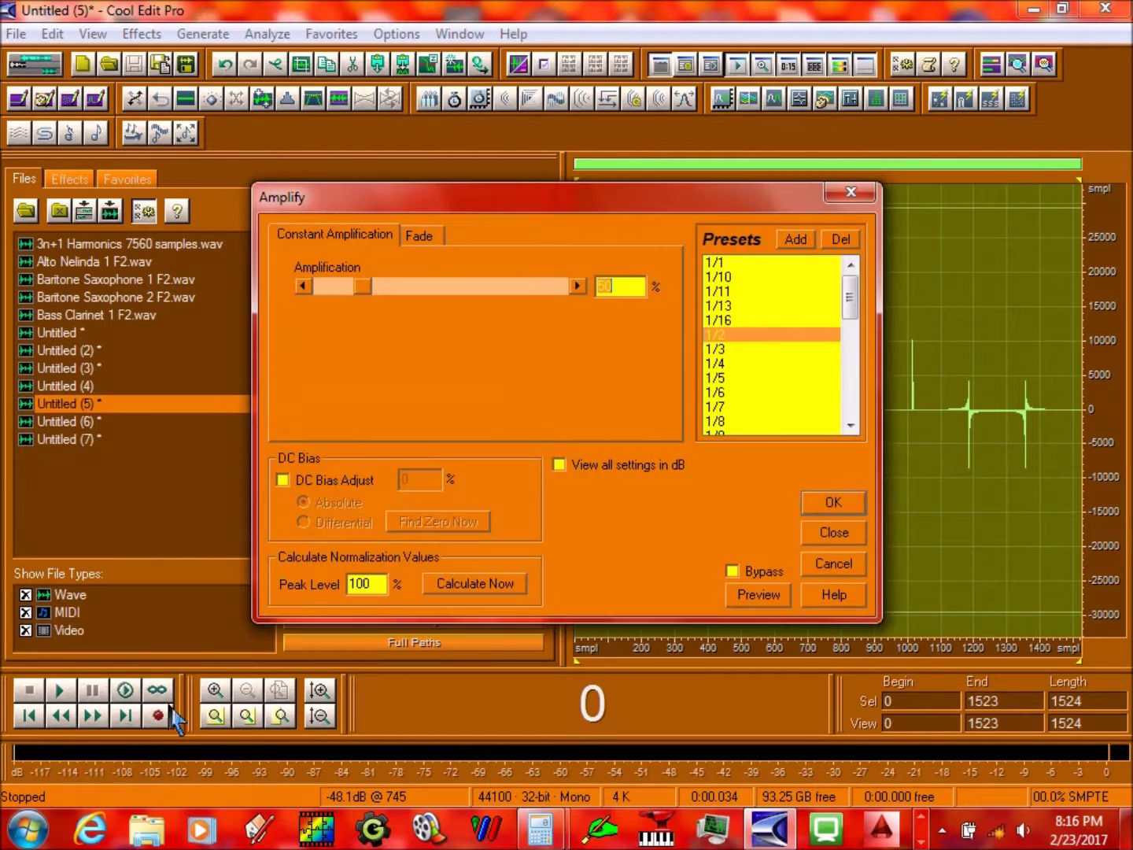
pyautogui.moveTo(540, 836)
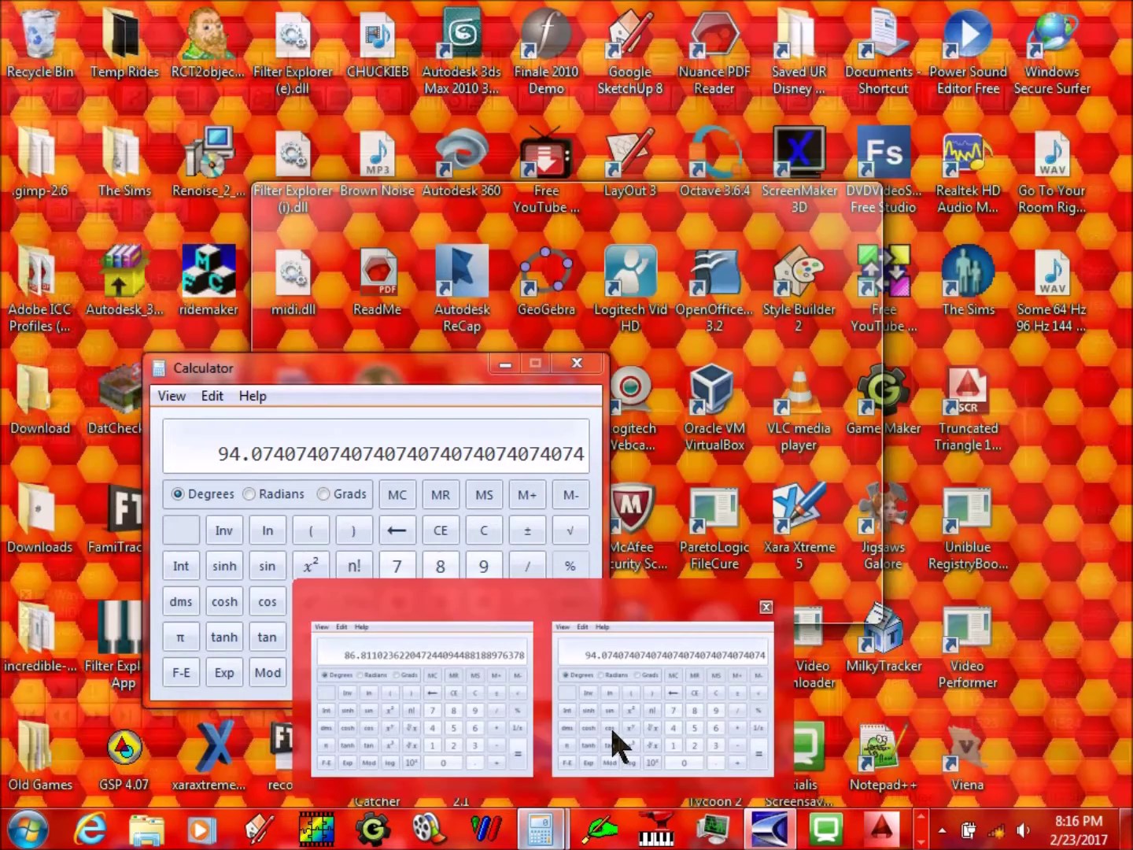
pyautogui.click(610, 725)
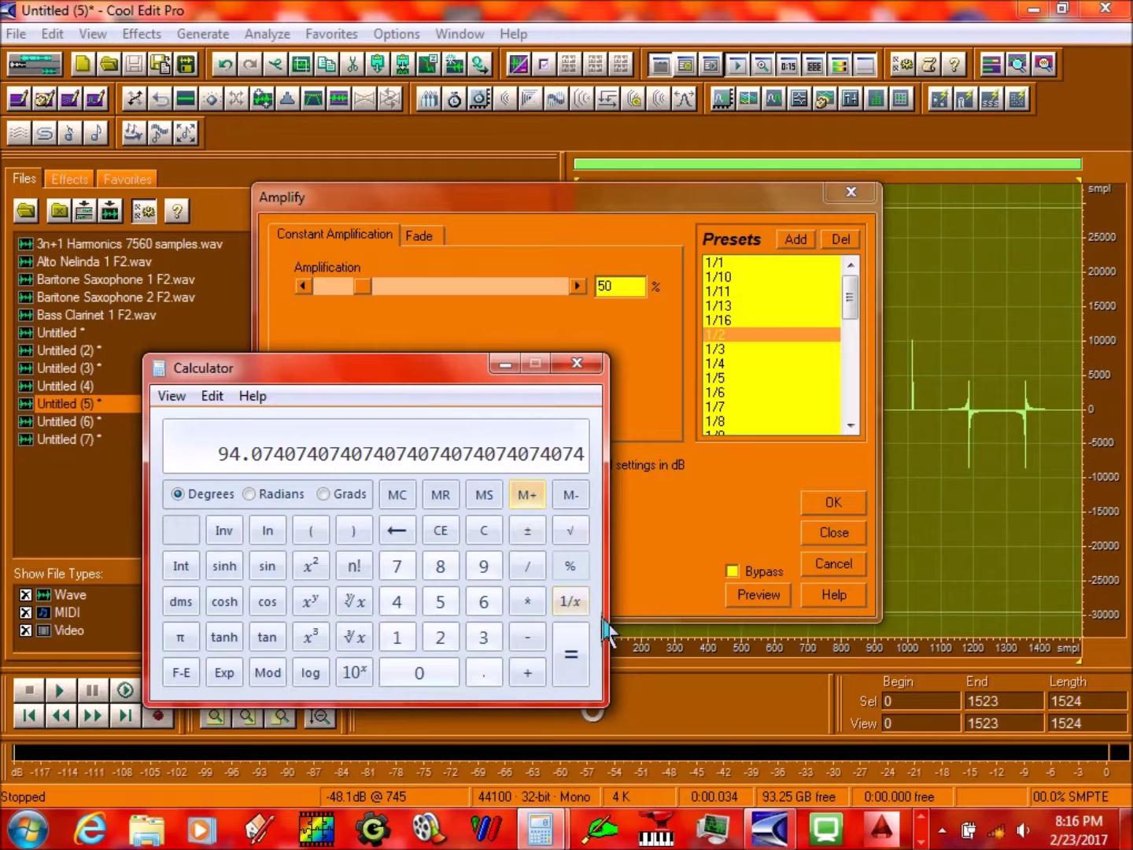
pyautogui.click(562, 600)
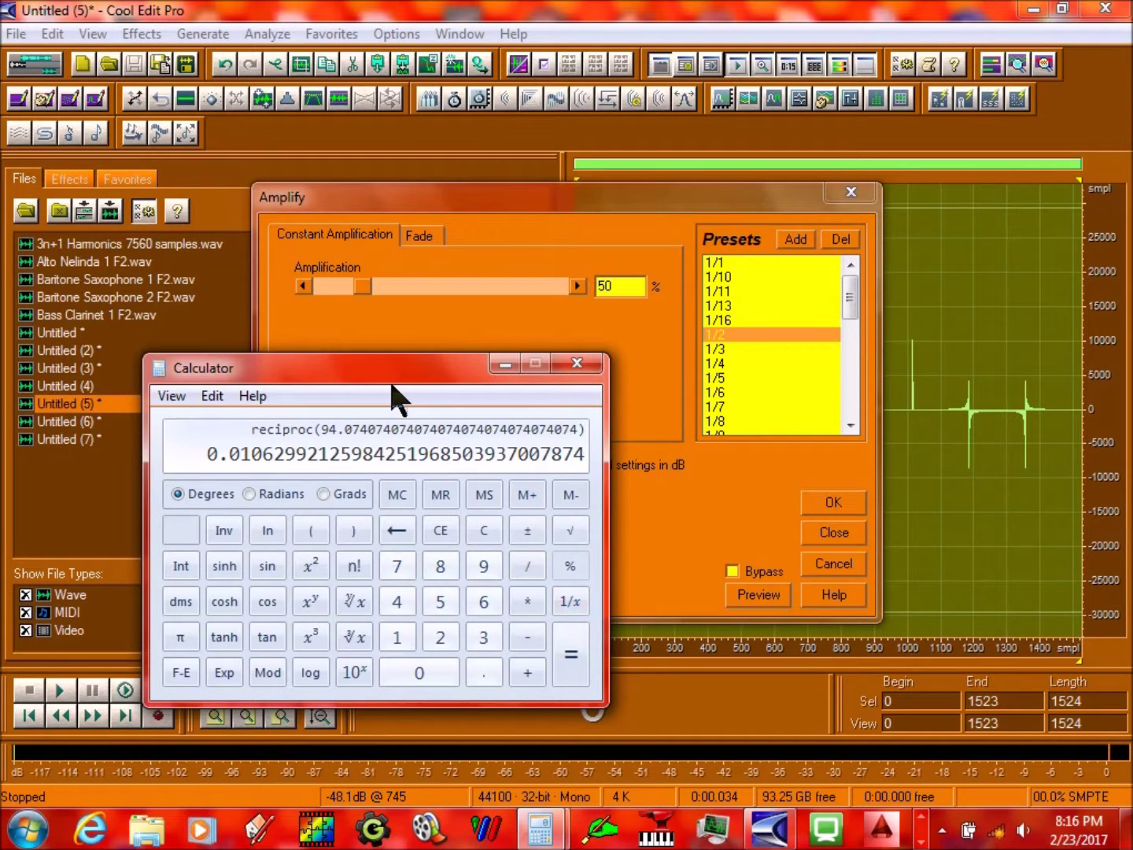
pyautogui.write('* 1000')
pyautogui.write('0')
pyautogui.press('Return')
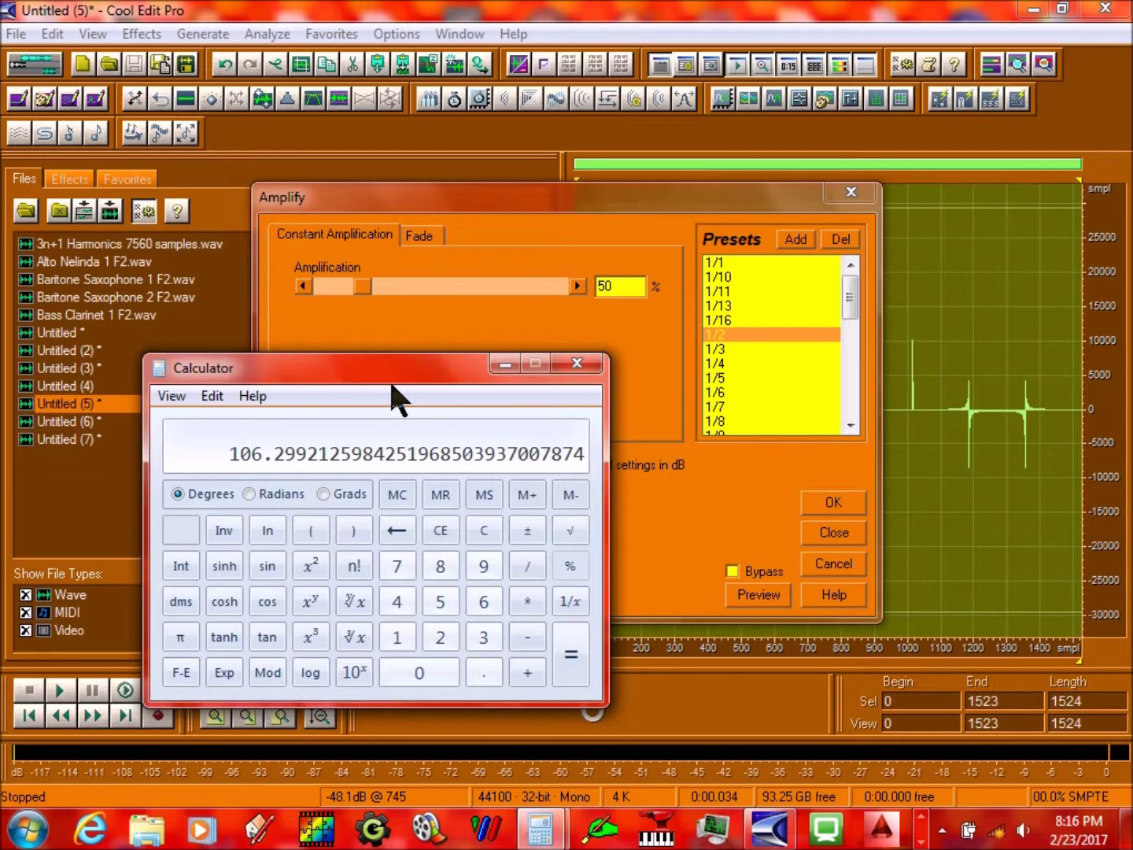
# Amplify all of Untitled (5) by the calculated 106.3 percent
pyautogui.click(505, 363)
pyautogui.hotkey('ctrl', 'v')
pyautogui.press('Return')
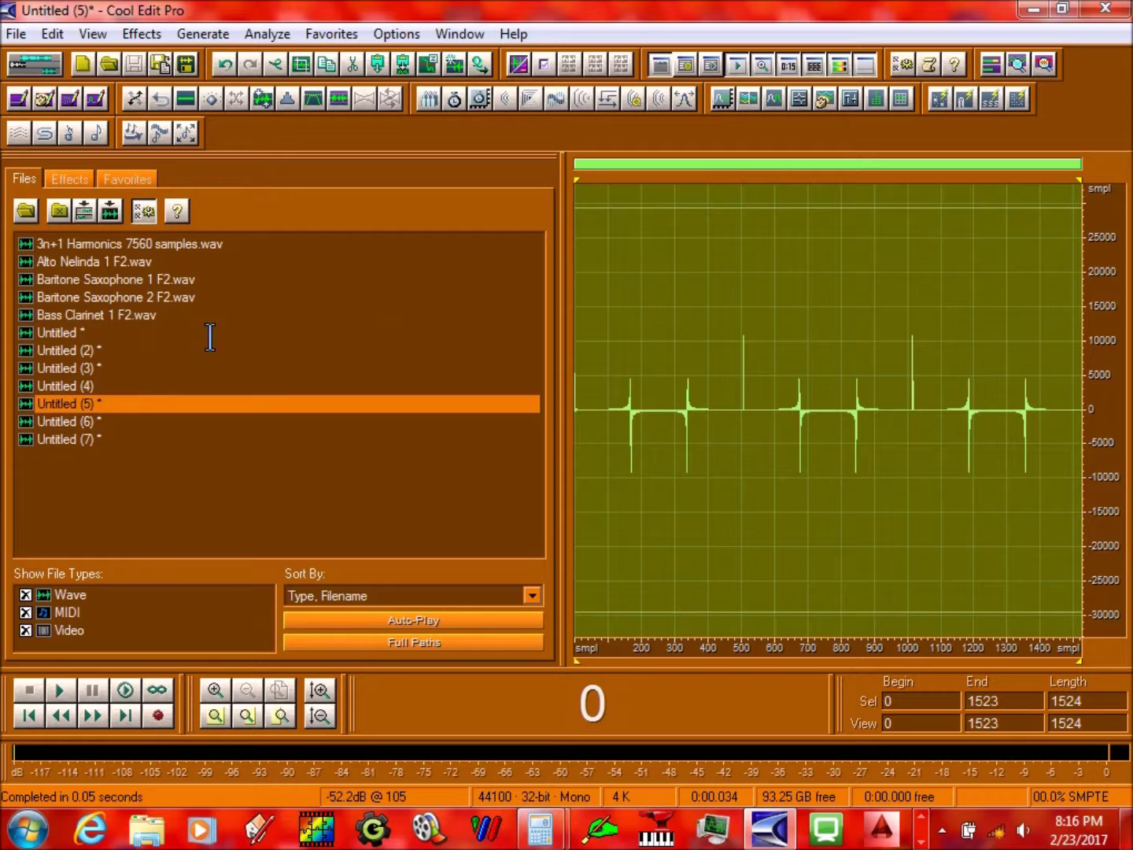
# Amplify all of Untitled (6) and Untitled (7) by the same 106.3 percent
pyautogui.click(128, 422)
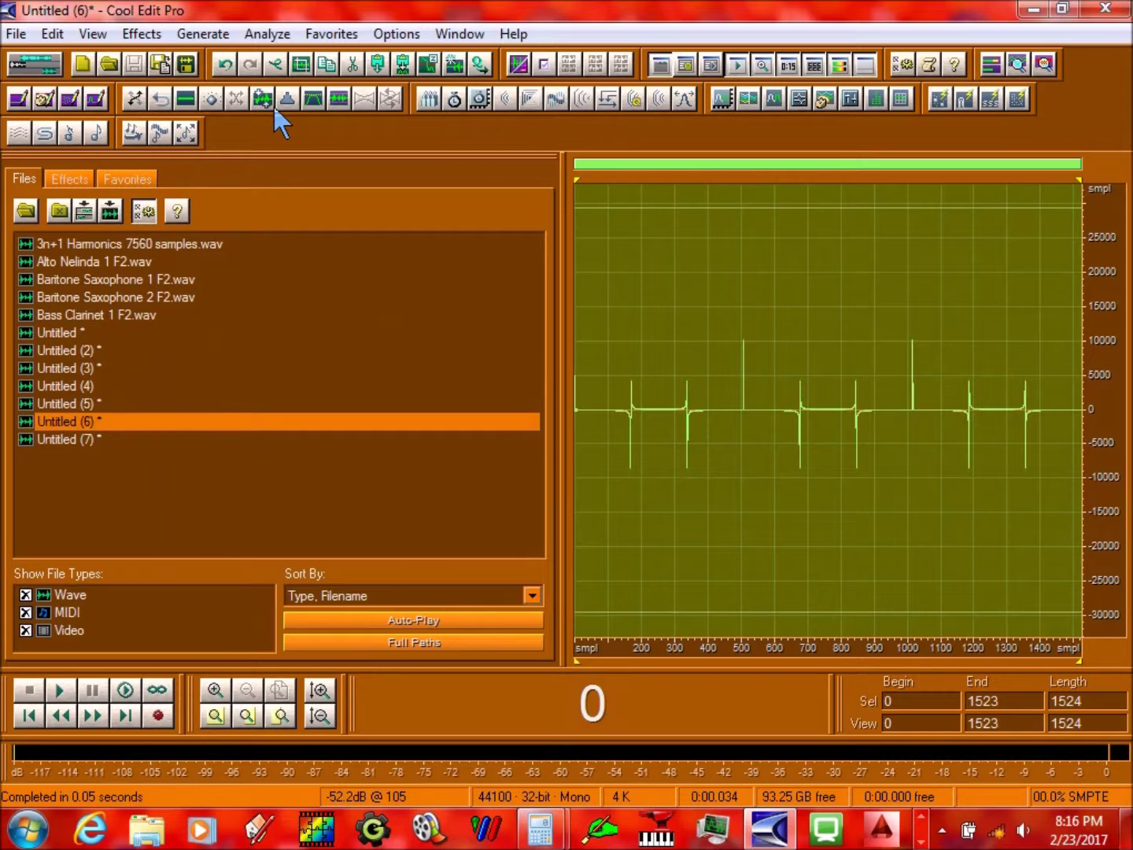
pyautogui.click(209, 104)
pyautogui.hotkey('ctrl', 'v')
pyautogui.press('Return')
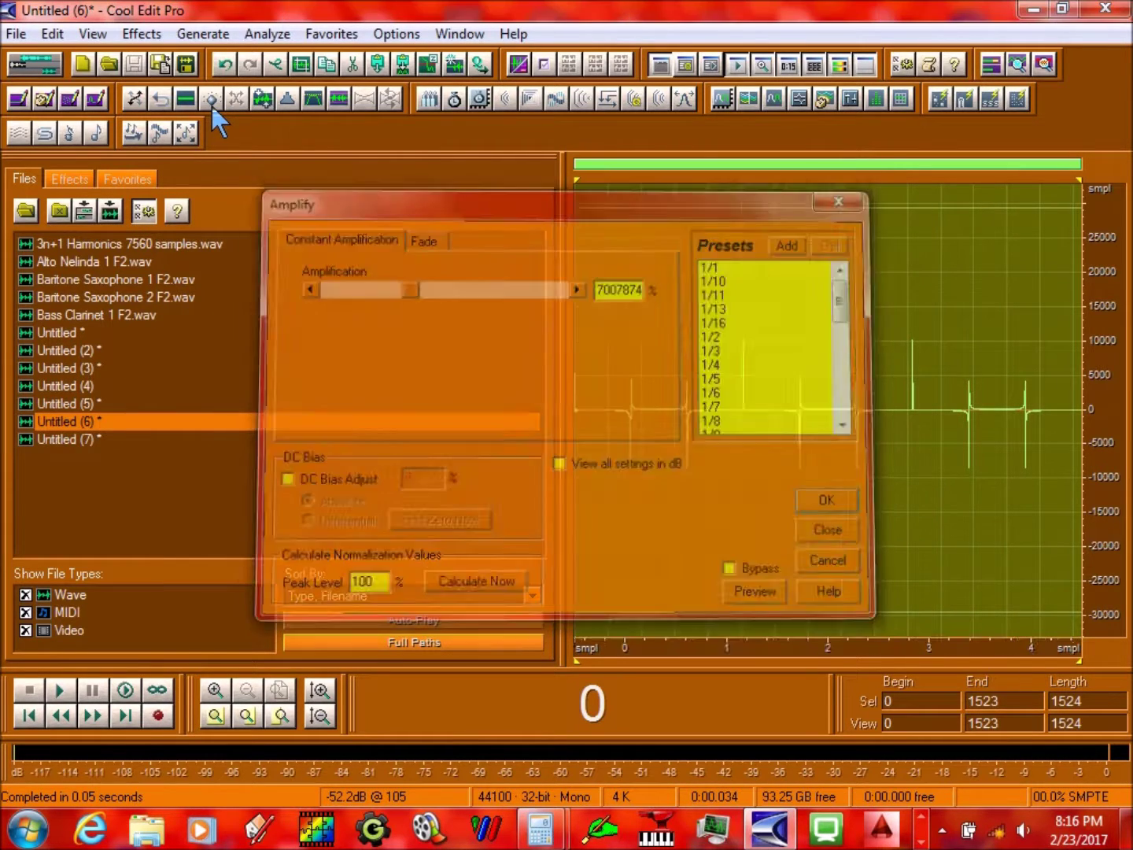
pyautogui.click(108, 443)
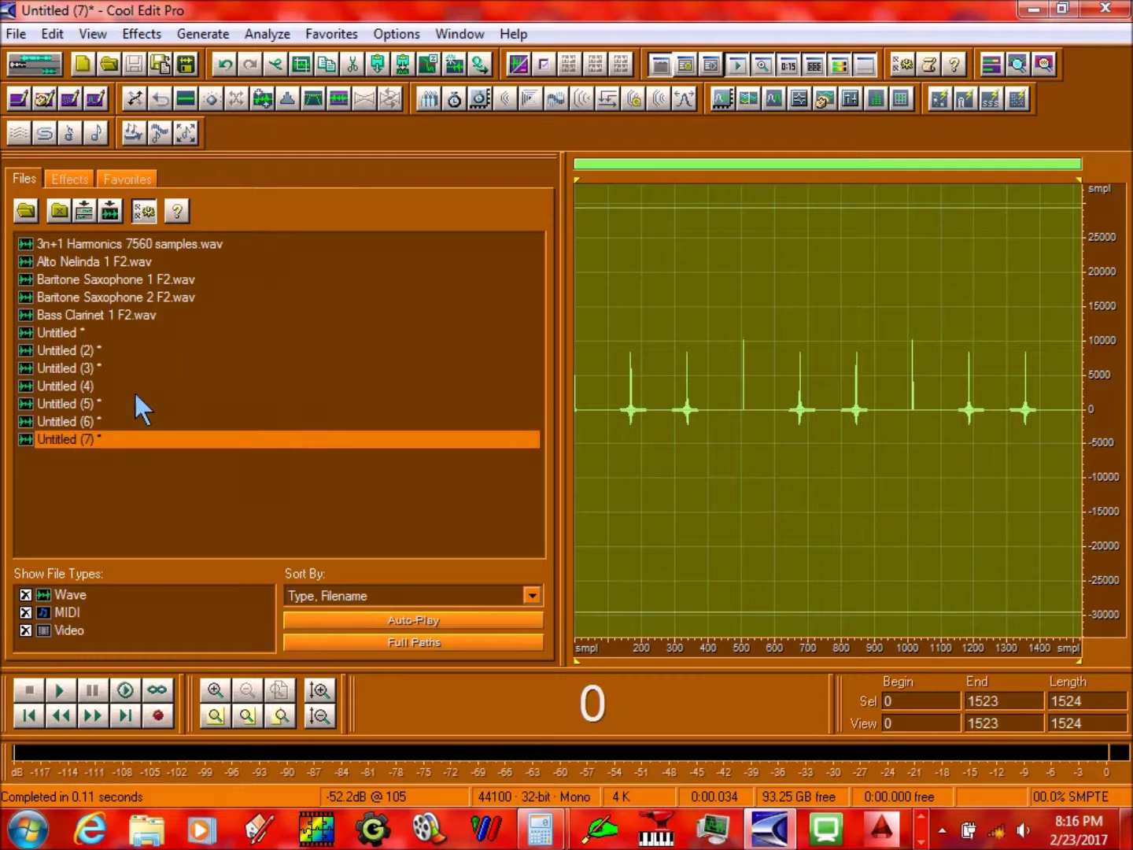
pyautogui.click(213, 102)
pyautogui.hotkey('ctrl', 'v')
pyautogui.press('Return')
# Amplify all of Untitled (7) with the CEP softer 32-bit preset at 101.61 percent
pyautogui.click(214, 105)
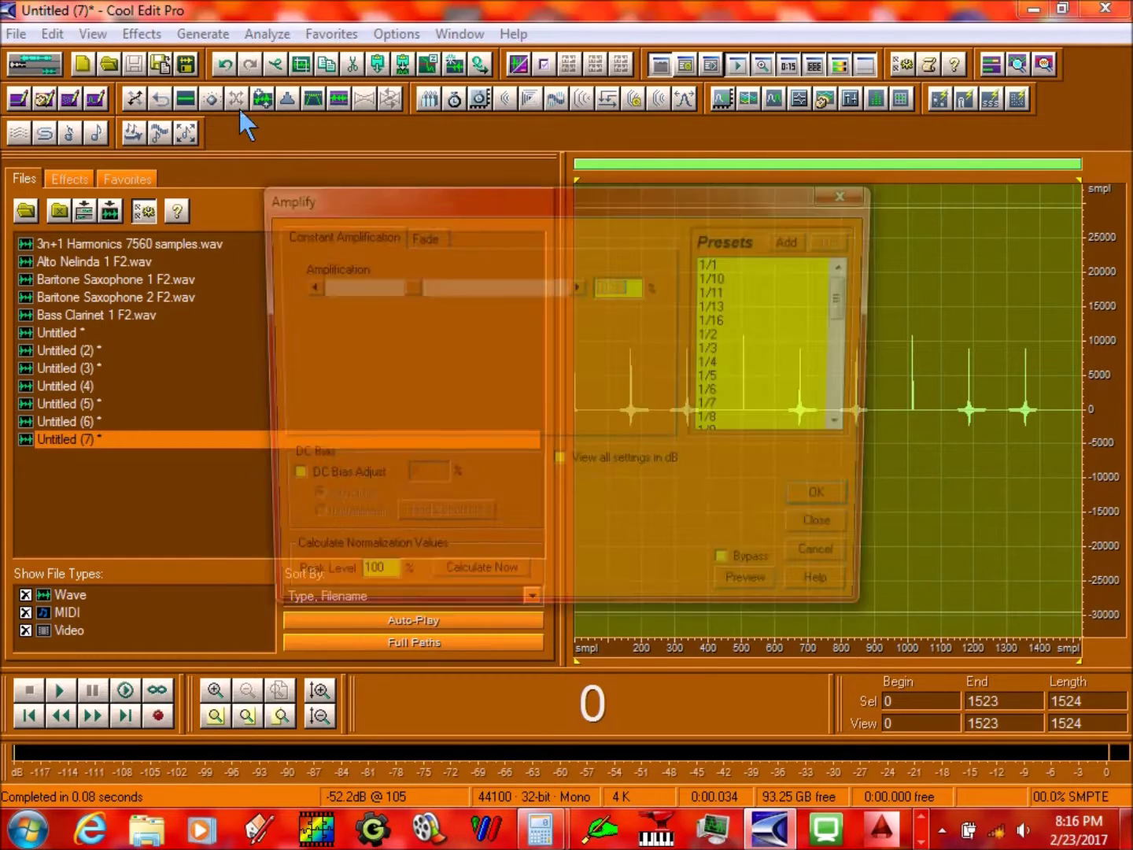
pyautogui.moveTo(852, 304); pyautogui.dragTo(861, 387)
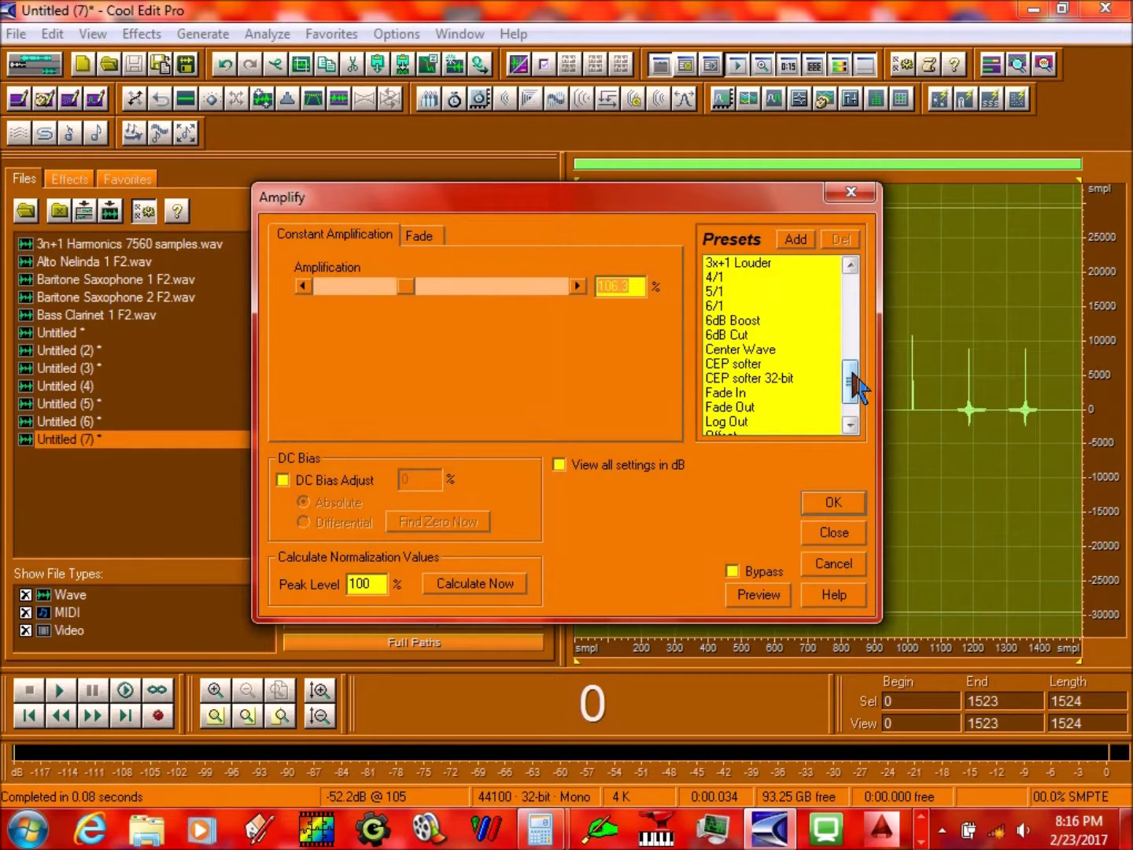
pyautogui.click(736, 380)
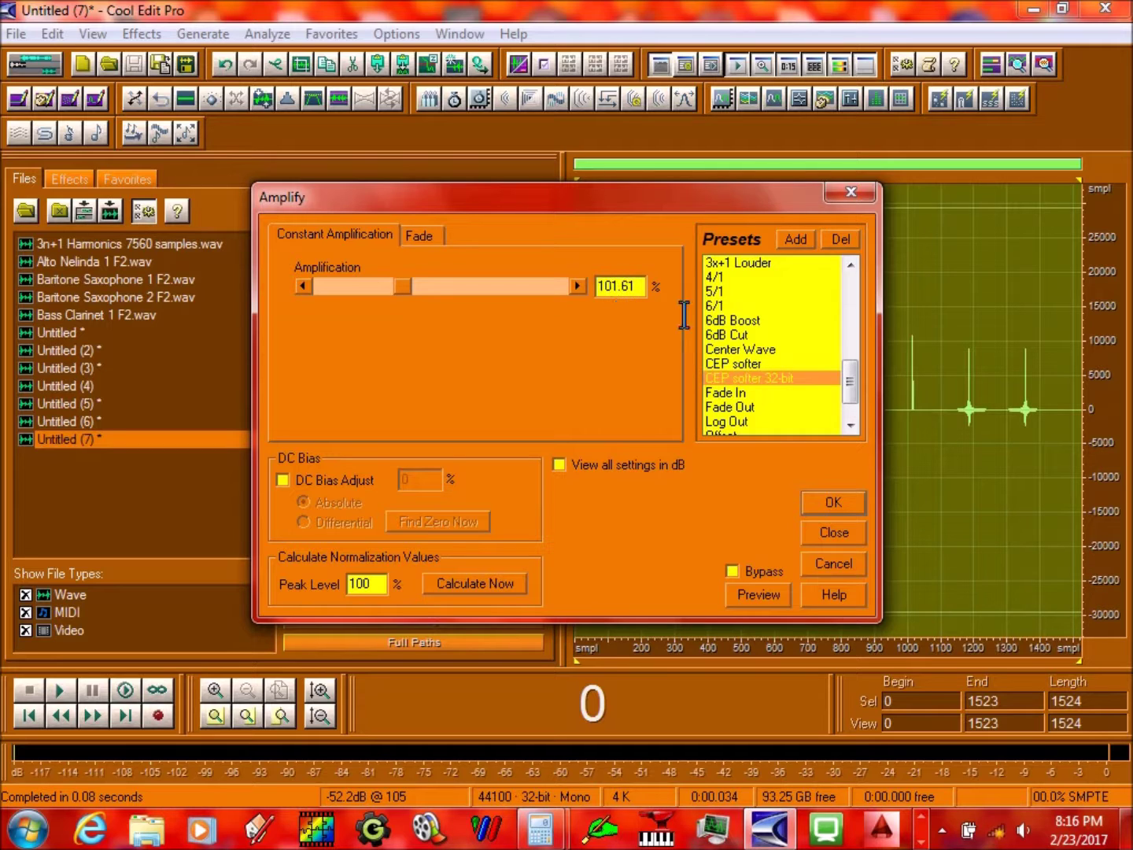
pyautogui.click(850, 506)
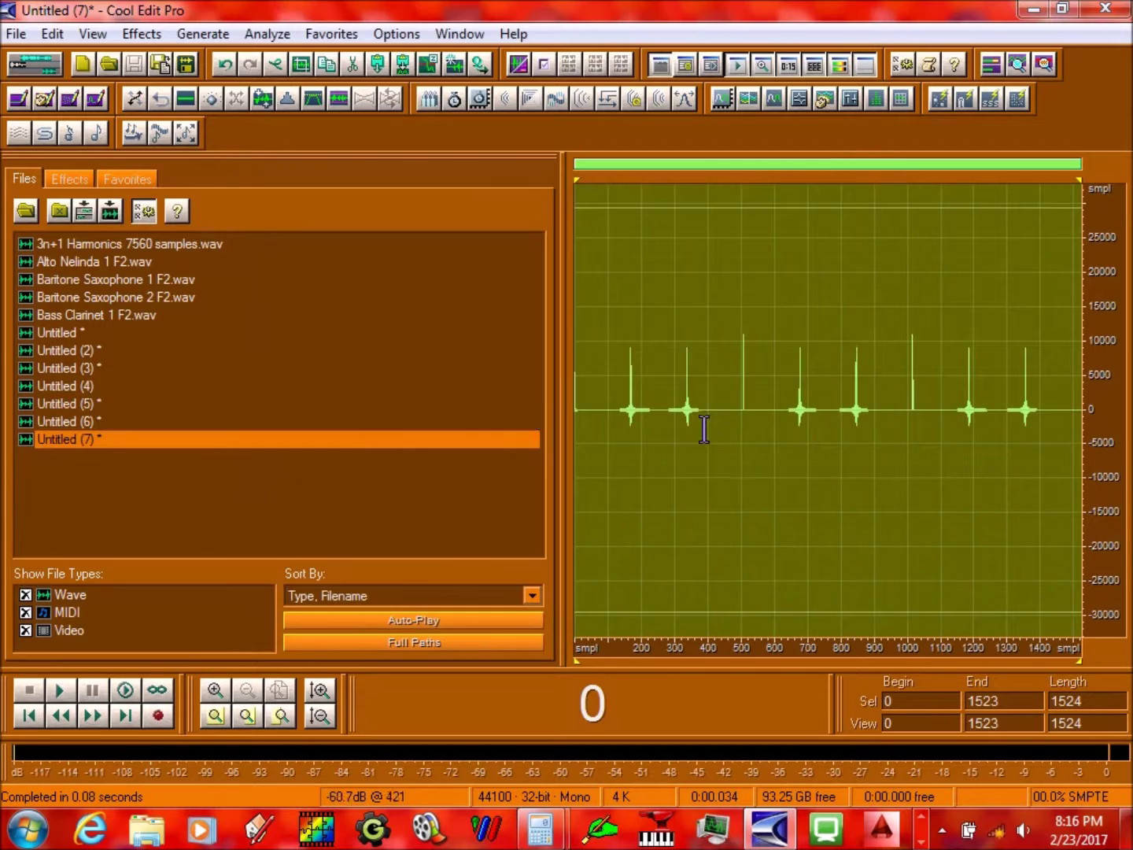
# Apply the same CEP softer 32-bit amplification to Untitled (6) and Untitled (5)
pyautogui.click(204, 423)
pyautogui.click(221, 100)
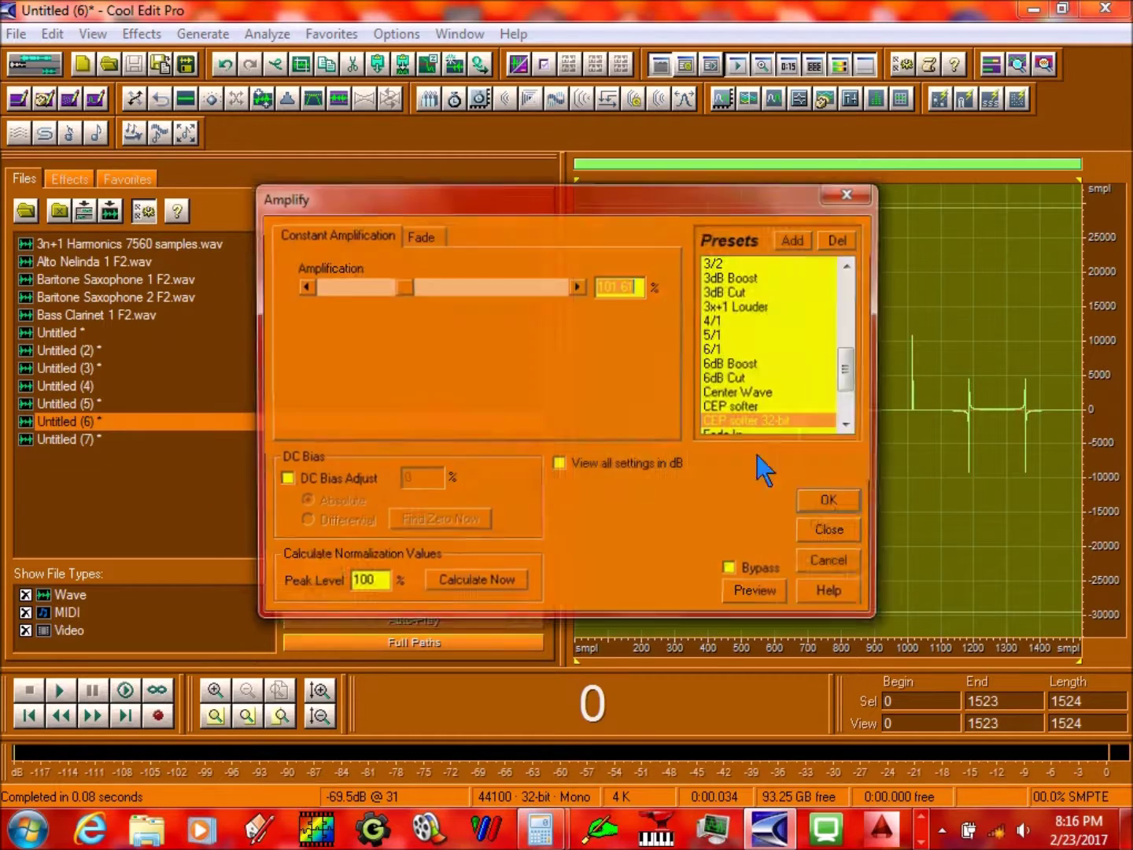
pyautogui.click(852, 507)
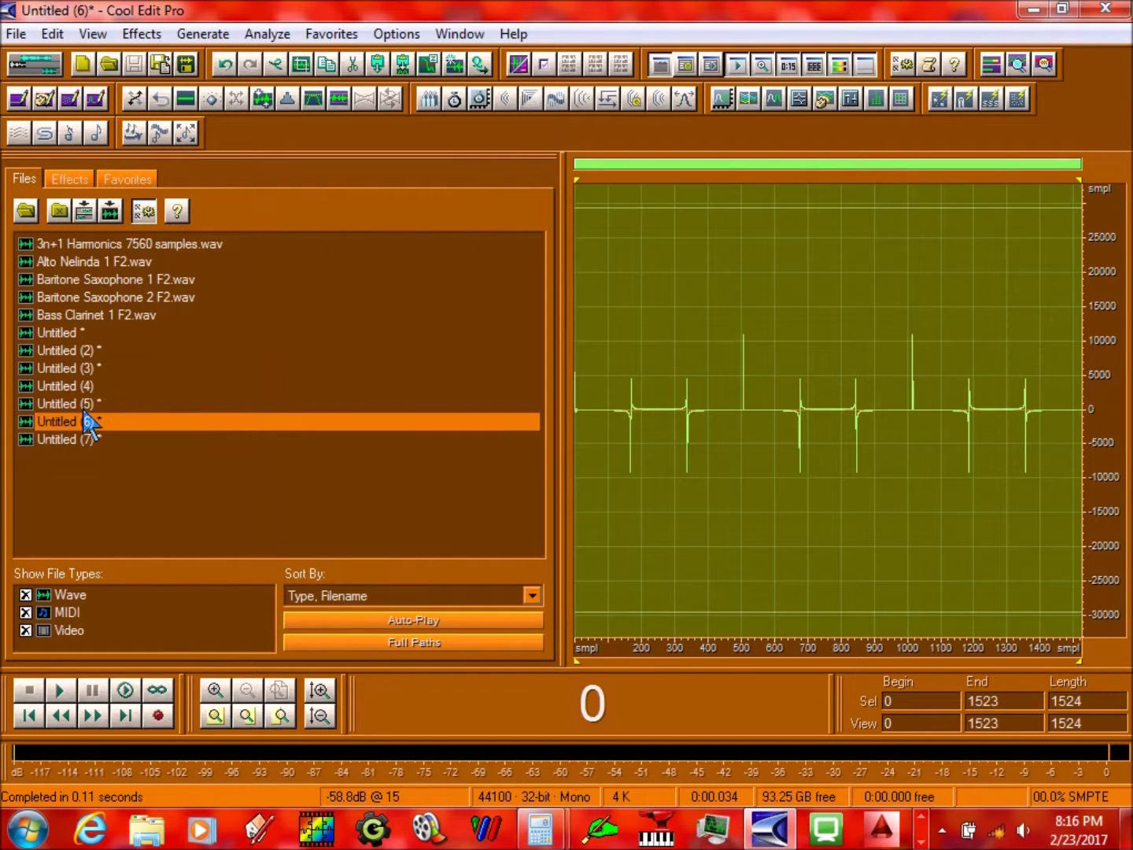
pyautogui.click(85, 404)
pyautogui.click(210, 101)
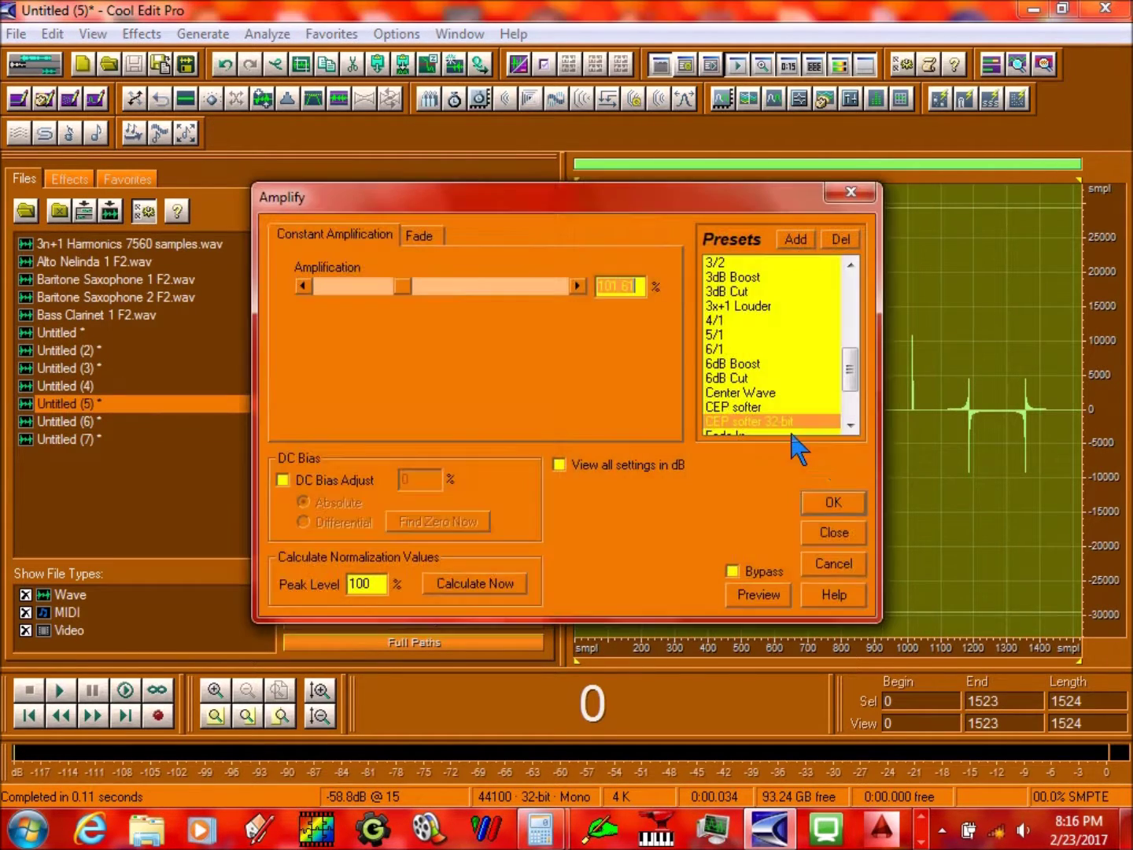
pyautogui.click(832, 507)
# Trim Untitled (5) to its middle cycle, 508 samples long starting at sample 508, and play the result
pyautogui.click(903, 701)
pyautogui.write('508')
pyautogui.press('Return')
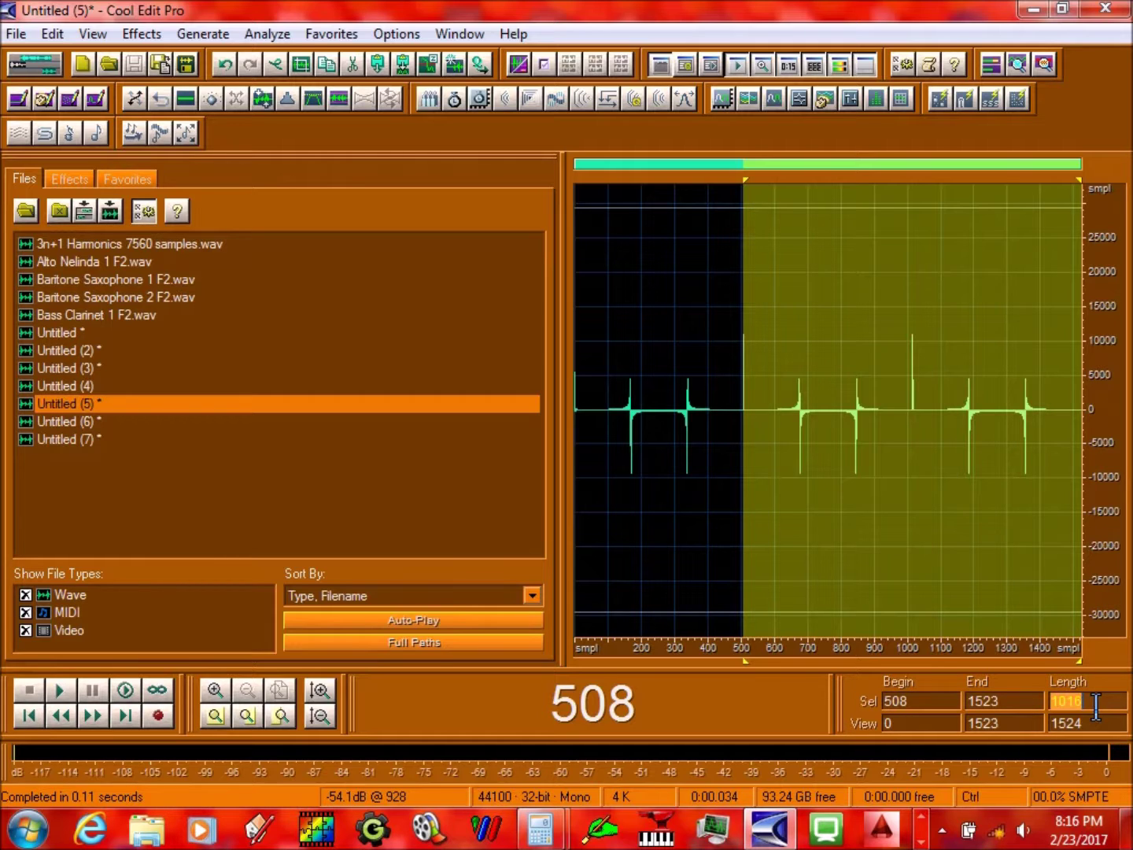
pyautogui.write('508')
pyautogui.press('Return')
pyautogui.click(301, 67)
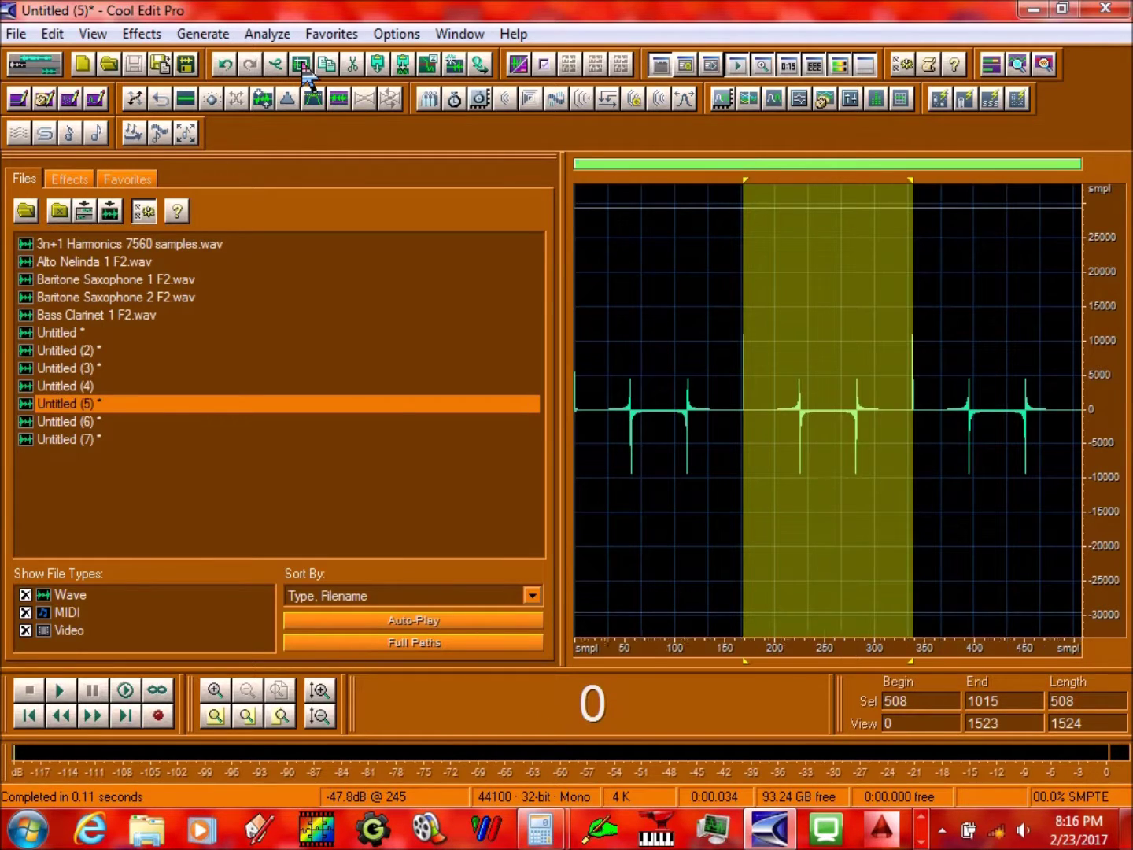
pyautogui.press('space')
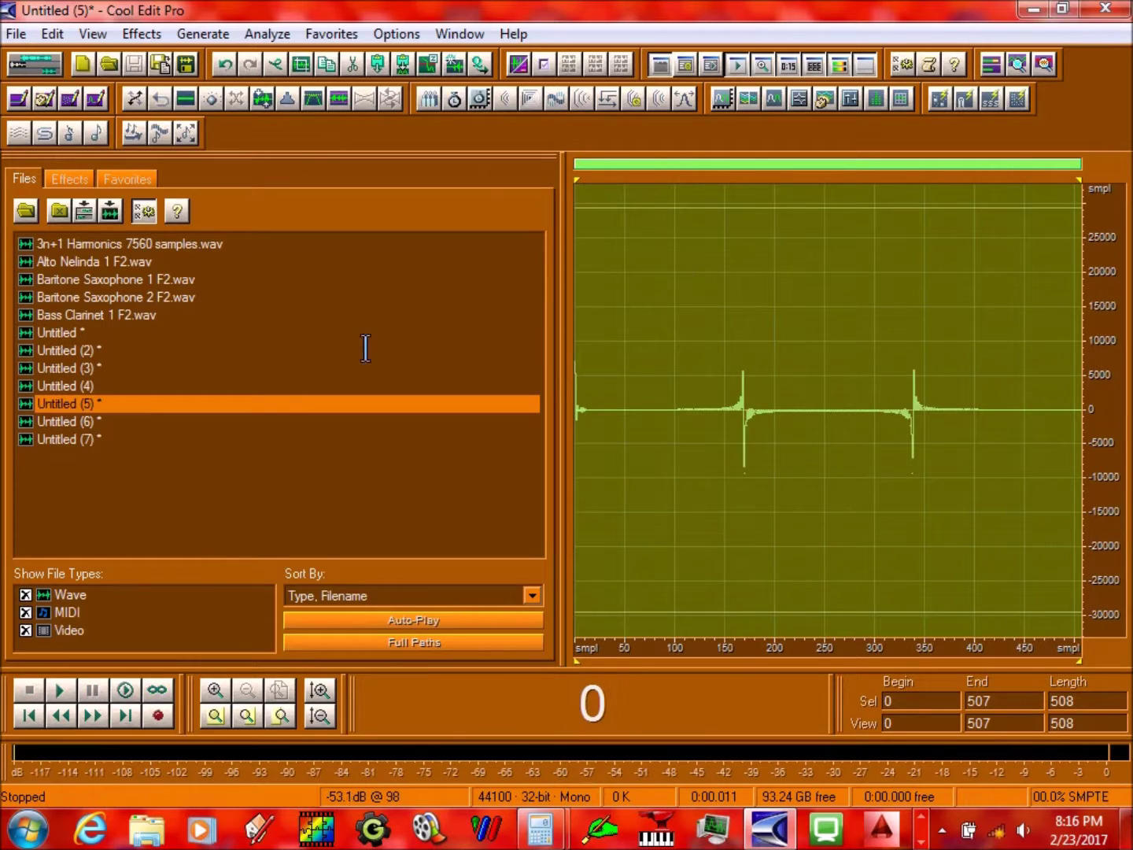
# Trim Untitled (6) to the 508-sample cycle beginning at sample 508 and play it
pyautogui.click(258, 422)
pyautogui.click(910, 700)
pyautogui.write('508')
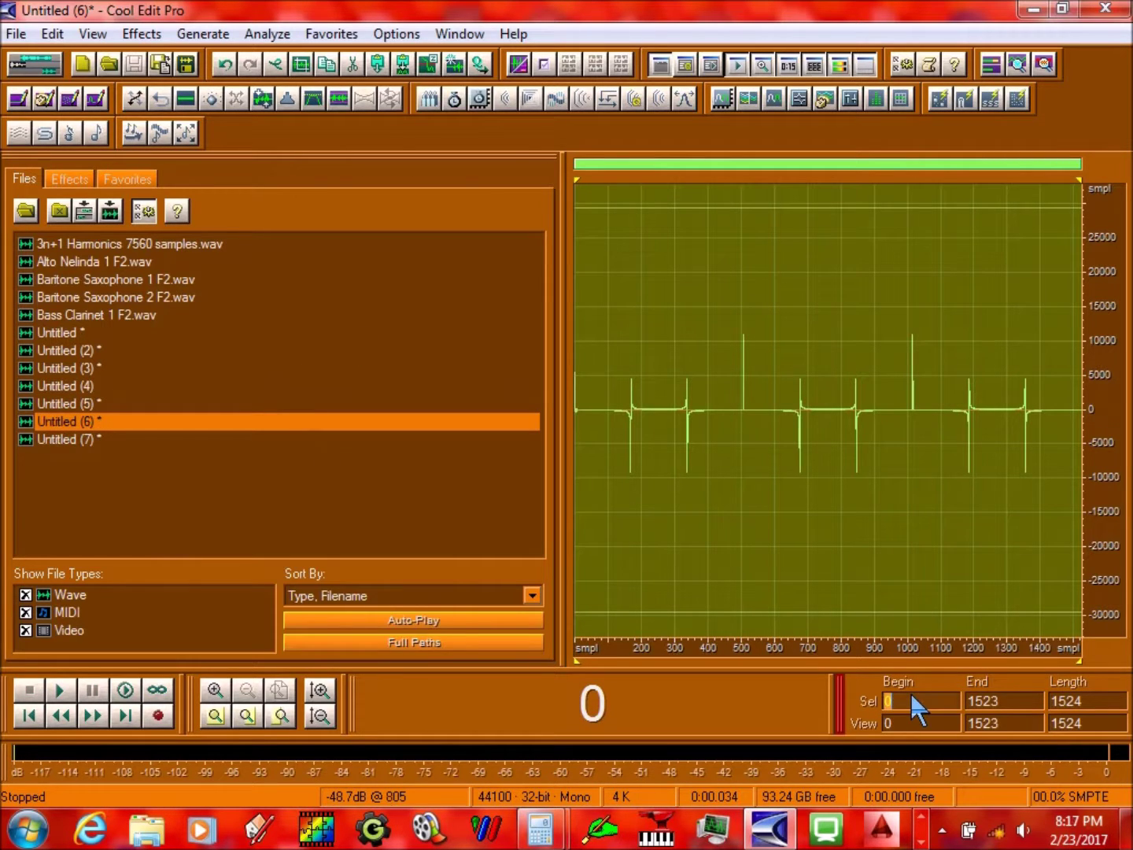
pyautogui.press('Return')
pyautogui.doubleClick(1116, 700)
pyautogui.write('508')
pyautogui.press('Return')
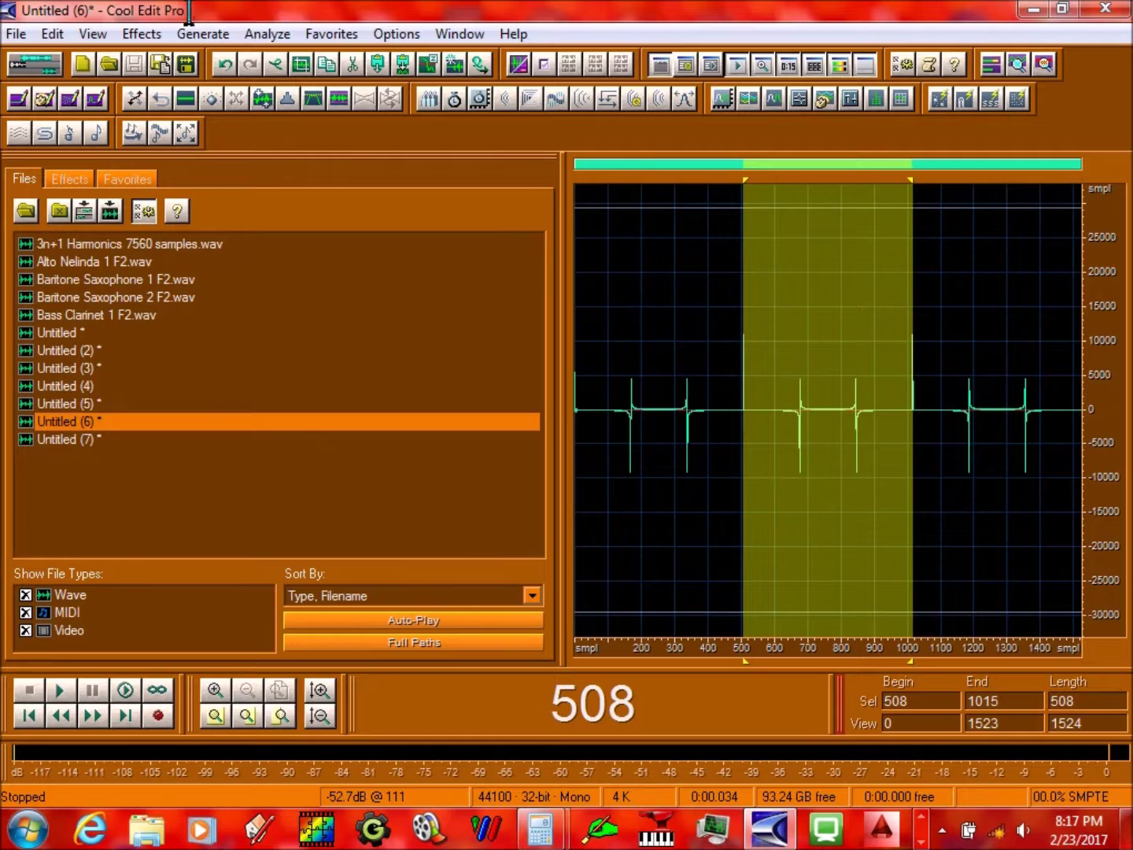
pyautogui.click(300, 64)
pyautogui.press('space')
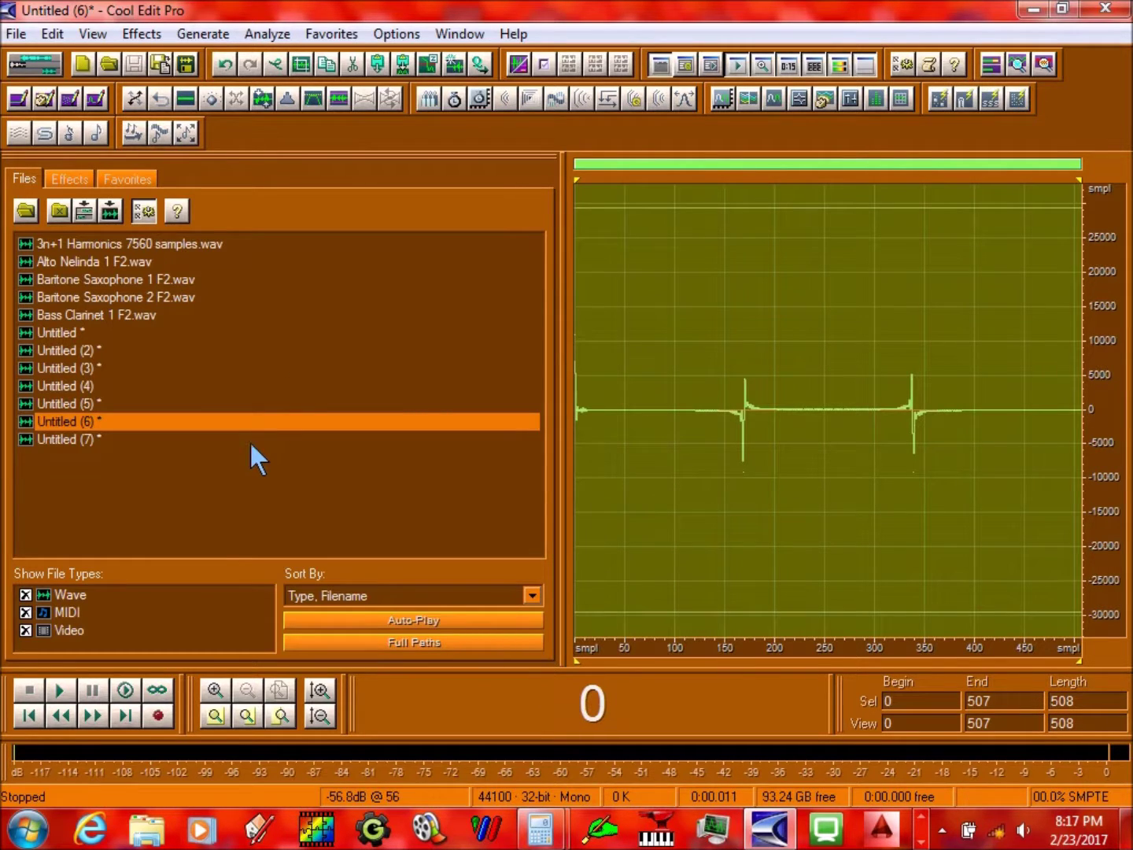
# Trim Untitled (7) to the 508 samples starting at sample 508 and play the remaining cycle
pyautogui.click(251, 442)
pyautogui.doubleClick(927, 700)
pyautogui.write('508')
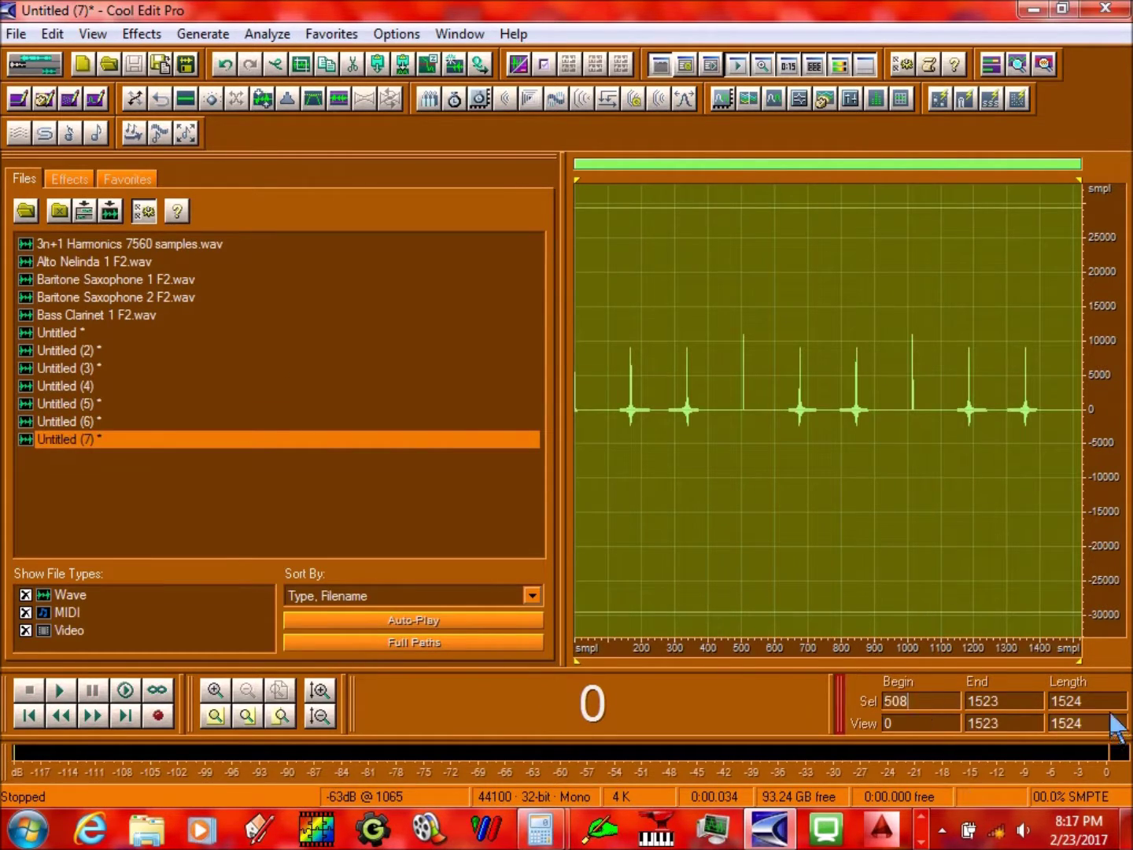
pyautogui.press('Return')
pyautogui.doubleClick(1096, 703)
pyautogui.write('508')
pyautogui.press('Return')
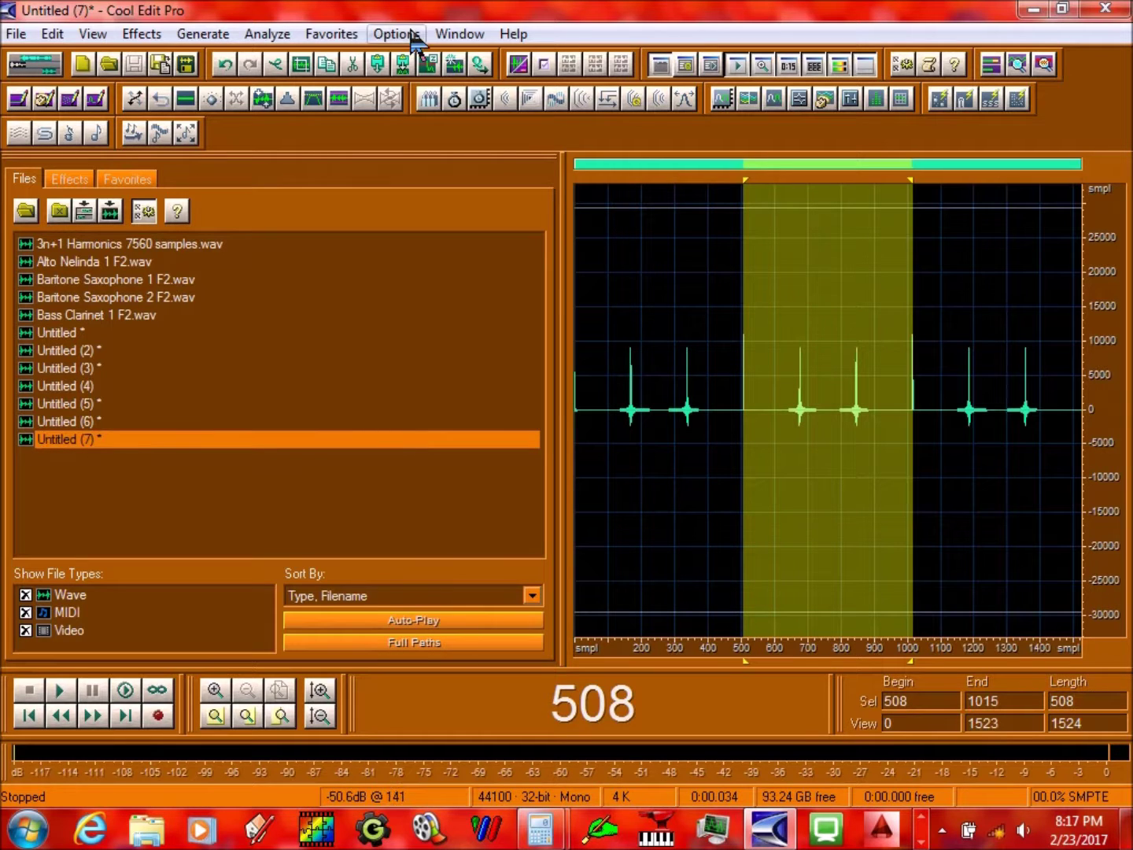
pyautogui.click(300, 63)
pyautogui.press('space')
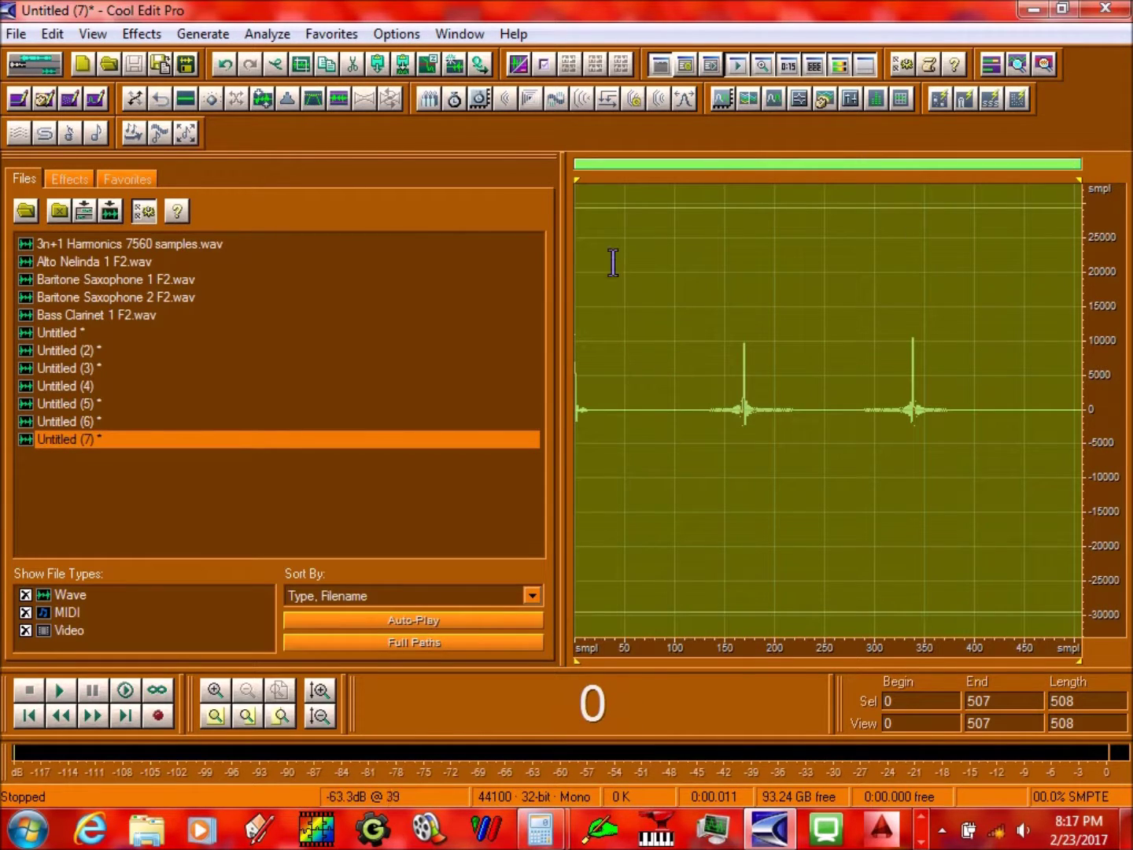
# Replace the Digital Convolution impulse with the whole Untitled (7) cycle scaled by 1/1, without processing the file
pyautogui.click(45, 131)
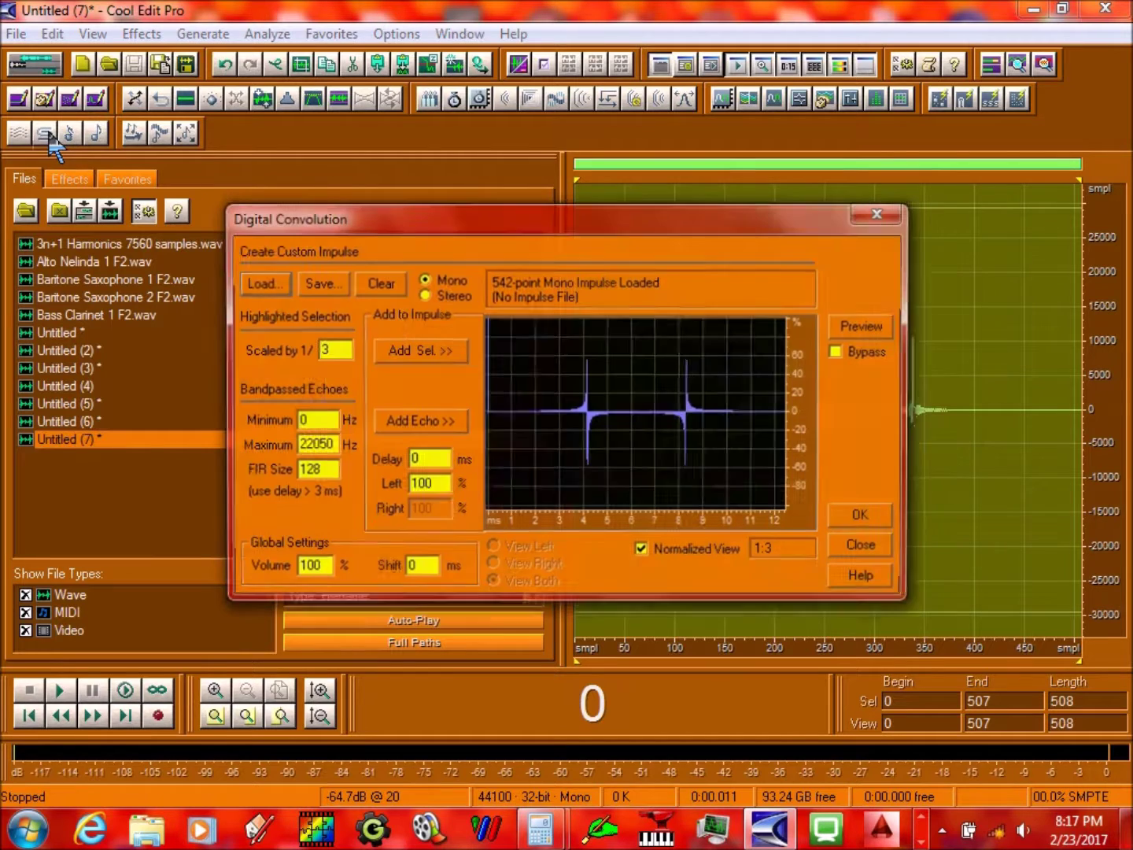
pyautogui.doubleClick(335, 346)
pyautogui.write('1')
pyautogui.click(378, 283)
pyautogui.click(402, 351)
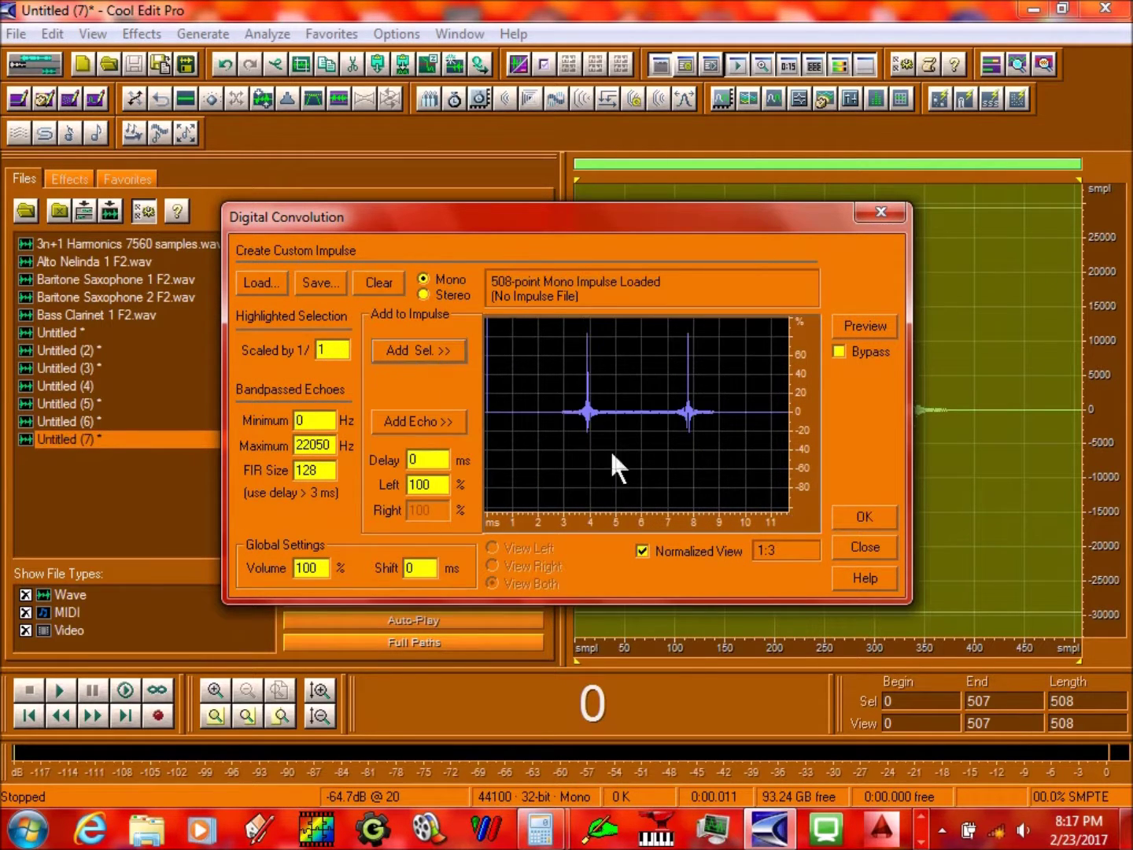
pyautogui.click(860, 549)
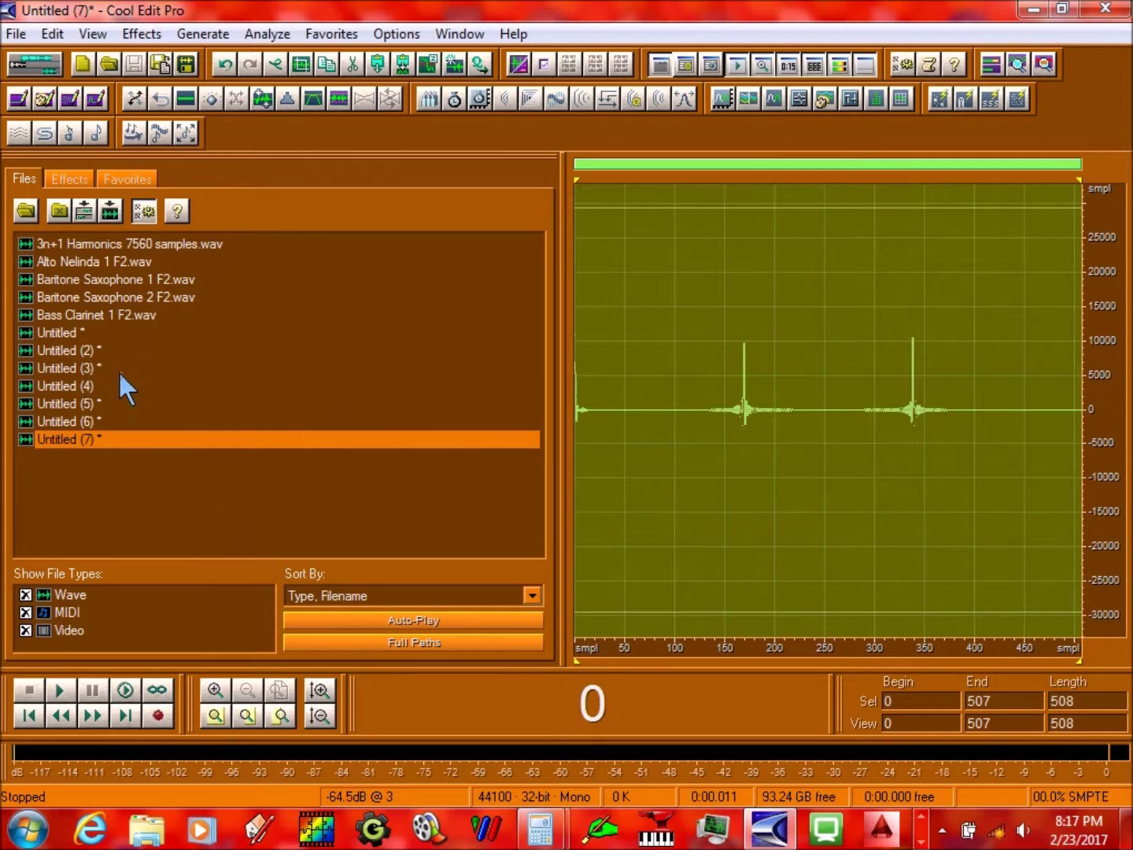
# Play Untitled (3), convolve it with the loaded Untitled (7) impulse and play the result
pyautogui.doubleClick(120, 369)
pyautogui.press('space')
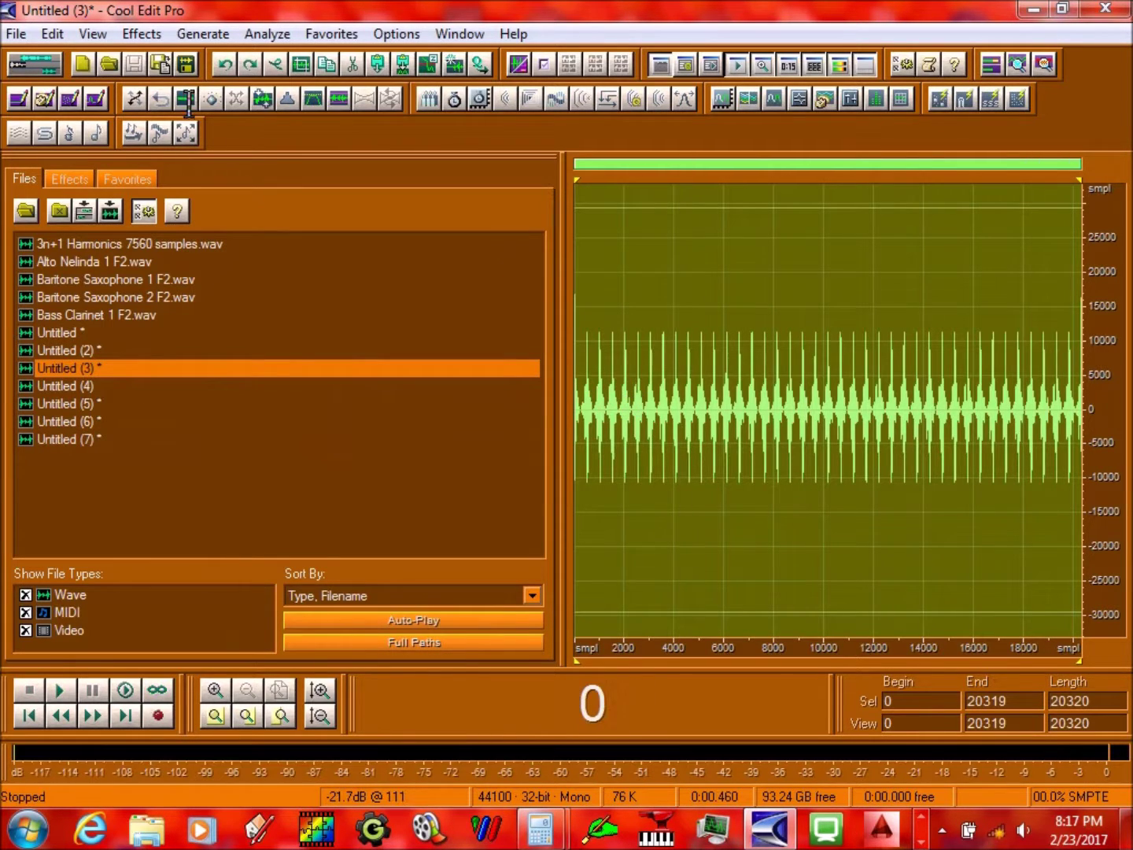
pyautogui.click(43, 130)
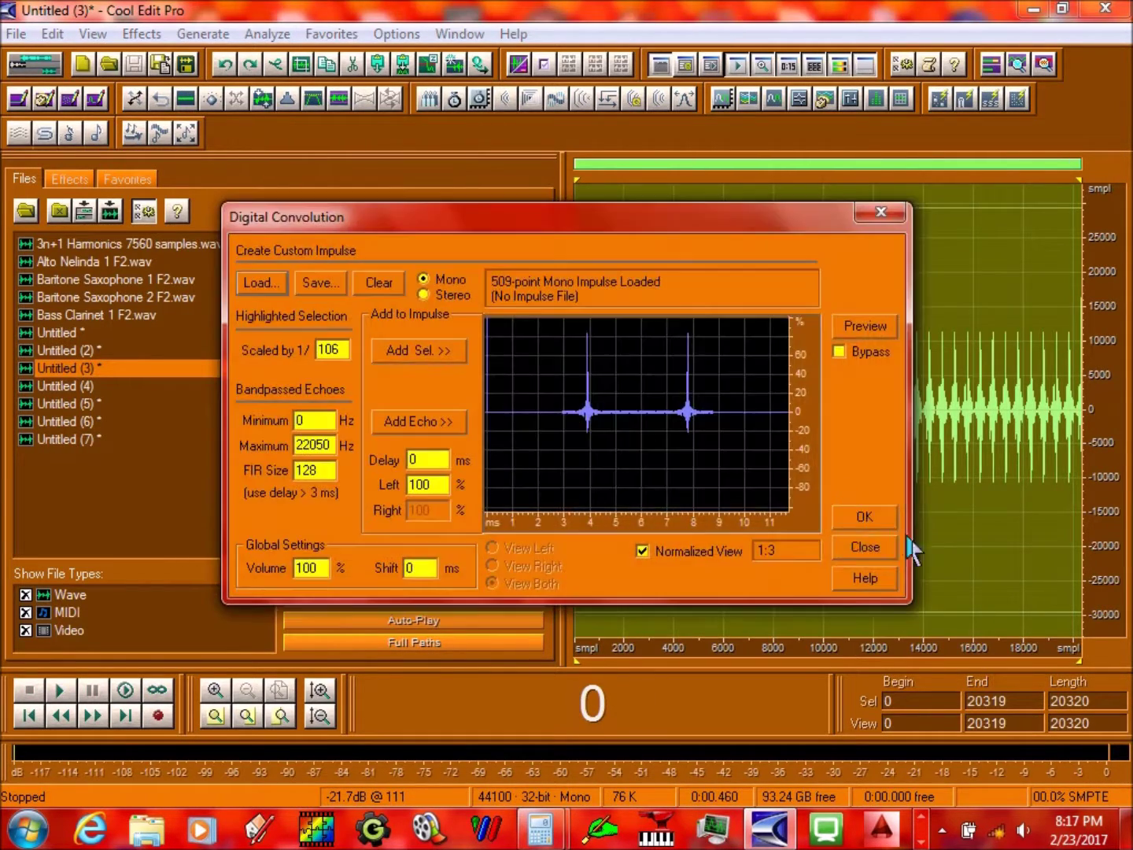
pyautogui.click(863, 517)
pyautogui.press('space')
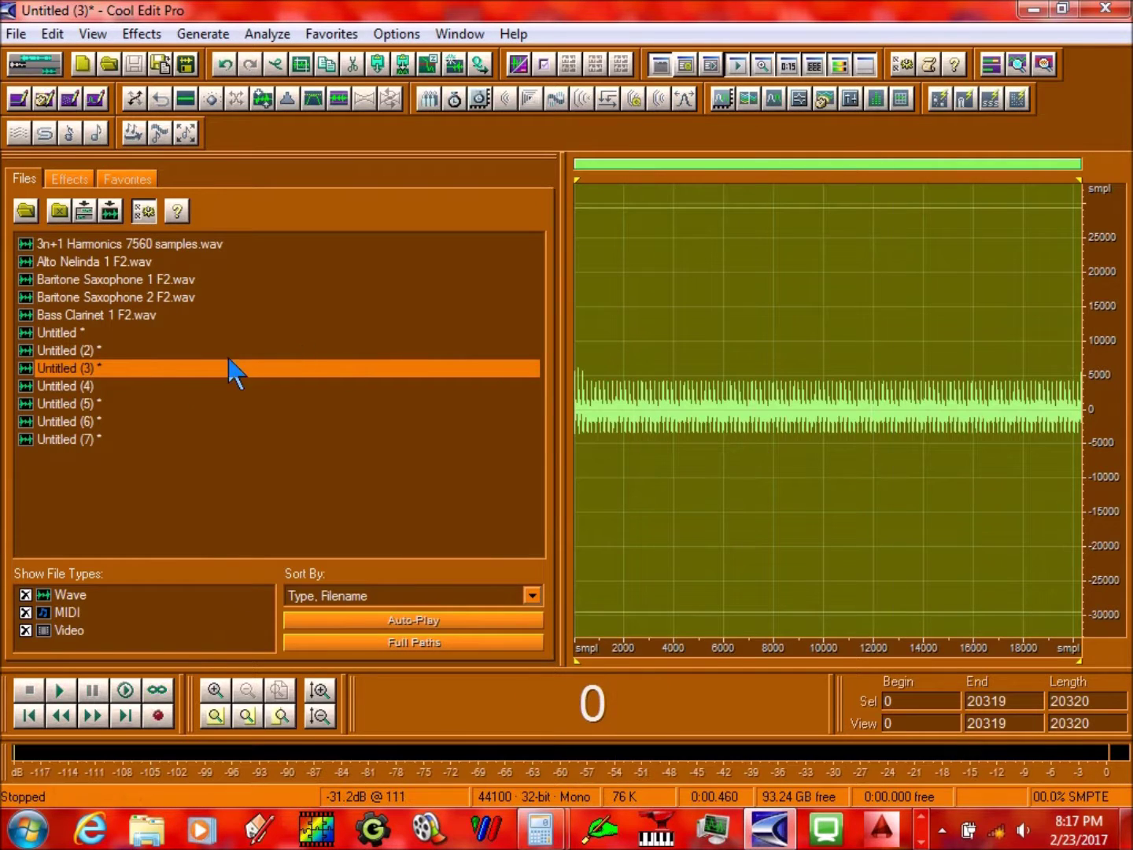
# Replace the Digital Convolution impulse with the Untitled (6) cycle scaled by 1/1 and close without processing
pyautogui.click(118, 408)
pyautogui.doubleClick(106, 419)
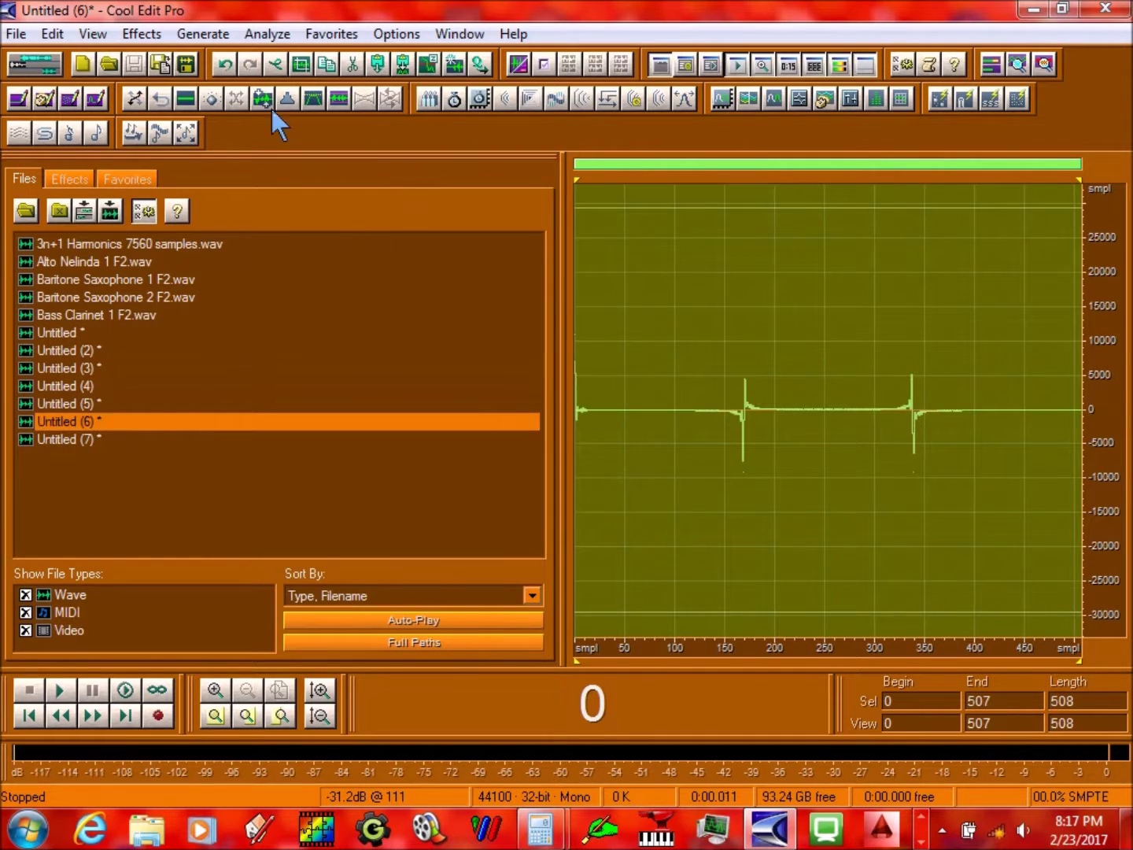
pyautogui.click(45, 133)
pyautogui.doubleClick(343, 348)
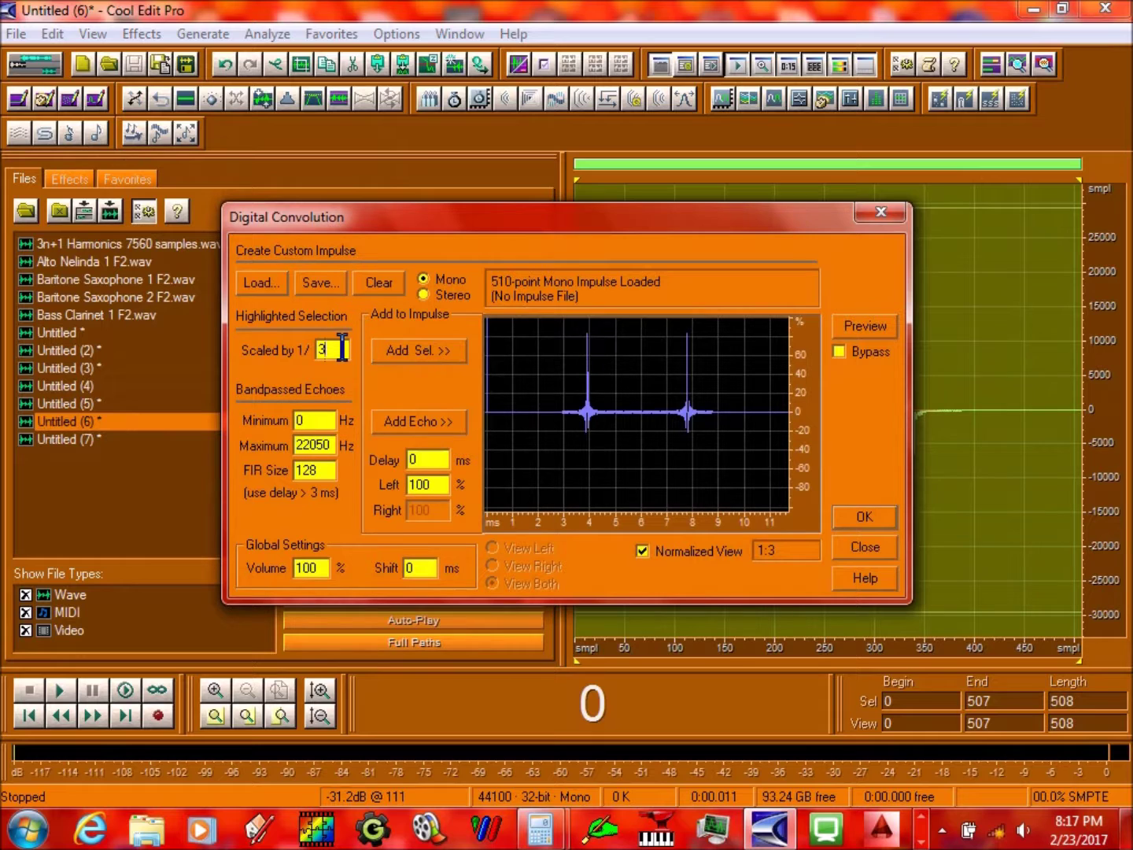
pyautogui.write('1')
pyautogui.click(379, 280)
pyautogui.click(422, 352)
pyautogui.click(874, 559)
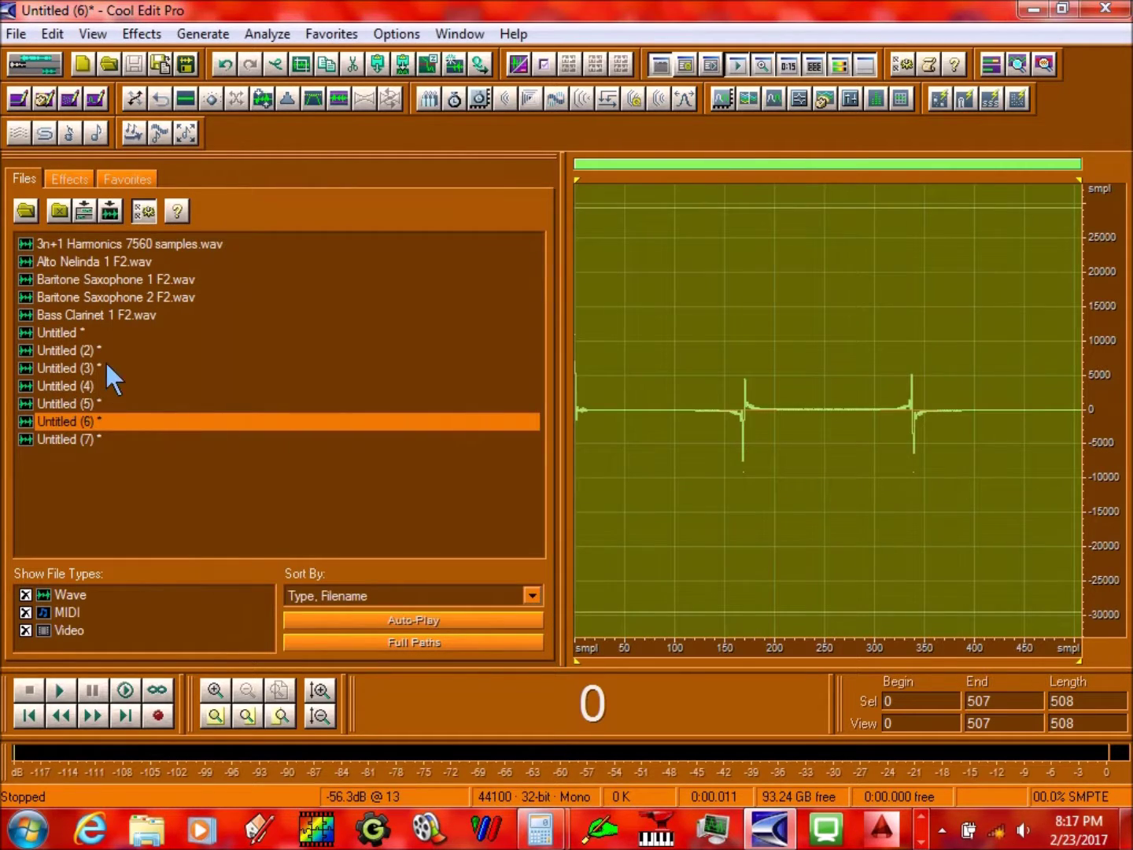
# Play Untitled (2) and convolve it with the loaded Untitled (6) impulse
pyautogui.doubleClick(109, 352)
pyautogui.press('space')
pyautogui.click(46, 136)
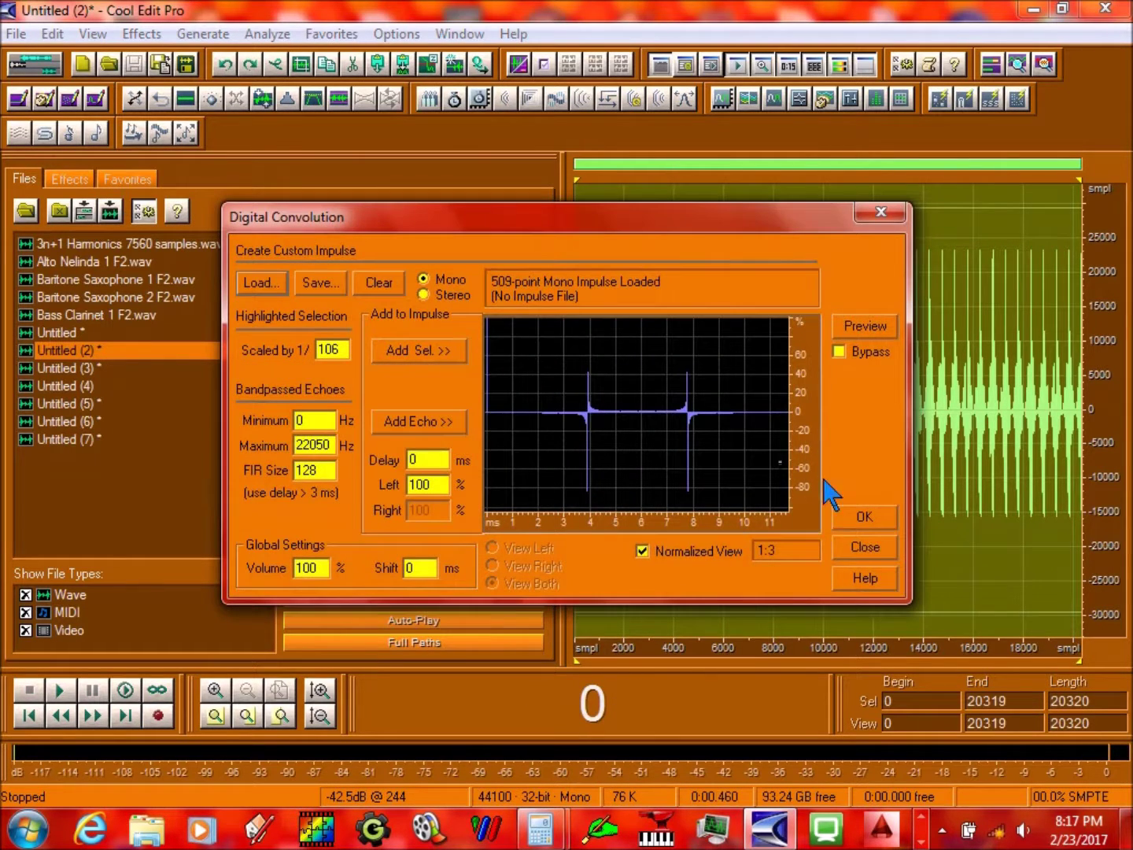
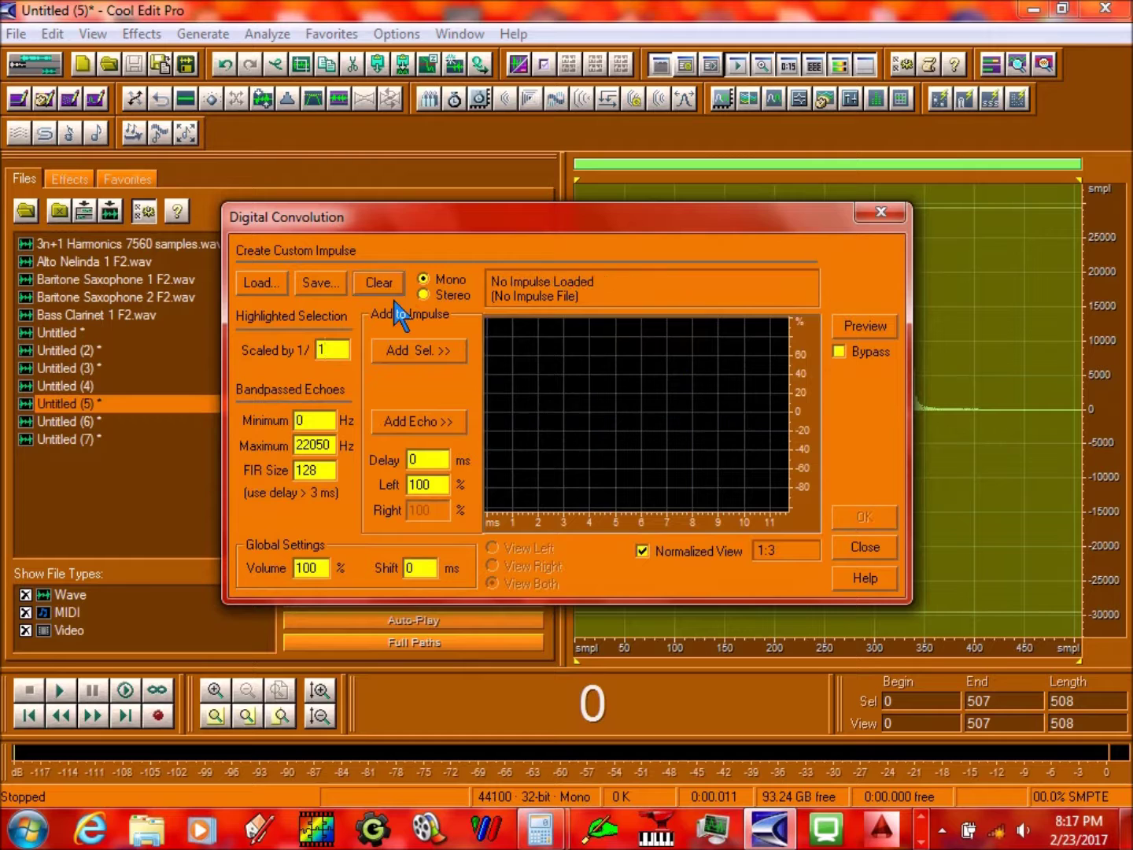
# Load the Untitled (5) cycle, scaled by 1/1, as the Digital Convolution impulse and close without processing
pyautogui.click(393, 351)
pyautogui.click(869, 548)
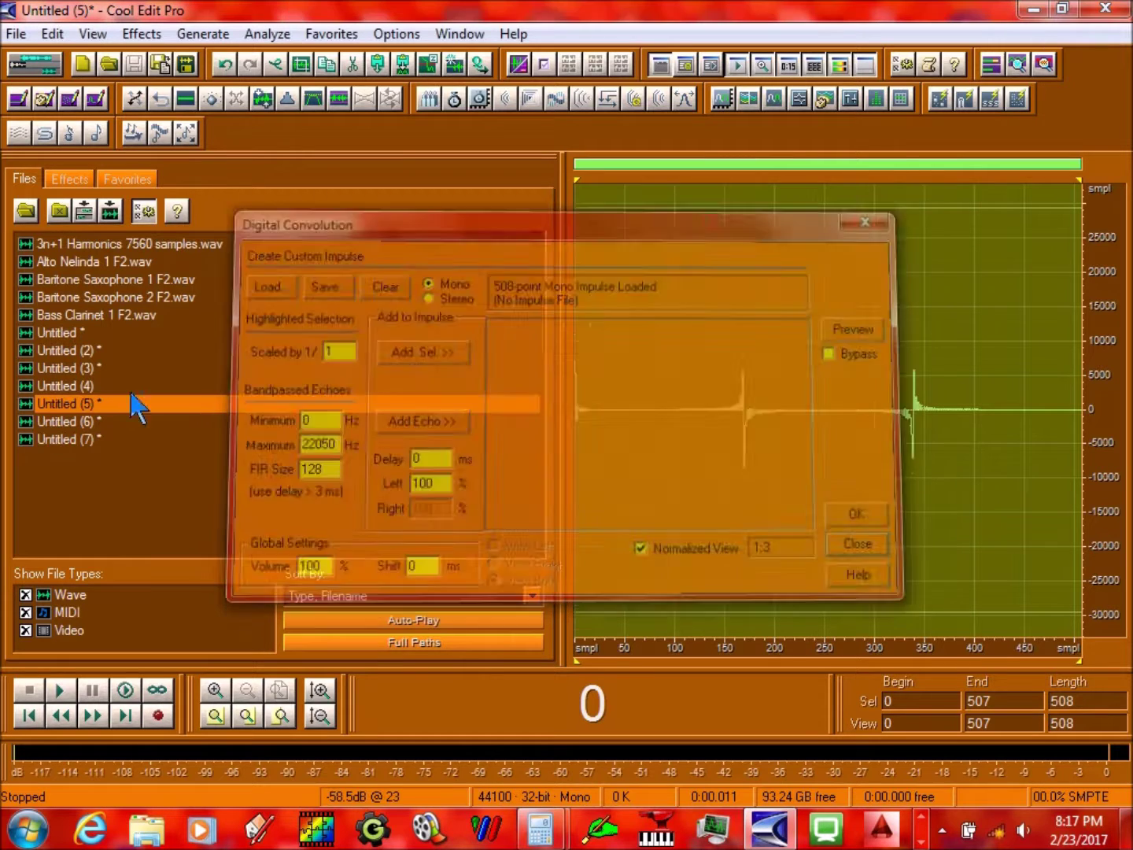
# Play Untitled, convolve it with the loaded Untitled (5) impulse and play the result
pyautogui.click(88, 338)
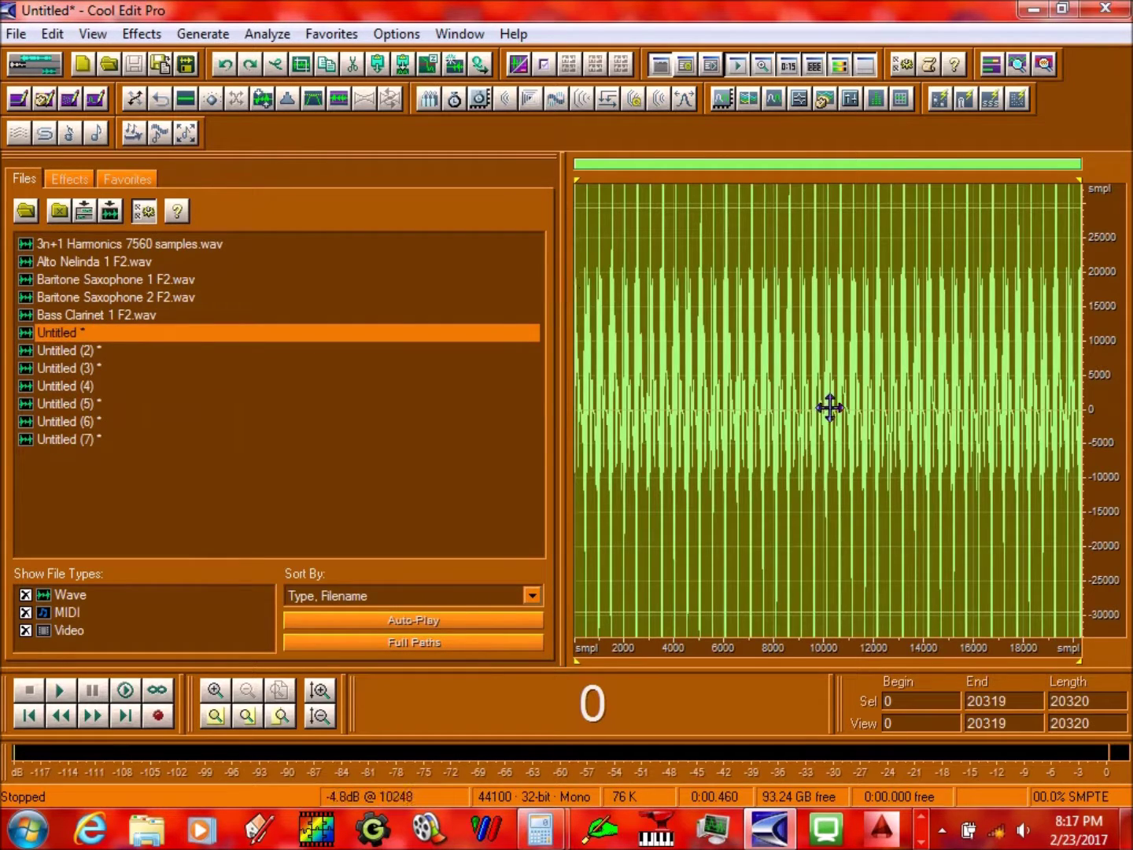
pyautogui.press('space')
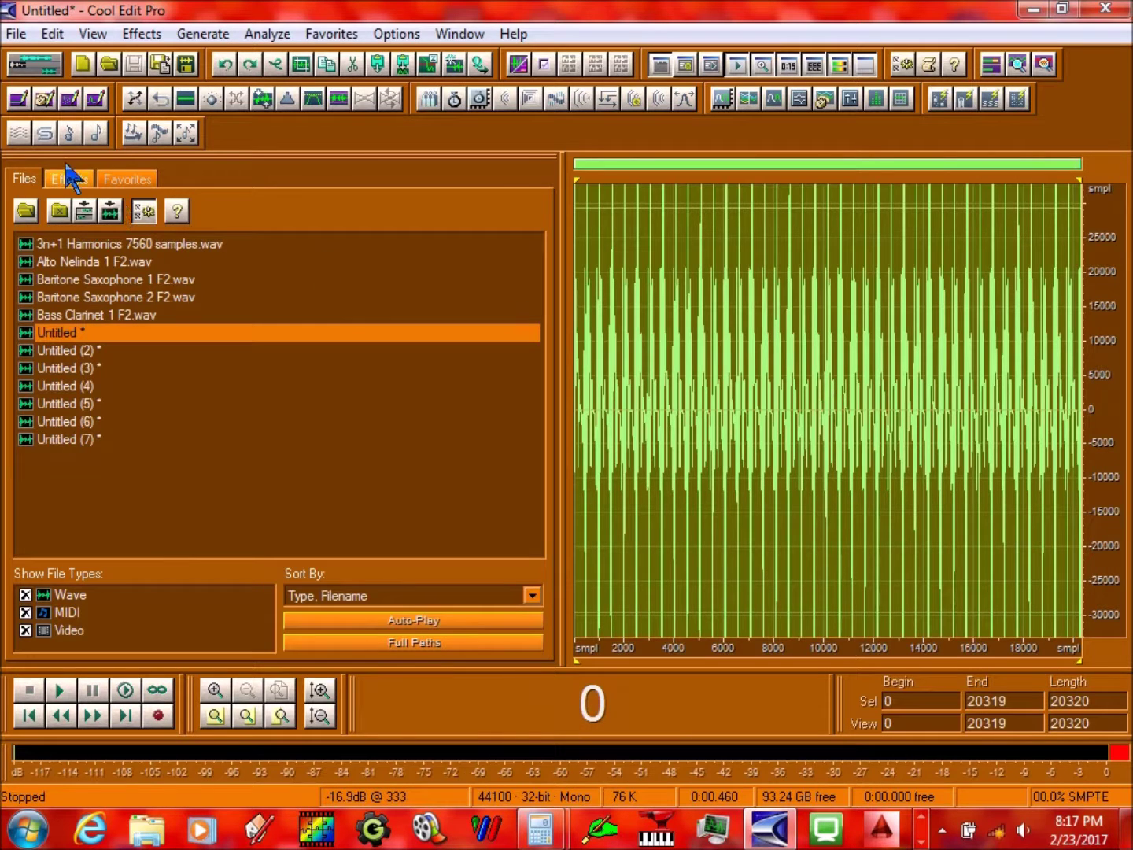
pyautogui.click(46, 134)
pyautogui.click(858, 518)
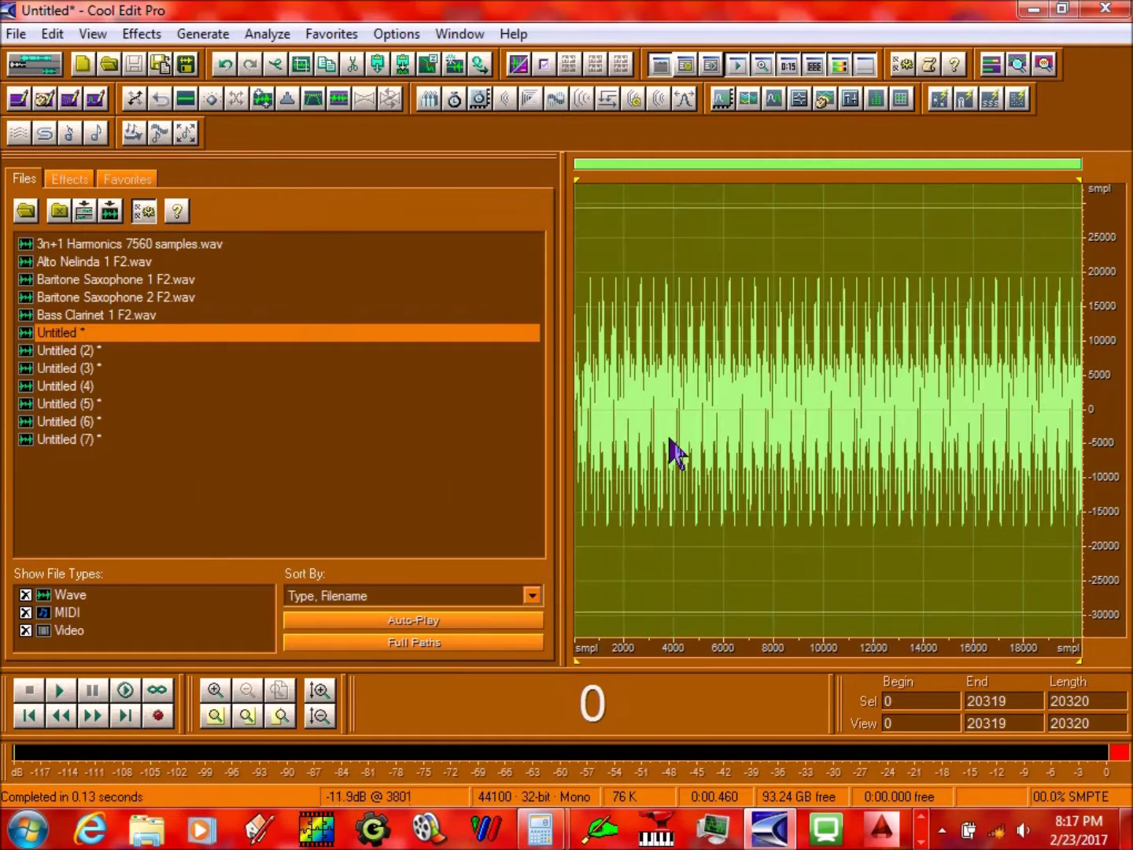
pyautogui.press('space')
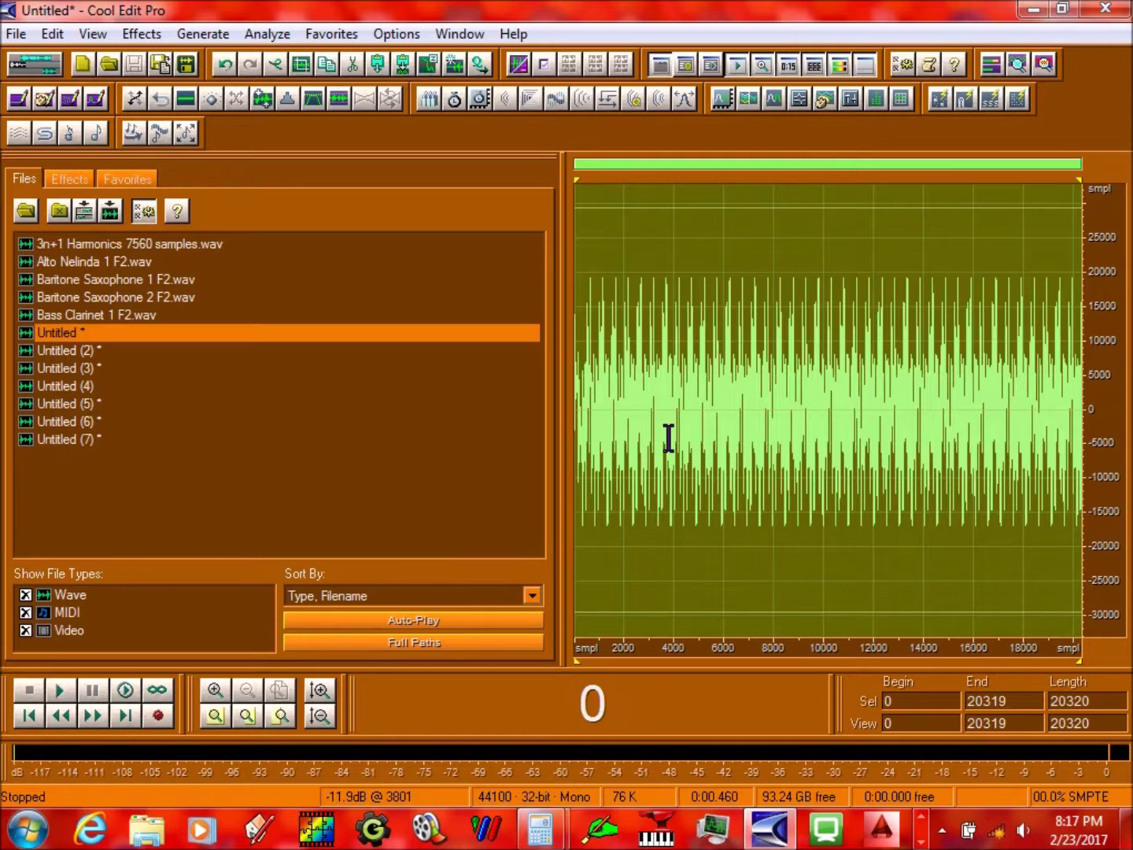
# Start an FFT Filter on Untitled with the frequency axis in Log Scale and the Logarithmic response mode
pyautogui.click(749, 100)
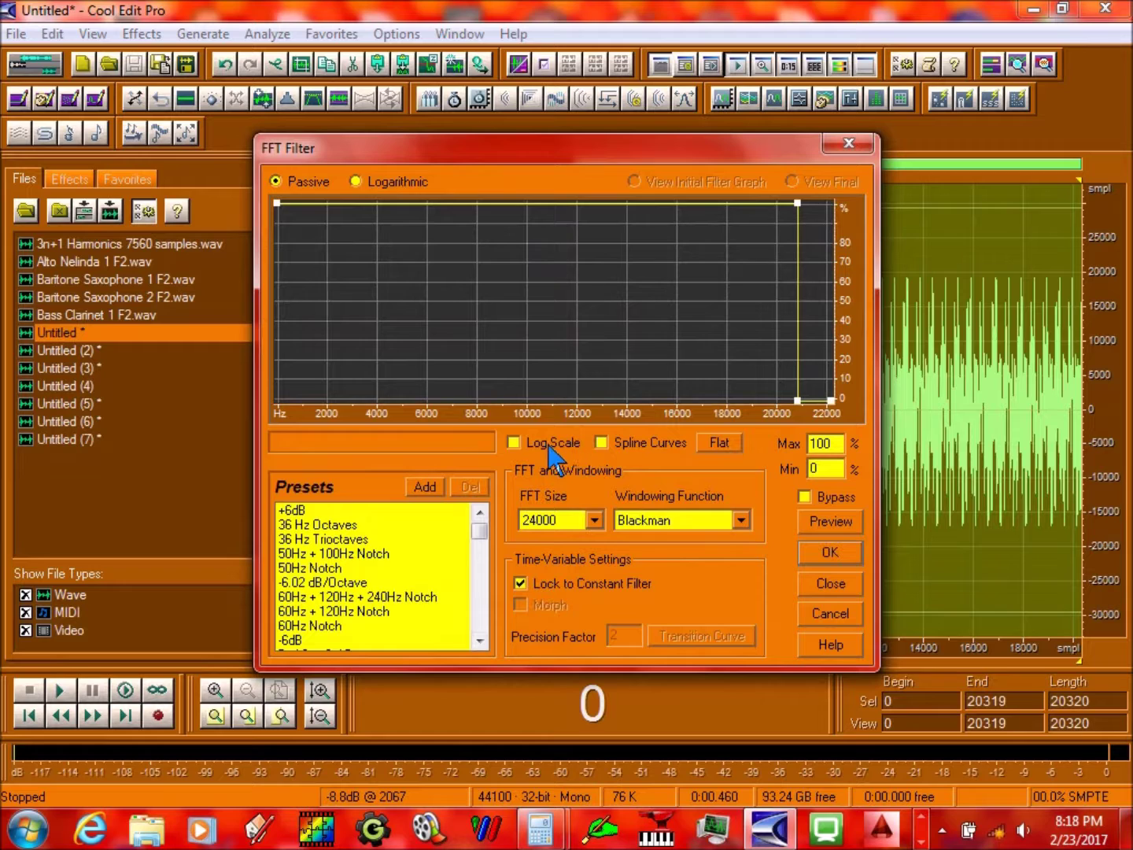
pyautogui.click(519, 443)
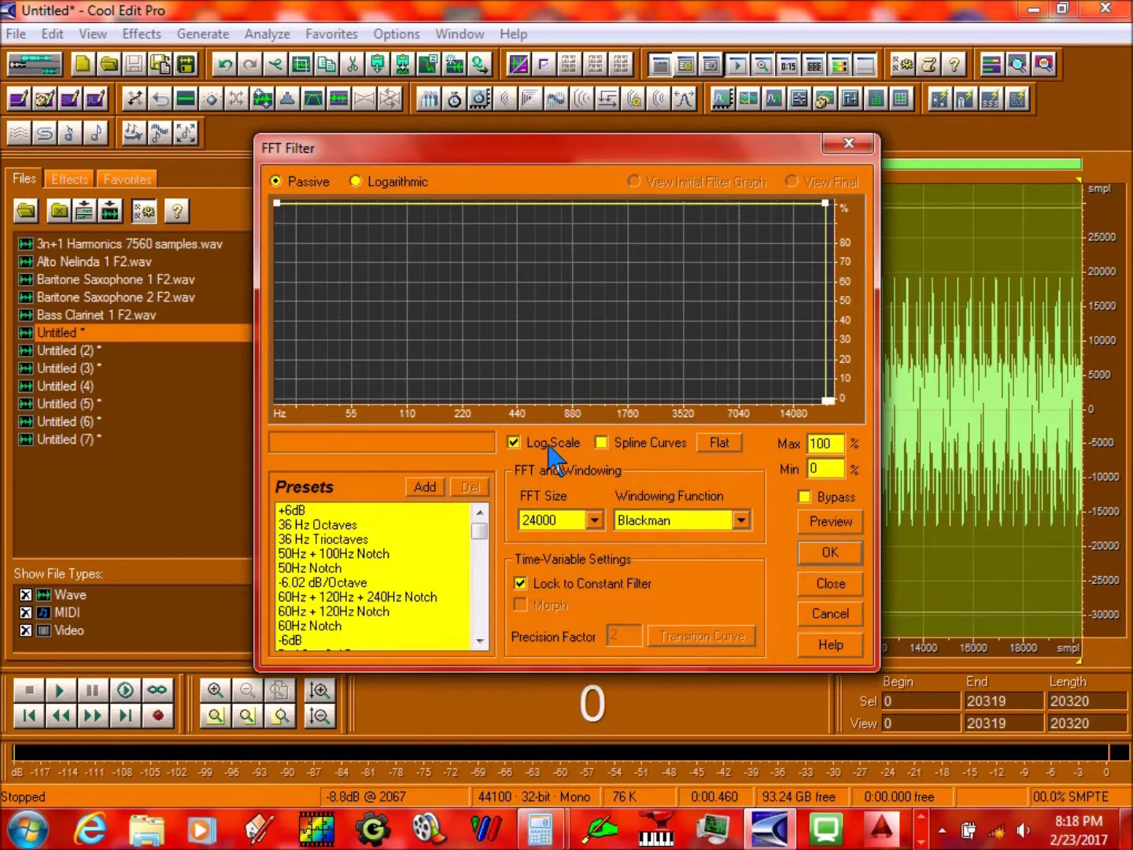
pyautogui.click(717, 444)
pyautogui.click(393, 184)
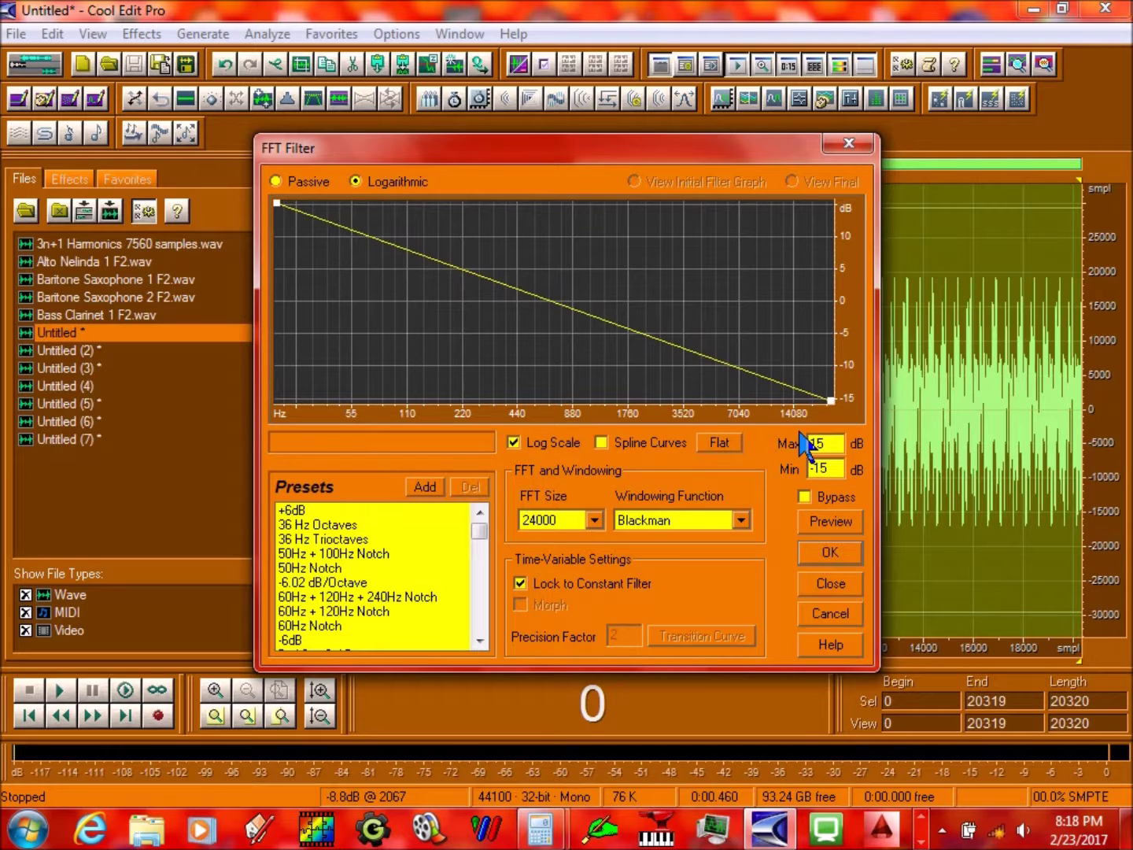
# Set the highest and lowest frequency end points of the filter curve to 0 dB
pyautogui.doubleClick(832, 399)
pyautogui.press('Tab')
pyautogui.write('-0')
pyautogui.press('Return')
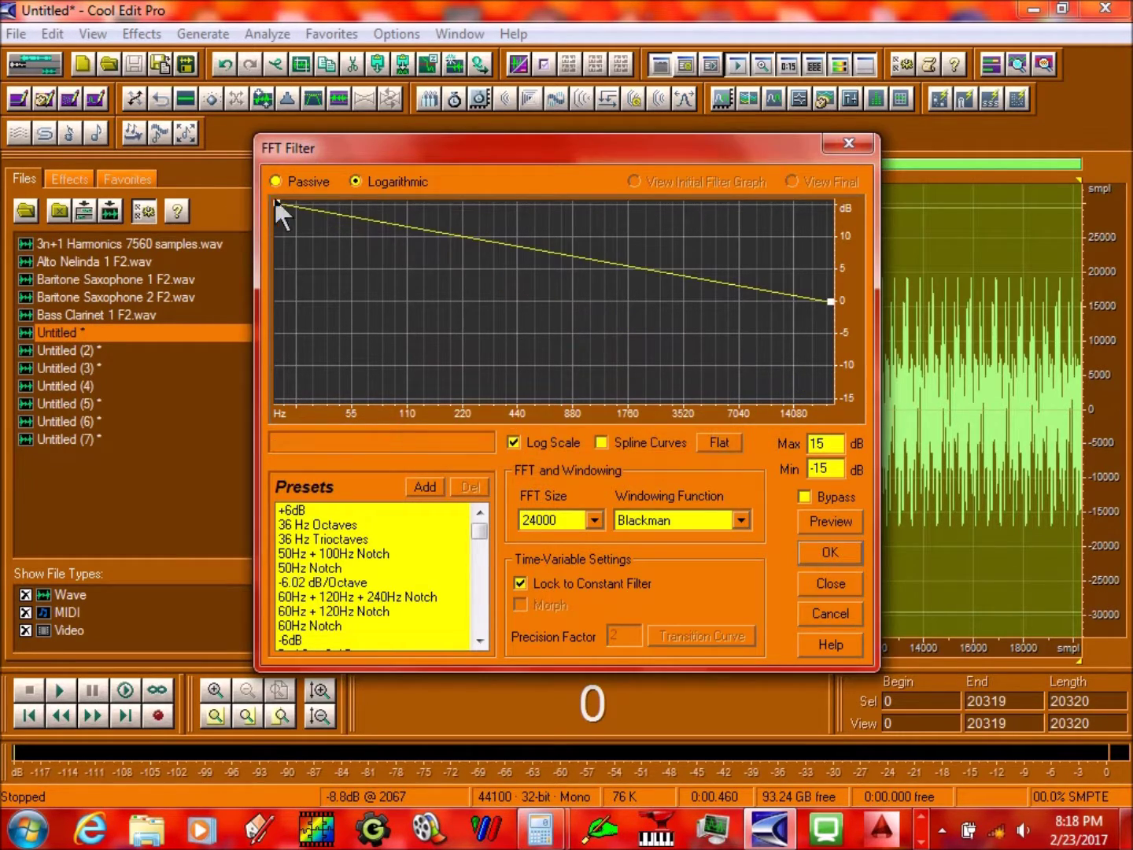
pyautogui.doubleClick(277, 203)
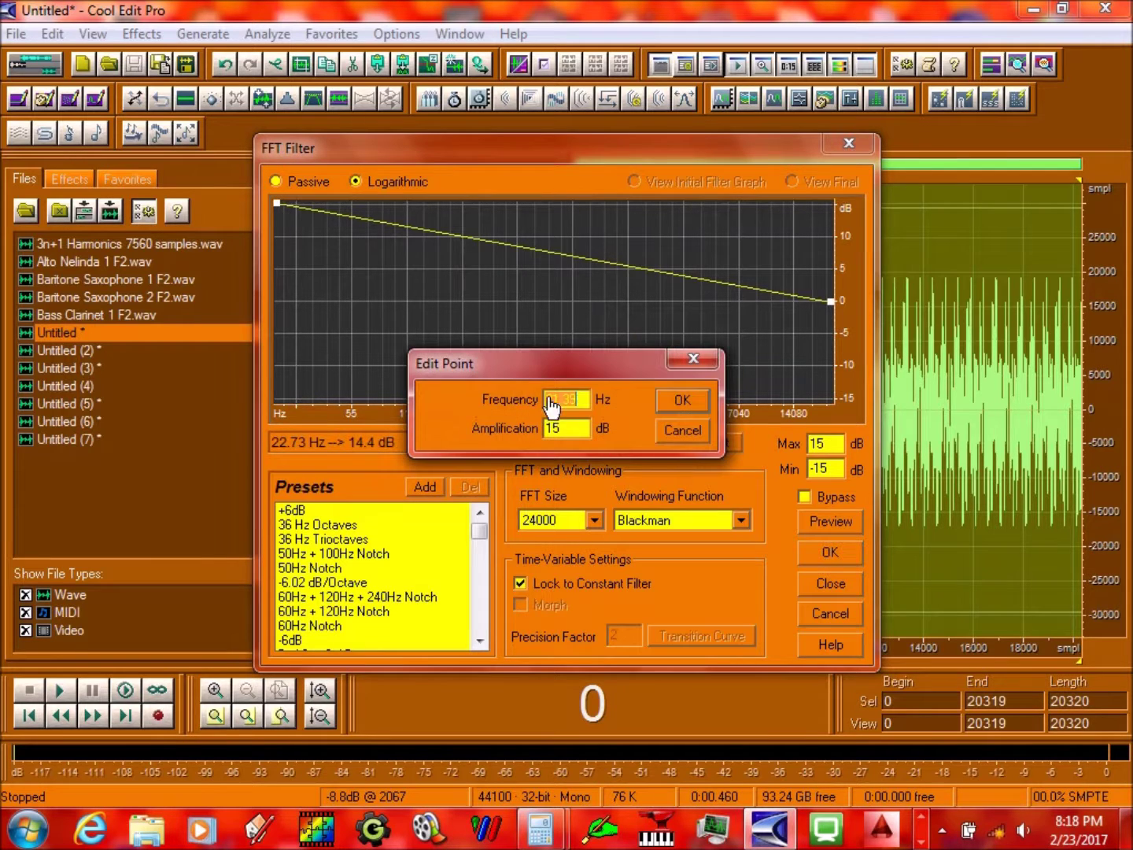
pyautogui.click(562, 428)
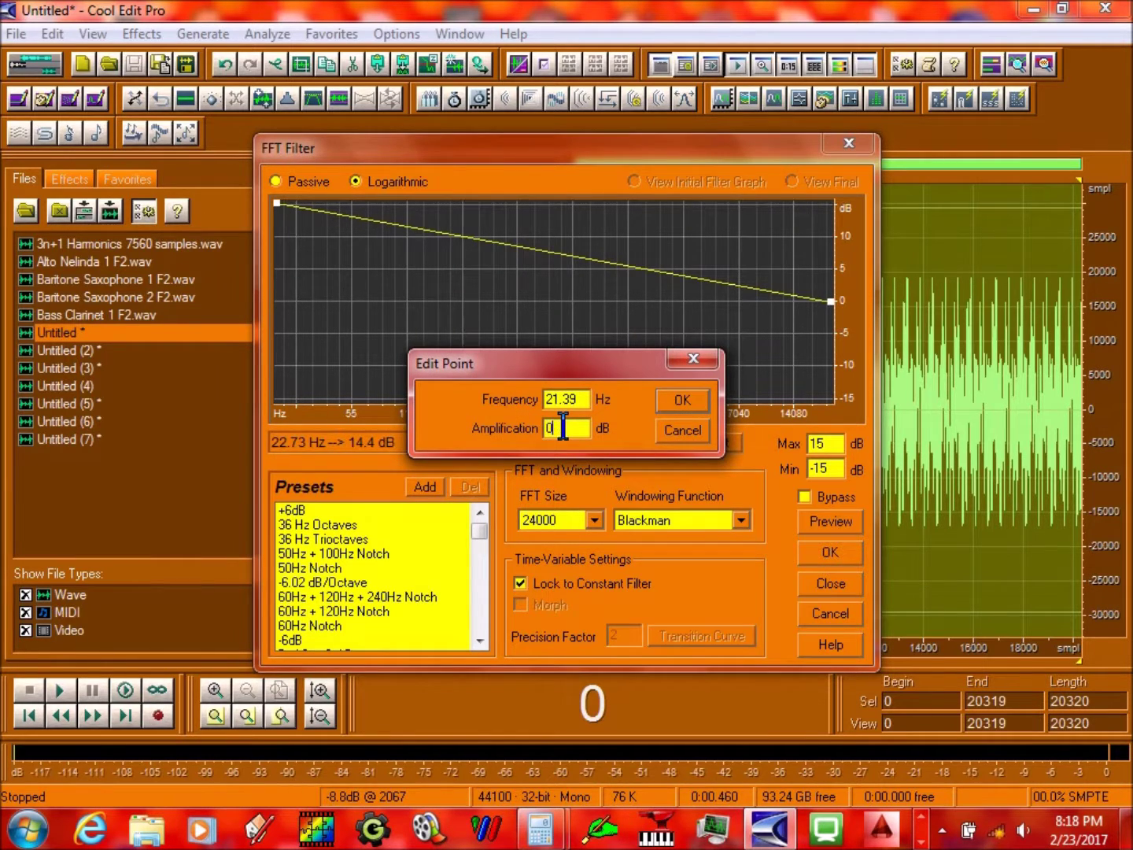
pyautogui.write('0')
pyautogui.press('Return')
# Add a filter curve point at about 440 Hz and set its amplification to 0 dB
pyautogui.click(515, 301)
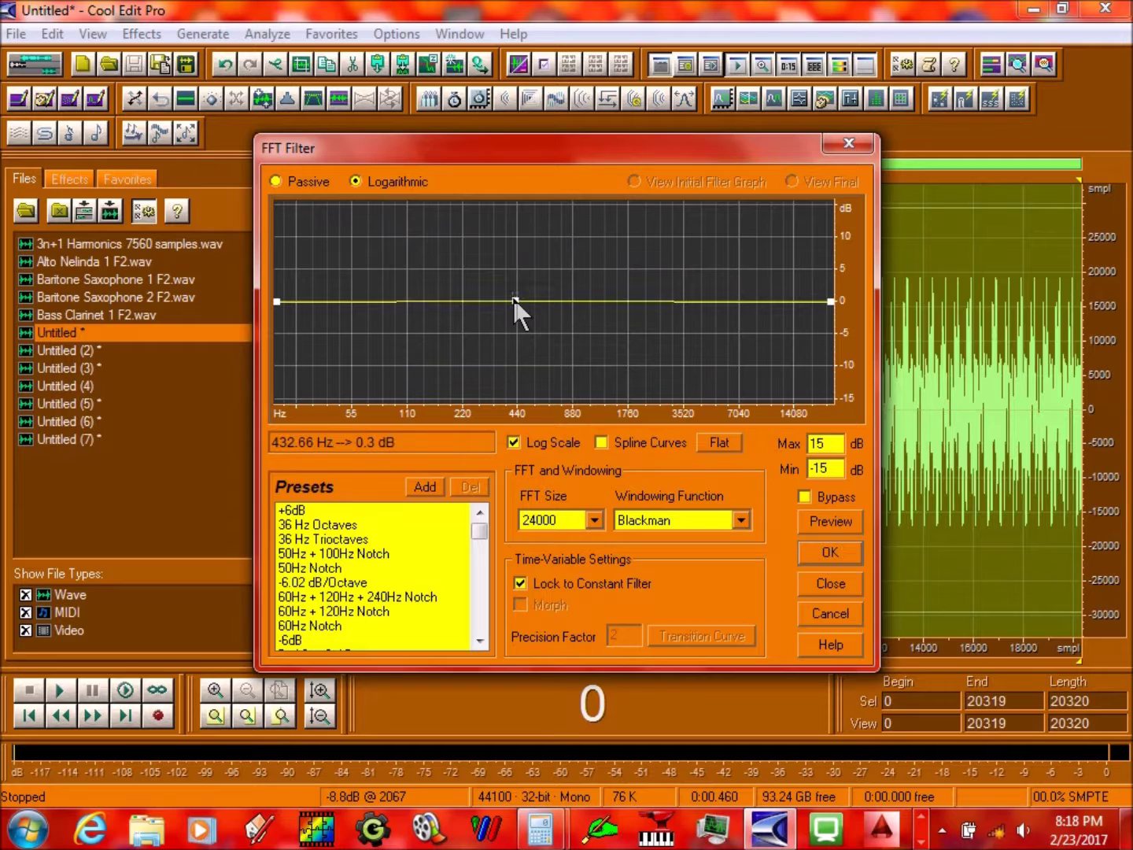
pyautogui.doubleClick(515, 301)
pyautogui.click(579, 433)
pyautogui.press('BackSpace')
pyautogui.press('BackSpace')
pyautogui.press('Return')
# Add a 15 dB peak to the filter curve and set its frequency to 832 Hz
pyautogui.moveTo(551, 302); pyautogui.dragTo(559, 209)
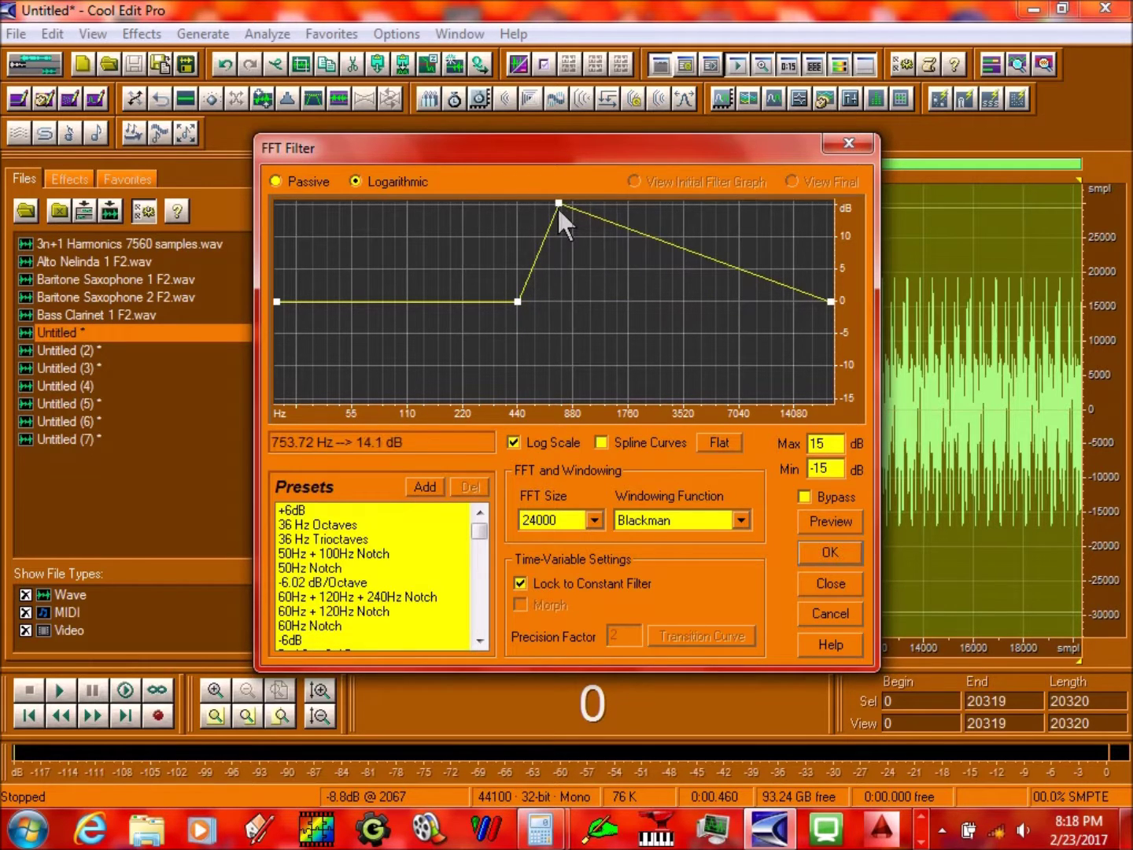
pyautogui.doubleClick(557, 202)
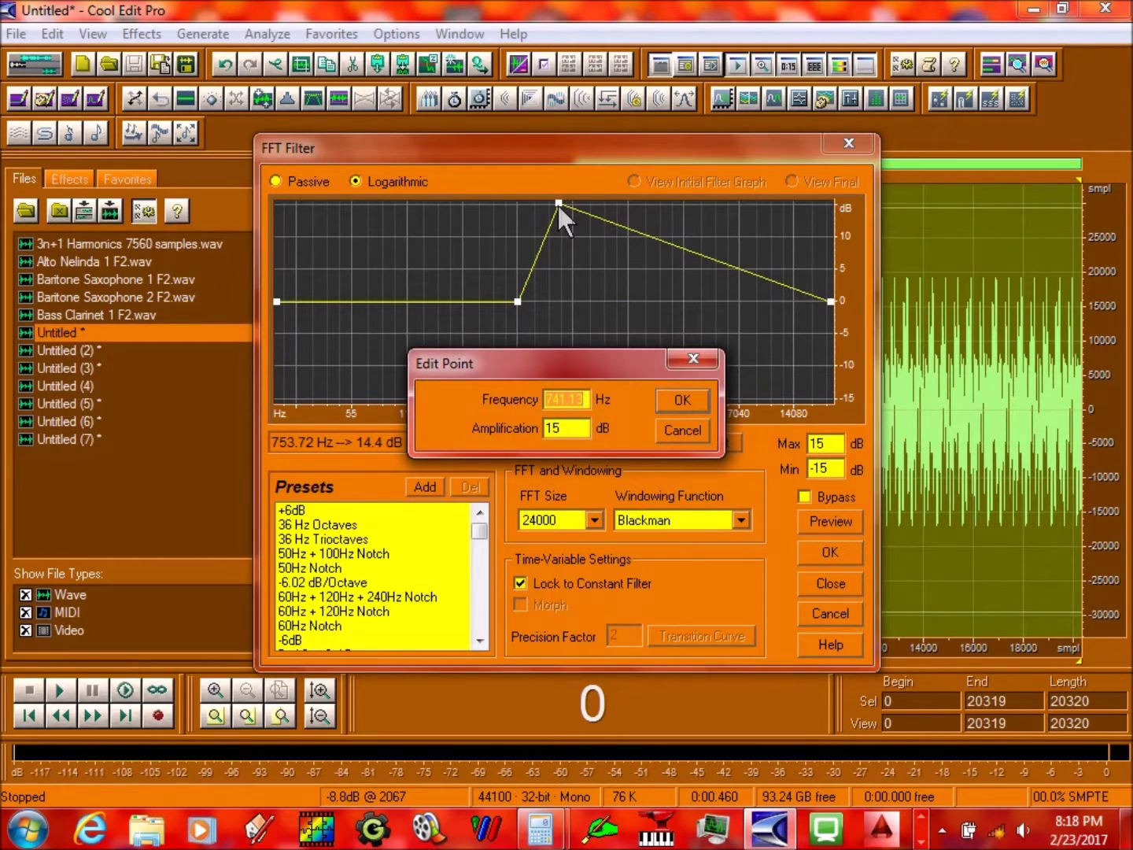
pyautogui.write('832')
pyautogui.press('Return')
# Add a -15 dB dip to the filter curve before the peak and set its frequency to 588 Hz
pyautogui.moveTo(541, 313); pyautogui.dragTo(561, 415)
pyautogui.doubleClick(559, 401)
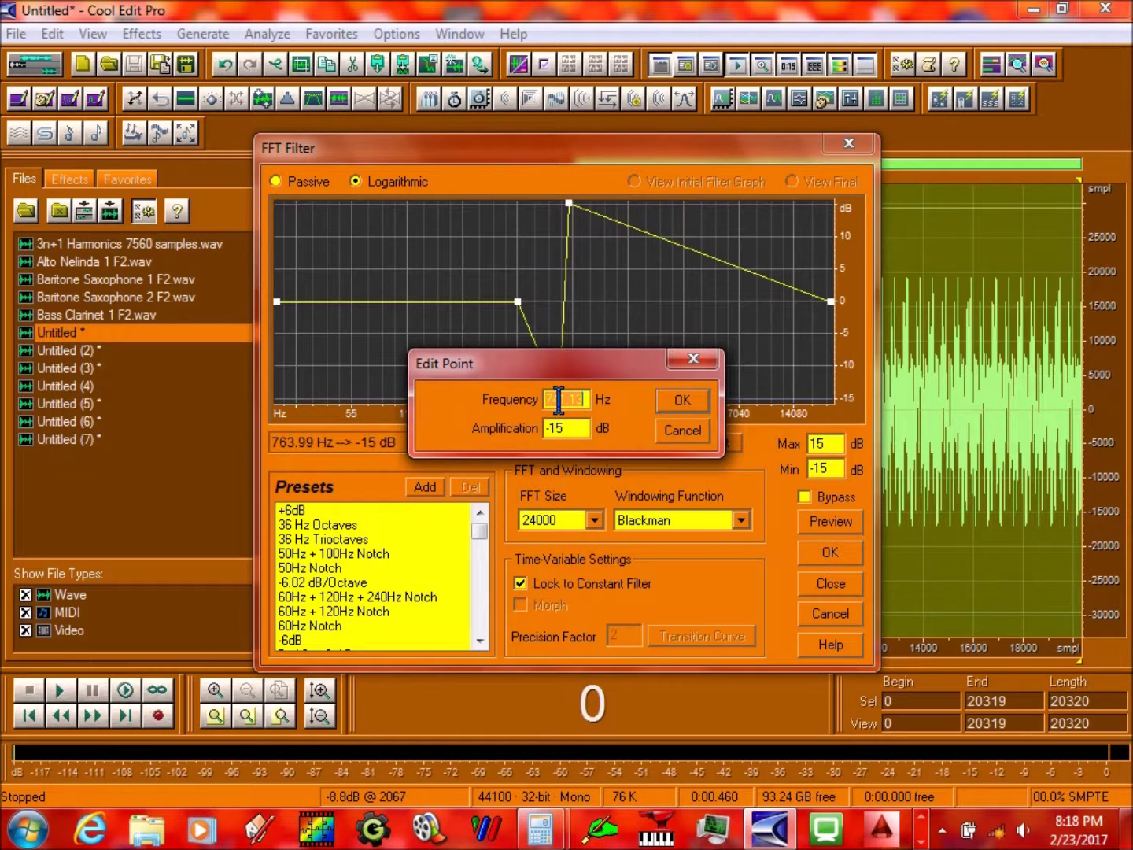
pyautogui.write('588')
pyautogui.press('Return')
# Add a filter curve point after the peak and set it to 1050 Hz at 0 dB
pyautogui.click(588, 297)
pyautogui.moveTo(589, 303); pyautogui.dragTo(598, 301)
pyautogui.doubleClick(599, 302)
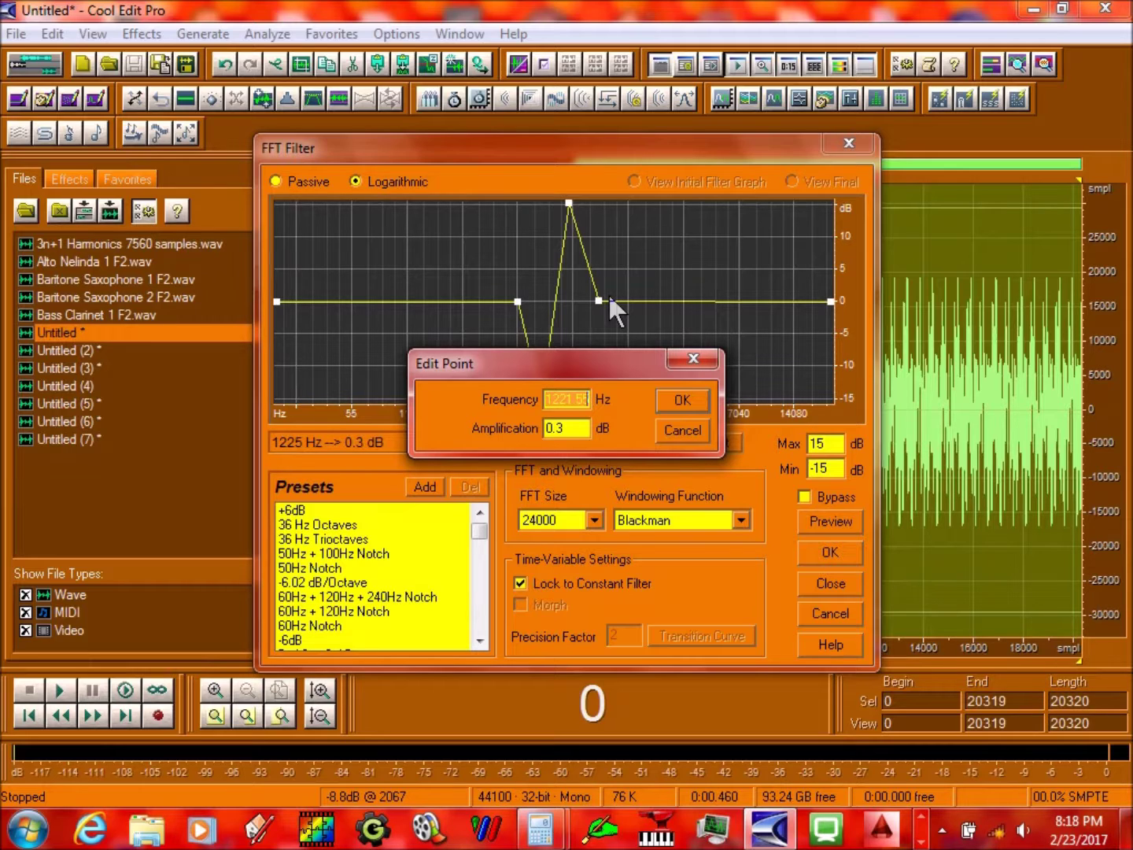
pyautogui.write('1050')
pyautogui.doubleClick(563, 429)
pyautogui.write('0')
pyautogui.press('Return')
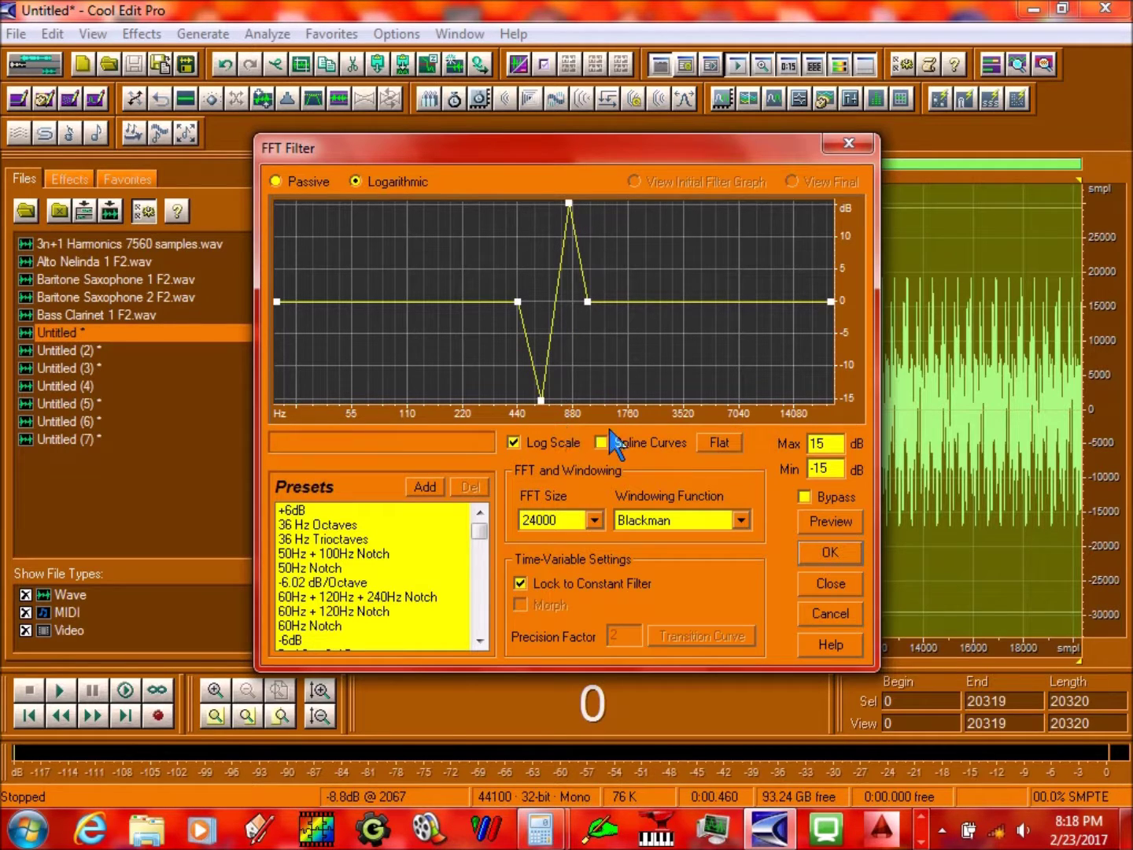
# Apply the FFT filter to Untitled and play the result
pyautogui.click(846, 555)
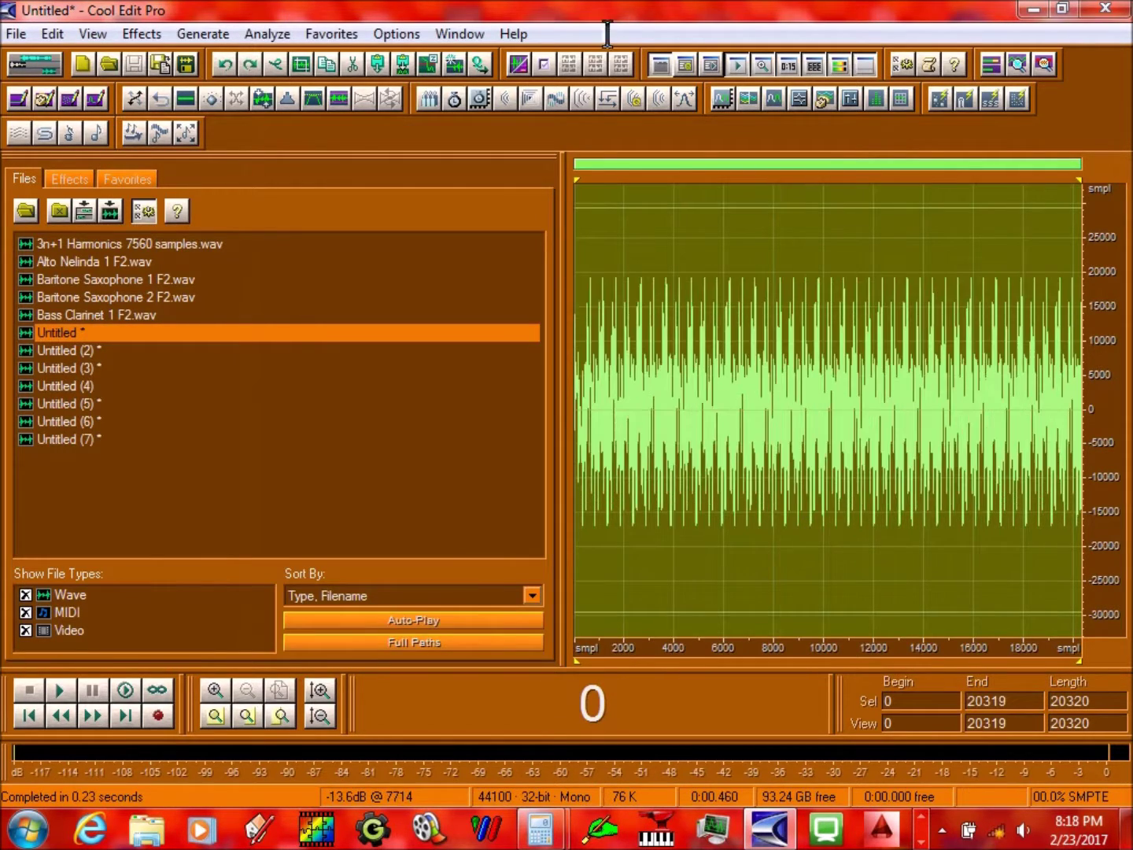
pyautogui.press('space')
pyautogui.press('space')
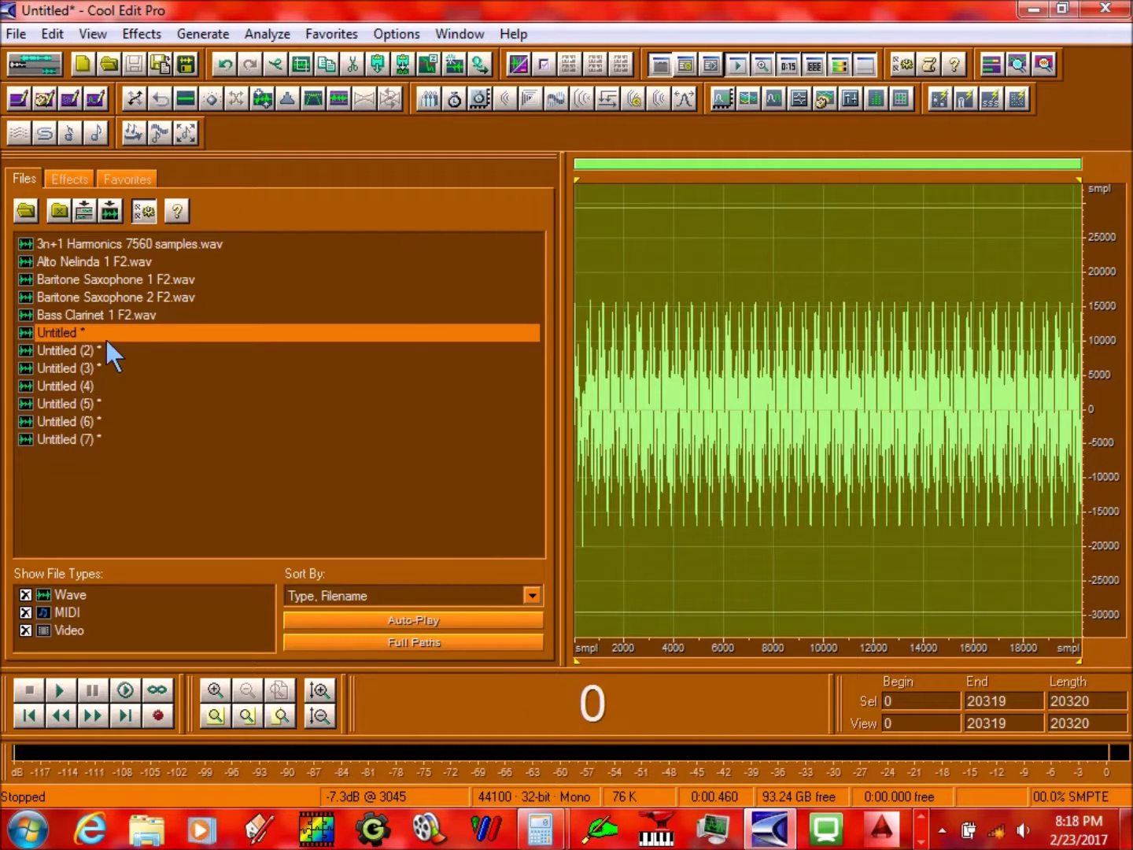
# Copy the Bass Clarinet 1 F2 cycle into Untitled (4) and mix-paste it at the end, looped 39 times
pyautogui.doubleClick(107, 317)
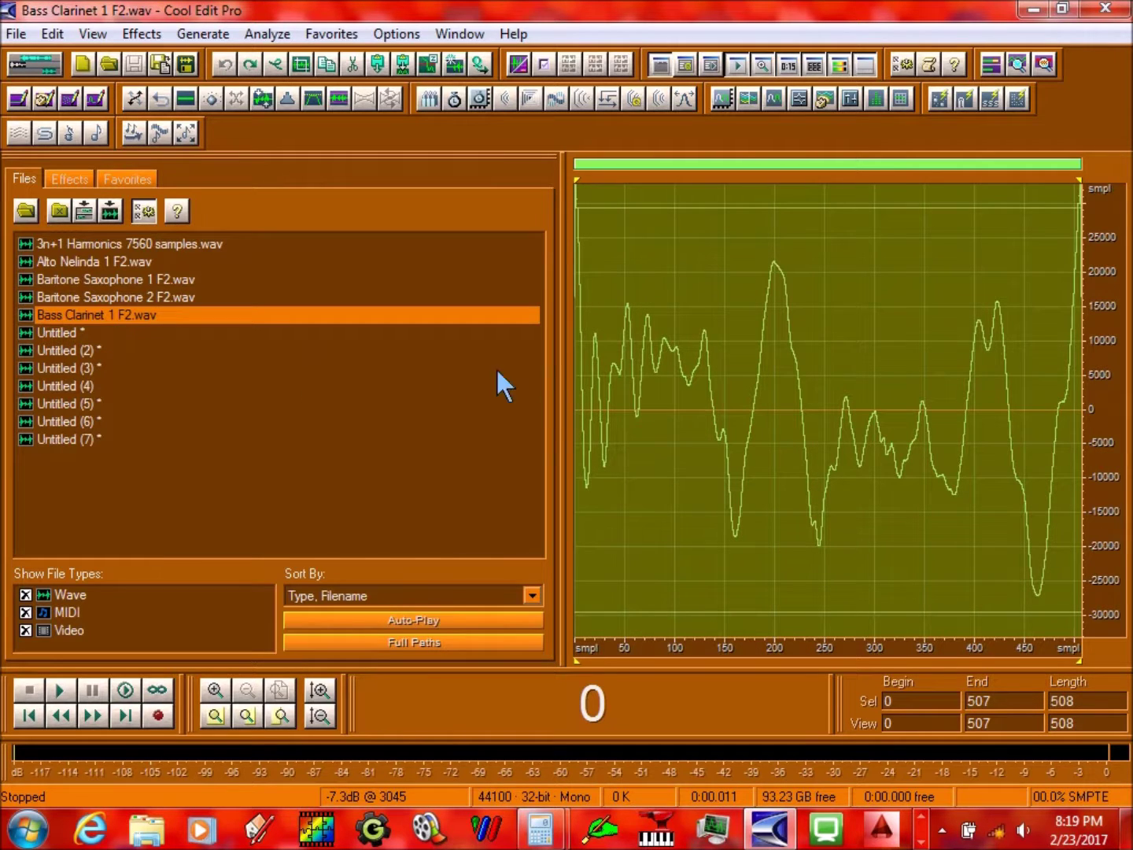
pyautogui.doubleClick(126, 386)
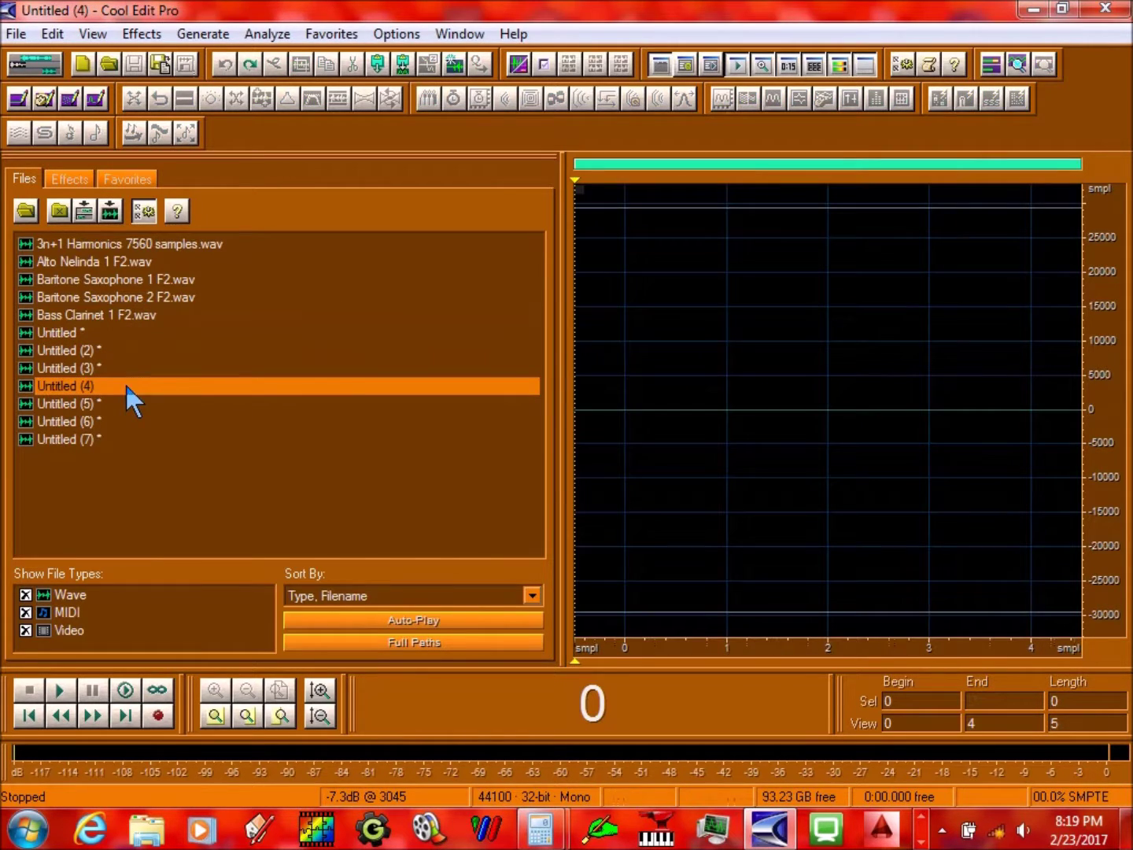
pyautogui.hotkey('ctrl', 'v')
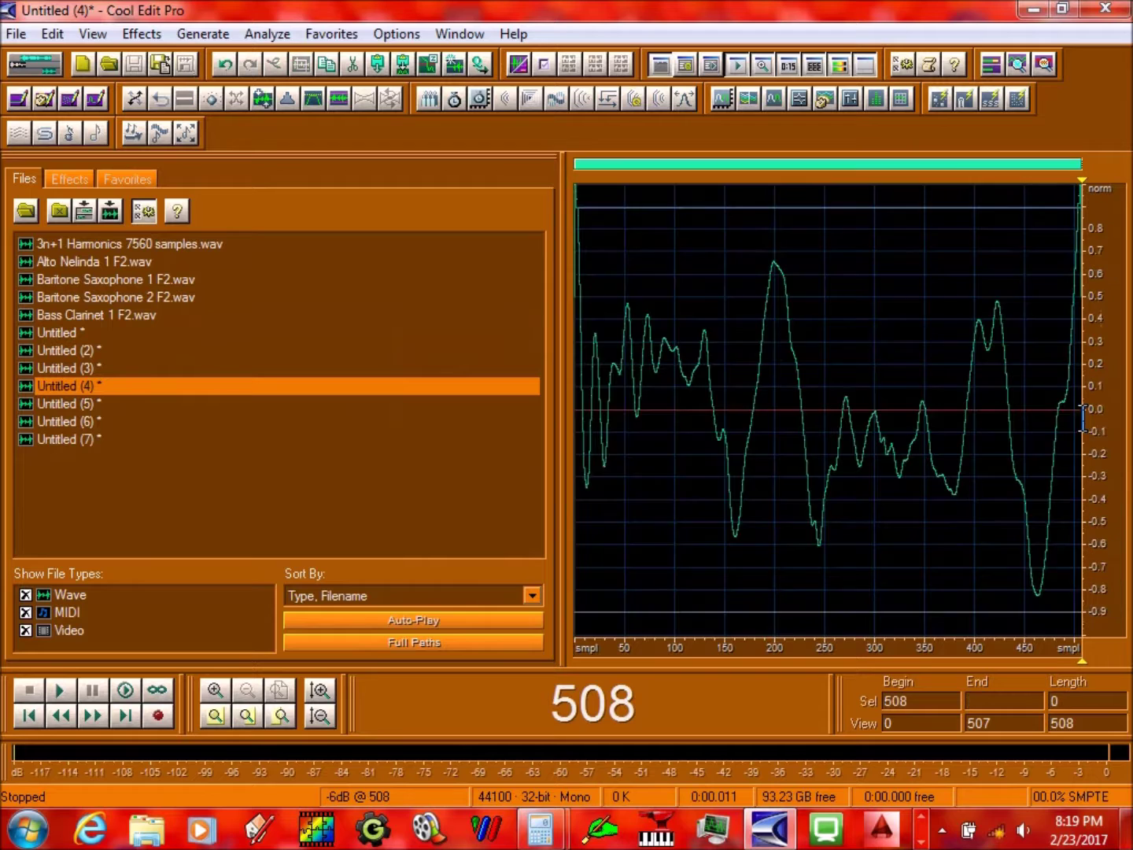
pyautogui.hotkey('ctrl', 'shift', 'v')
pyautogui.click(579, 517)
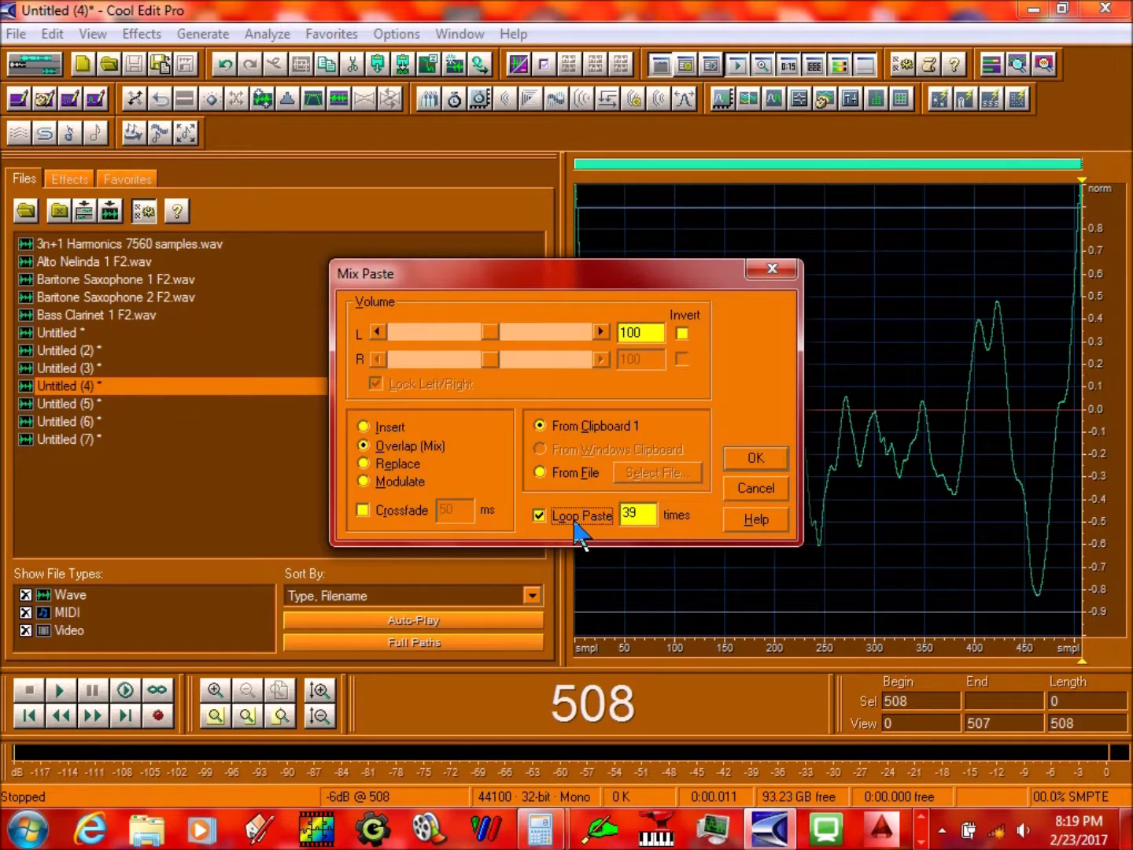
pyautogui.click(756, 457)
# Show the amplitude scale of Untitled (4) in sample values and play the whole waveform
pyautogui.rightClick(1105, 455)
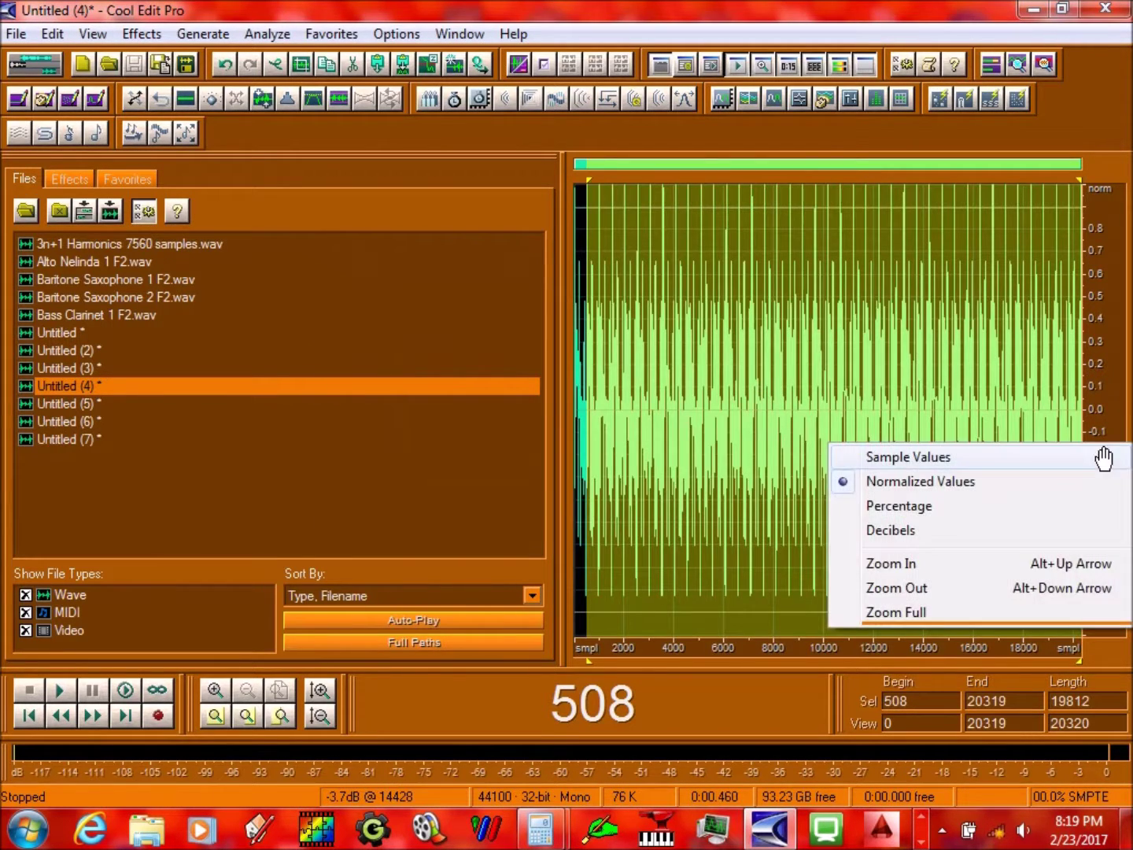
pyautogui.click(1105, 457)
pyautogui.click(850, 372)
pyautogui.doubleClick(850, 358)
pyautogui.press('space')
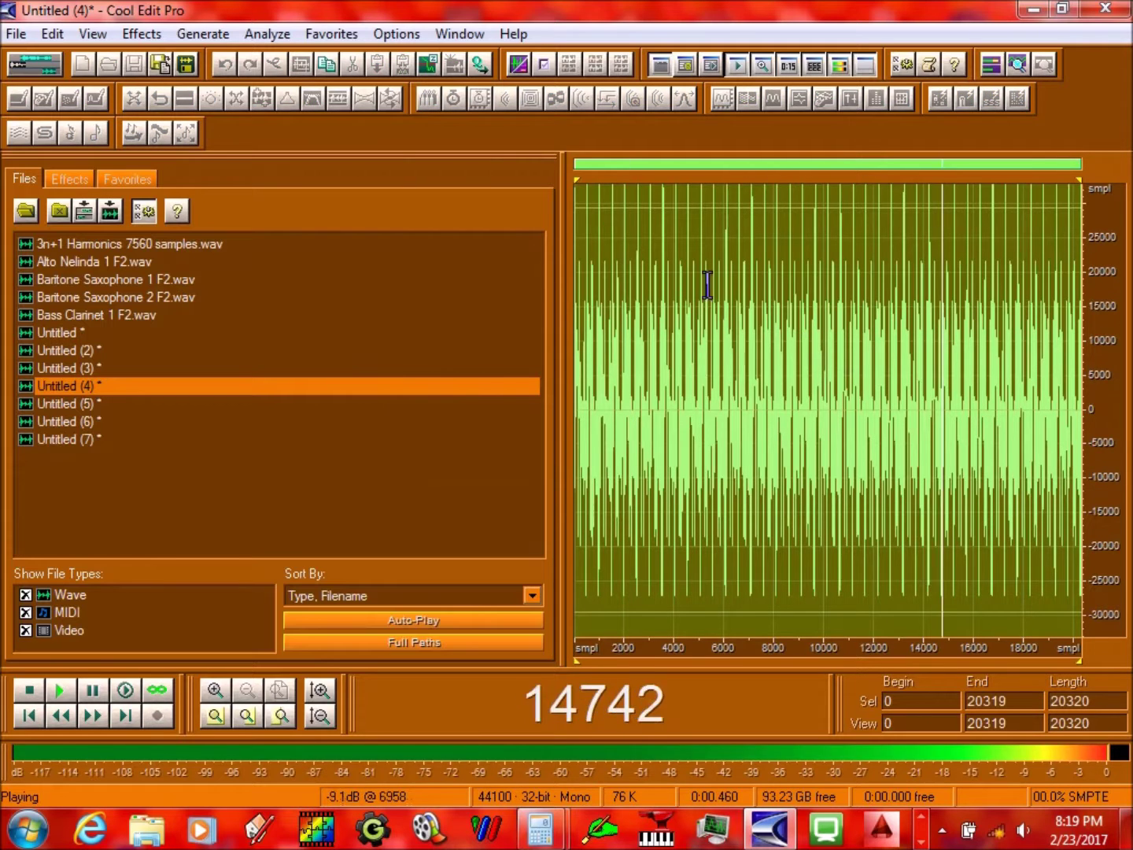
# Flatten the FFT Filter curve, switch it to Passive, and set its low end to 0% and high end to 100%
pyautogui.click(751, 101)
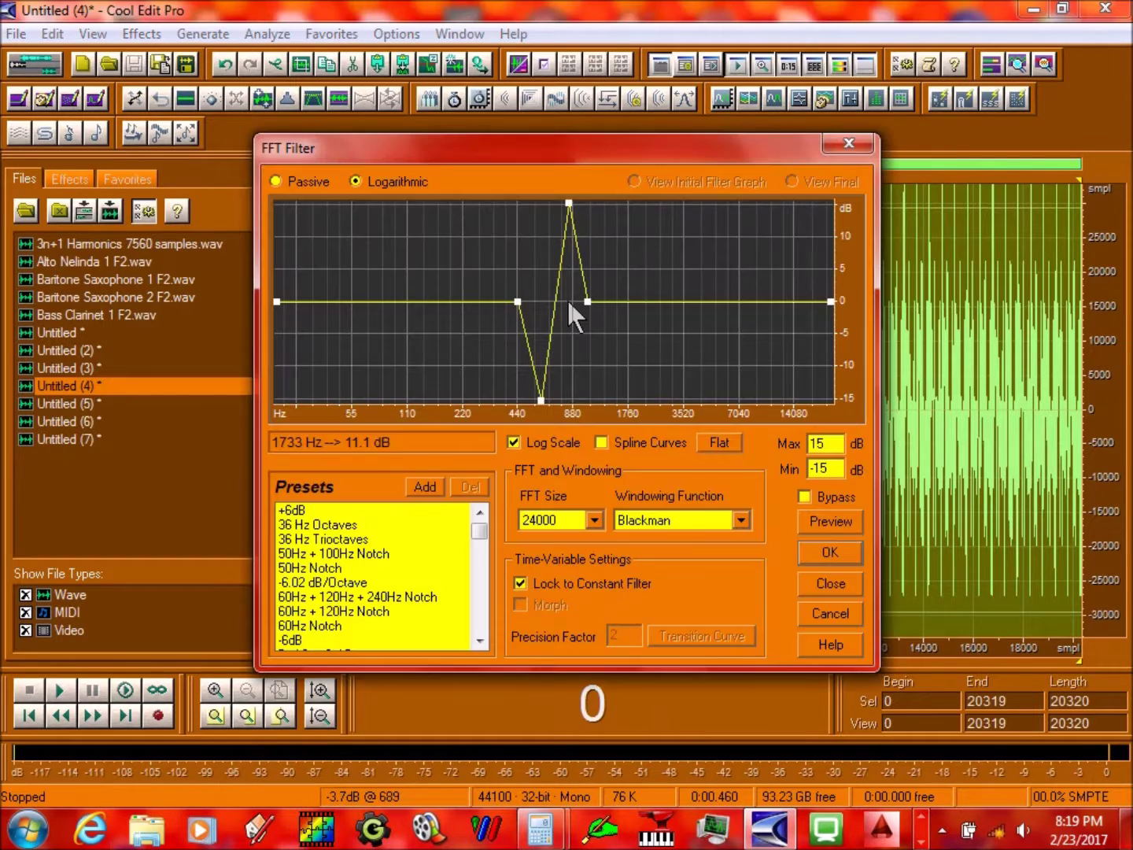
pyautogui.click(719, 442)
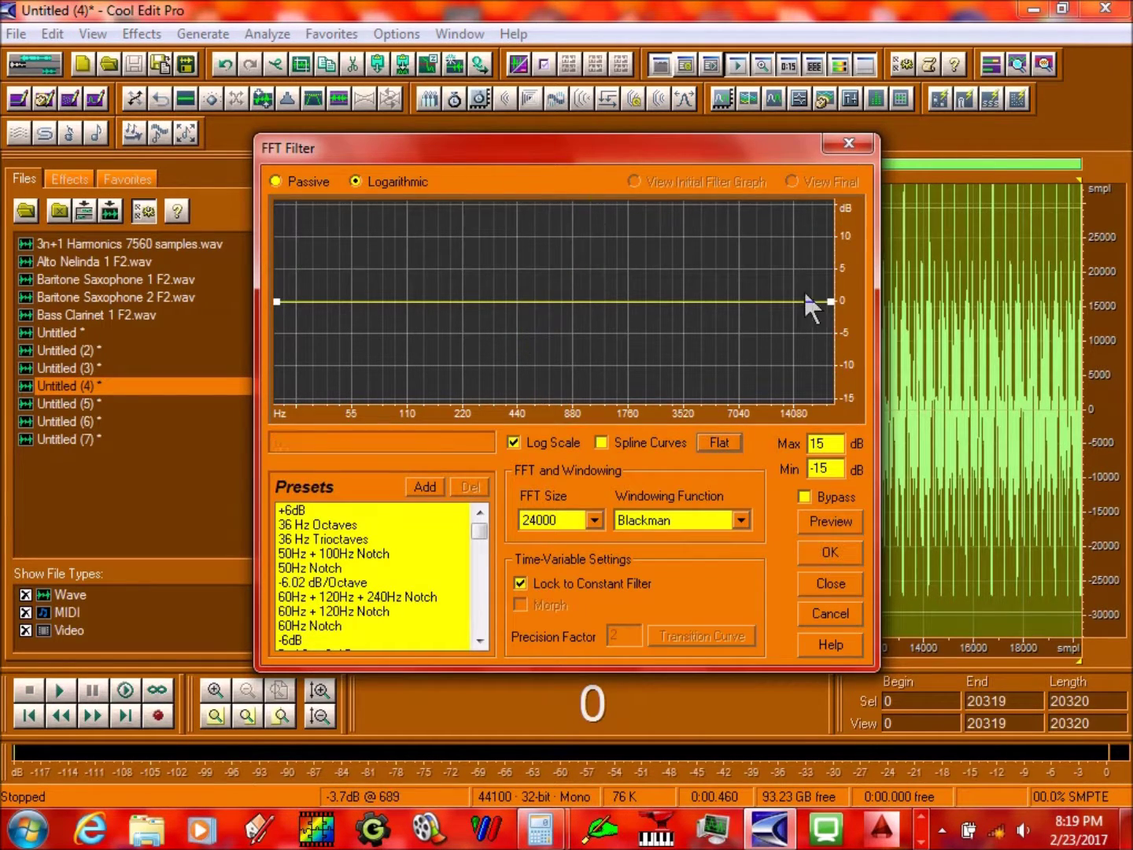
pyautogui.click(318, 186)
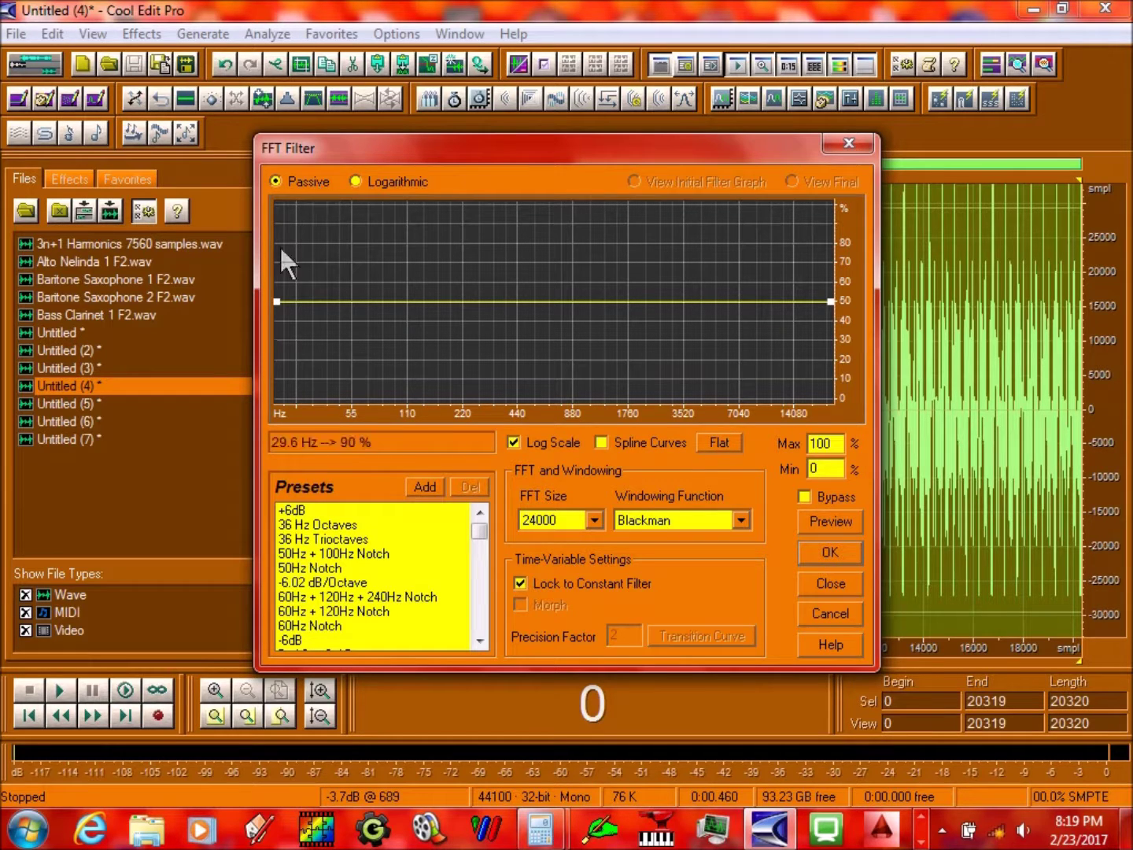
pyautogui.moveTo(277, 300); pyautogui.dragTo(277, 401)
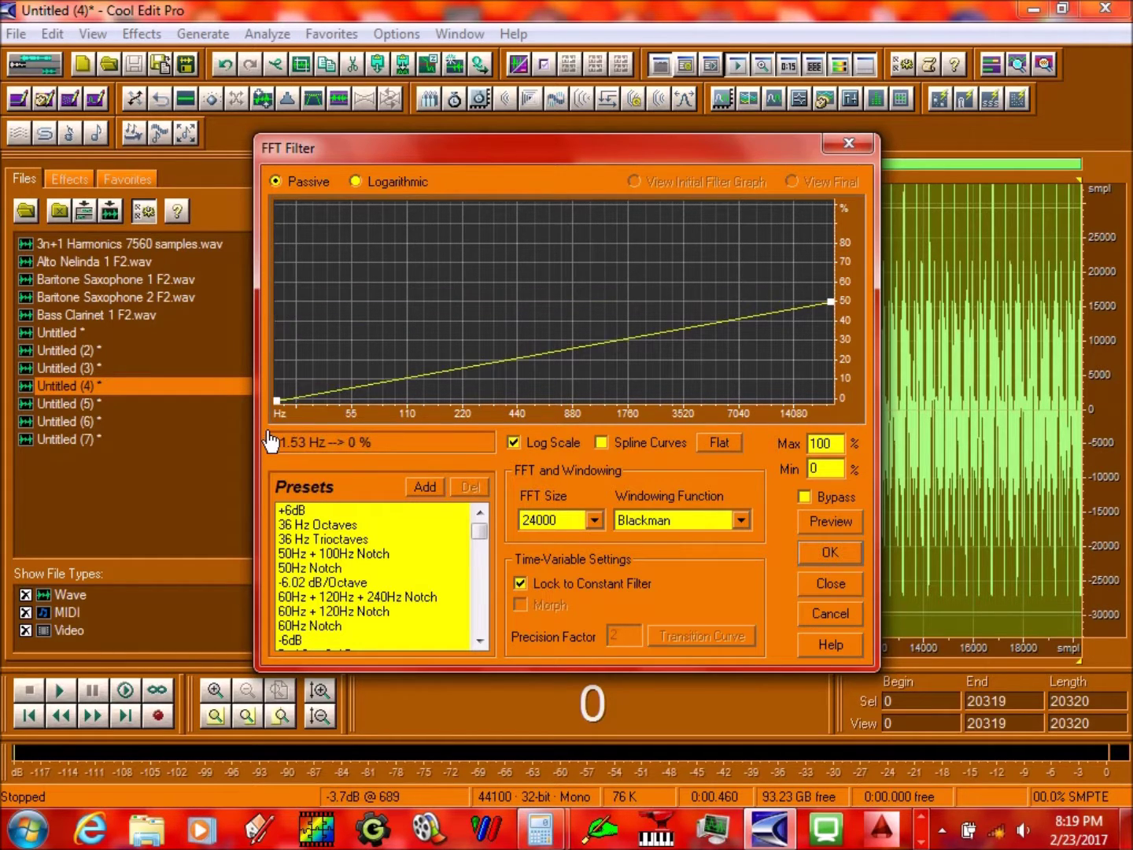
pyautogui.moveTo(832, 302); pyautogui.dragTo(831, 202)
# Add a 100% filter curve point at 750 Hz and smooth the curve with Spline Curves
pyautogui.moveTo(612, 260); pyautogui.dragTo(602, 204)
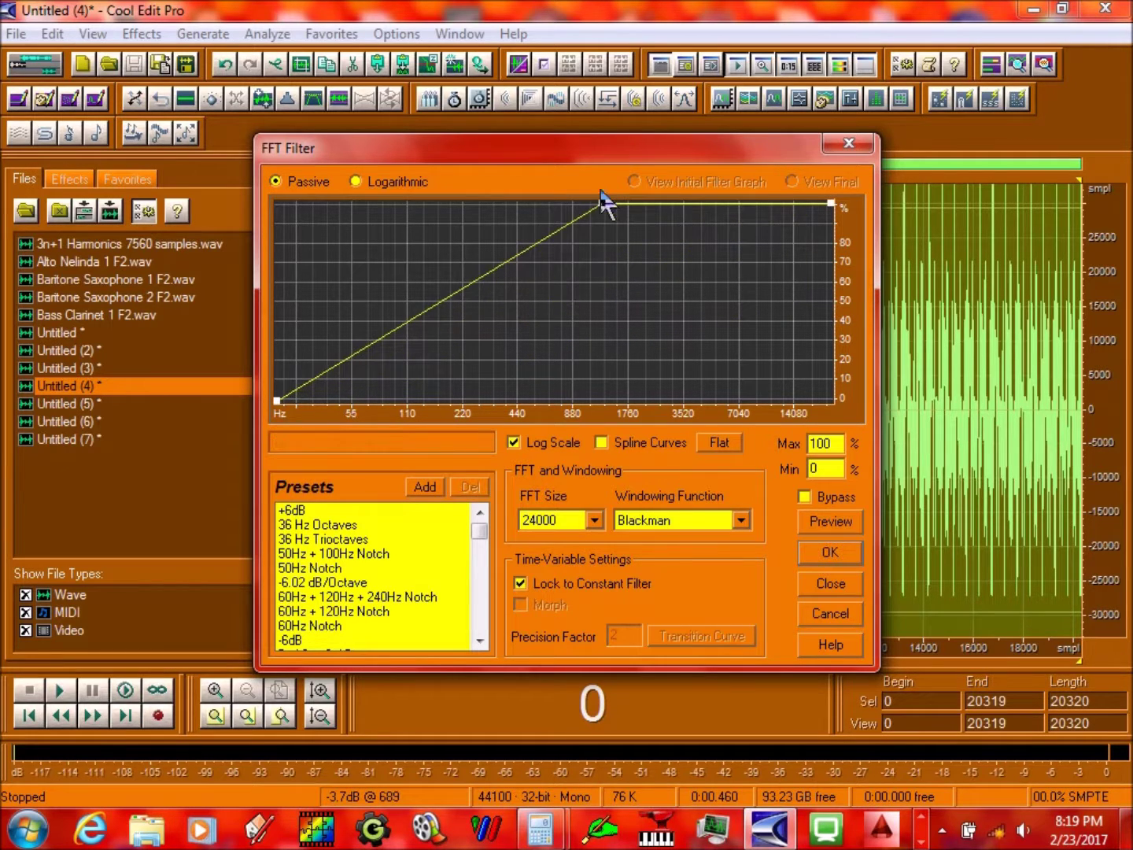
pyautogui.click(628, 443)
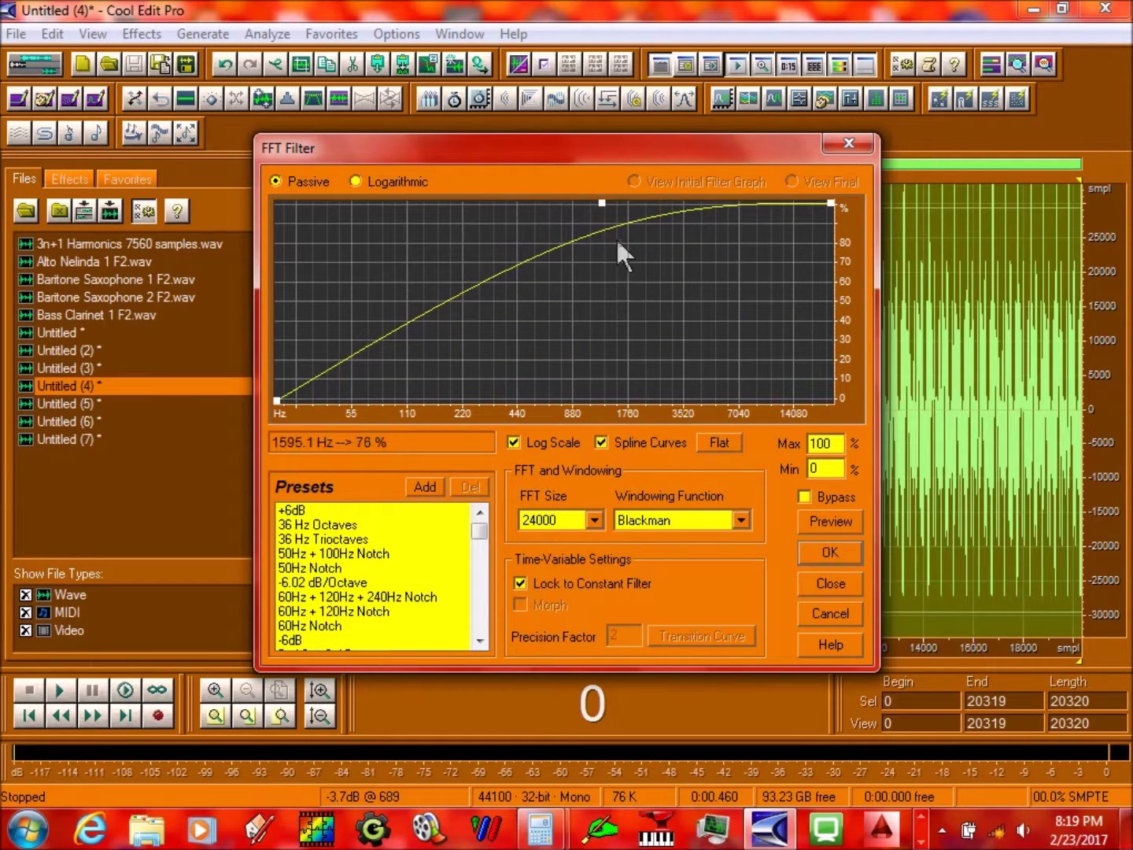
pyautogui.doubleClick(603, 201)
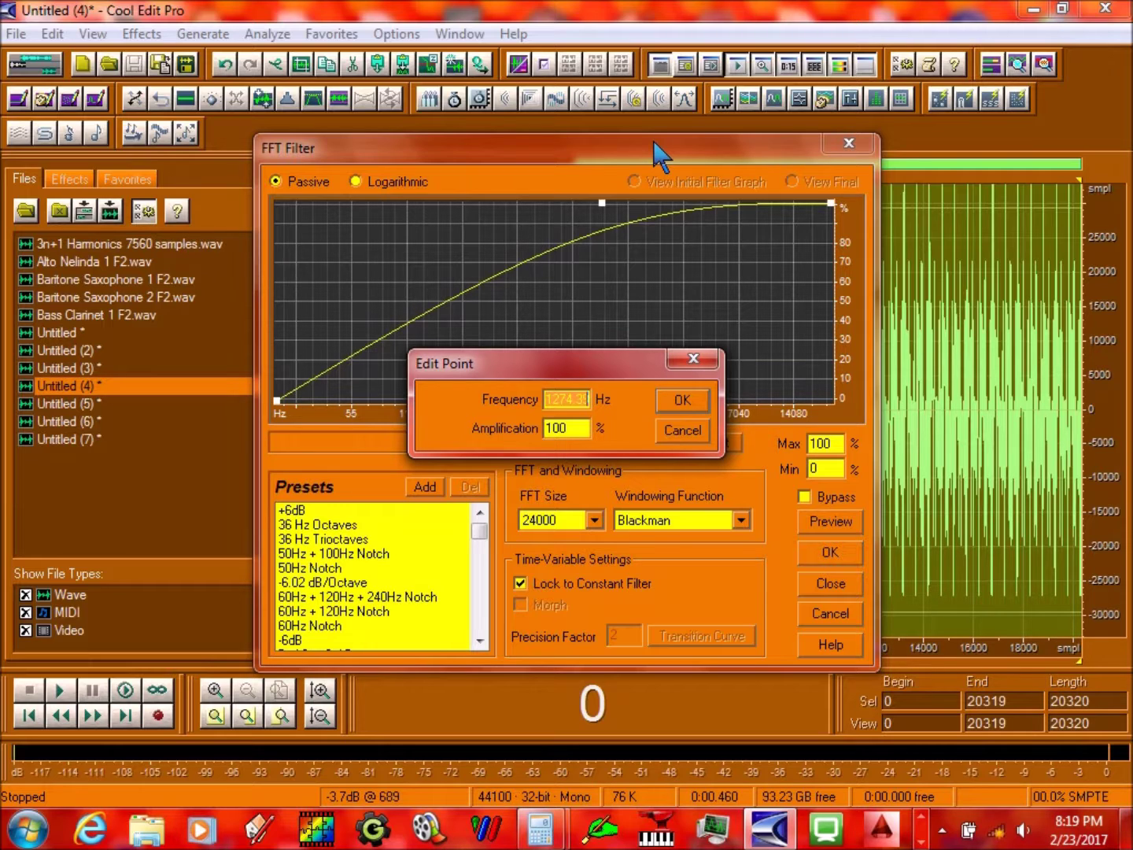
pyautogui.write('750')
pyautogui.press('Return')
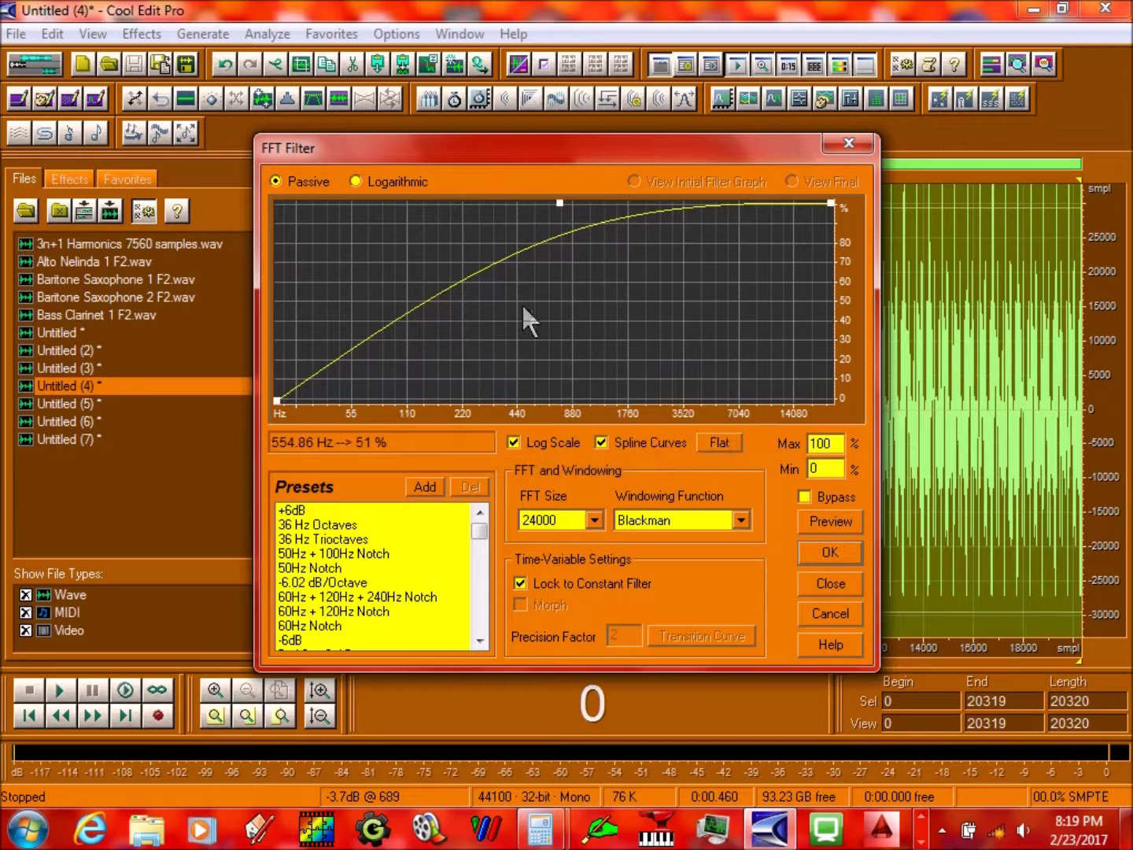
# Lower the 750 Hz filter curve point to 0% and add another 0% point at 1500 Hz
pyautogui.doubleClick(561, 202)
pyautogui.doubleClick(565, 428)
pyautogui.write('0')
pyautogui.press('Return')
pyautogui.moveTo(561, 400); pyautogui.dragTo(584, 400)
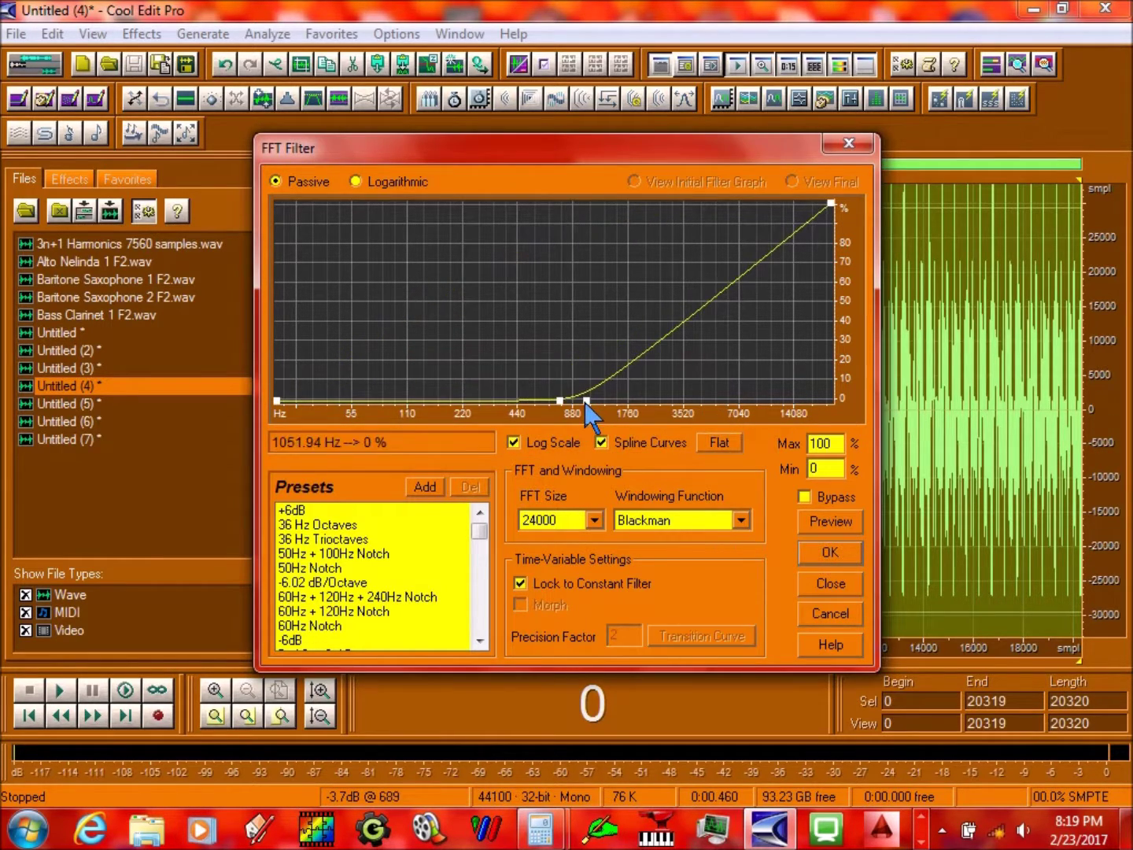
pyautogui.doubleClick(584, 399)
pyautogui.write('1500')
pyautogui.press('Return')
# Add 100% curve points at 3000 Hz and 6000 Hz, and apply the FFT filter to Untitled (4)
pyautogui.moveTo(653, 307); pyautogui.dragTo(665, 214)
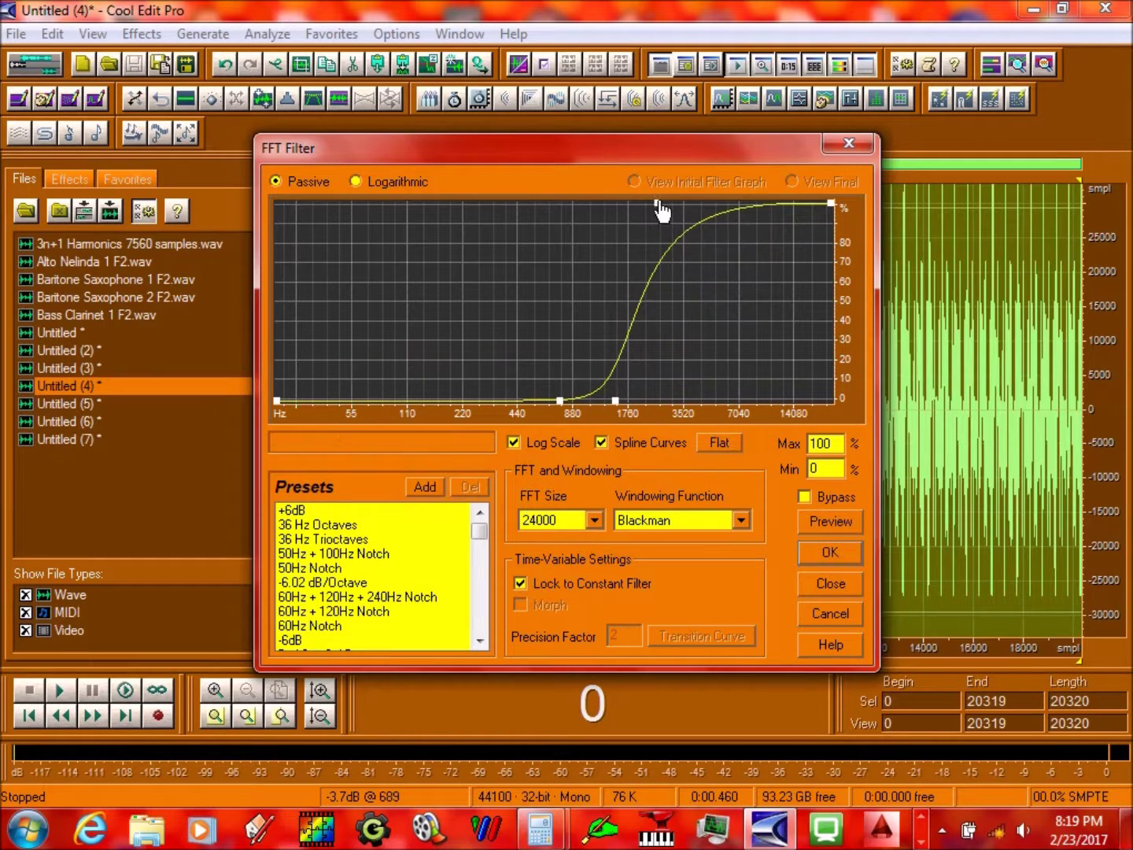
pyautogui.doubleClick(657, 202)
pyautogui.write('4000')
pyautogui.press('Return')
pyautogui.moveTo(741, 230); pyautogui.dragTo(715, 204)
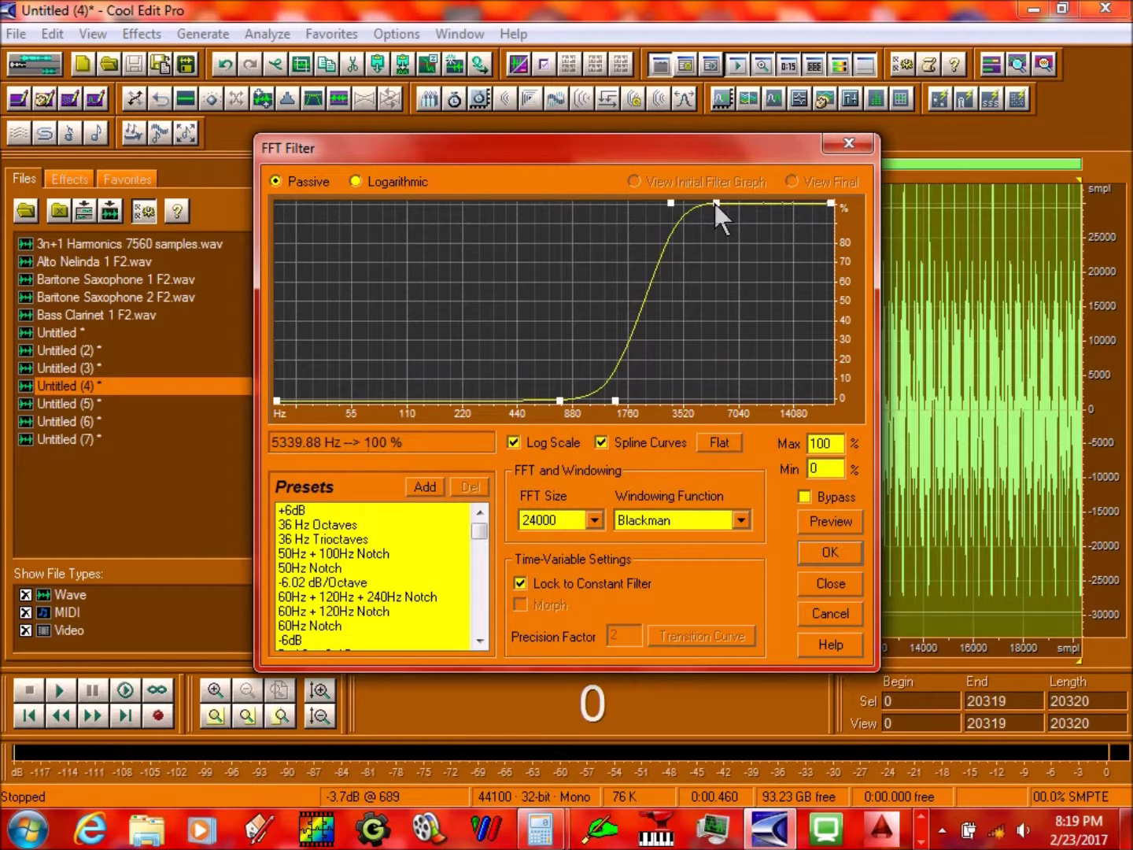
pyautogui.doubleClick(714, 204)
pyautogui.write('6000')
pyautogui.press('Return')
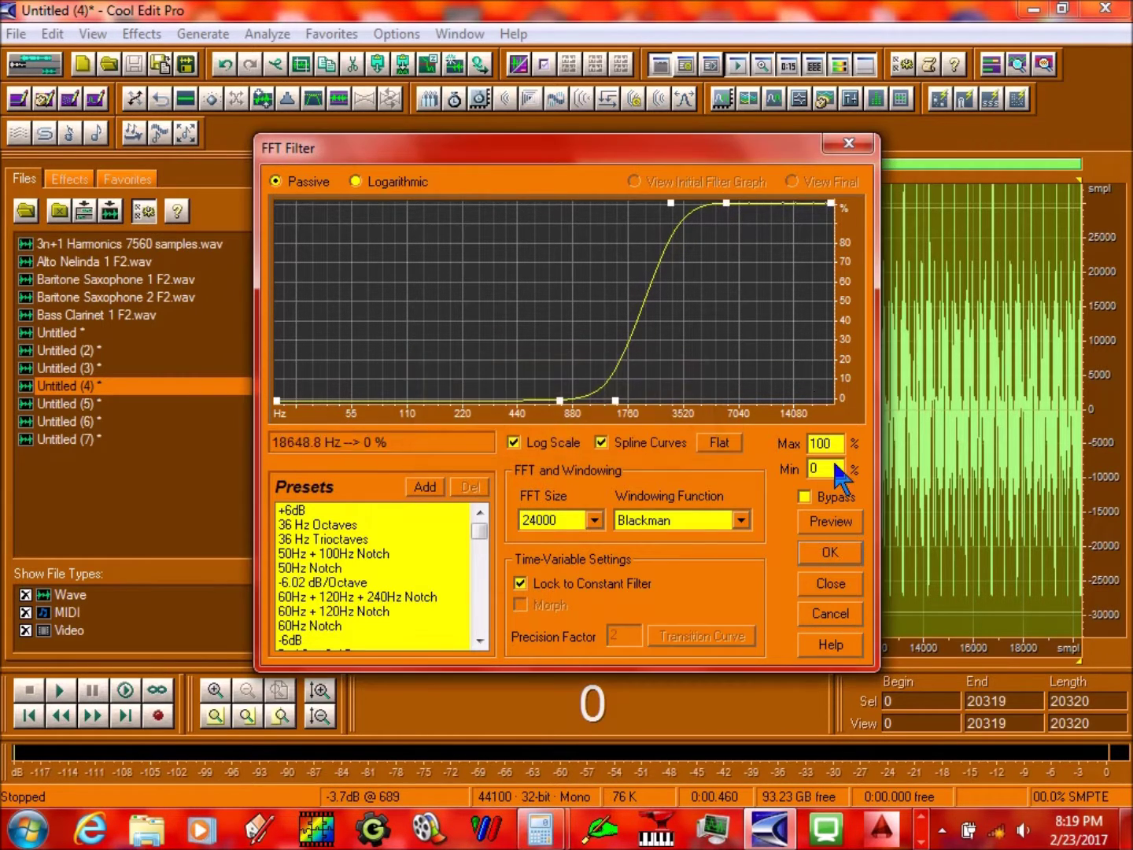
pyautogui.click(832, 555)
pyautogui.press('space')
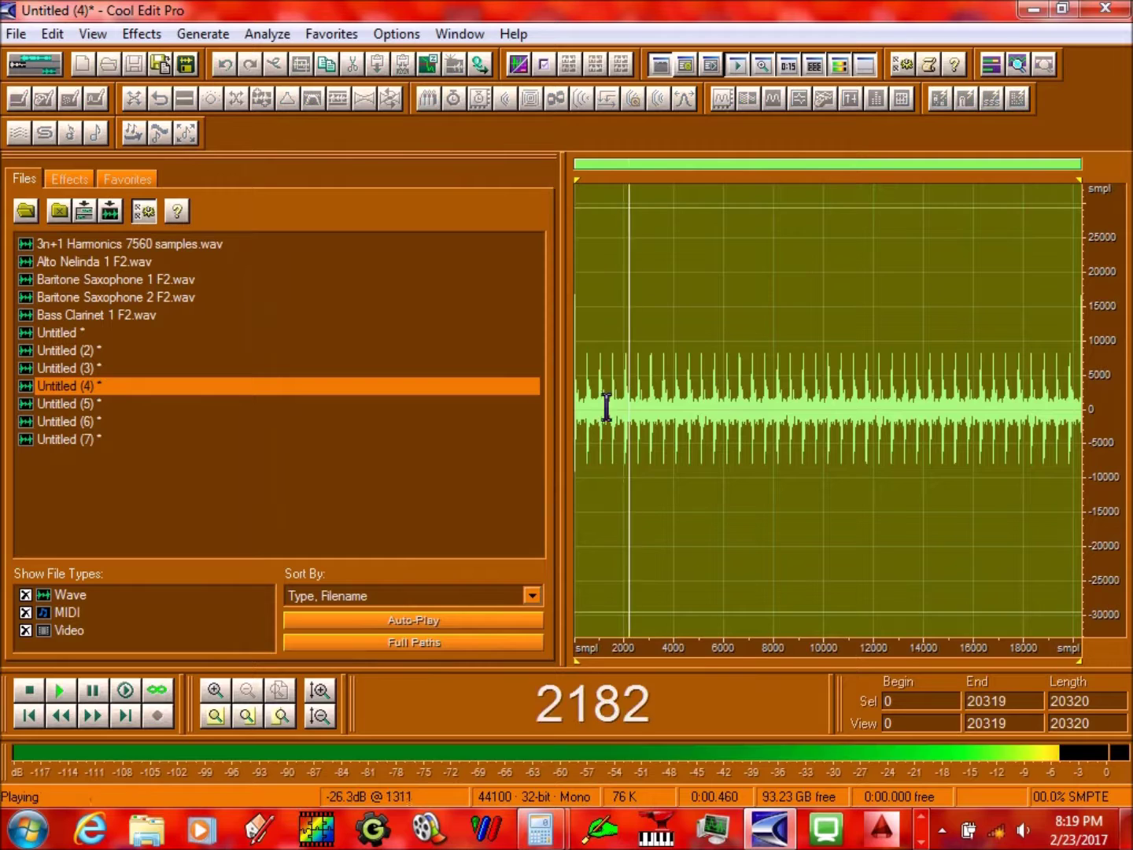
# Invert the FFT filter range with Max 0% and Min 100%, and apply it to Untitled
pyautogui.click(103, 336)
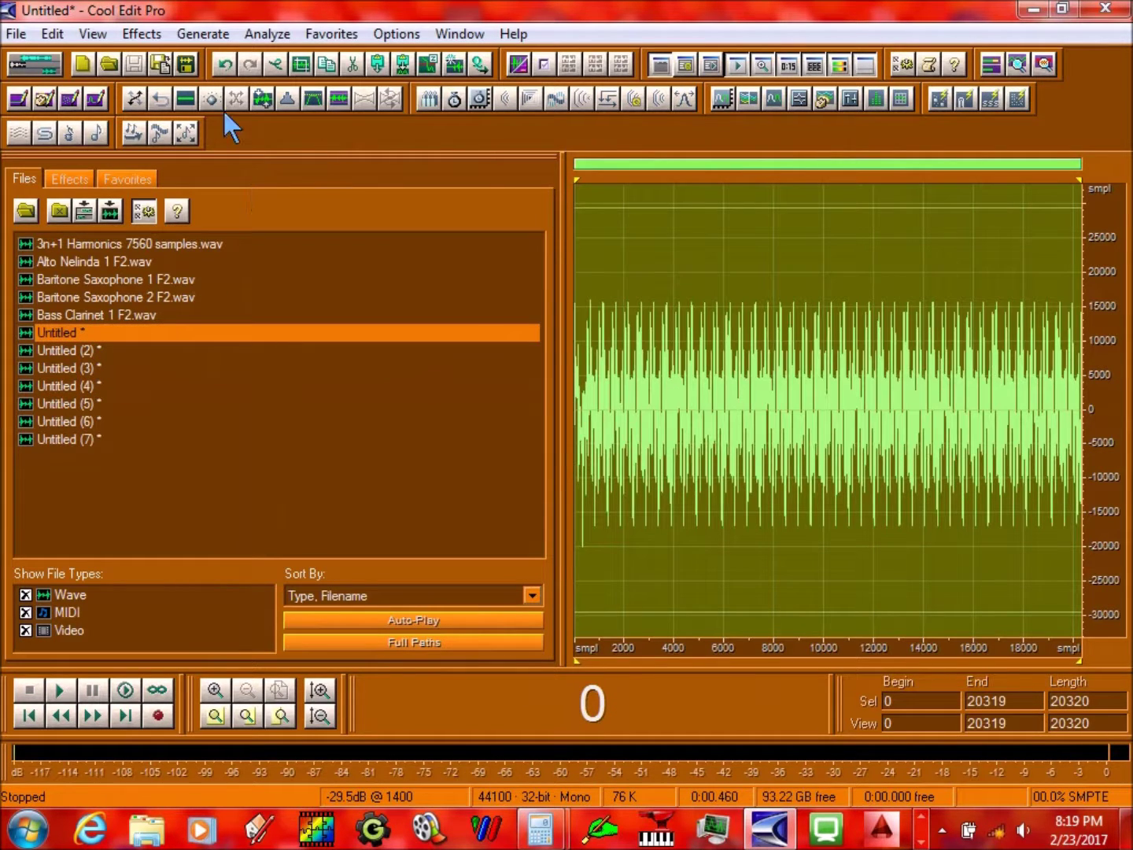
pyautogui.click(748, 99)
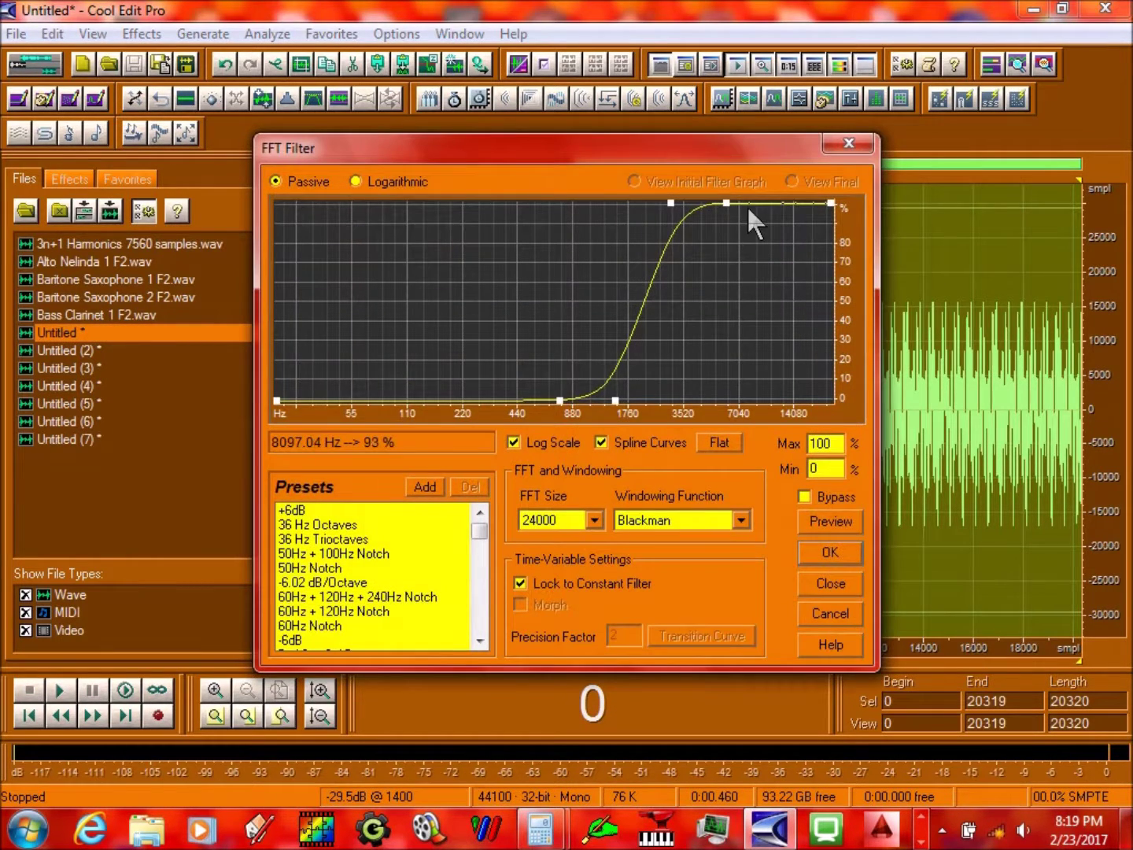
pyautogui.doubleClick(826, 437)
pyautogui.write('0')
pyautogui.doubleClick(819, 469)
pyautogui.write('100')
pyautogui.click(829, 553)
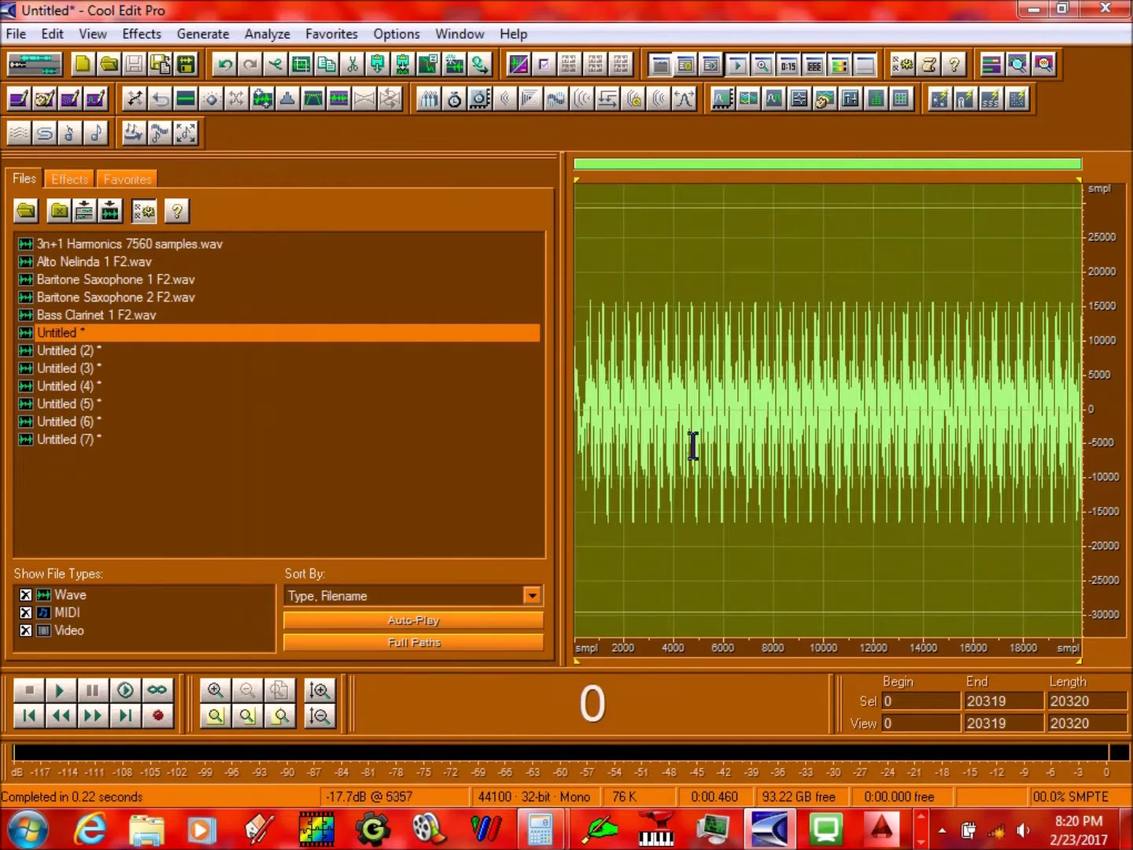
pyautogui.press('space')
# Apply the same inverted FFT filter to Untitled (2) and play the result
pyautogui.click(377, 350)
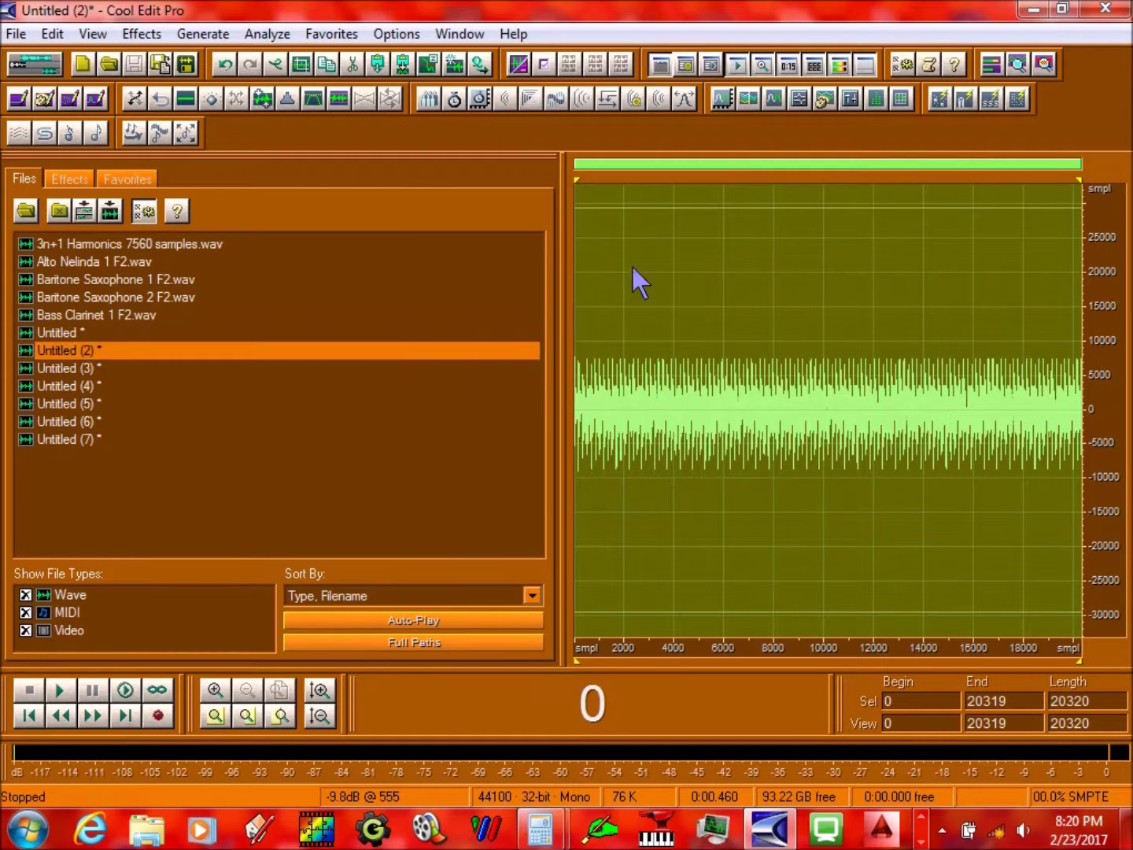
pyautogui.click(754, 109)
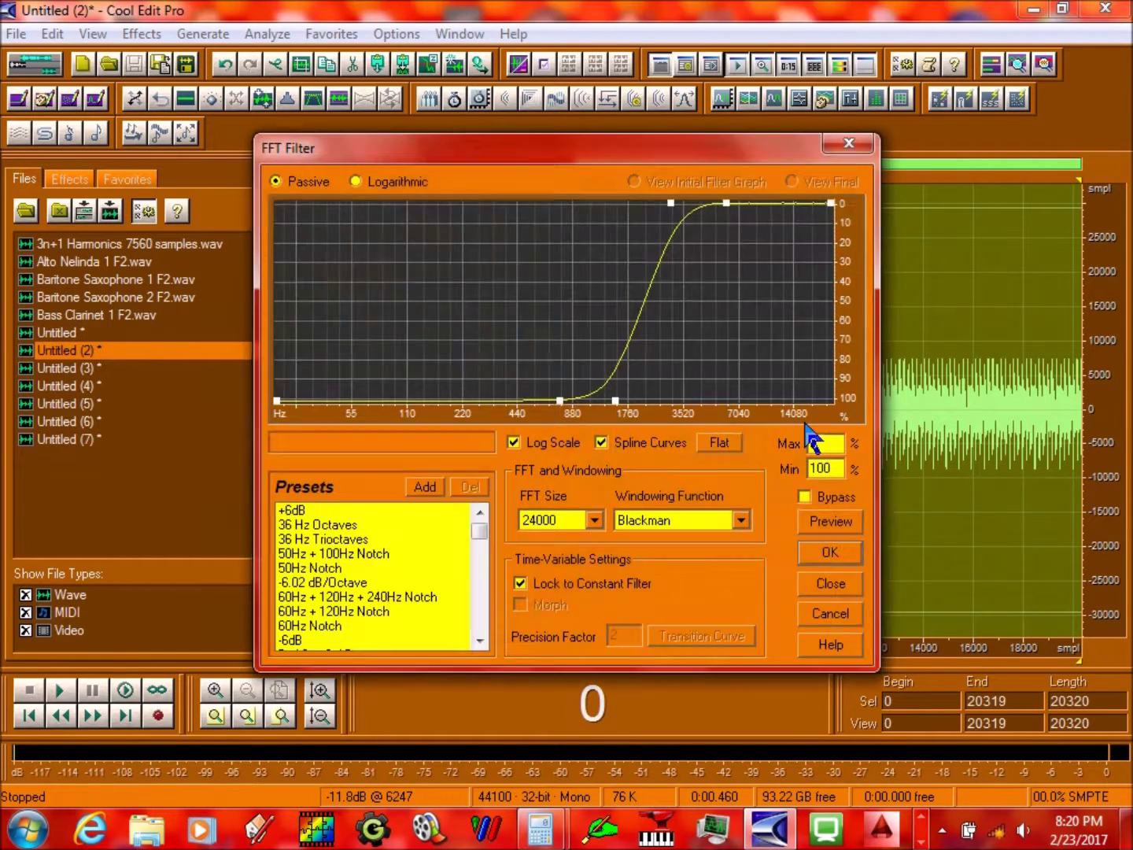
pyautogui.click(830, 552)
pyautogui.press('space')
pyautogui.press('space')
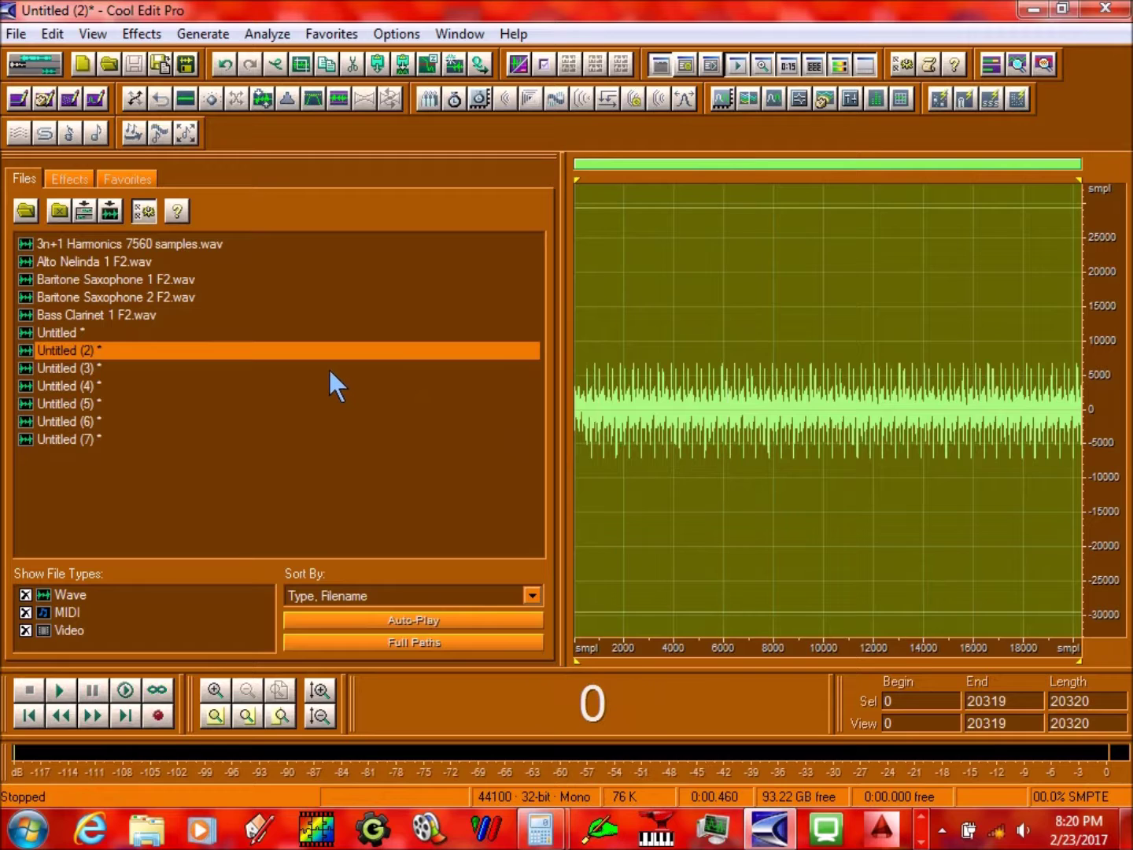
# Apply the same inverted FFT filter to Untitled (3) and play the result
pyautogui.click(329, 367)
pyautogui.click(749, 110)
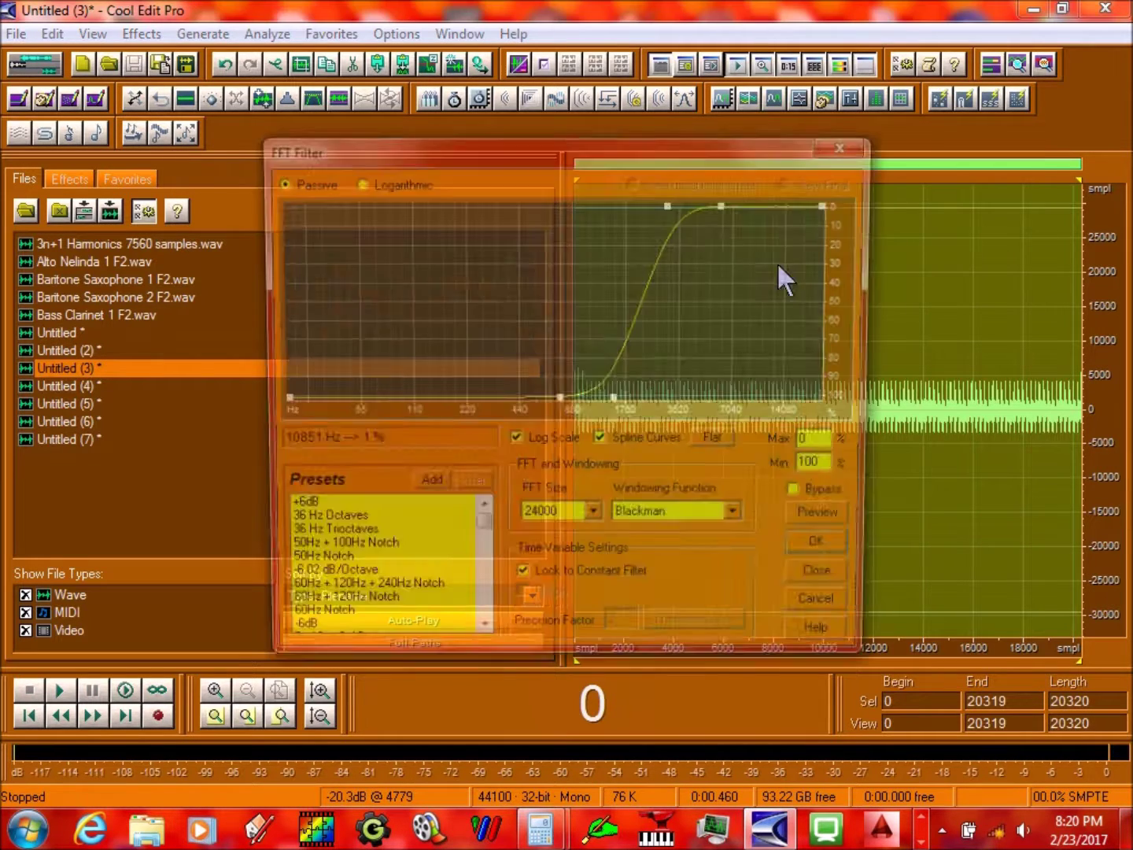
pyautogui.click(818, 550)
pyautogui.press('space')
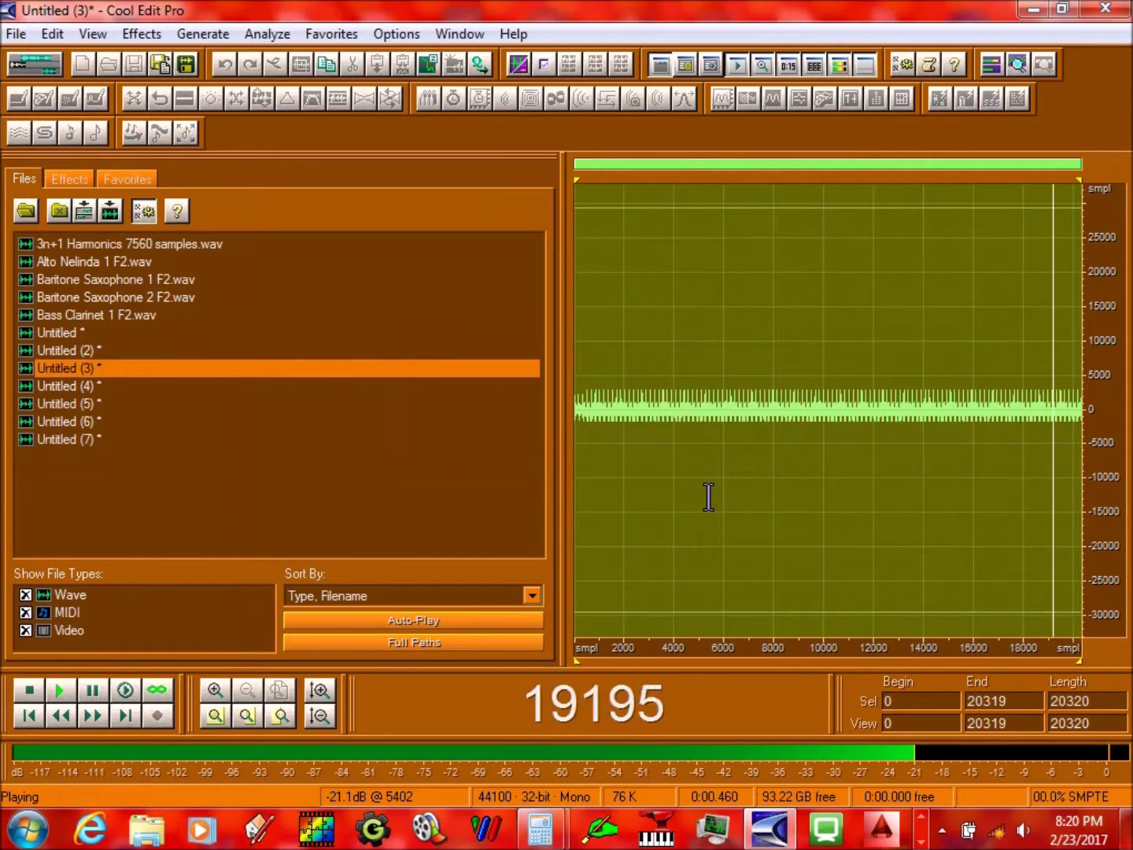
# Mix-paste the filtered Untitled (3) waveform into Untitled (4) and play the mix
pyautogui.click(167, 386)
pyautogui.hotkey('ctrl', 'shift', 'v')
pyautogui.click(572, 514)
pyautogui.click(754, 458)
pyautogui.press('space')
# Copy the filtered Untitled (2) waveform, mix-paste it into Untitled (4), and play the mix
pyautogui.click(146, 350)
pyautogui.hotkey('ctrl', 'v')
pyautogui.click(134, 387)
pyautogui.hotkey('ctrl', 'shift', 'v')
pyautogui.press('Return')
pyautogui.press('space')
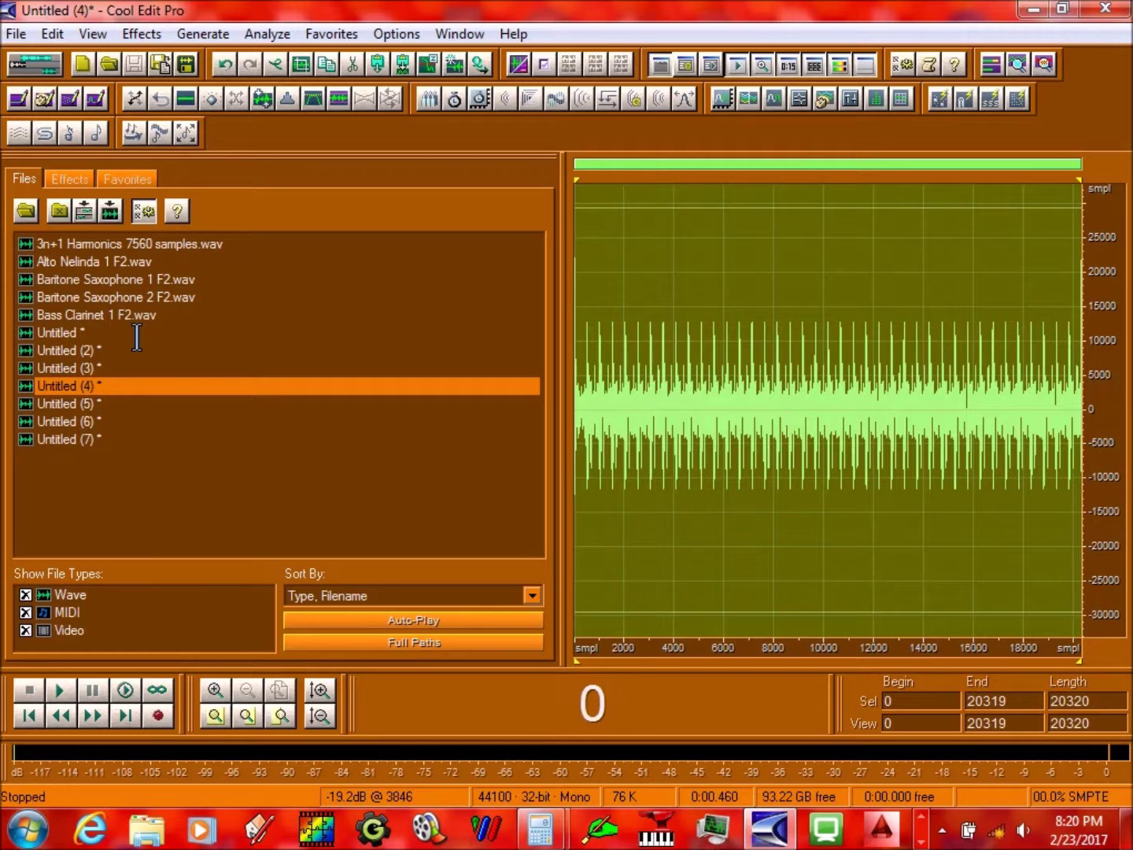
# Copy the filtered Untitled waveform and mix-paste it into Untitled (4)
pyautogui.click(120, 336)
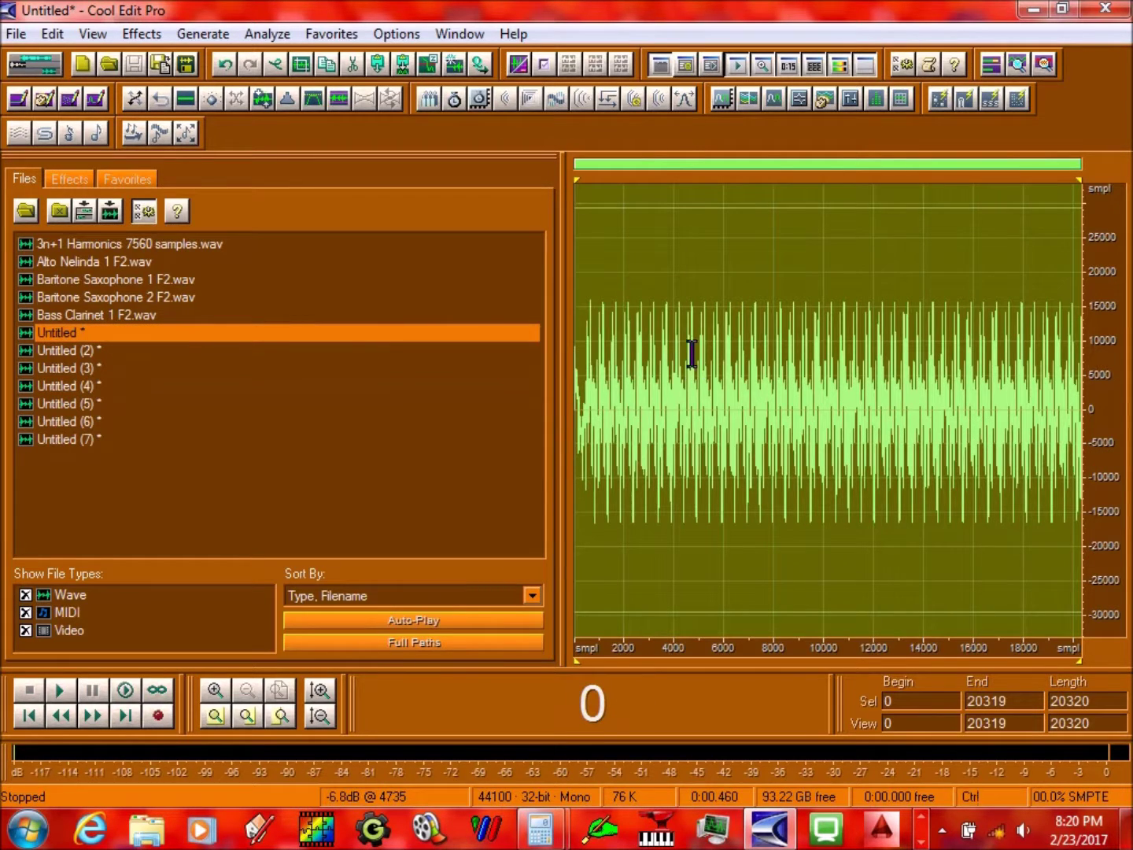
pyautogui.click(190, 388)
pyautogui.hotkey('ctrl', 'shift', 'v')
pyautogui.press('Return')
# Trim Untitled (4) to the 508-sample cycle beginning at sample 10160 and normalize it
pyautogui.click(926, 698)
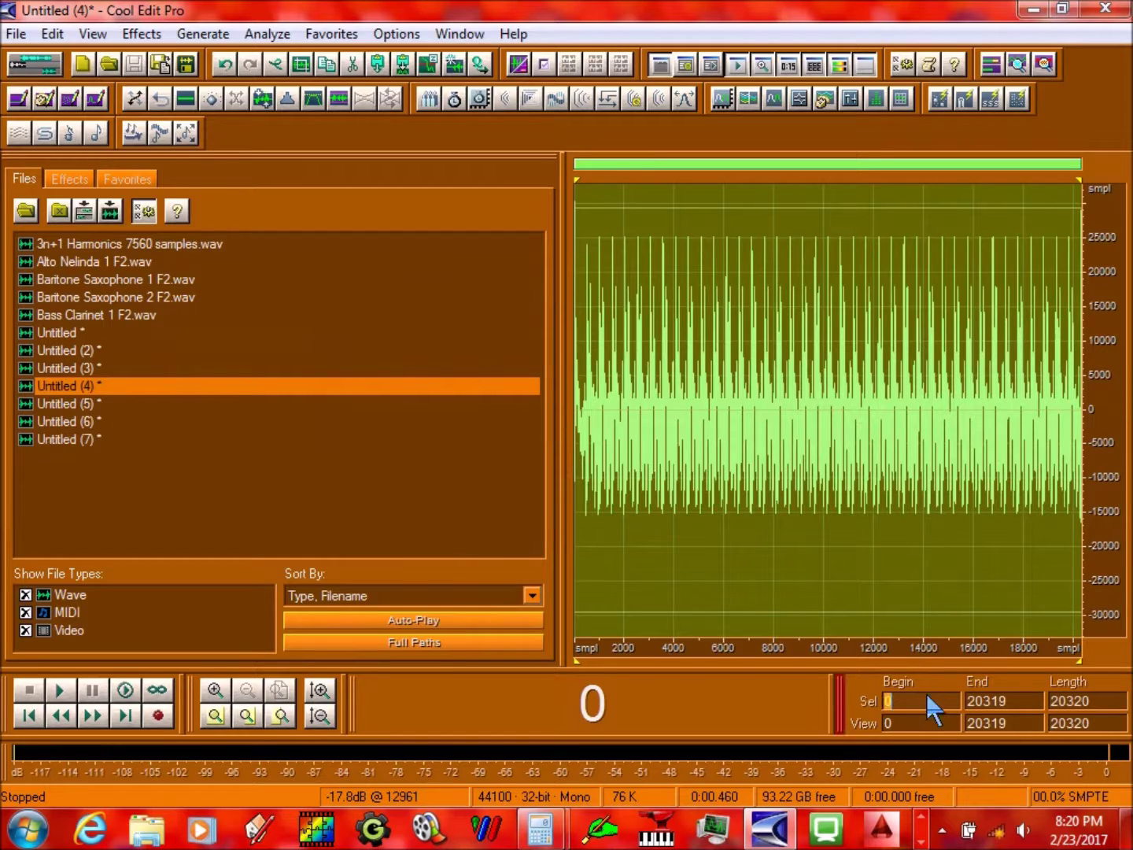
pyautogui.write('10160')
pyautogui.click(1092, 706)
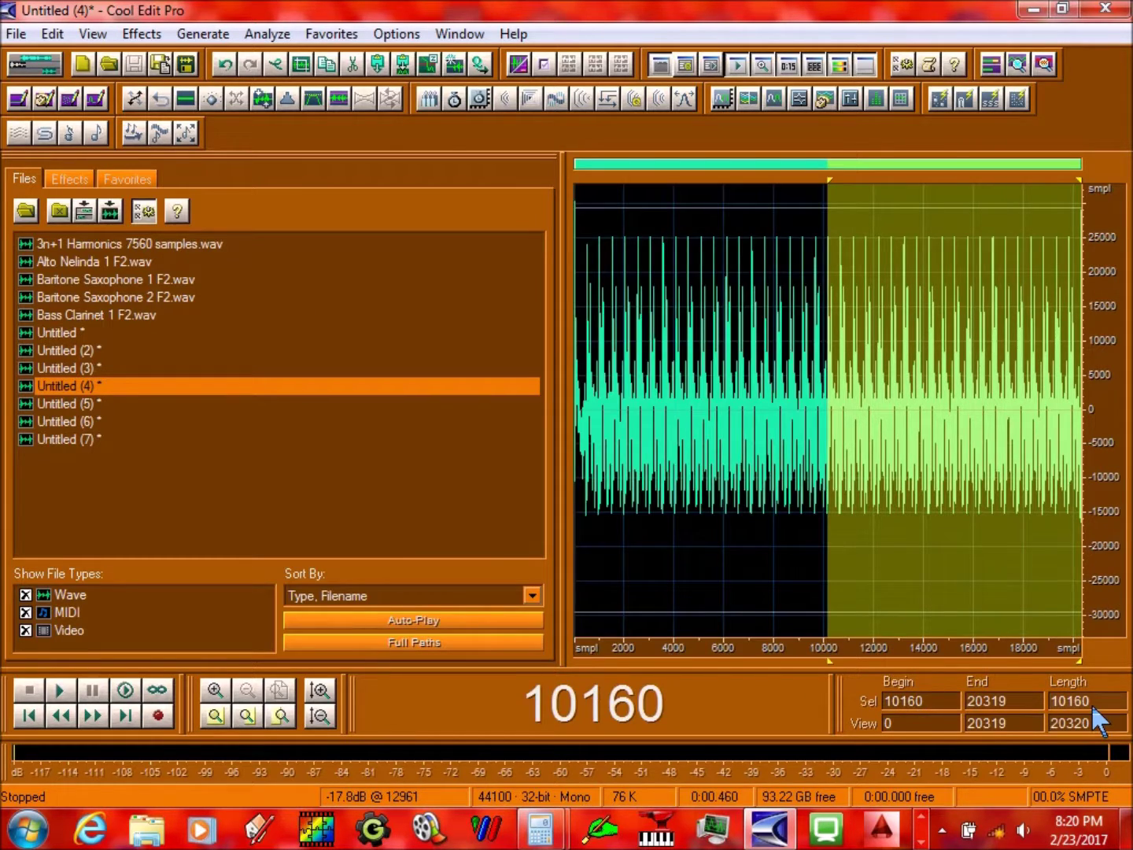
pyautogui.write('508')
pyautogui.press('Return')
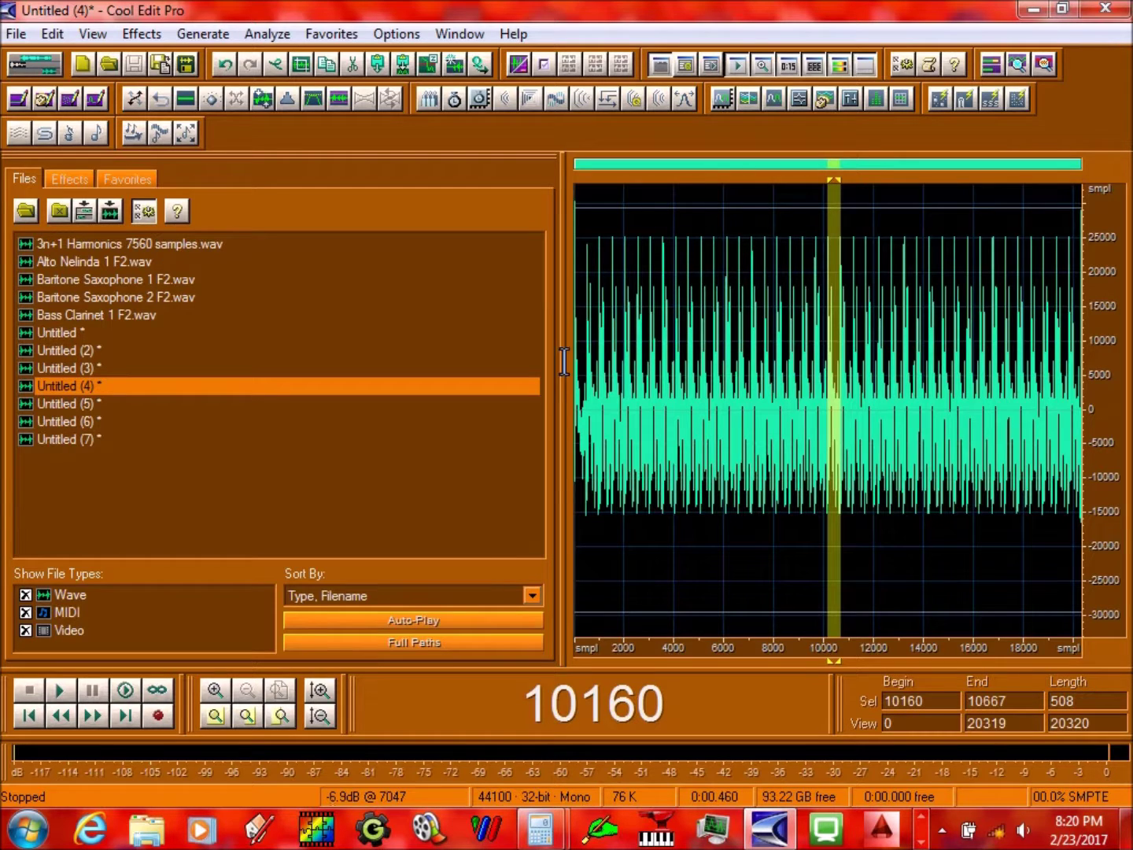
pyautogui.click(301, 66)
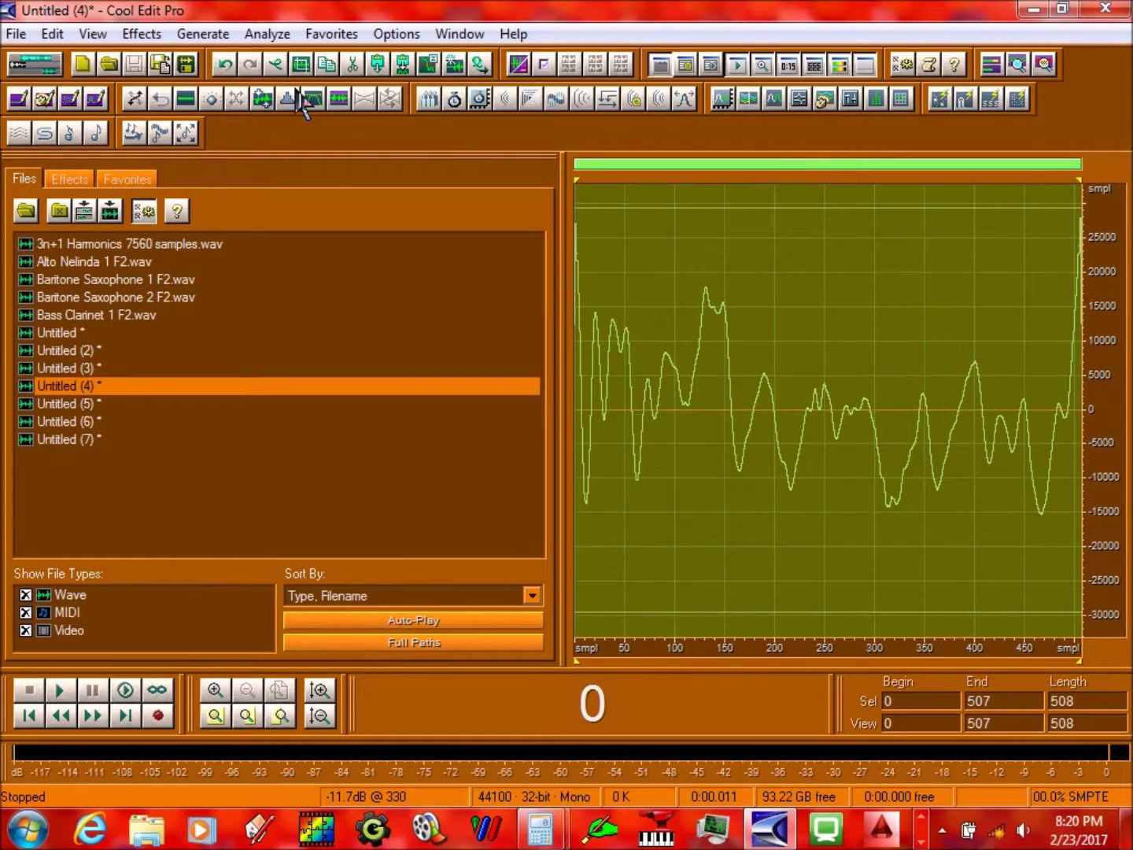
pyautogui.click(347, 95)
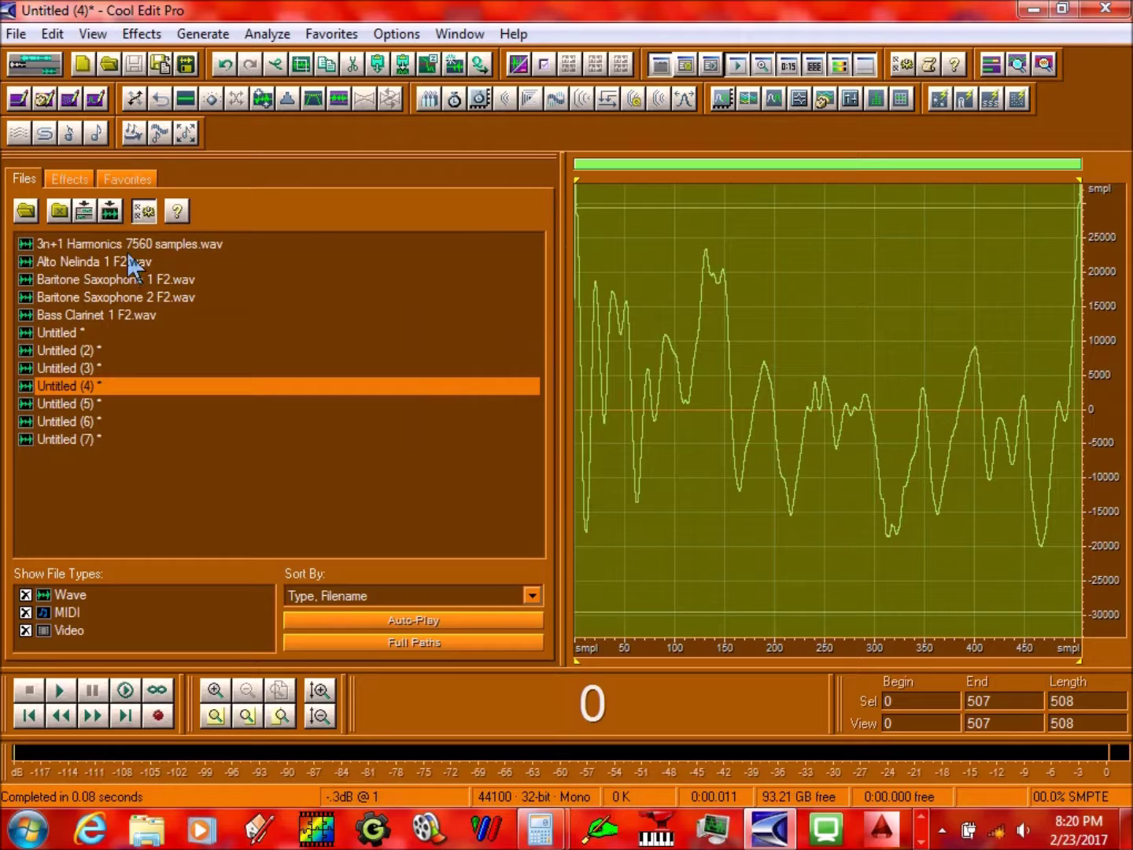
# Compare the Untitled (4) cycle with Alto Nelinda 1 F2.wav and Bass Clarinet 1 F2.wav by viewing and playing each
pyautogui.click(121, 260)
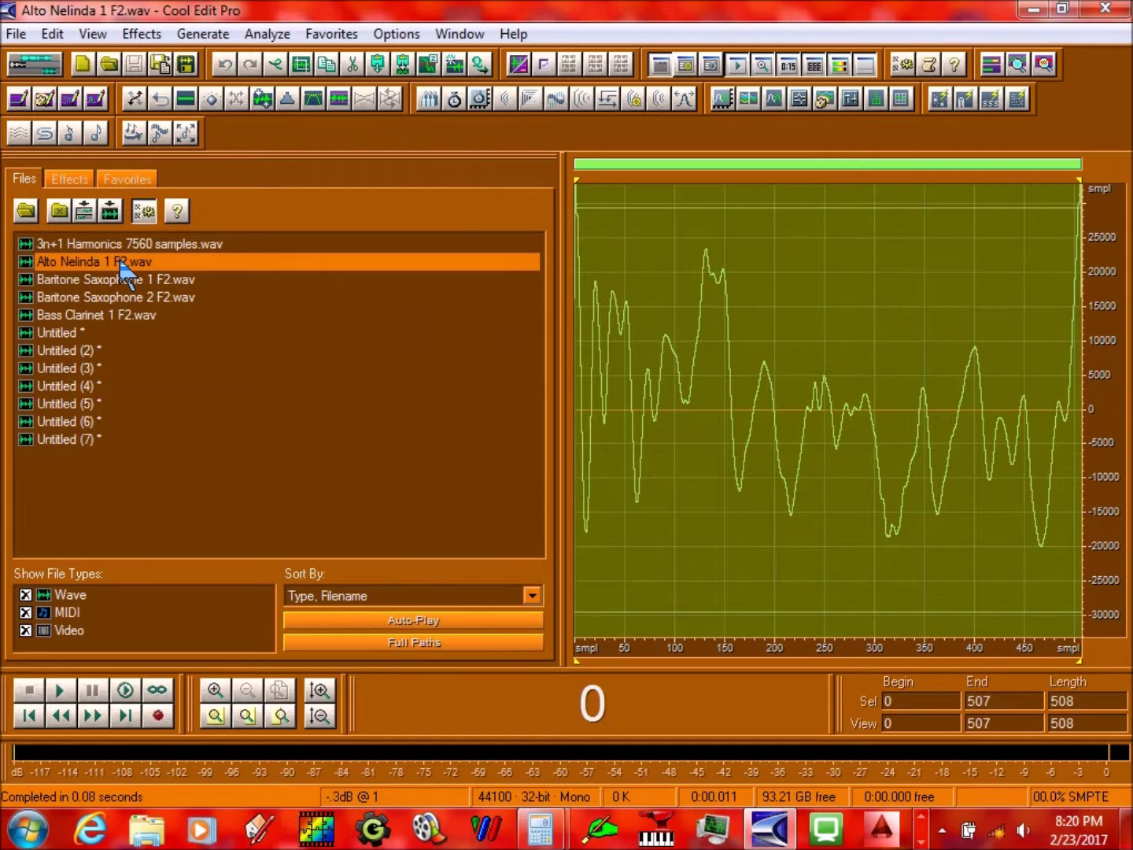
pyautogui.click(96, 387)
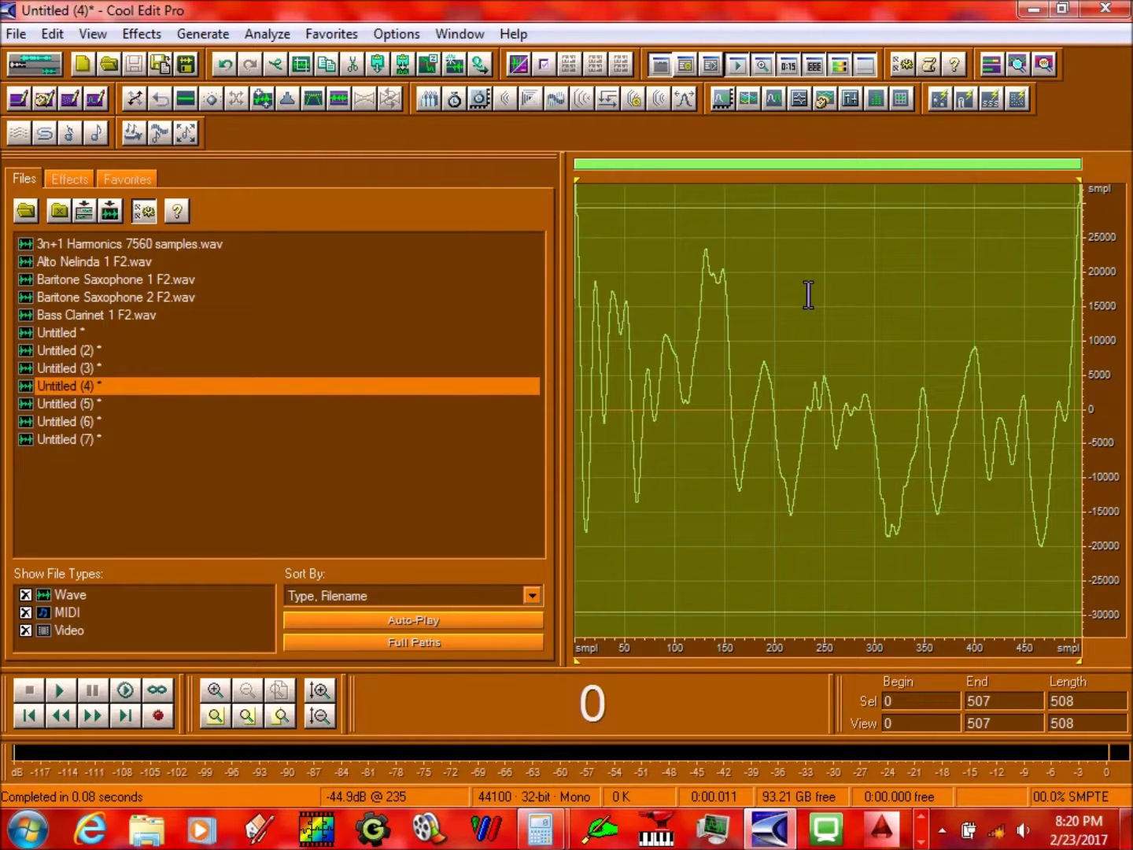
pyautogui.press('space')
pyautogui.press('space')
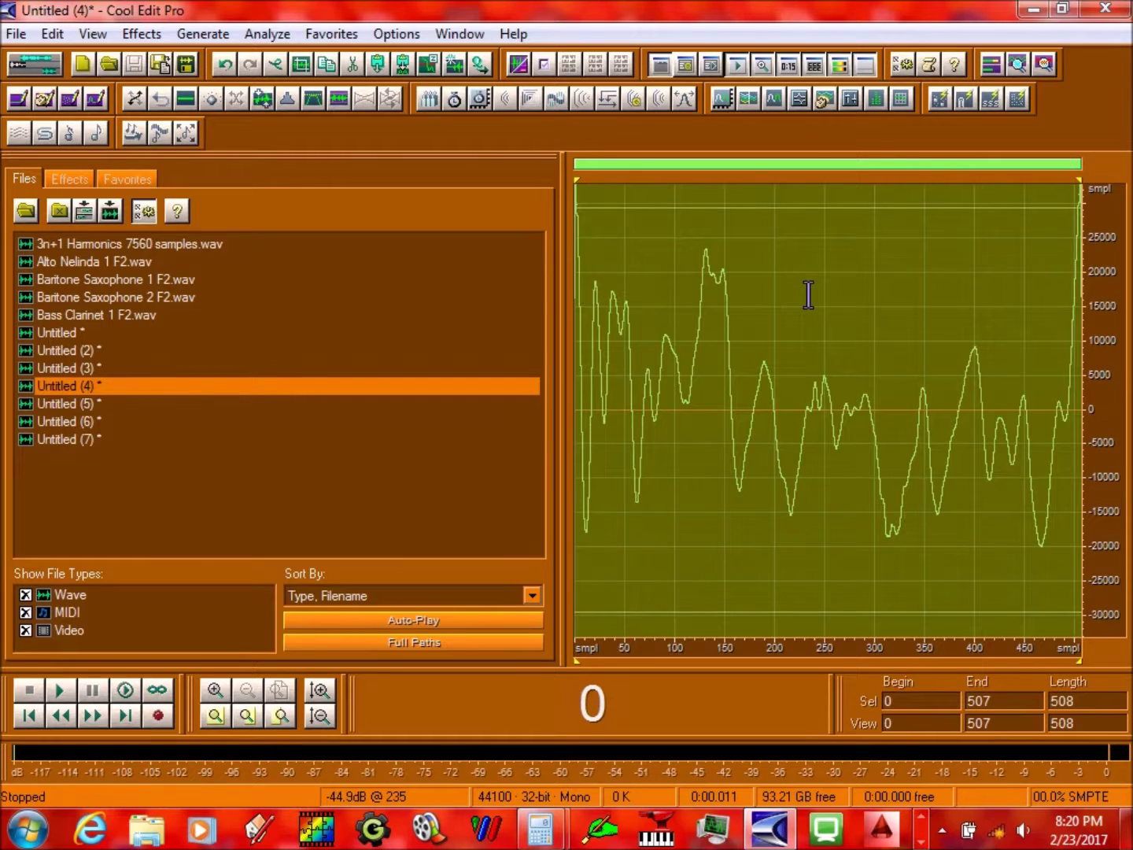
pyautogui.click(146, 315)
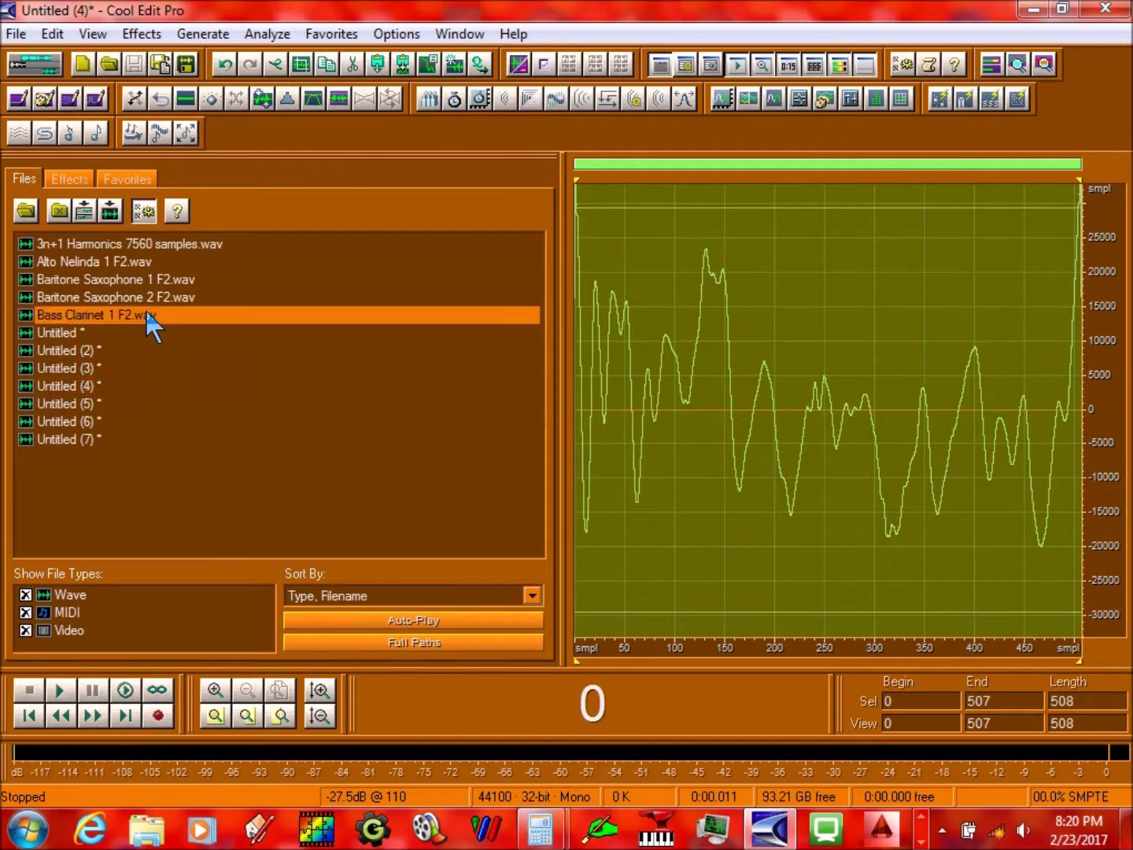
pyautogui.press('space')
pyautogui.press('space')
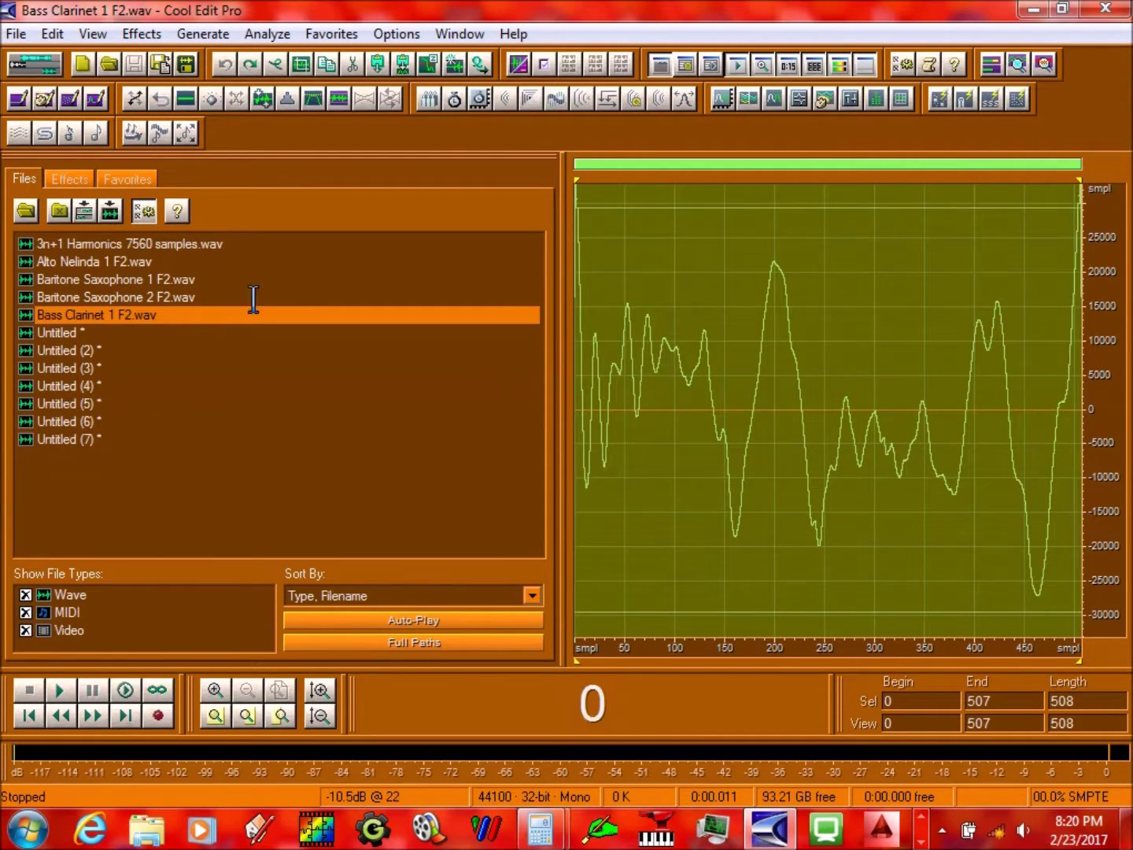
pyautogui.click(166, 264)
pyautogui.press('space')
pyautogui.press('space')
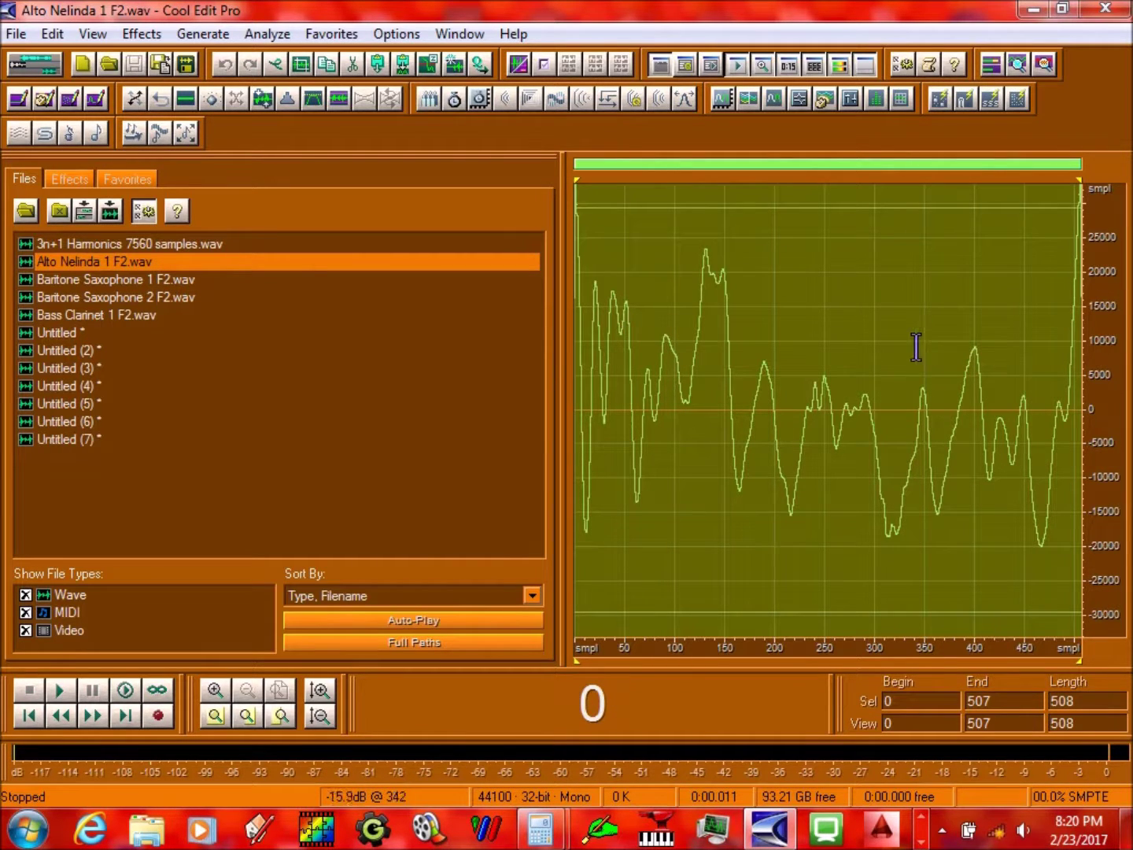